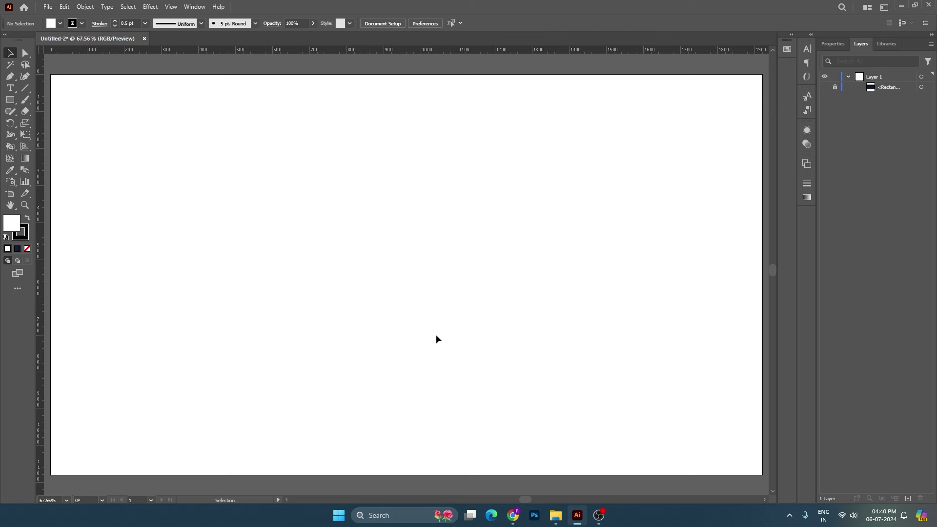
Step: Open the Image folder in File Explorer and drag the Powerpuff Girls picture onto the artboard
click(555, 515)
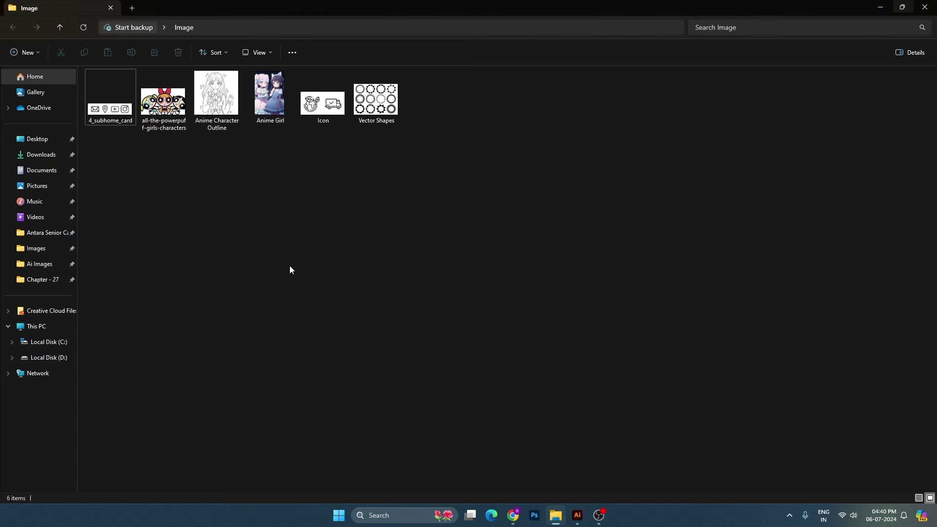
drag(165, 107, 417, 296)
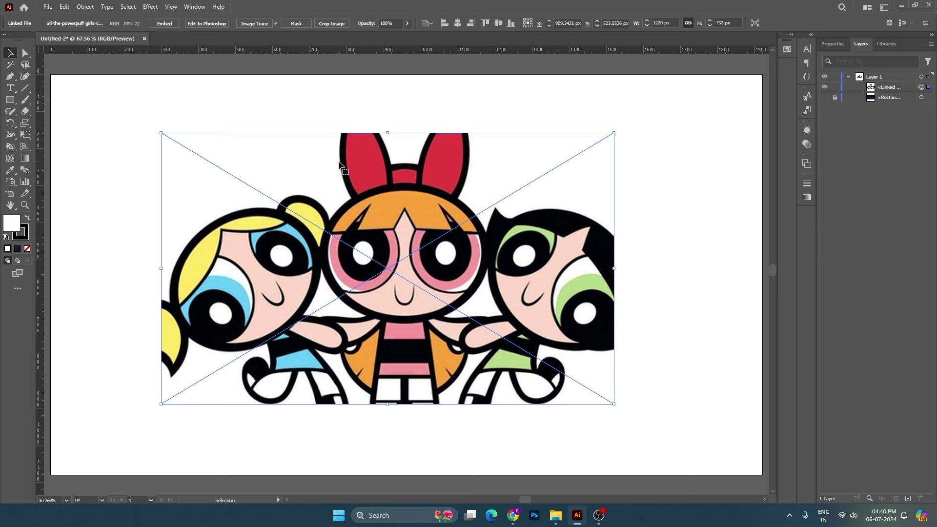
Step: Select the placed Powerpuff Girls image and show the Image Trace presets (3 Colors, 16 Colors, Line Art)
click(357, 103)
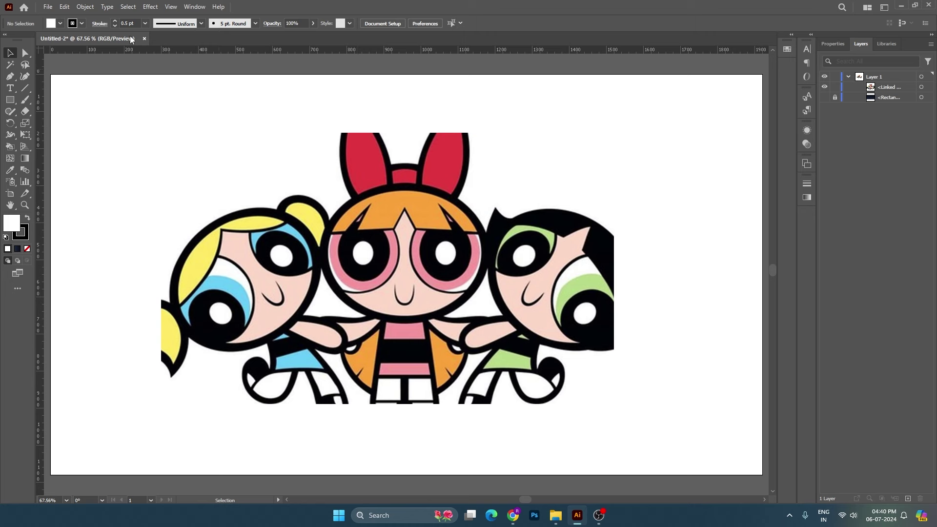
click(441, 320)
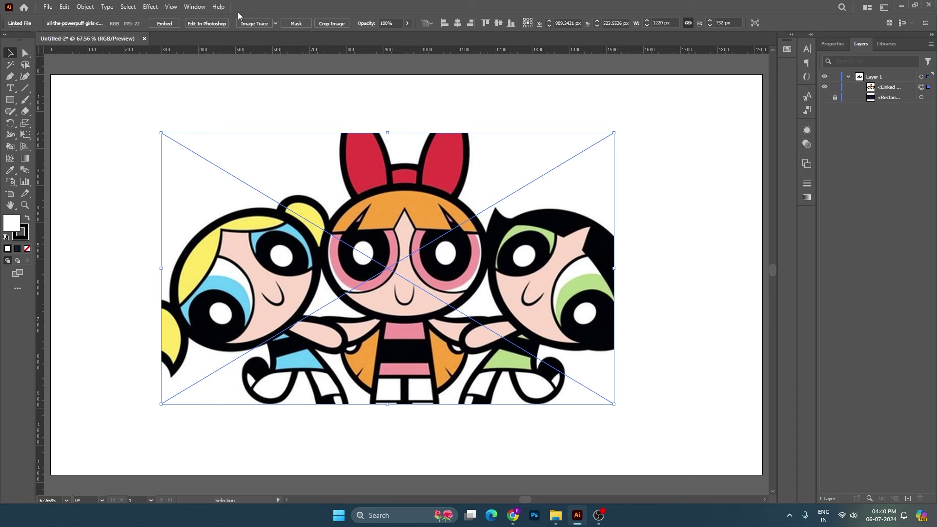
click(276, 24)
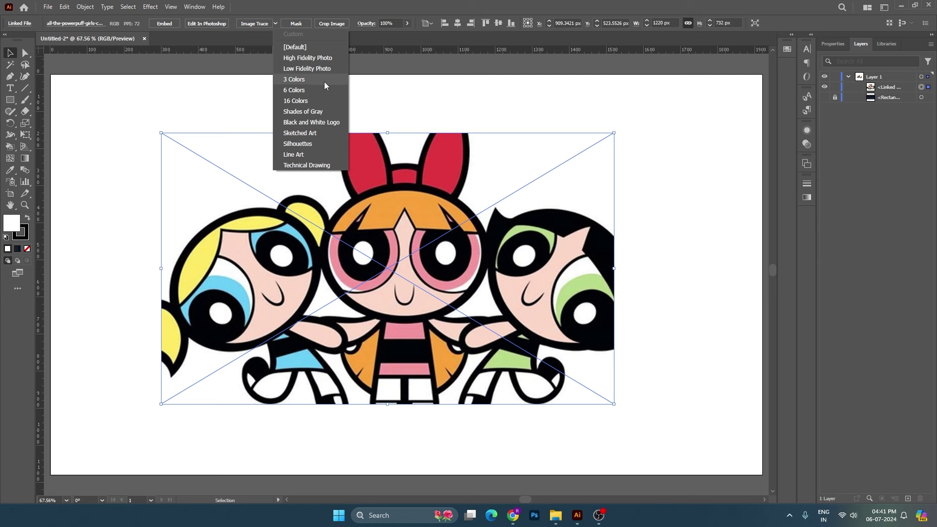
Step: Apply the Default black-and-white Image Trace to the picture and move the result higher
key(Escape)
click(260, 26)
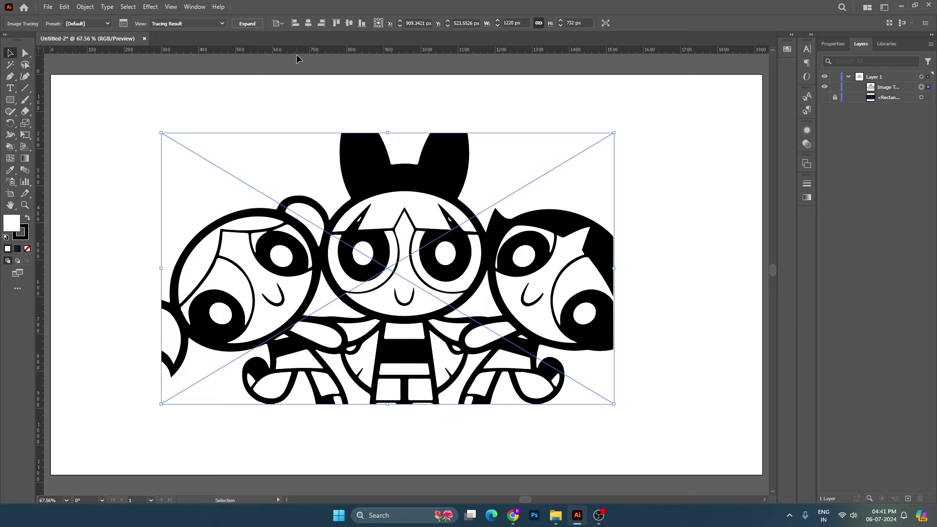
click(405, 95)
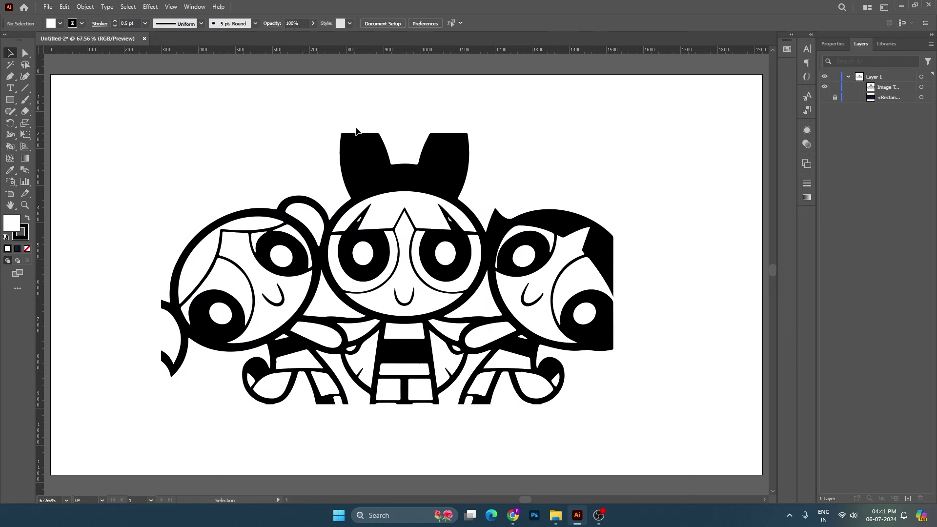
click(312, 157)
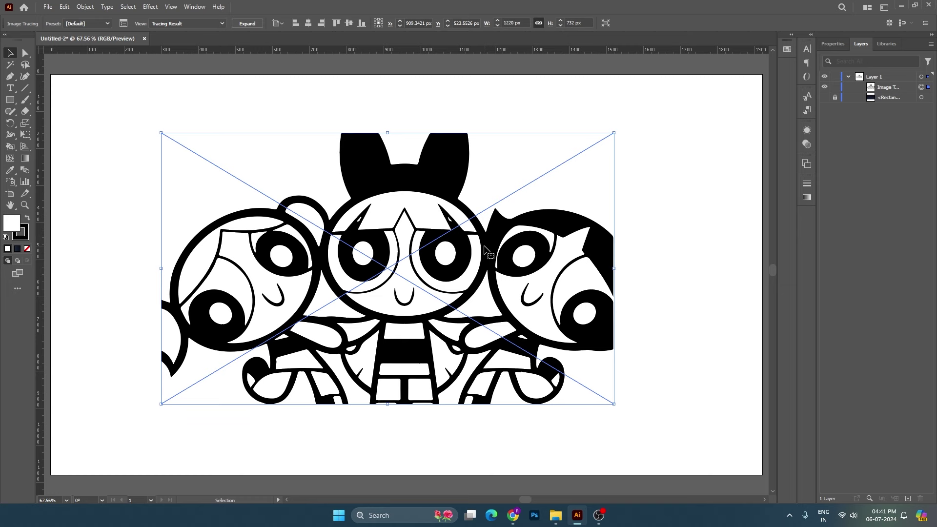
drag(497, 249, 501, 306)
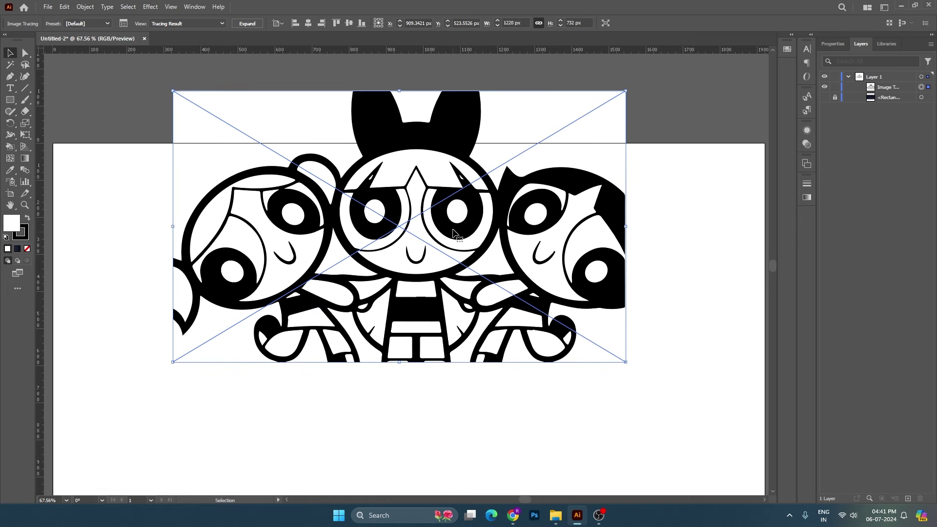
mouse_move(496, 191)
mouse_down()
mouse_move(452, 184)
mouse_move(497, 190)
mouse_up()
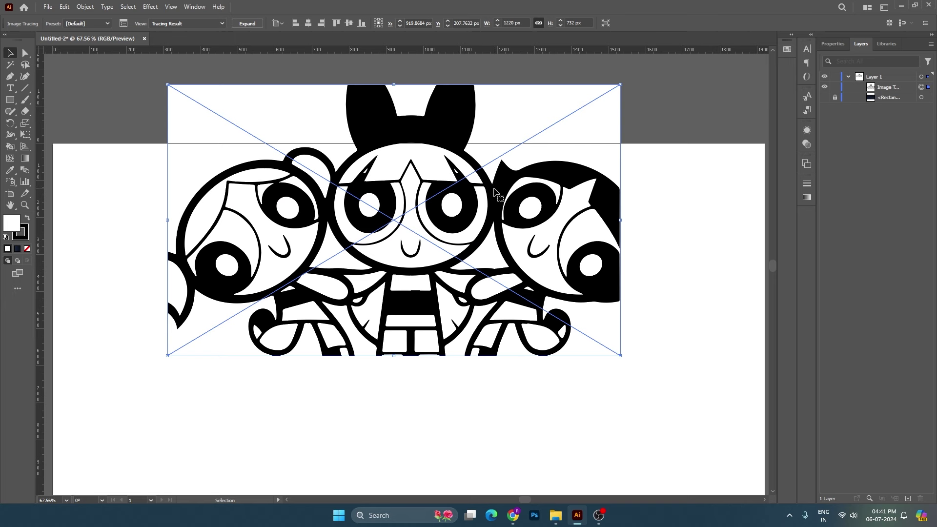
Step: Expand the tracing and ungroup it into separate paths
click(247, 24)
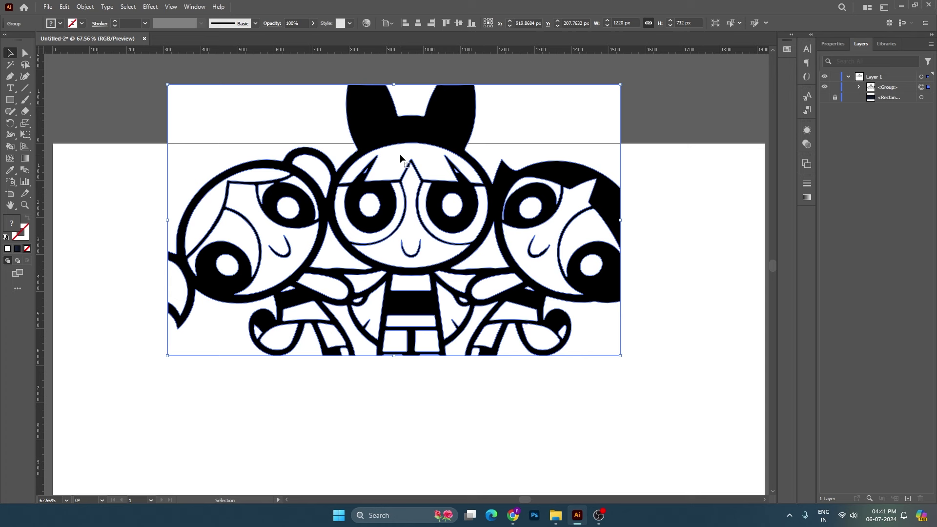
right_click(423, 233)
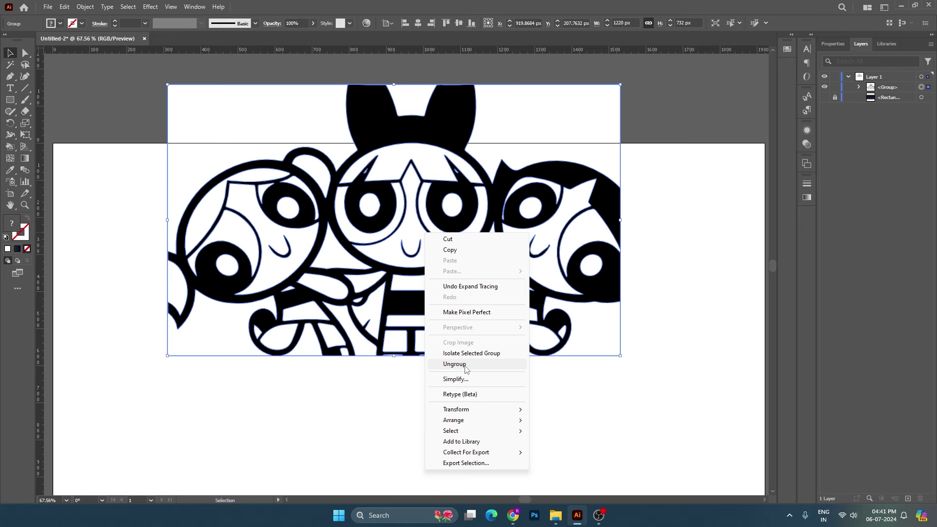
click(465, 365)
click(523, 396)
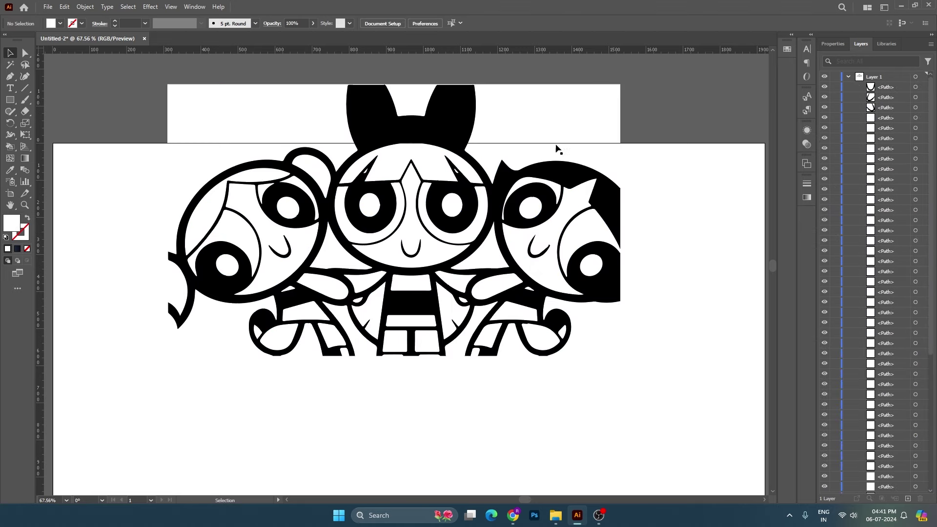
drag(553, 143, 575, 128)
key(ctrl+z)
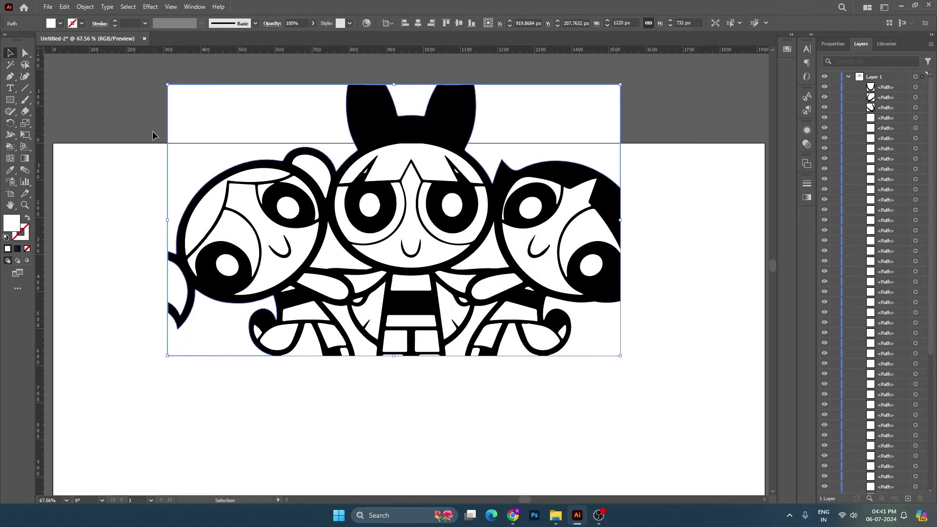
click(147, 119)
drag(127, 84, 690, 388)
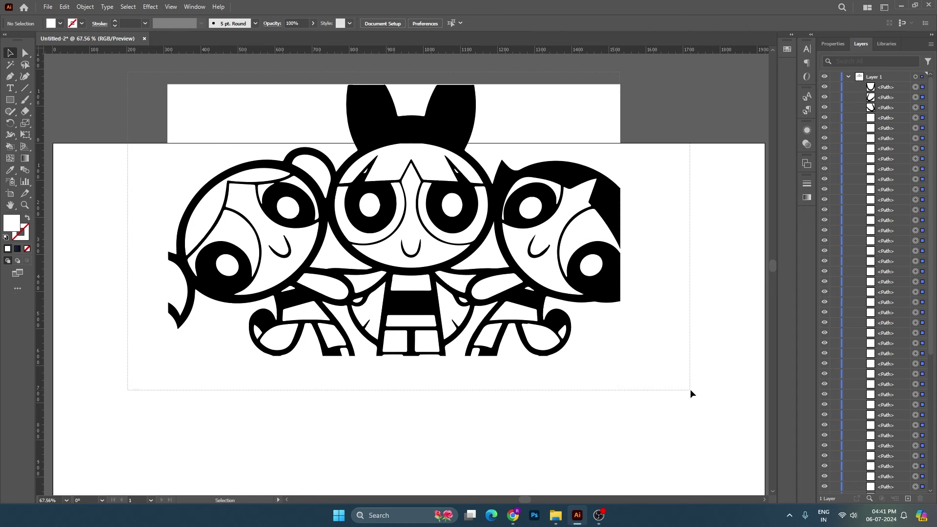
Step: Use the Magic Wand to select and delete every white-filled area
click(12, 69)
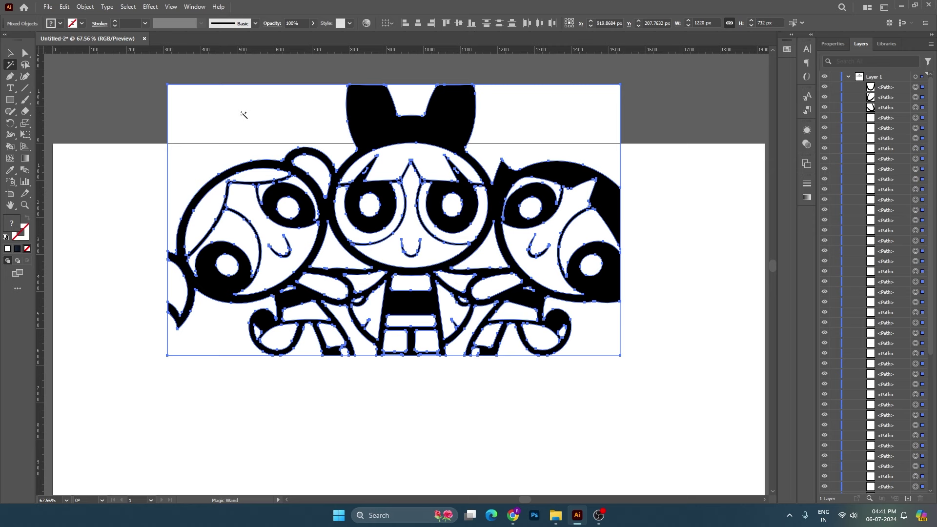
click(244, 114)
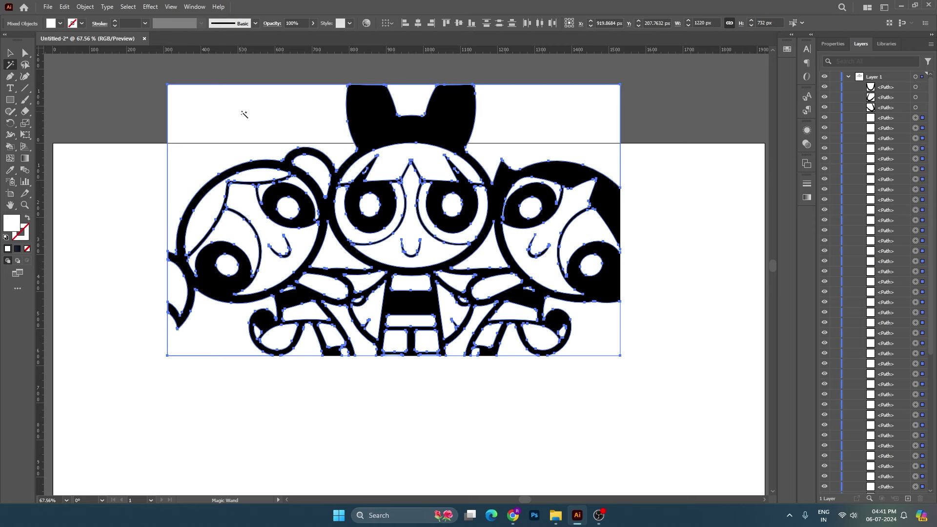
key(Delete)
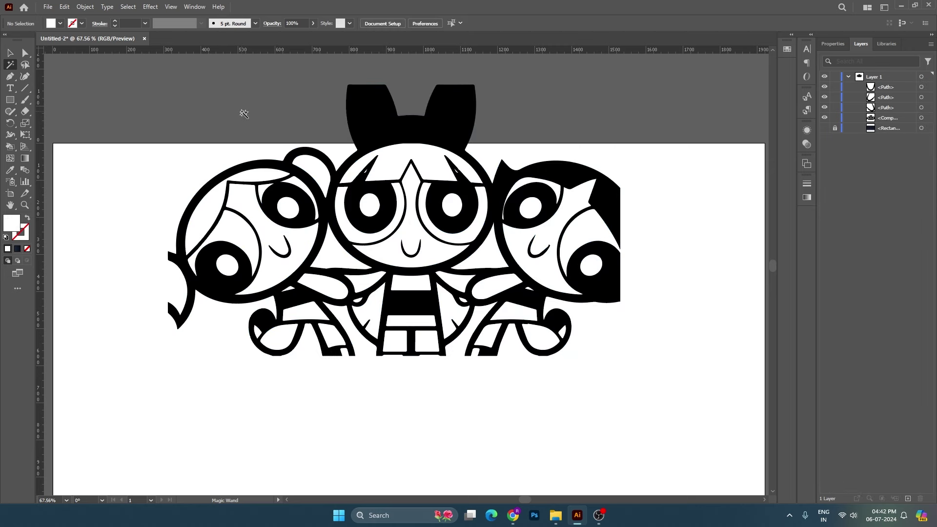
Step: Move the black outlines onto the artboard and fill them crimson
key(v)
drag(107, 144, 623, 346)
drag(613, 314, 647, 436)
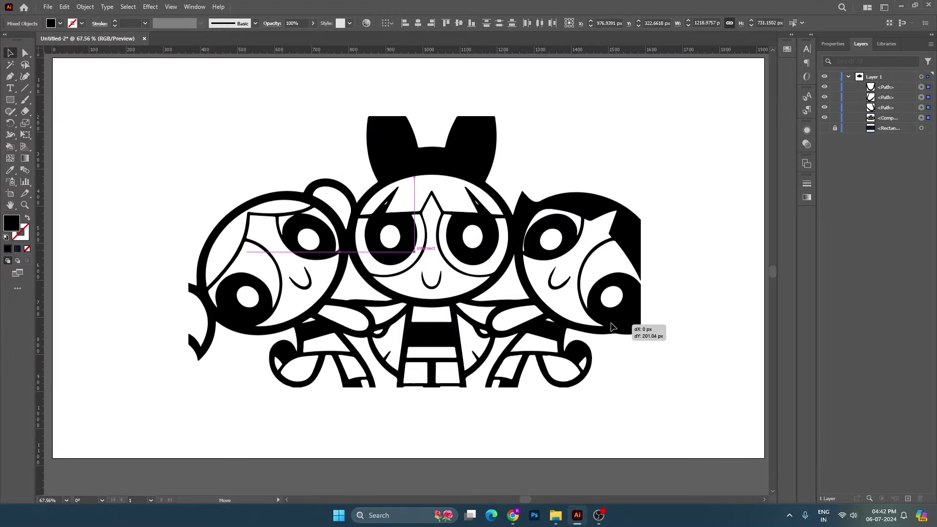
drag(648, 437, 627, 330)
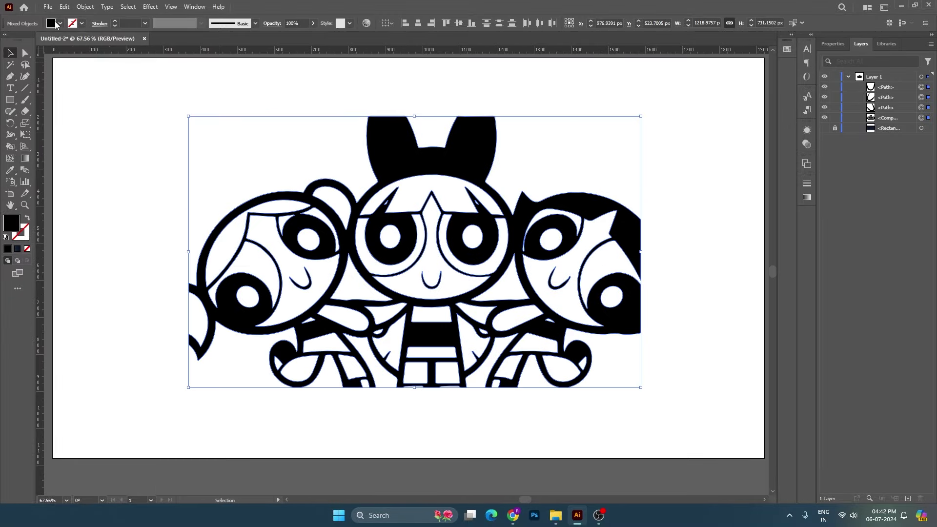
click(55, 23)
click(73, 43)
click(115, 155)
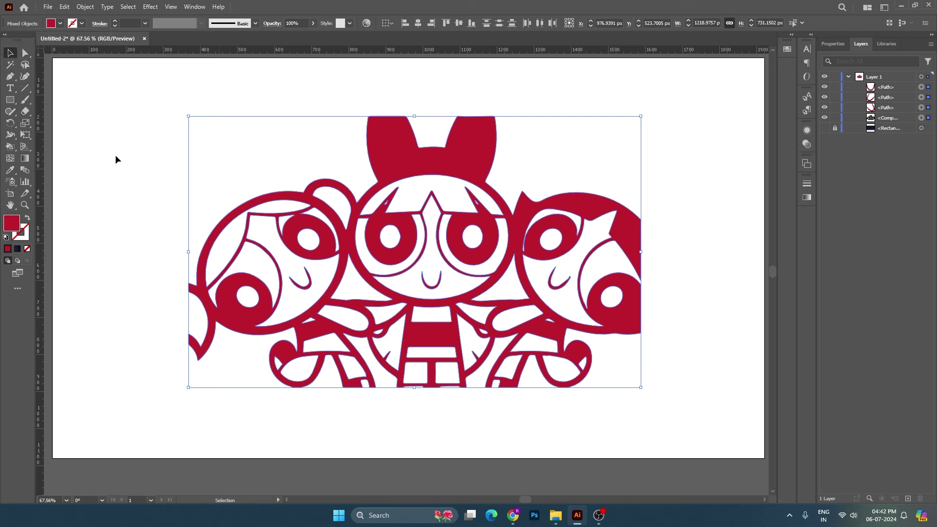
Step: Reselect the crimson artwork and delete it from the artboard
drag(126, 116, 766, 418)
click(136, 133)
drag(266, 210, 695, 403)
drag(628, 309, 615, 305)
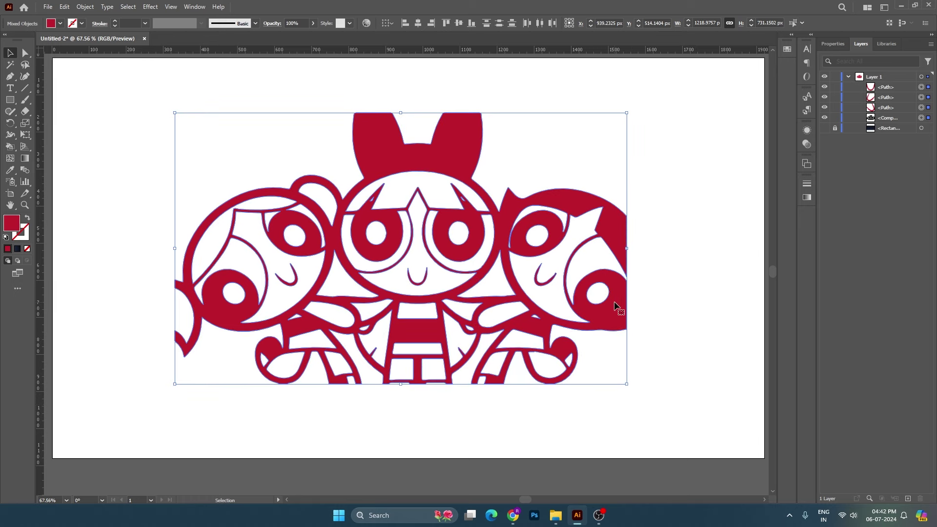
key(Delete)
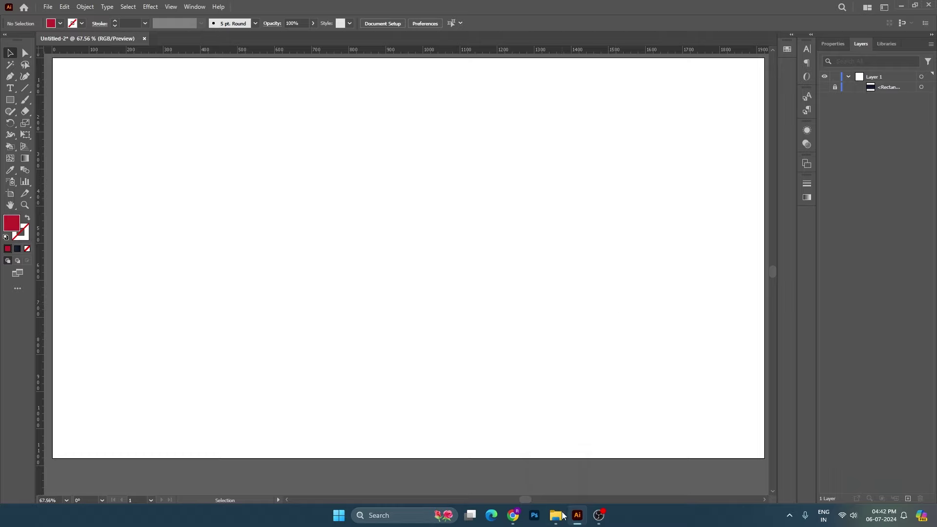
Step: Drag the Powerpuff Girls picture from File Explorer onto the artboard again, nudged slightly left and up
click(556, 516)
mouse_move(178, 118)
mouse_down()
mouse_move(584, 473)
mouse_move(579, 507)
mouse_move(413, 276)
mouse_move(323, 253)
mouse_up()
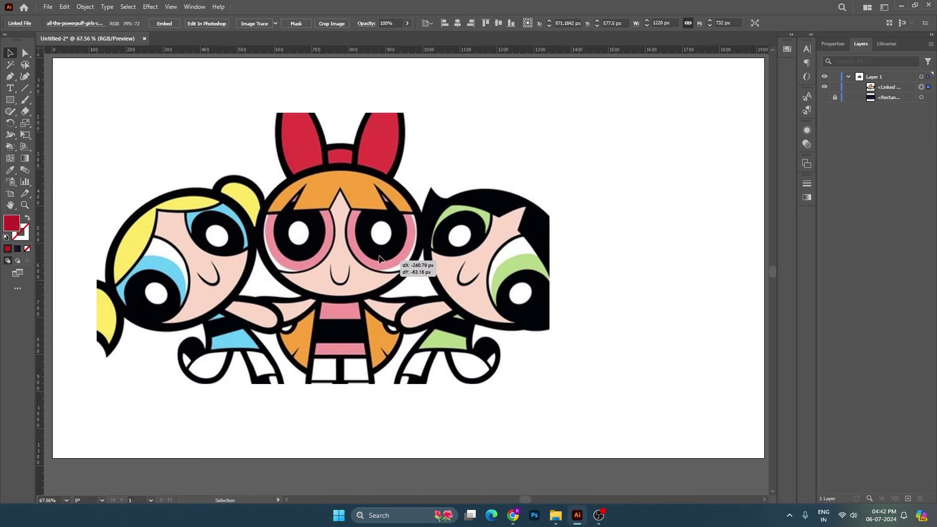
drag(315, 147, 305, 144)
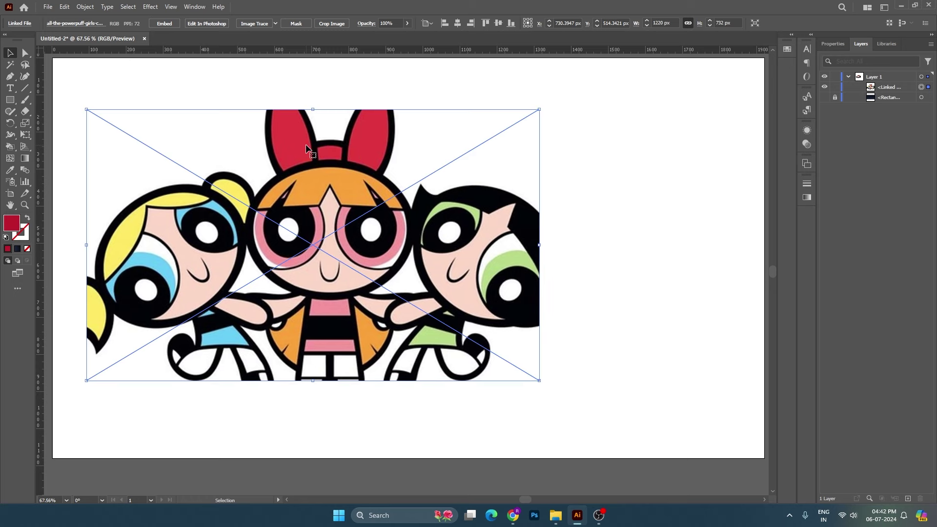
click(194, 7)
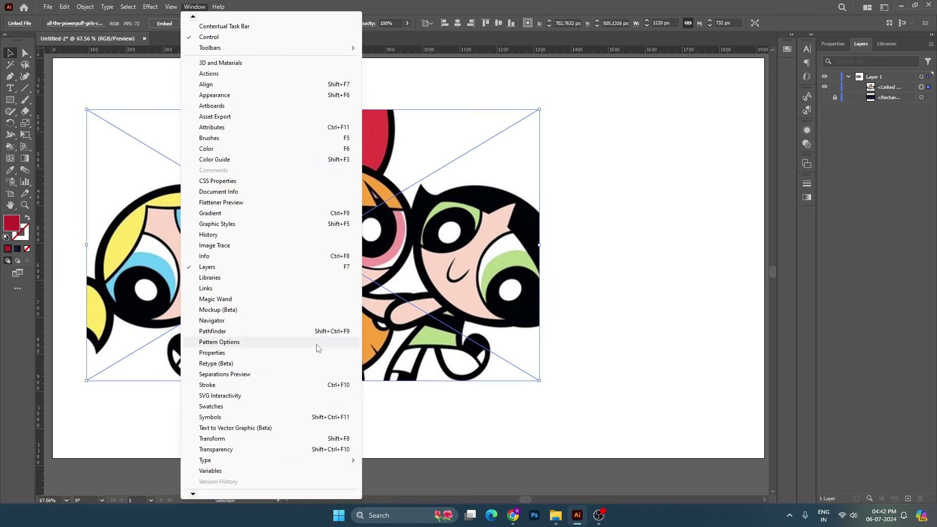
Step: Set Image Trace to Color mode with 30 colours and preview it on the picture
click(258, 246)
drag(743, 97, 678, 86)
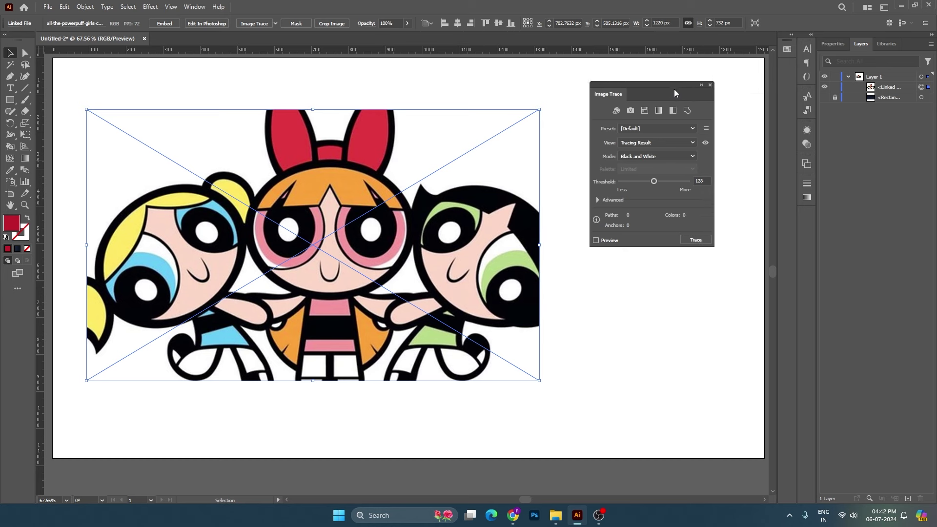
click(652, 157)
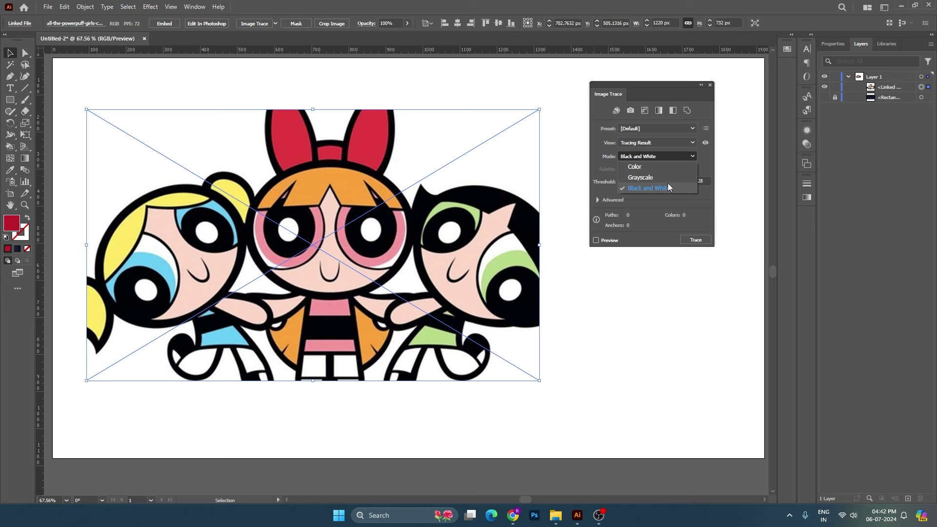
click(665, 169)
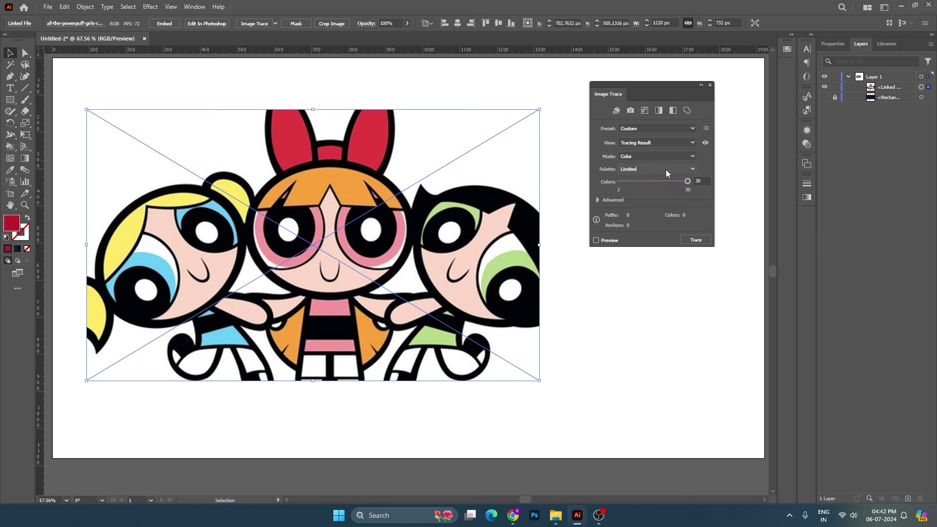
click(596, 241)
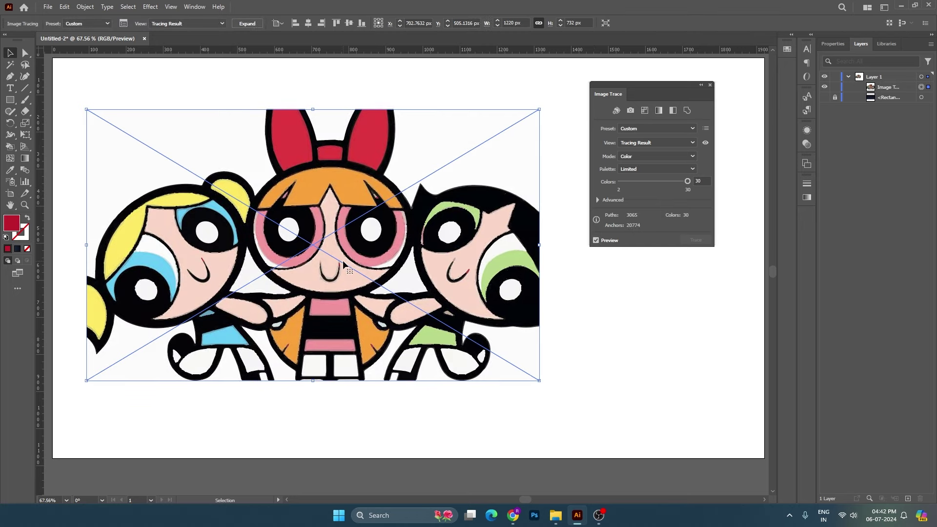
Step: Zoom in to inspect the 30-colour trace detail, then zoom back out
scroll(458, 250, up, 5)
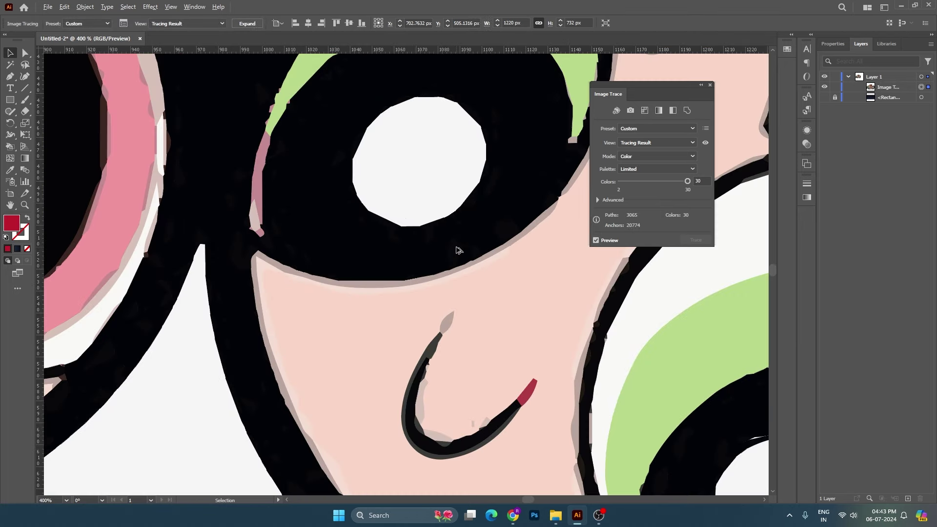
scroll(456, 317, up, 2)
scroll(320, 252, up, 2)
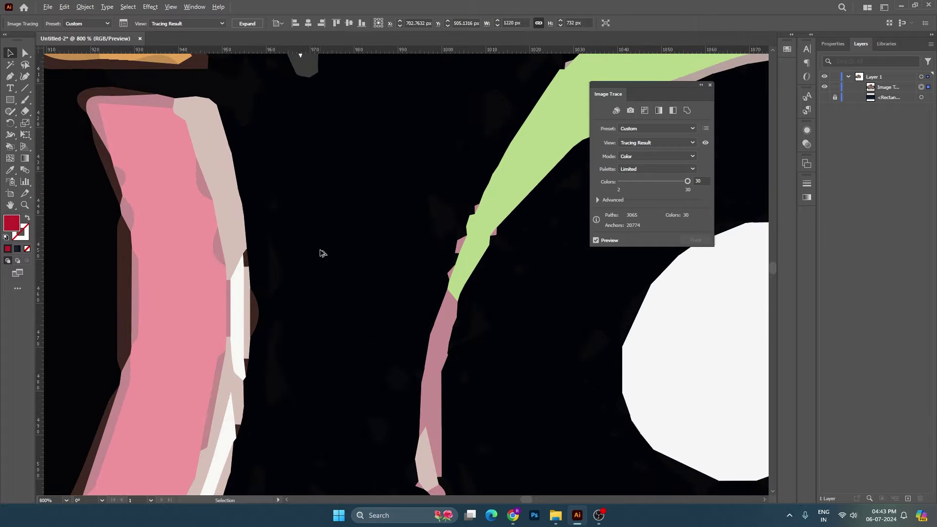
scroll(321, 254, down, 4)
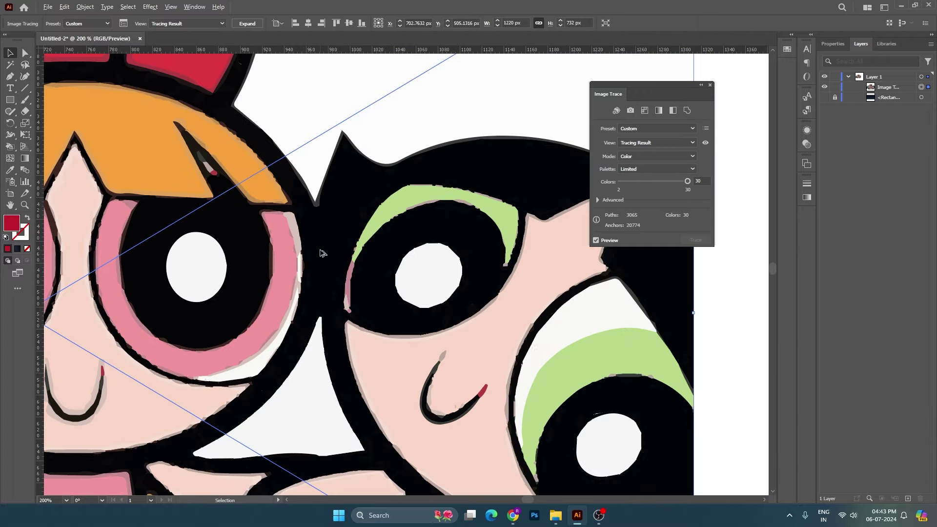
scroll(321, 253, down, 1)
scroll(321, 253, down, 1)
scroll(321, 254, down, 1)
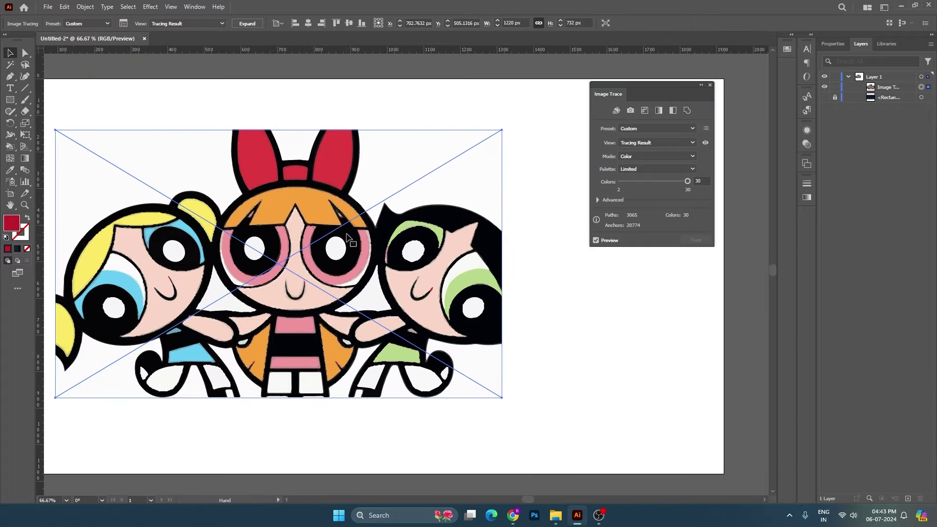
Step: Expand and ungroup the colour trace, then pull several face paths apart
click(247, 24)
right_click(397, 172)
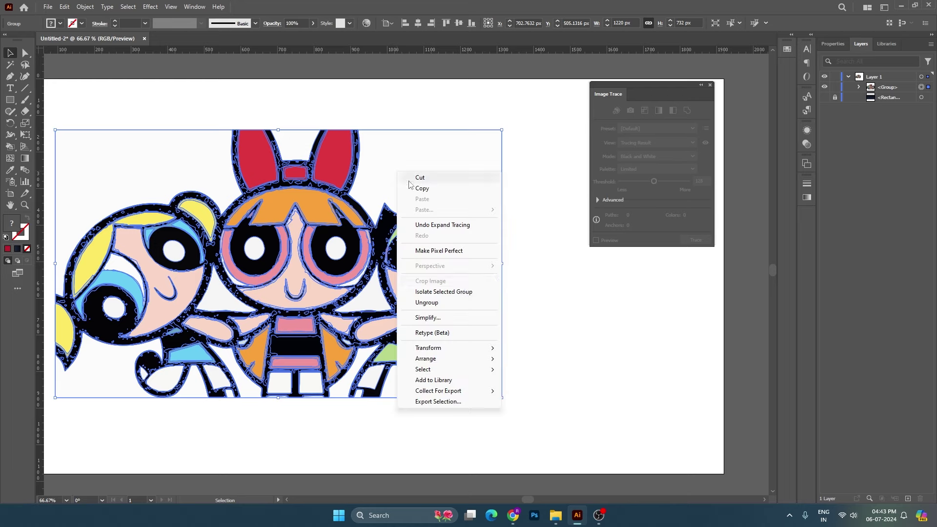
click(454, 305)
click(586, 310)
drag(438, 308, 408, 267)
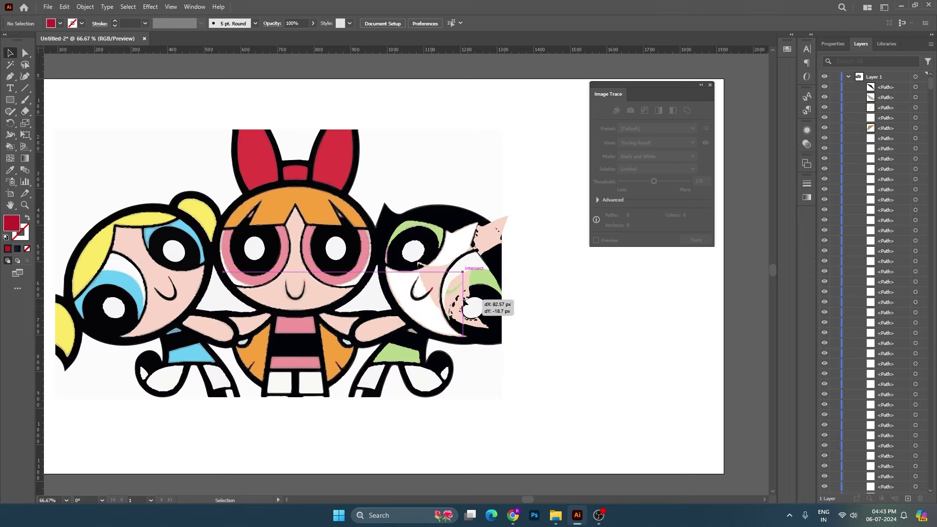
scroll(408, 267, up, 4)
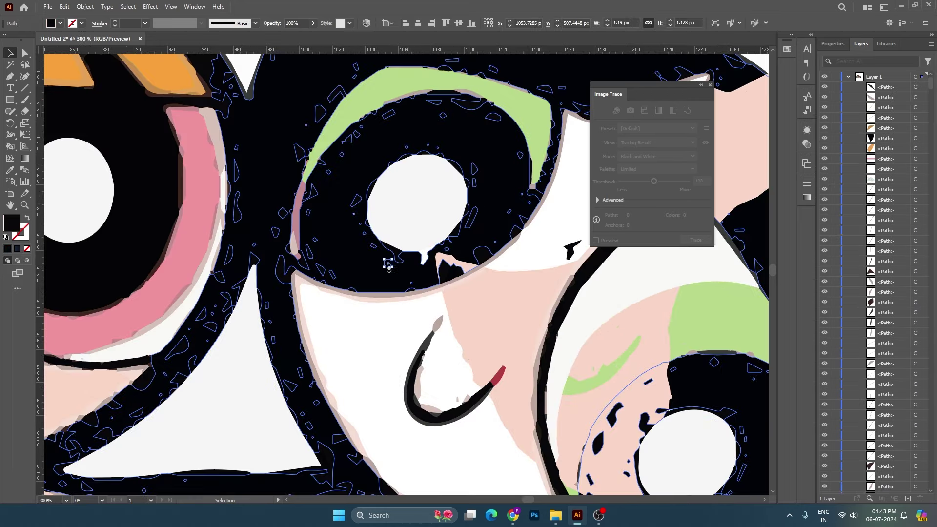
click(410, 268)
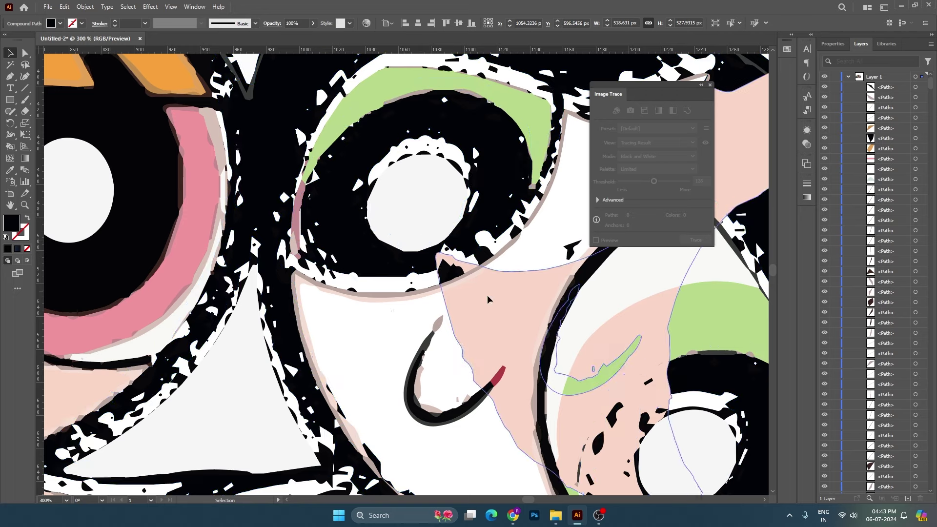
drag(414, 370, 424, 355)
drag(416, 394, 450, 367)
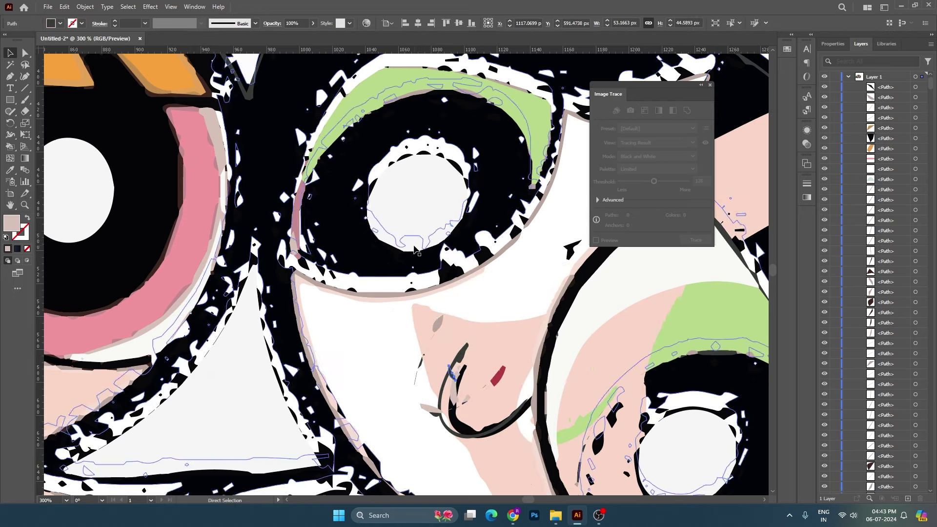
Step: Undo the path moves to restore the clean traced artwork
key(ctrl+0)
click(540, 269)
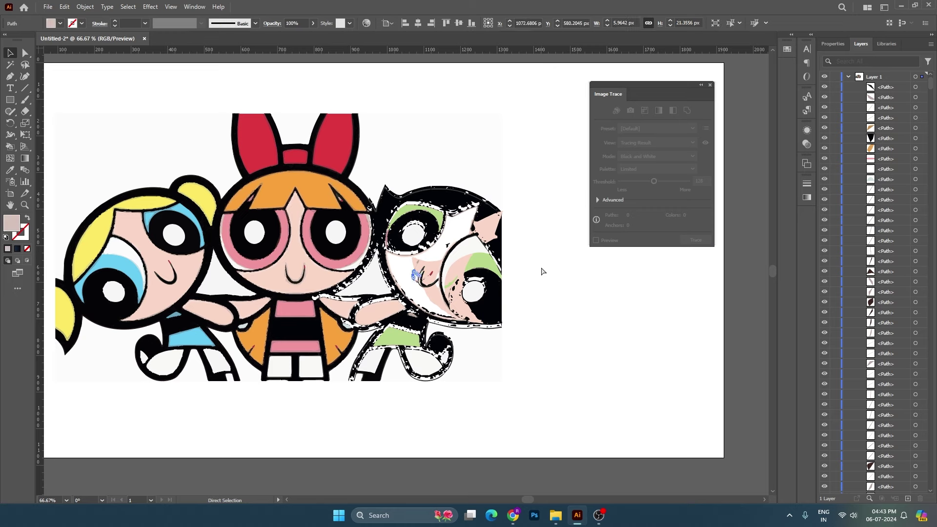
key(ctrl+z)
key(ctrl+z)
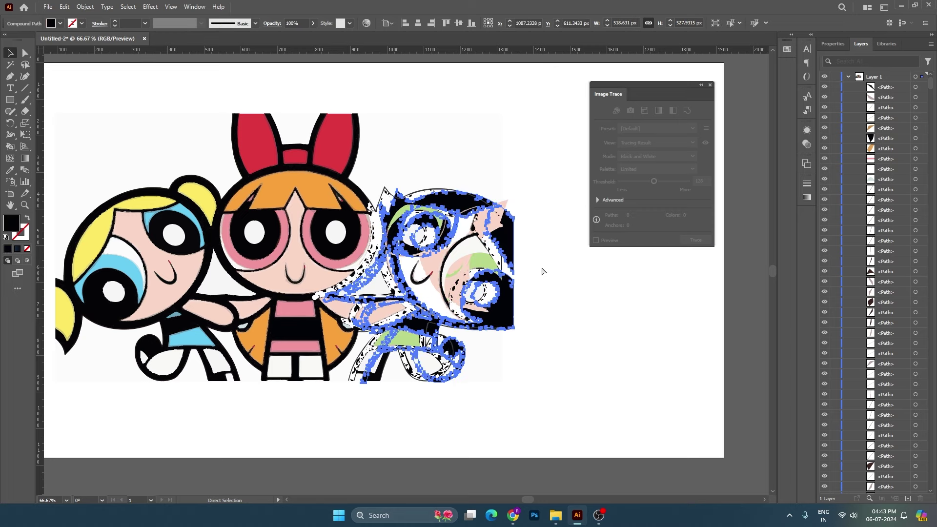
key(ctrl+z)
key(ctrl+z)
key(ctrl+z)
key(ctrl+z)
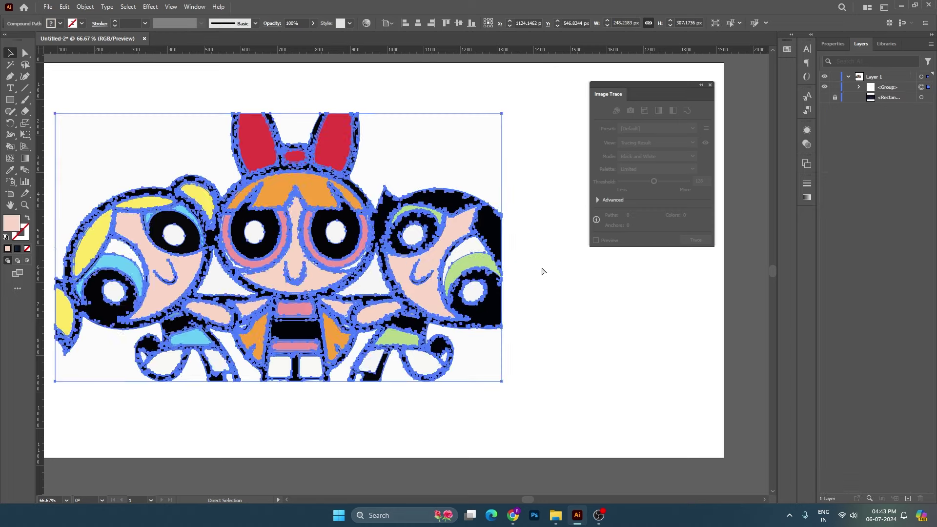
key(ctrl+z)
key(v)
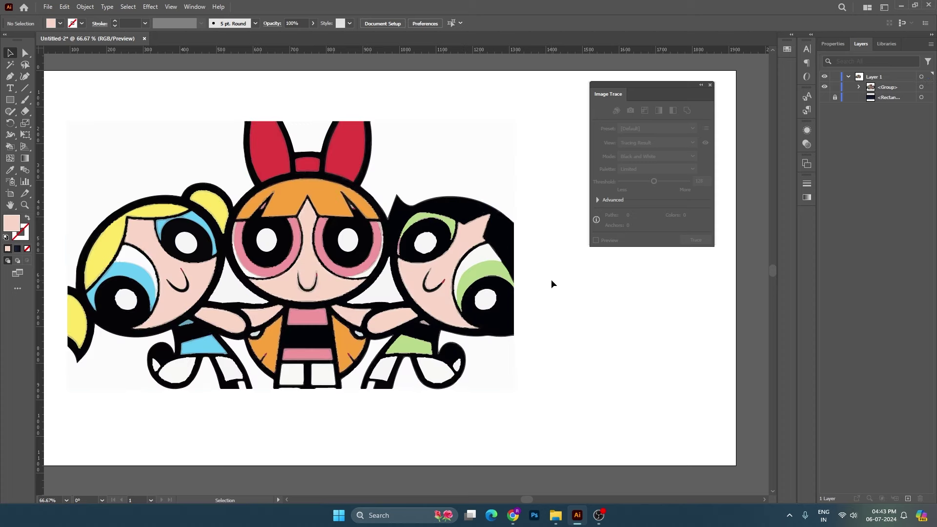
key(ctrl+z)
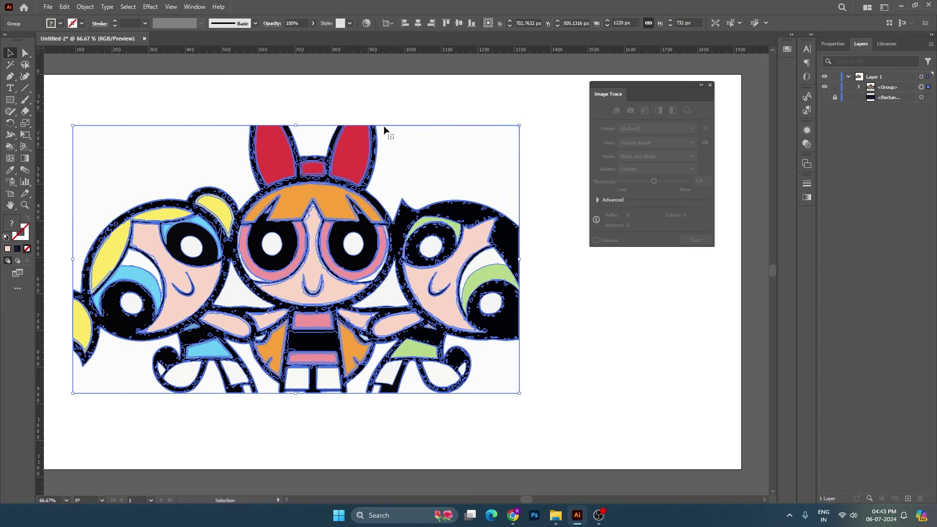
Step: Select the whole traced artwork and delete it from the artboard
click(462, 127)
scroll(349, 215, up, 2)
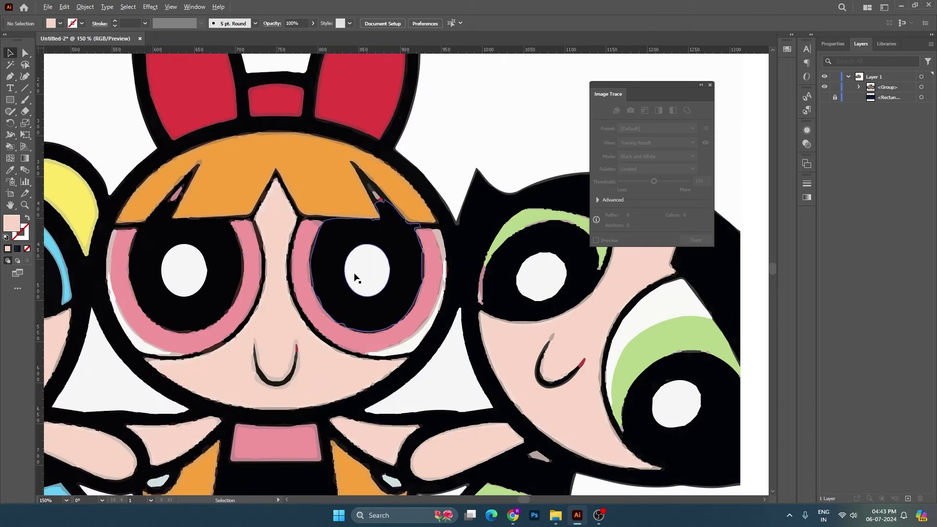
scroll(365, 224, down, 3)
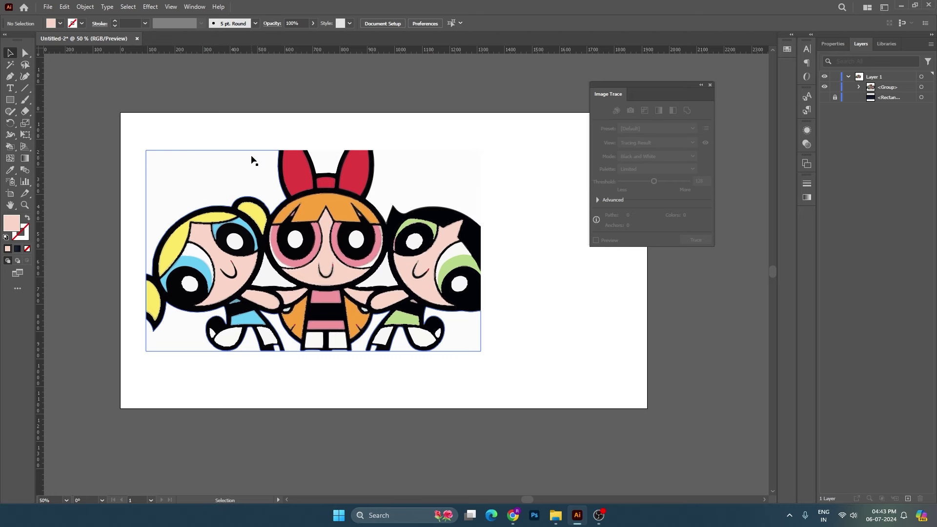
drag(132, 135, 516, 362)
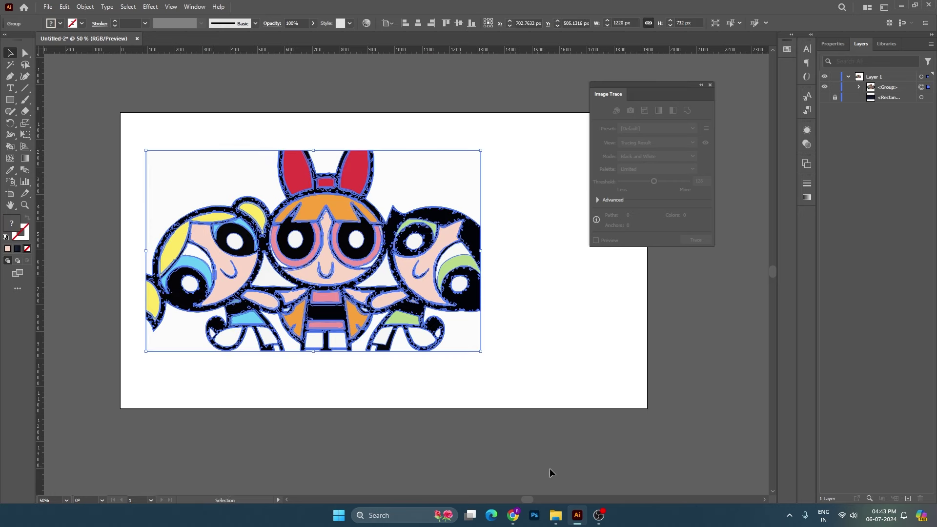
key(Delete)
Step: Drag a fresh Powerpuff Girls image from File Explorer onto the artboard and reposition it
click(555, 515)
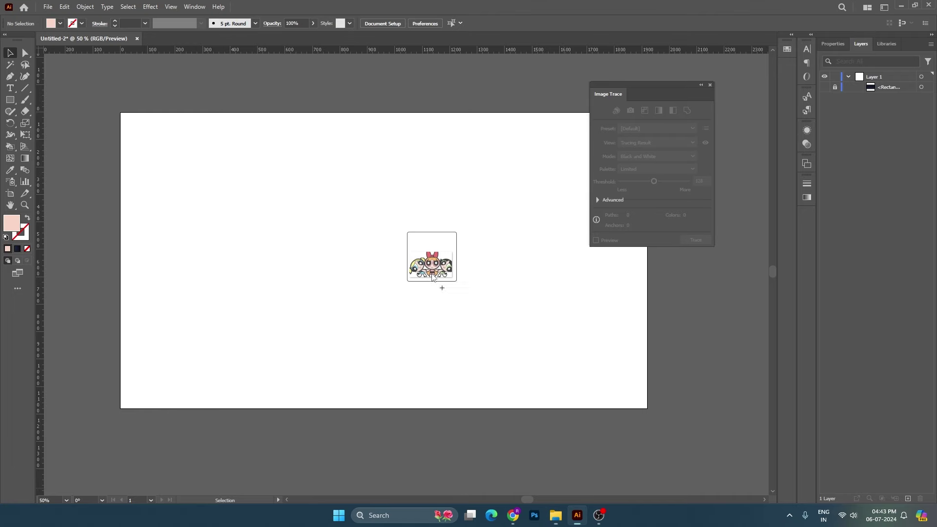
drag(177, 110, 429, 258)
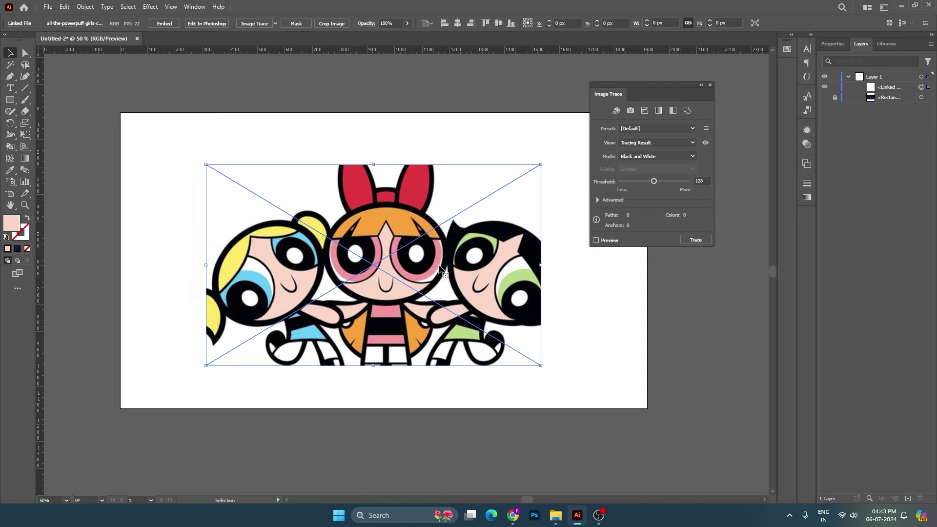
scroll(475, 264, down, 1)
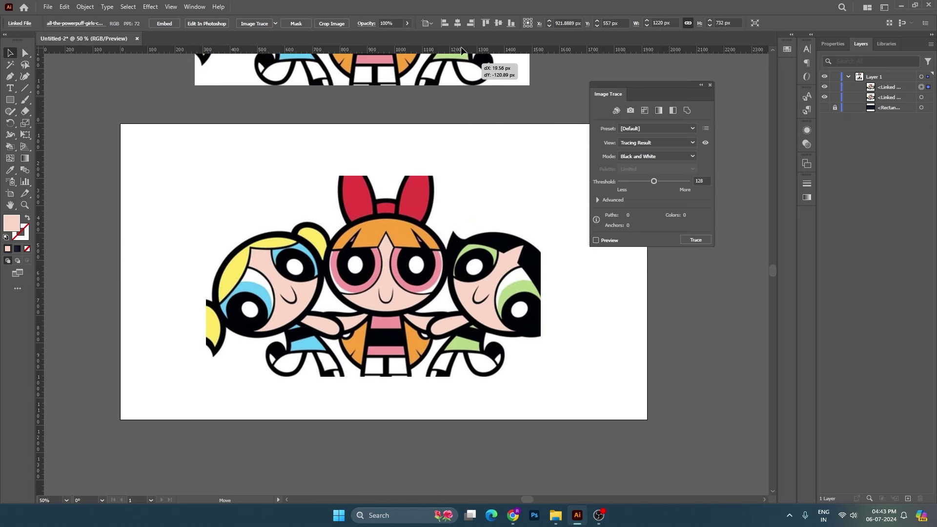
scroll(454, 186, up, 1)
drag(488, 293, 480, 277)
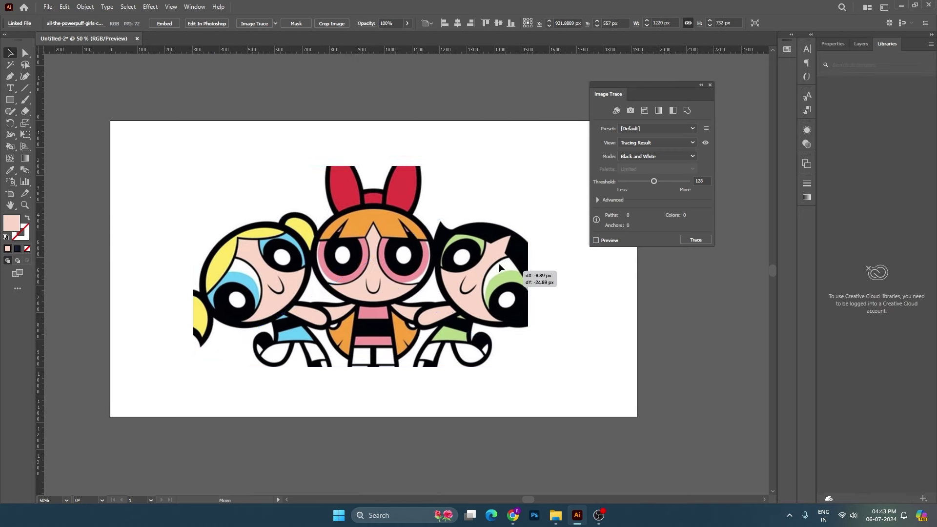
Step: Switch the Image Trace mode to Grayscale and preview the 264-path grey-toned result
click(664, 159)
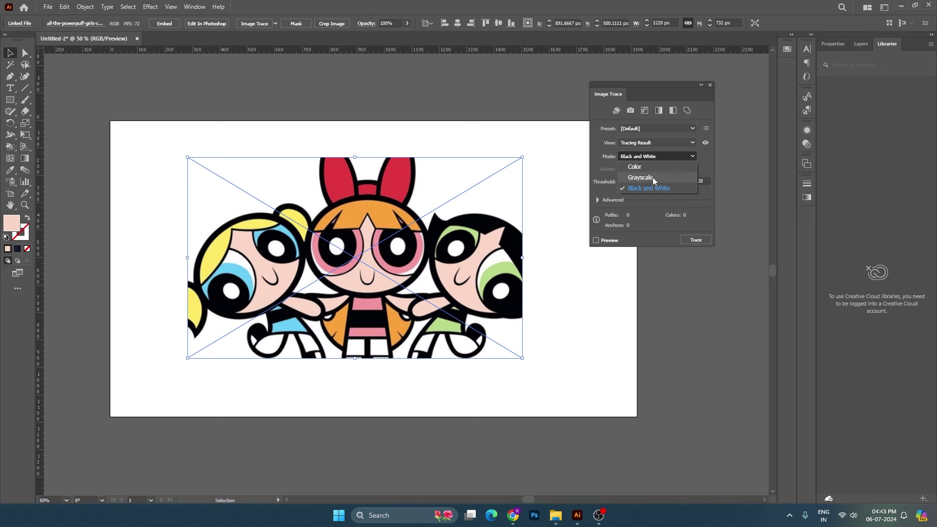
click(653, 178)
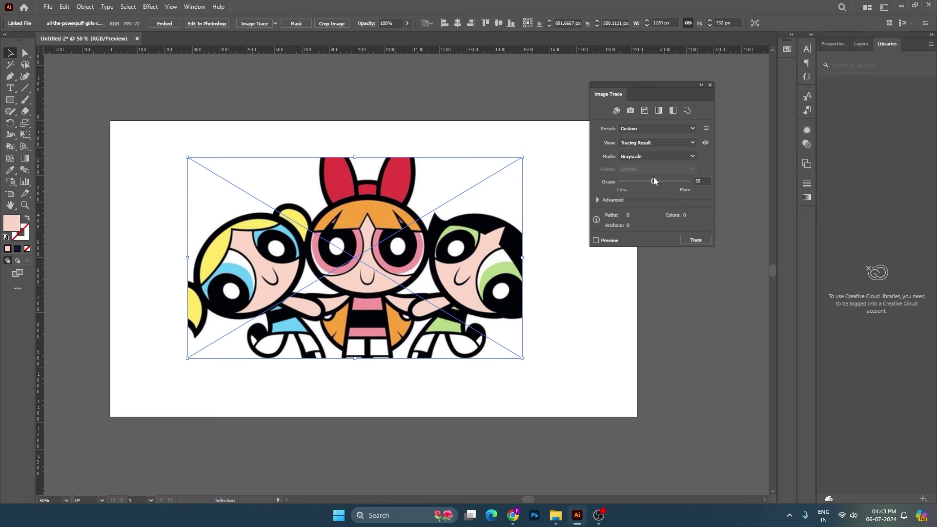
click(596, 240)
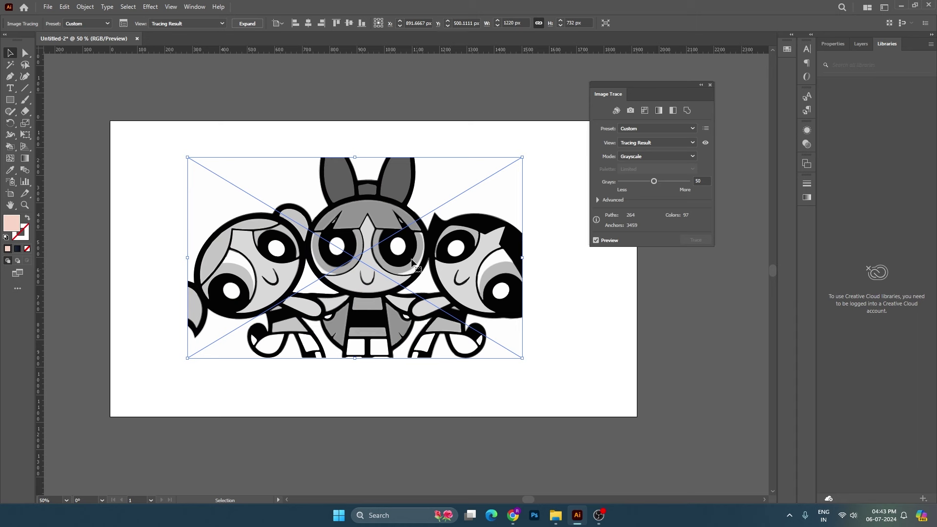
click(648, 145)
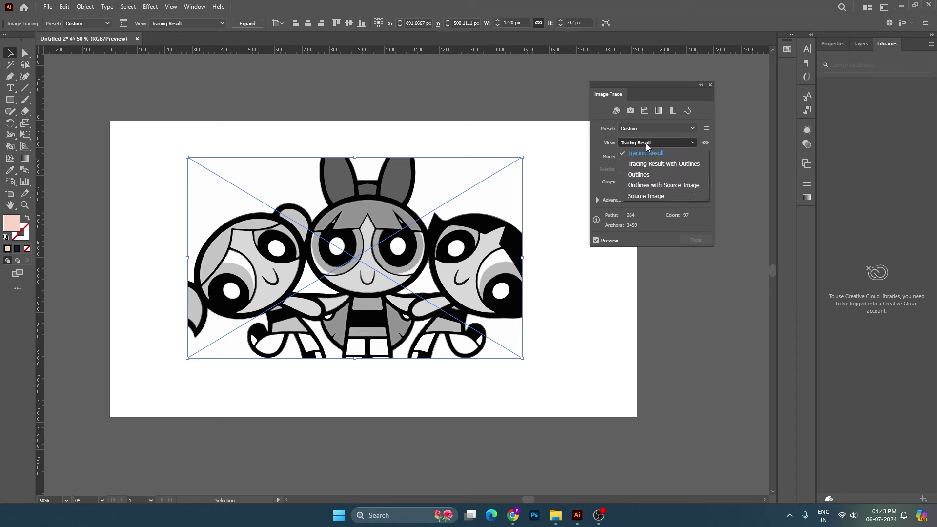
Step: Display the trace preview as Outlines only
click(663, 165)
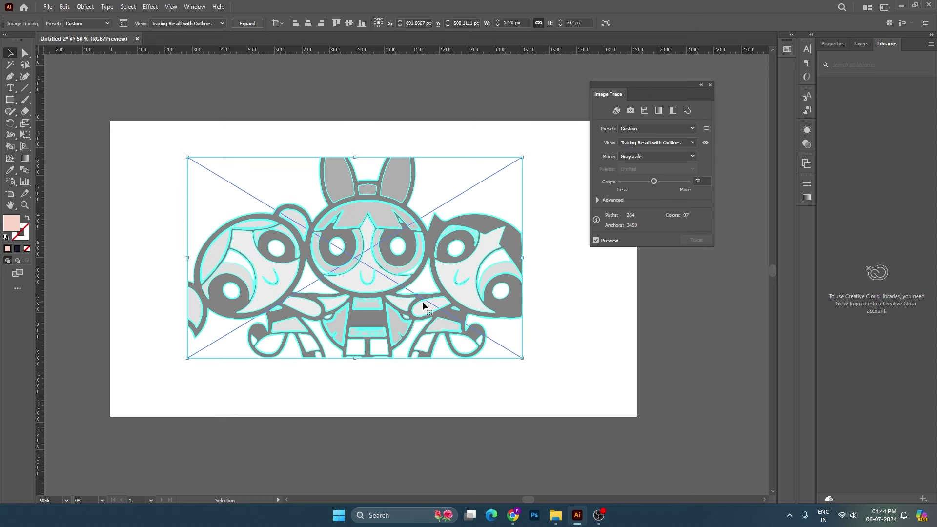
click(662, 143)
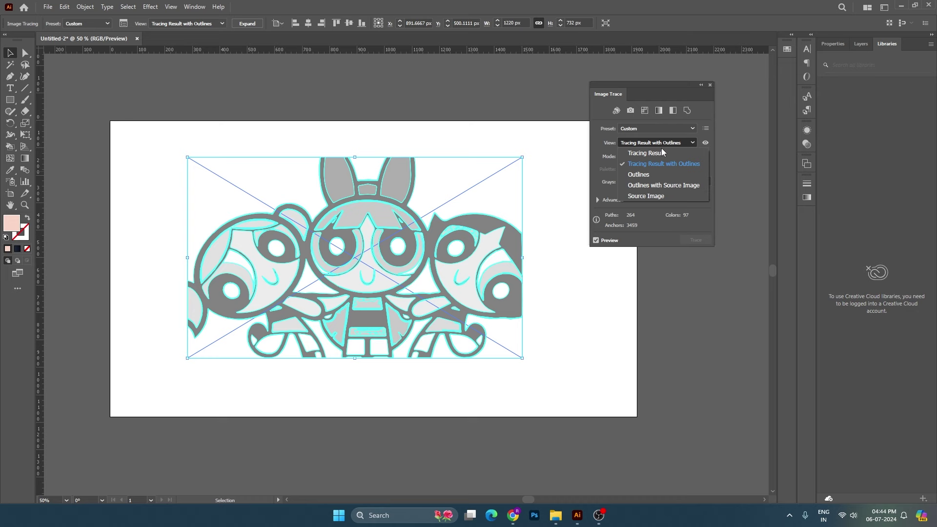
click(653, 175)
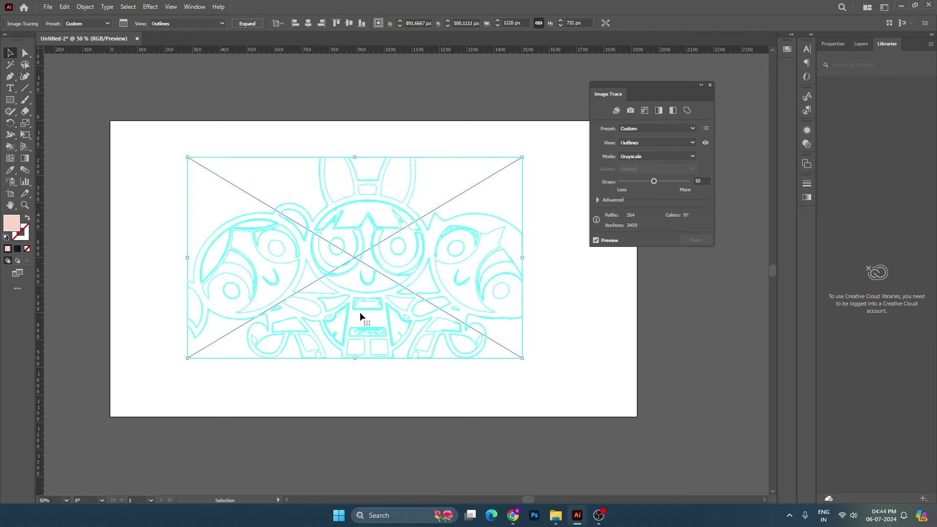
scroll(377, 277, up, 2)
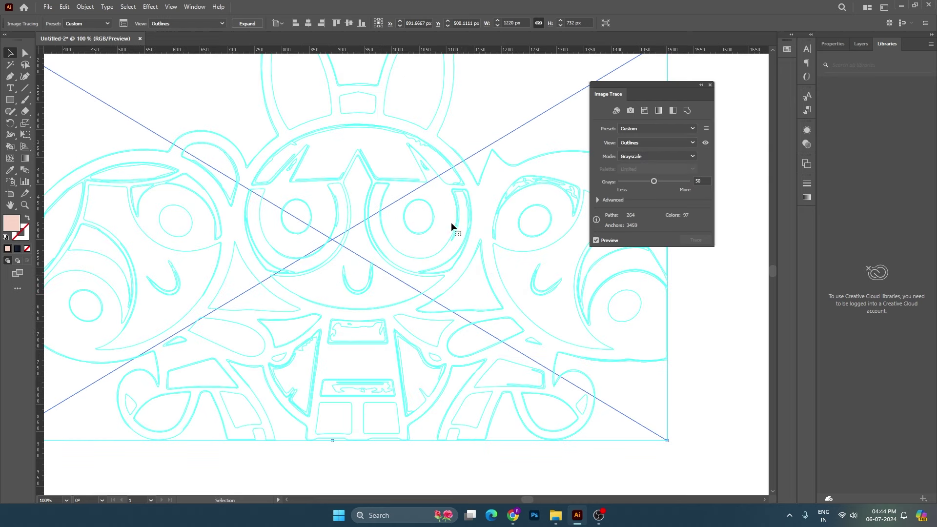
drag(479, 226, 480, 232)
Step: Change the trace view to Outlines with Source Image, then to Source Image
click(657, 142)
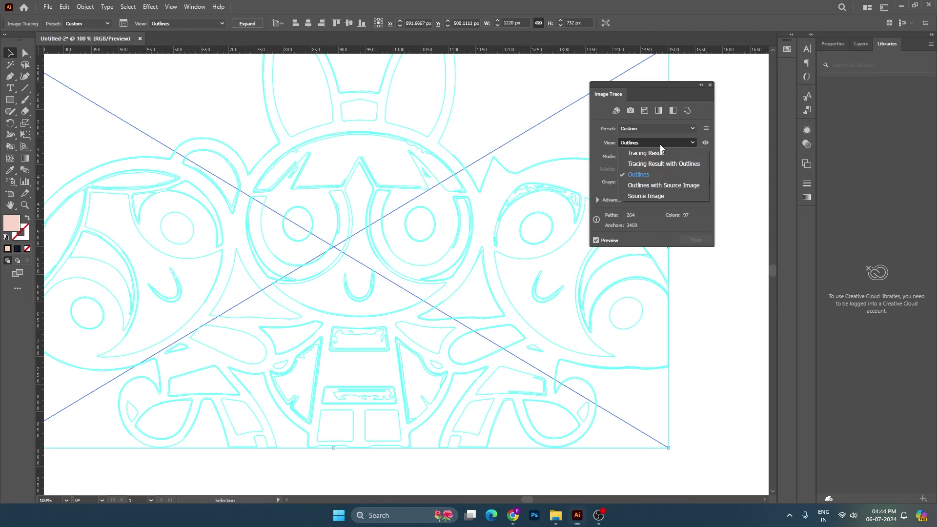
click(651, 186)
scroll(427, 277, down, 1)
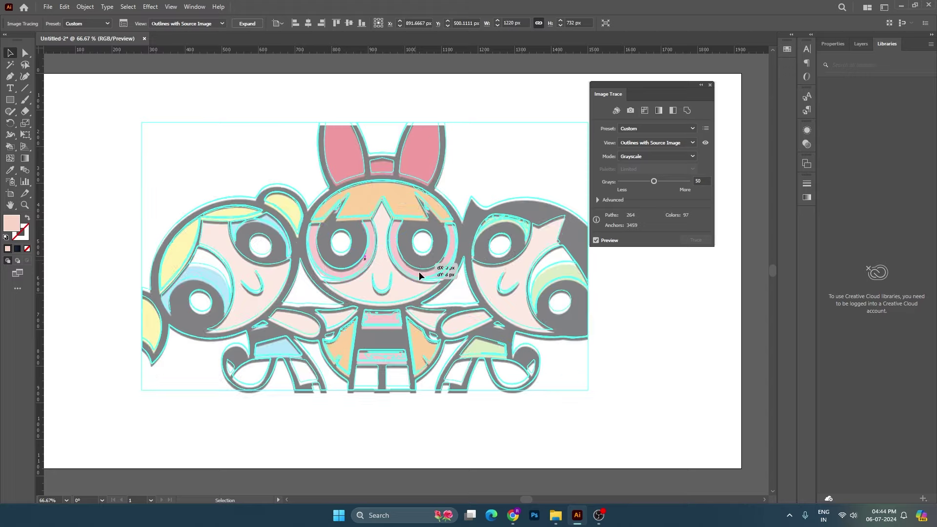
mouse_move(420, 271)
mouse_down()
mouse_move(437, 332)
mouse_move(498, 405)
mouse_move(437, 283)
mouse_move(444, 295)
mouse_up()
click(683, 143)
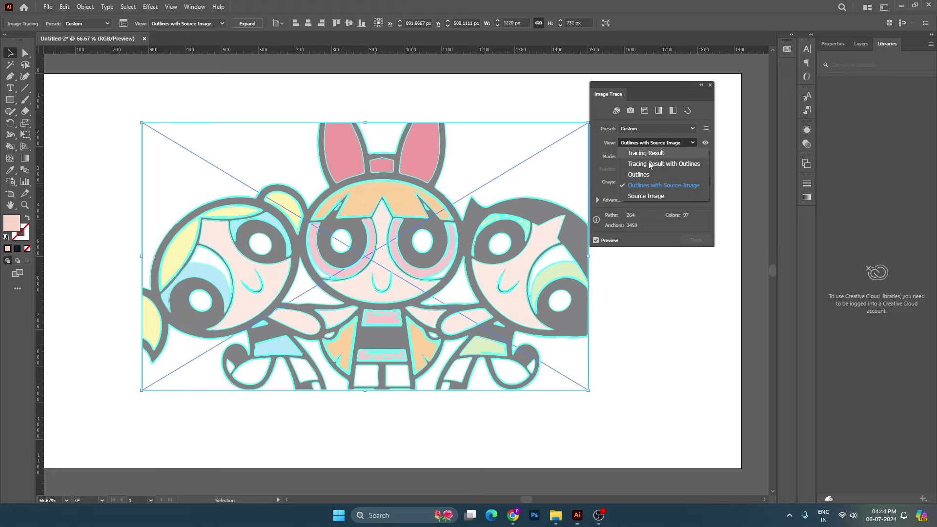
click(648, 195)
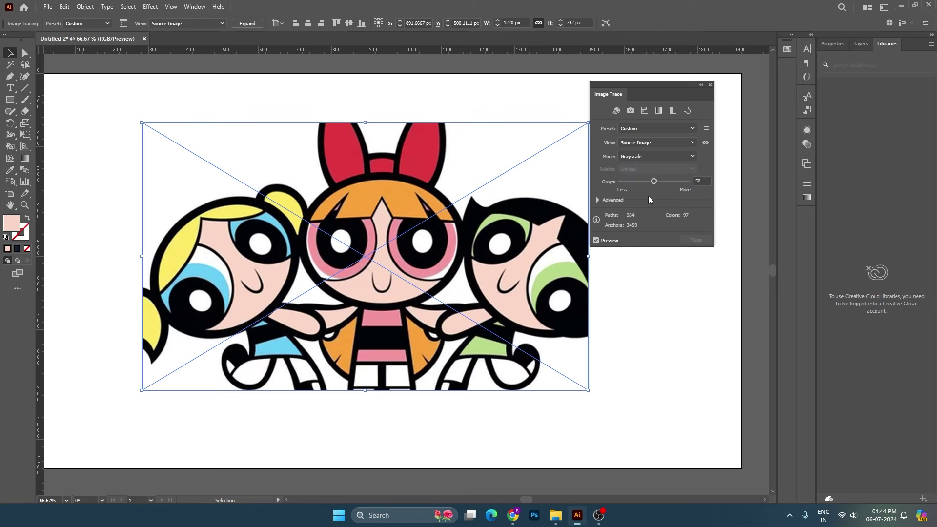
Step: Set the trace view to Tracing Result and mode to Black and White, and expand Advanced settings
click(640, 141)
click(645, 154)
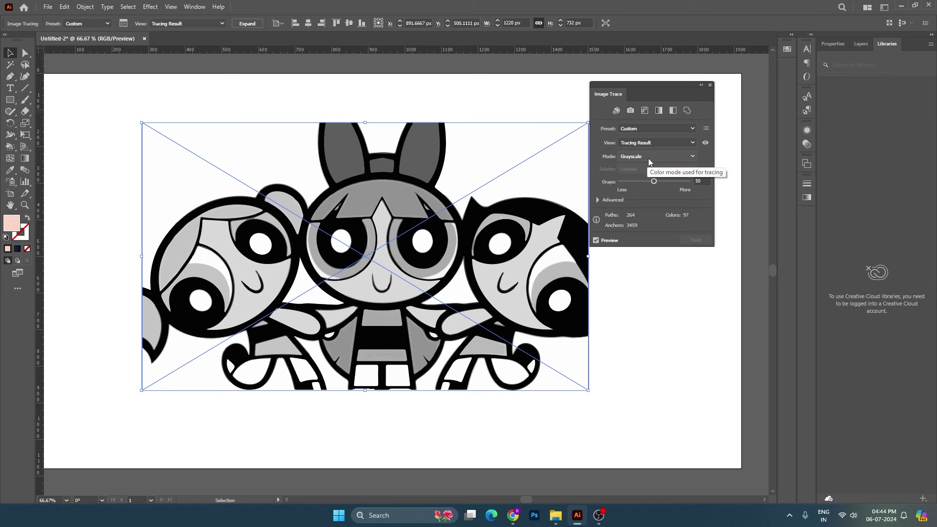
click(649, 159)
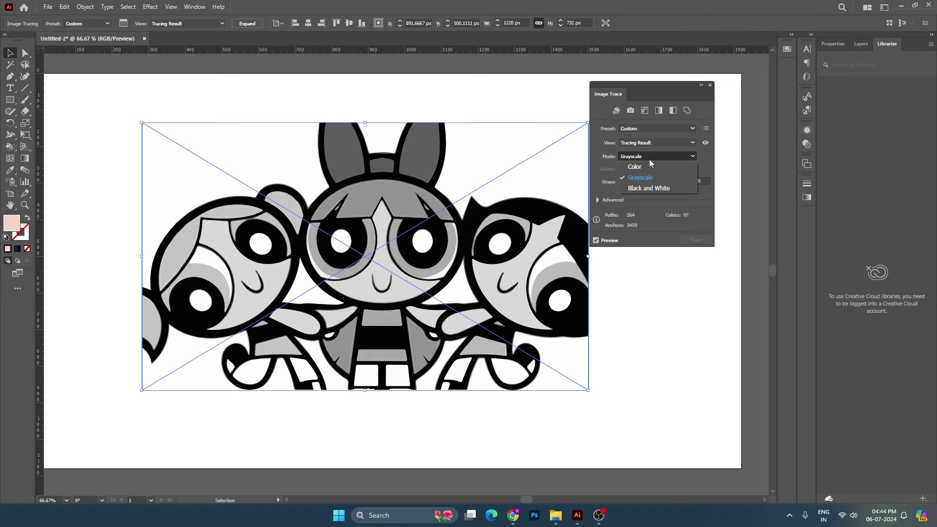
click(646, 187)
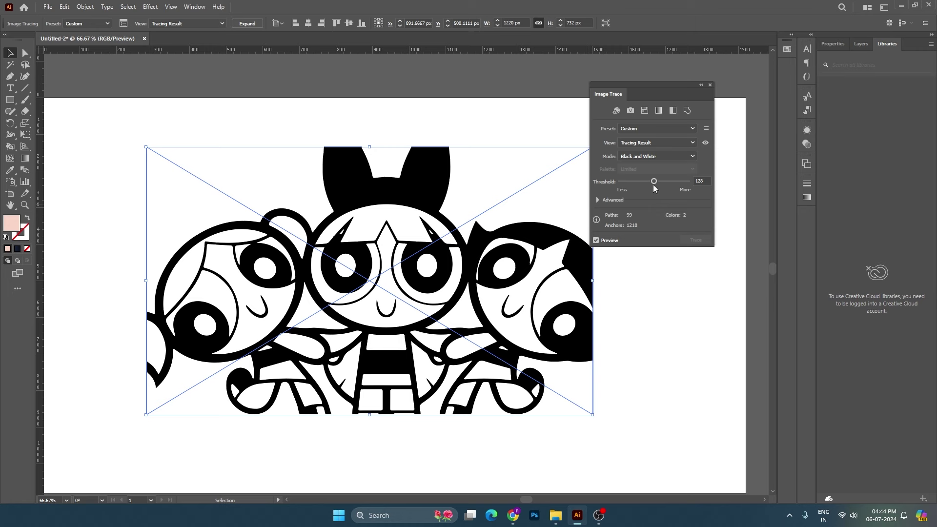
click(598, 200)
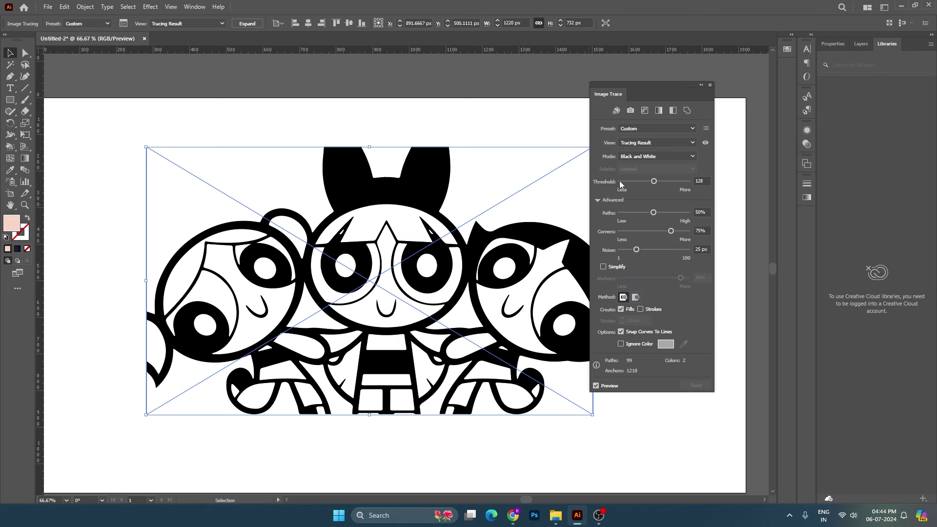
scroll(492, 230, down, 2)
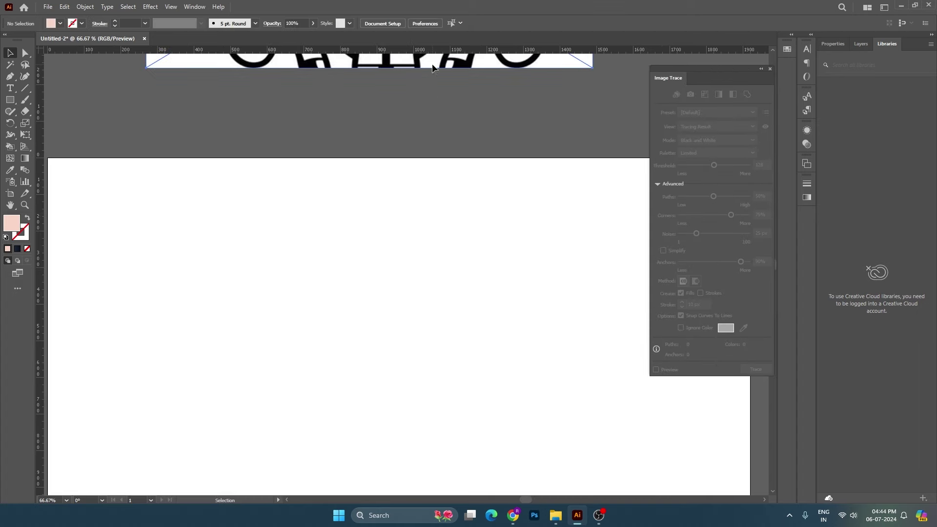
Step: Drag the 4_subhome_card and Icon images from File Explorer into the document
click(555, 515)
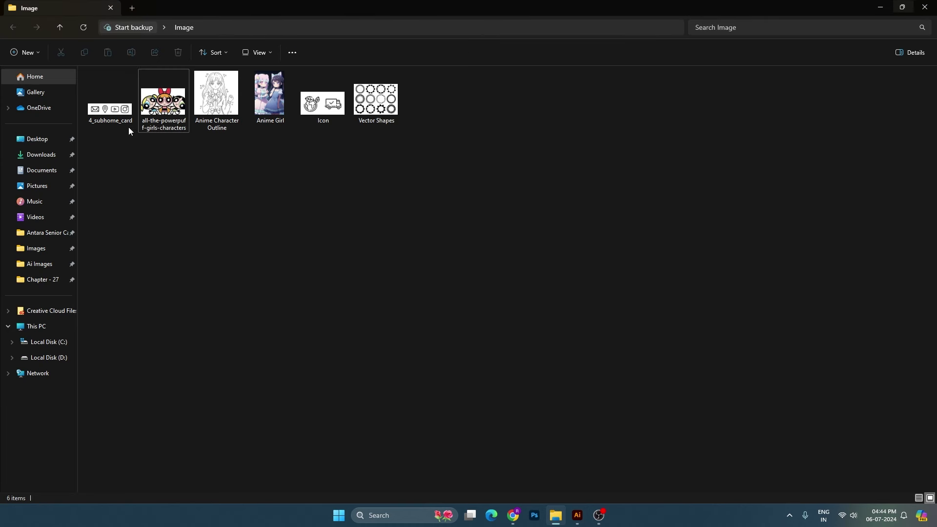
click(110, 105)
ctrl+click(323, 102)
mouse_move(323, 103)
mouse_down()
mouse_move(572, 497)
mouse_move(439, 246)
mouse_up()
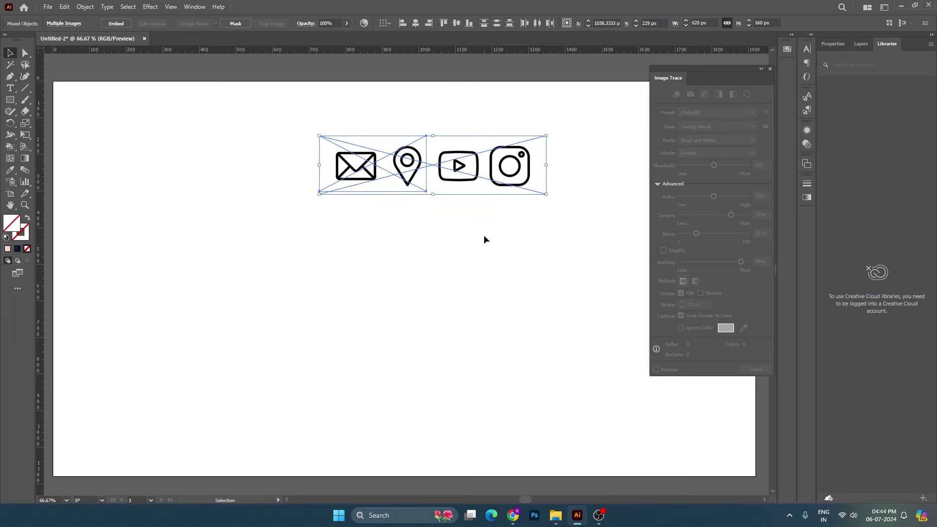
Step: Move the social icons row above the earth-and-truck image
drag(439, 166, 400, 278)
drag(405, 185, 409, 387)
drag(381, 268, 389, 211)
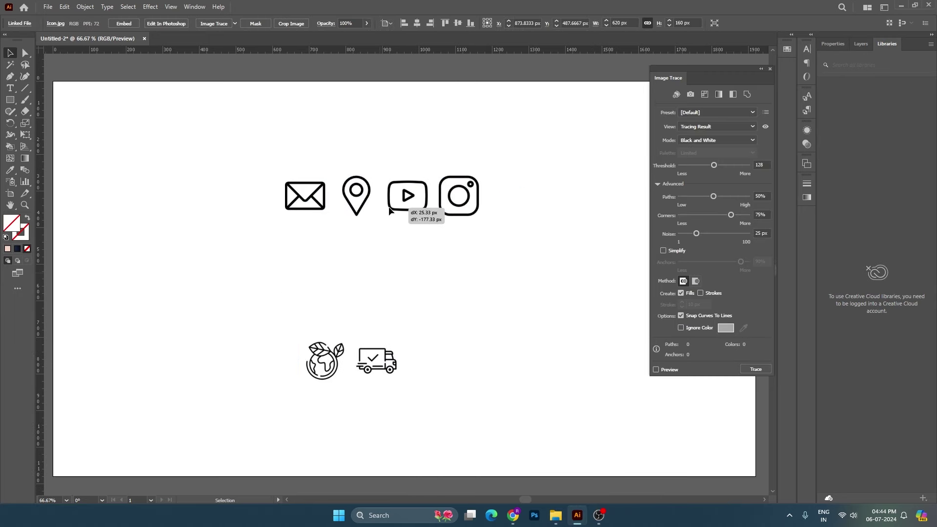
drag(371, 359, 344, 266)
Step: Alt-drag a copy of the earth-and-truck image to its right
scroll(344, 266, up, 3)
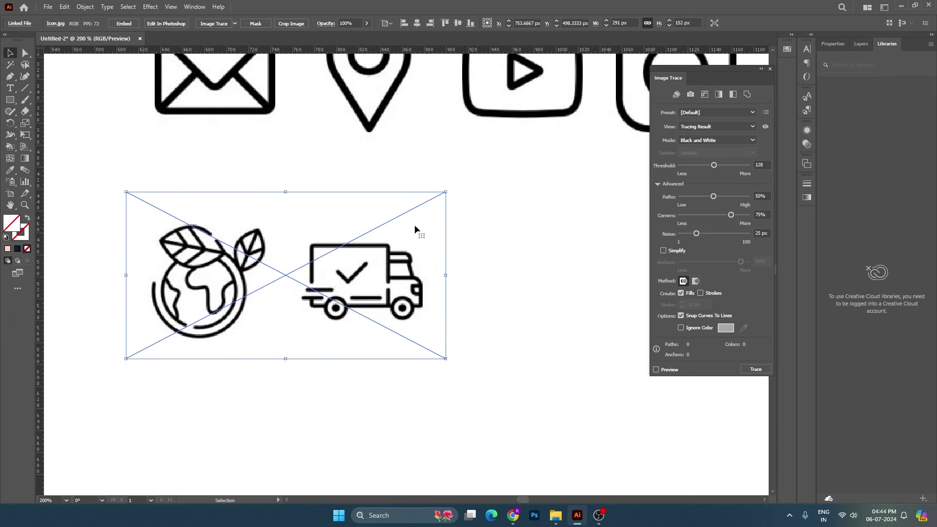
scroll(415, 229, up, 2)
scroll(309, 234, up, 1)
scroll(339, 234, up, 1)
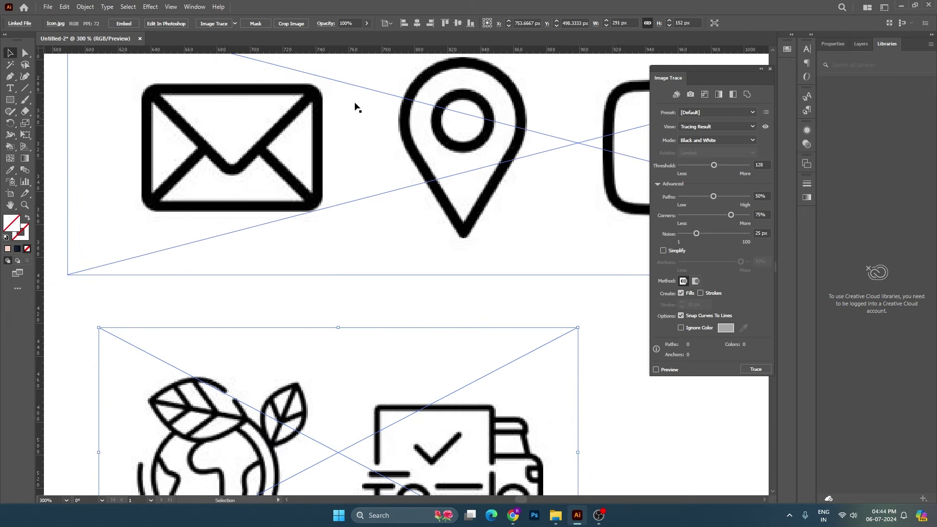
scroll(284, 223, down, 3)
mouse_move(373, 372)
mouse_down()
mouse_move(355, 306)
mouse_move(519, 304)
mouse_up()
scroll(373, 355, down, 2)
Step: Trace the icons row in black and white, expand it, and ungroup the paths
drag(510, 188, 510, 250)
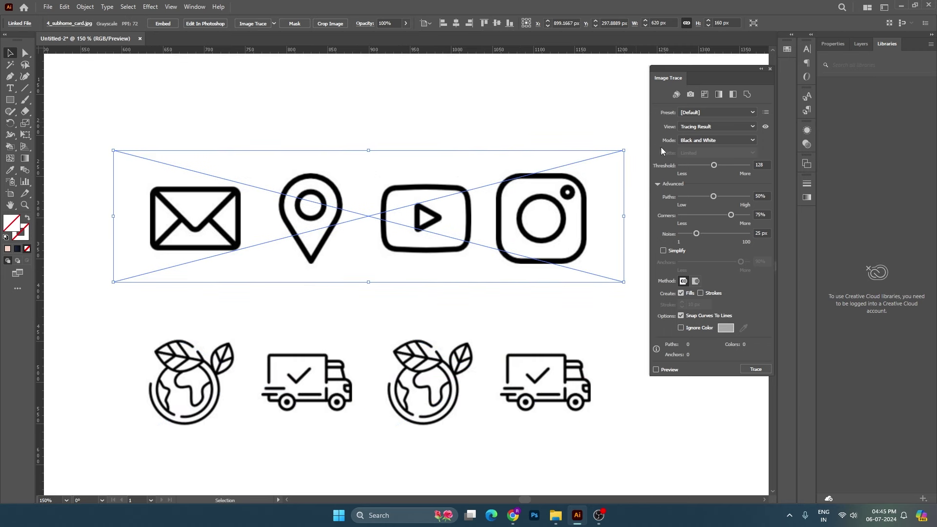
click(656, 370)
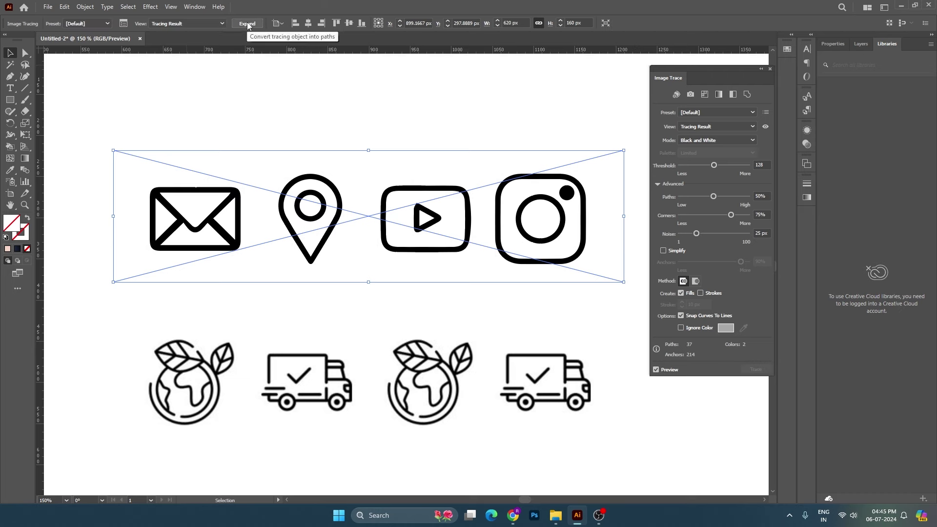
click(247, 23)
click(9, 64)
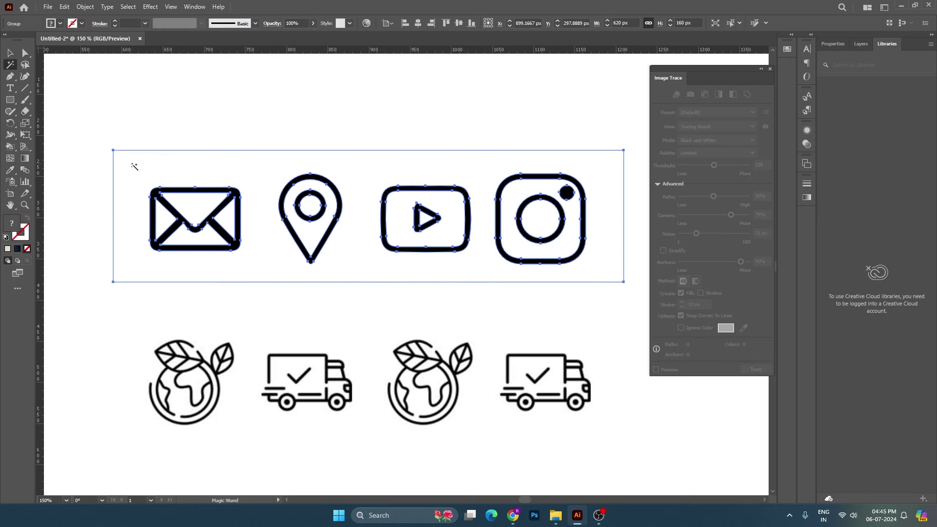
click(145, 157)
right_click(224, 198)
click(267, 331)
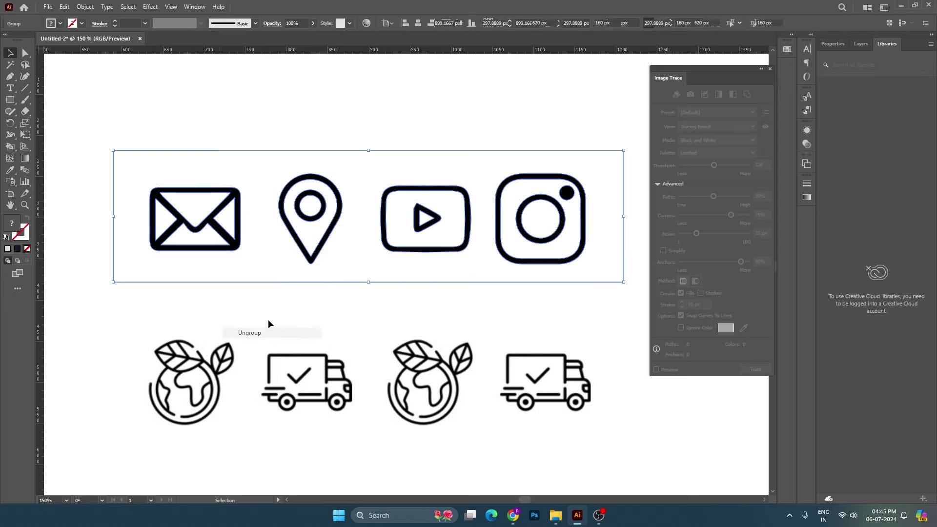
Step: Clear the selection and zoom in to inspect the traced icon edges
key(v)
click(9, 64)
click(121, 164)
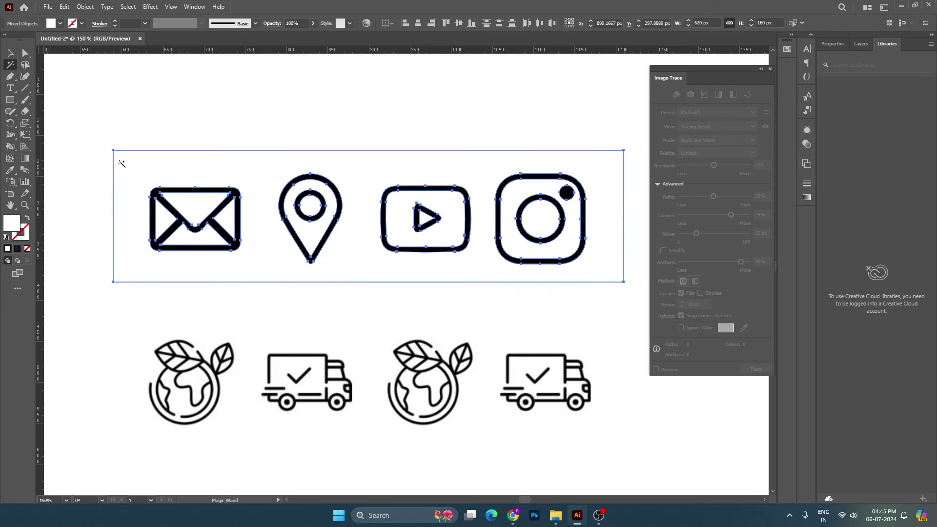
click(122, 163)
key(v)
alt+scroll(319, 263, up, 4)
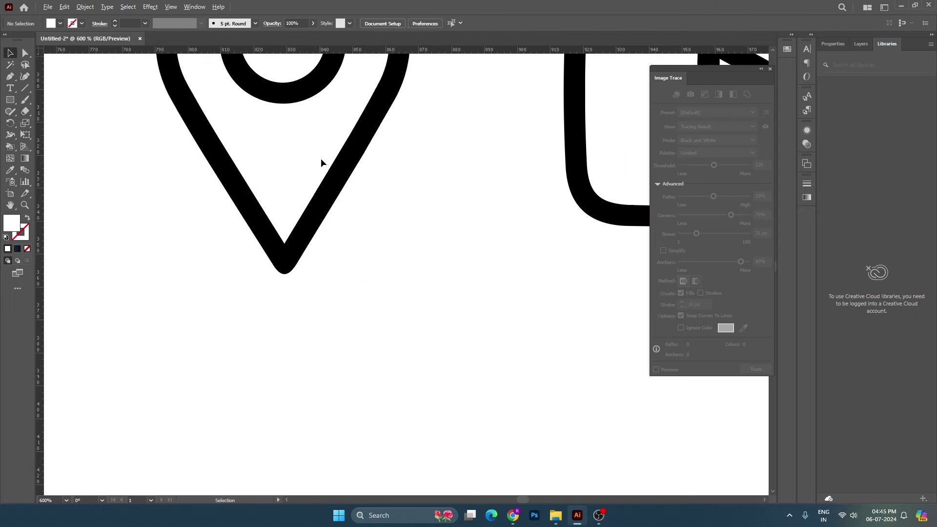
key(h)
drag(320, 158, 378, 201)
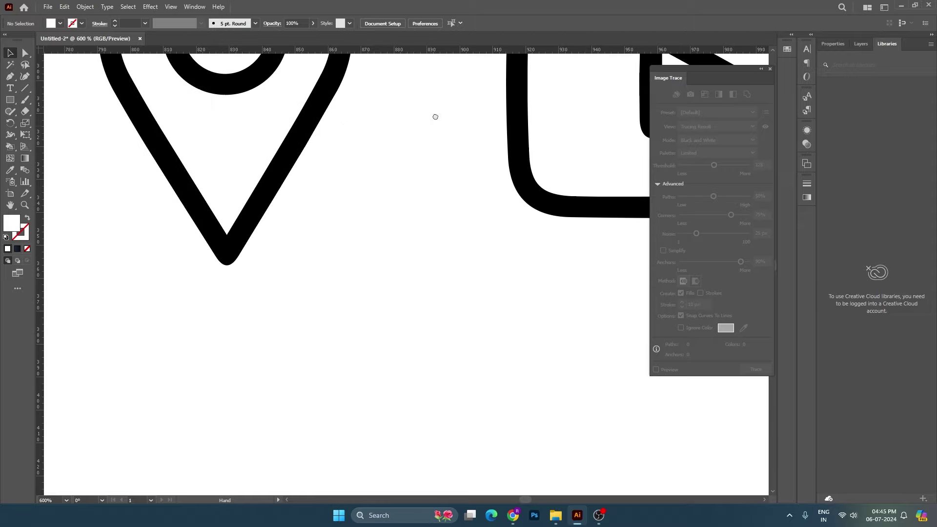
scroll(434, 244, up, 3)
scroll(424, 322, left, 3)
scroll(293, 250, left, 3)
alt+scroll(468, 289, down, 4)
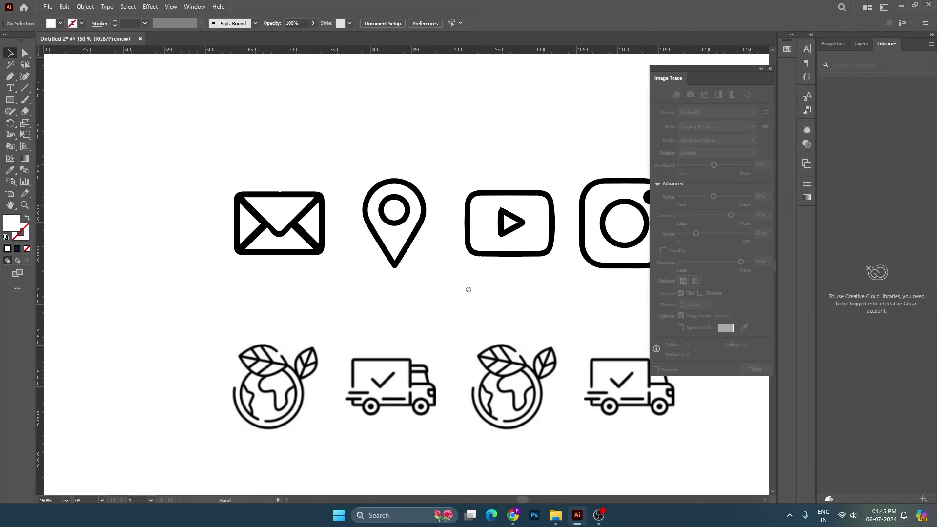
drag(468, 290, 368, 200)
click(303, 291)
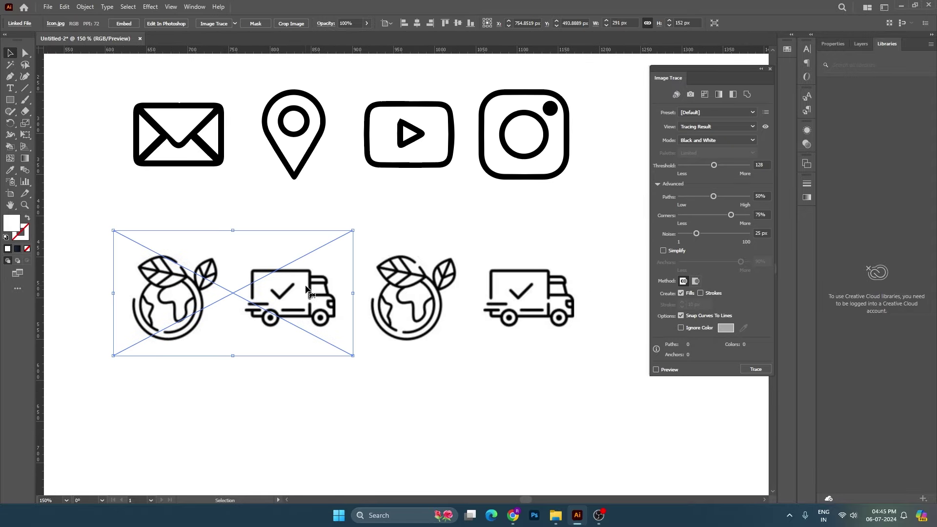
click(657, 370)
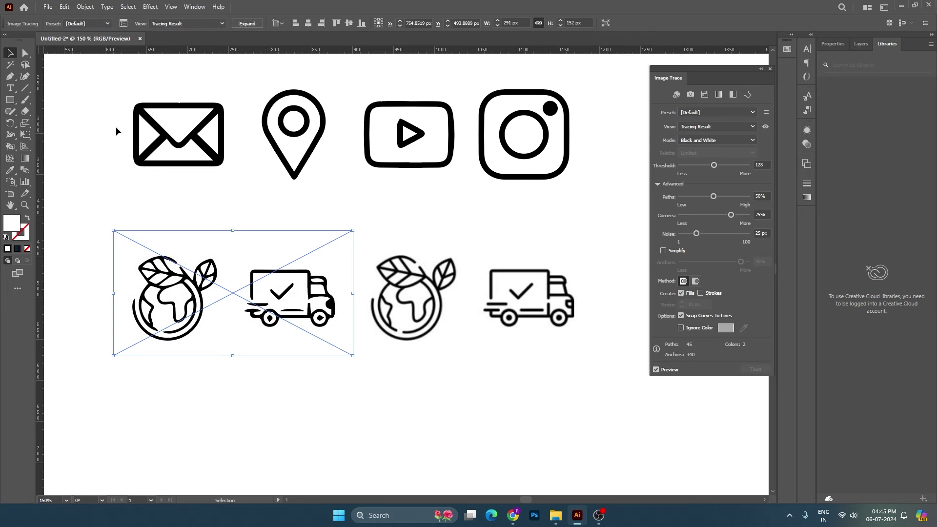
shift+click(377, 264)
scroll(439, 302, up, 2)
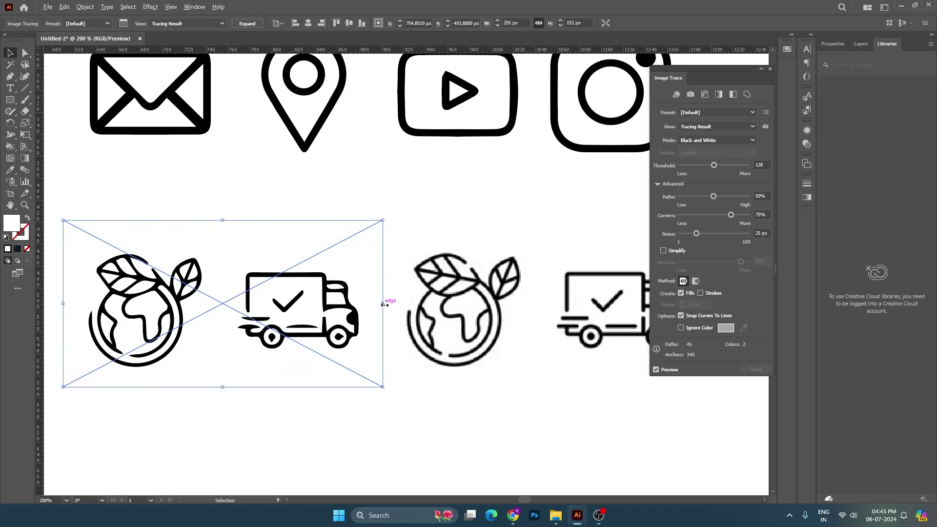
shift+click(593, 328)
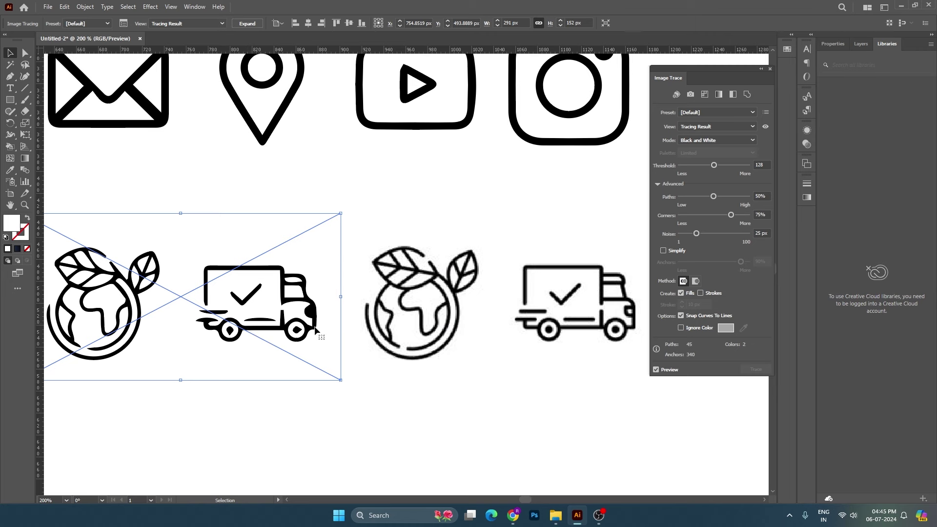
shift+click(573, 320)
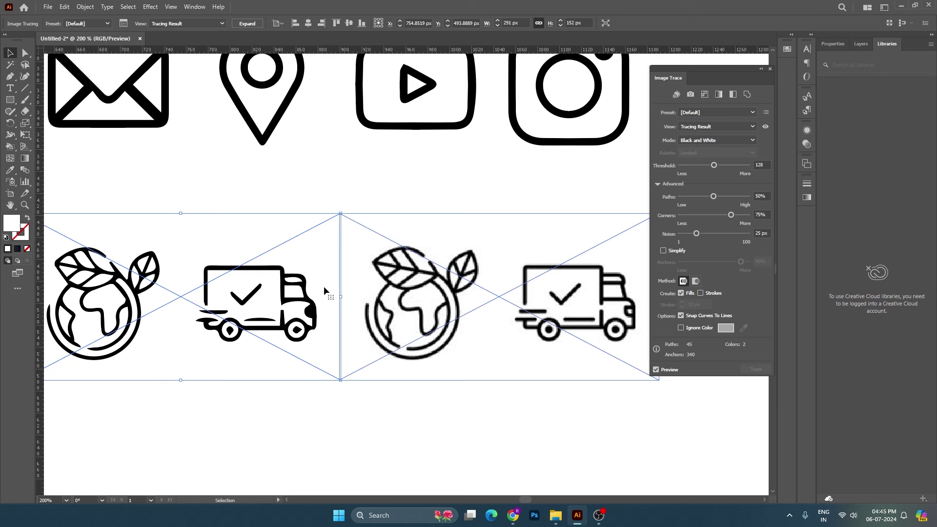
click(251, 312)
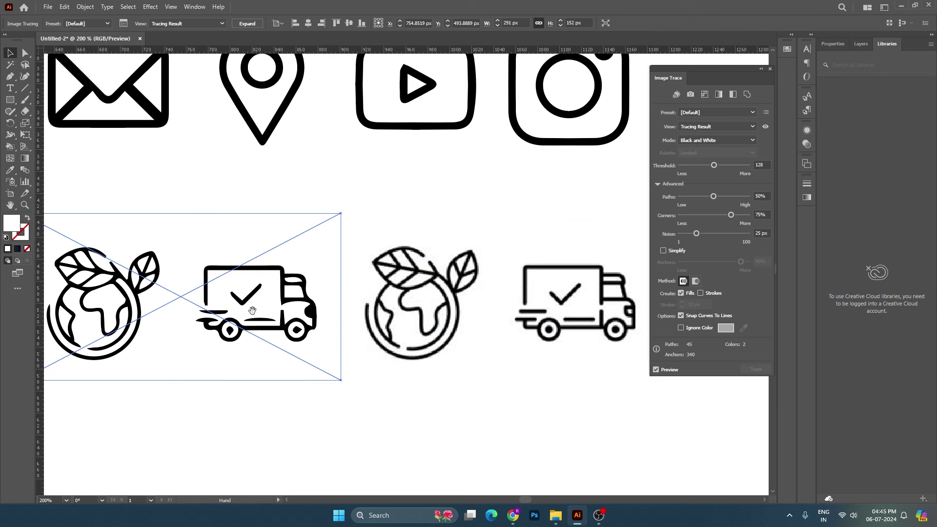
scroll(251, 312, down, 1)
scroll(251, 312, left, 2)
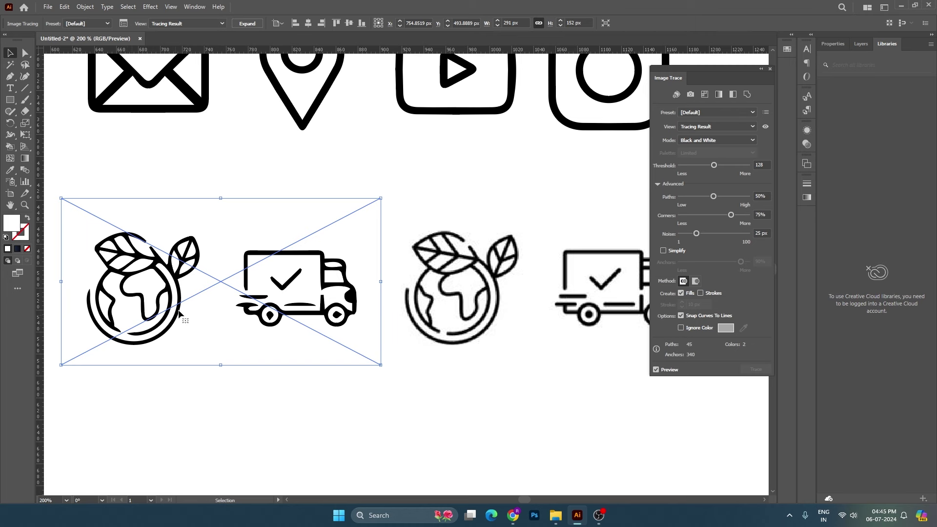
shift+click(477, 271)
drag(478, 273, 484, 312)
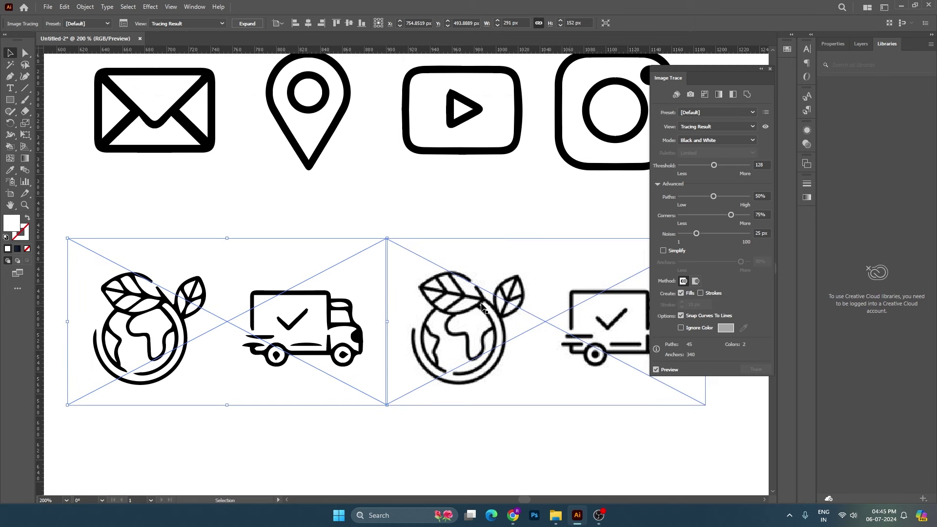
click(483, 308)
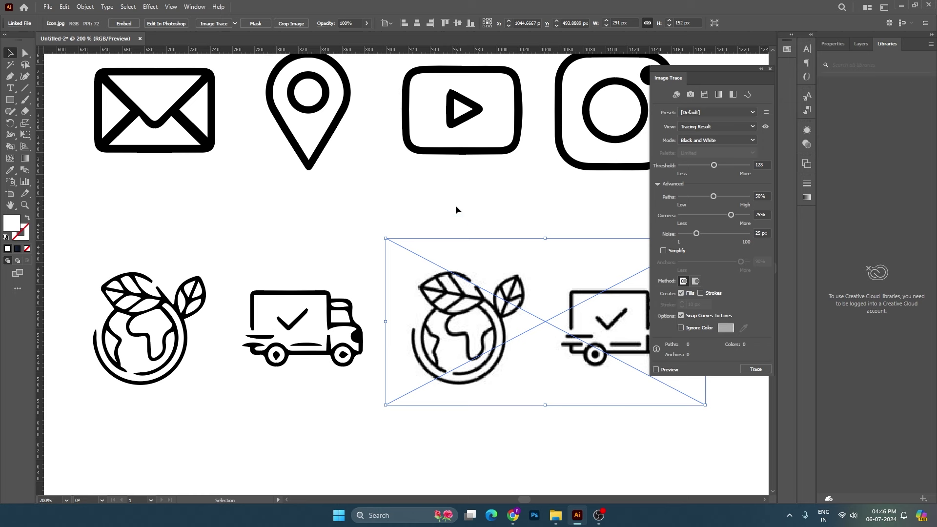
click(357, 321)
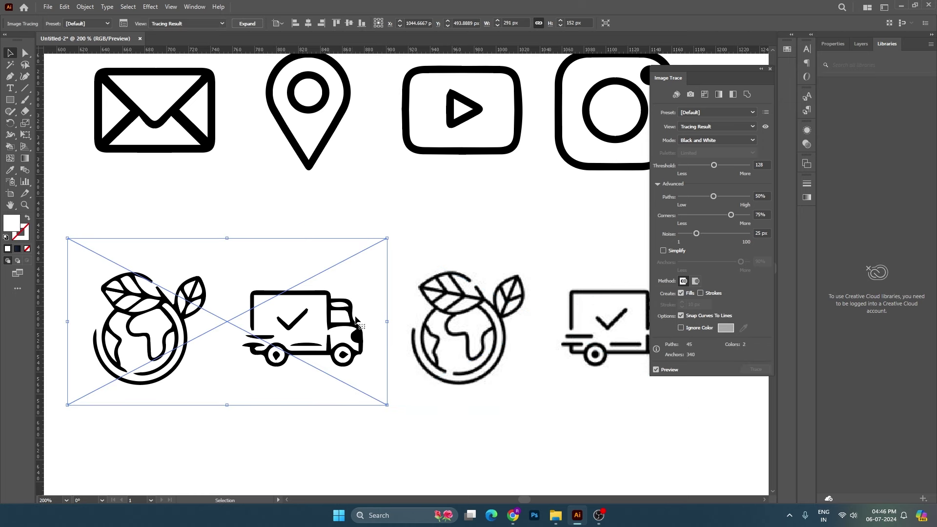
drag(392, 316, 364, 270)
click(199, 239)
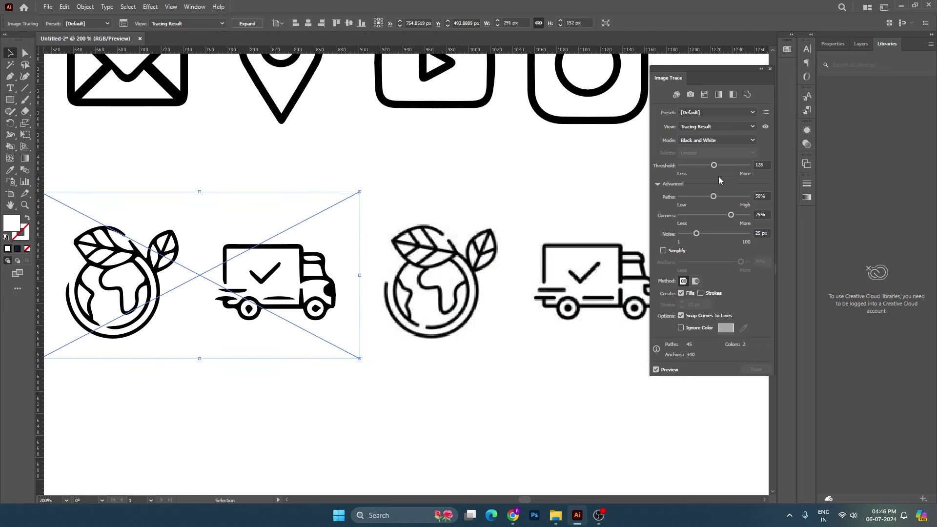
Step: Adjust Threshold to 148, Paths to 64% and raise Corners on the globe-and-truck trace
mouse_move(733, 168)
mouse_down()
mouse_move(747, 166)
mouse_move(684, 168)
mouse_move(704, 169)
mouse_up()
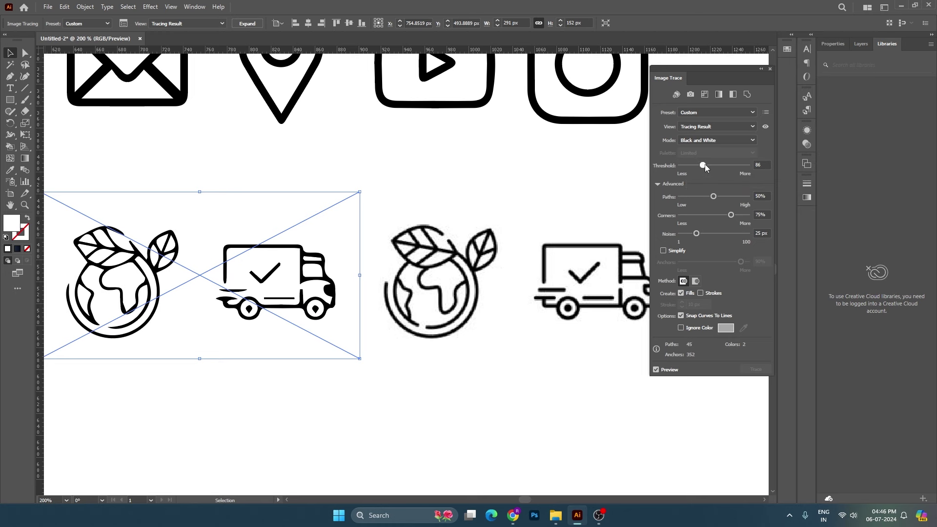
drag(705, 165, 728, 167)
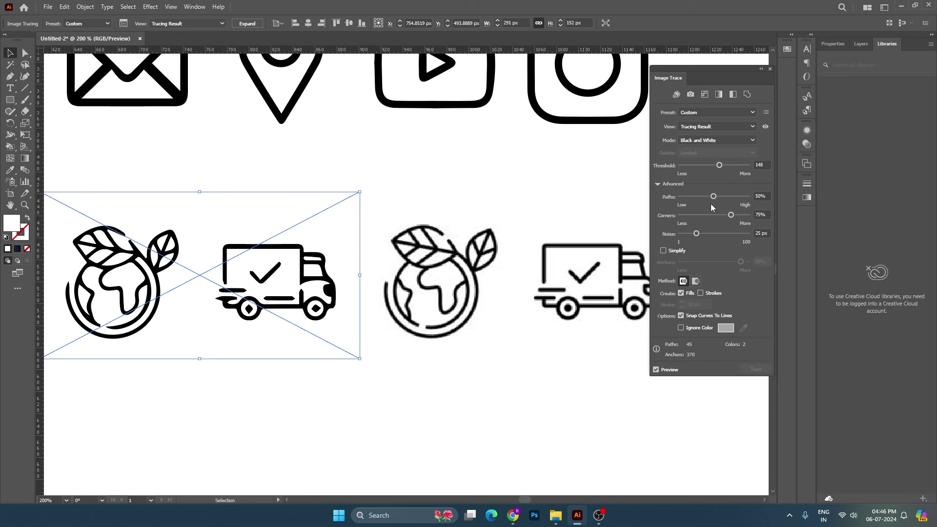
drag(721, 198, 687, 216)
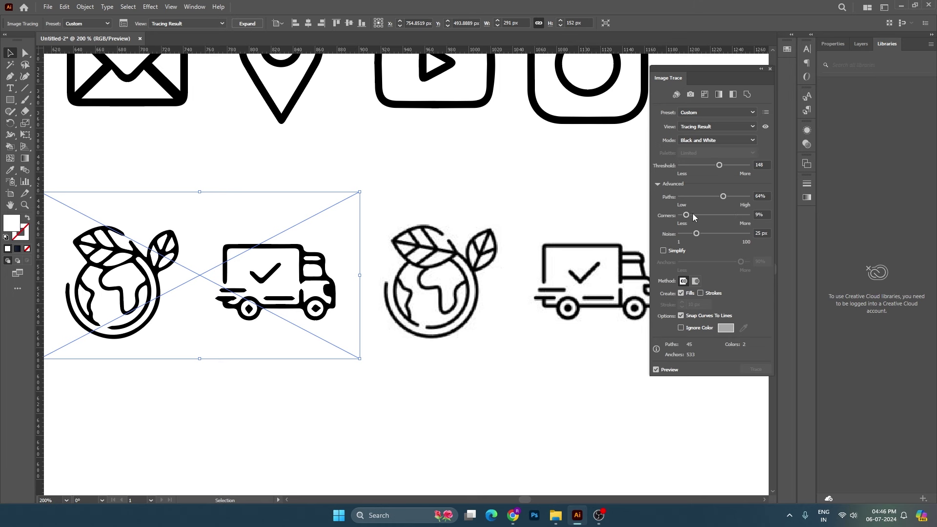
mouse_move(688, 215)
mouse_down()
mouse_move(727, 220)
mouse_move(698, 221)
mouse_up()
Step: Set the truck trace to Paths 58%, Corners 21% and Noise 15 px
scroll(316, 315, up, 1)
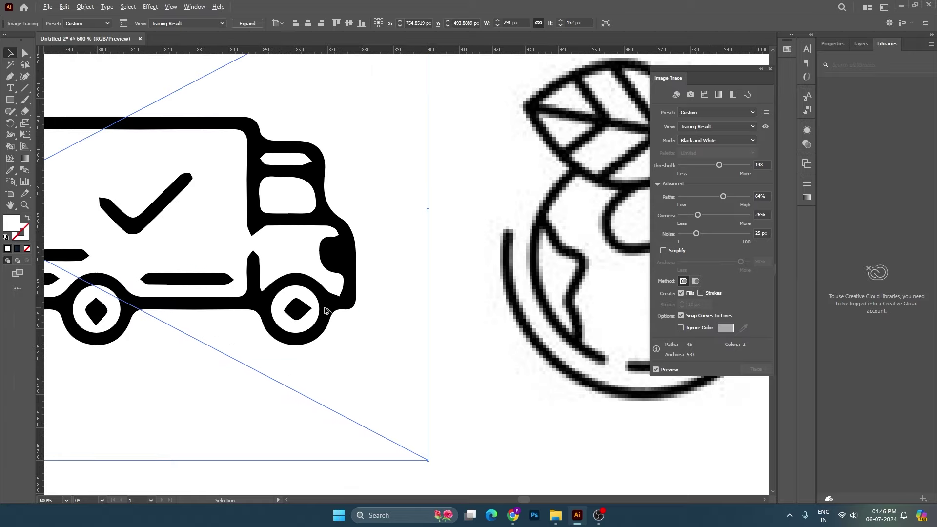
scroll(316, 315, up, 1)
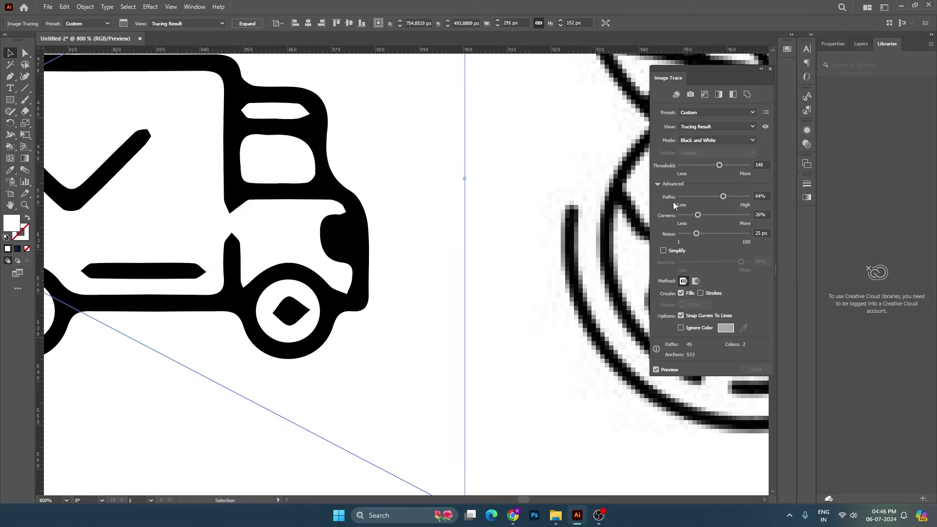
scroll(378, 220, down, 2)
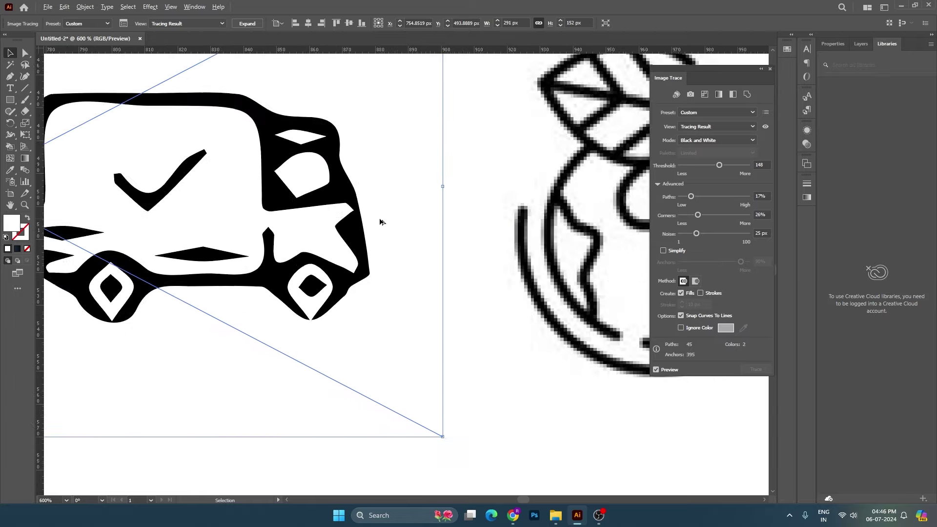
scroll(381, 222, down, 1)
scroll(381, 222, up, 1)
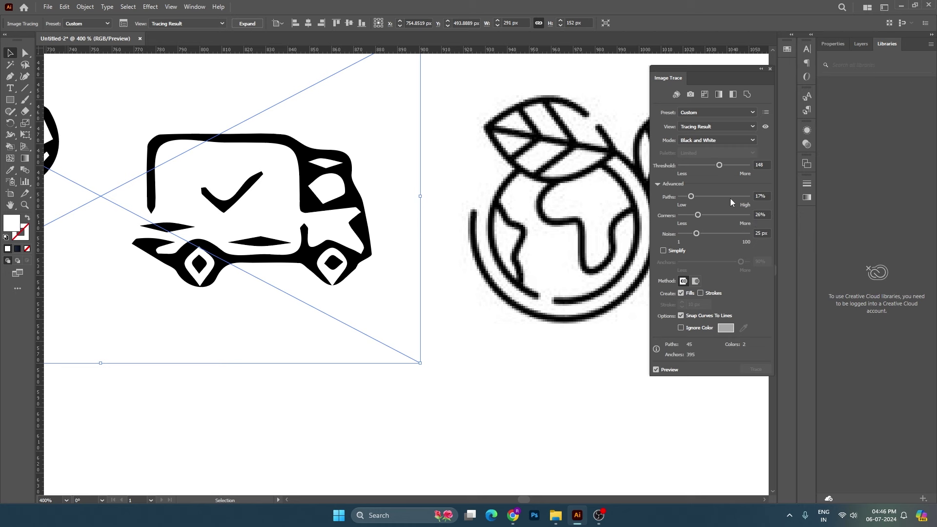
mouse_move(698, 215)
mouse_down()
mouse_move(727, 215)
mouse_move(718, 195)
mouse_move(694, 215)
mouse_up()
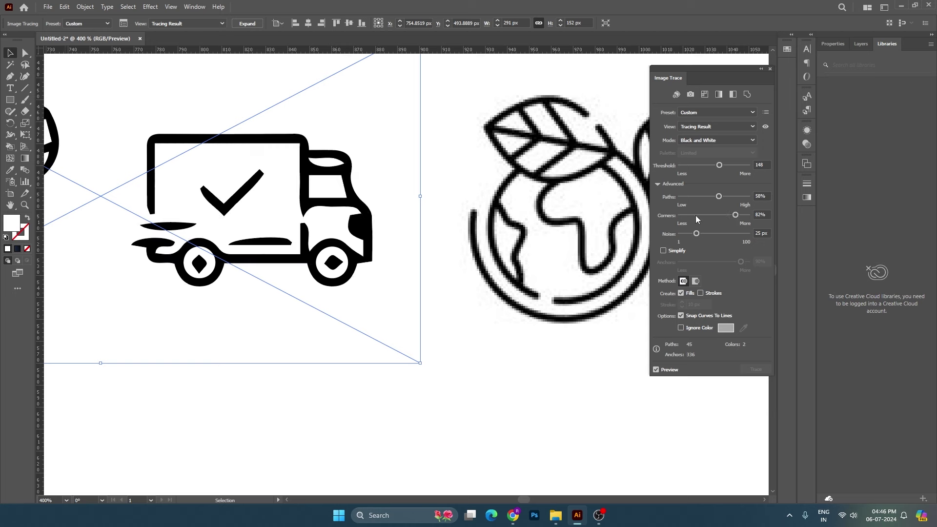
scroll(432, 244, down, 2)
drag(433, 244, 496, 266)
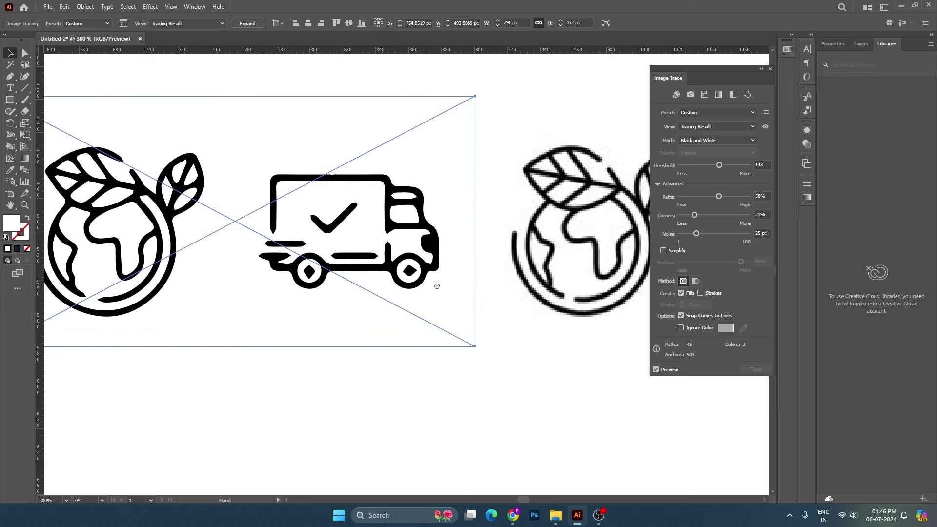
scroll(603, 299, up, 1)
mouse_move(698, 233)
mouse_down()
mouse_move(722, 236)
mouse_move(690, 233)
mouse_up()
Step: Pan across the canvas and nudge the right traced icons slightly right
scroll(498, 250, down, 1)
scroll(498, 250, down, 1)
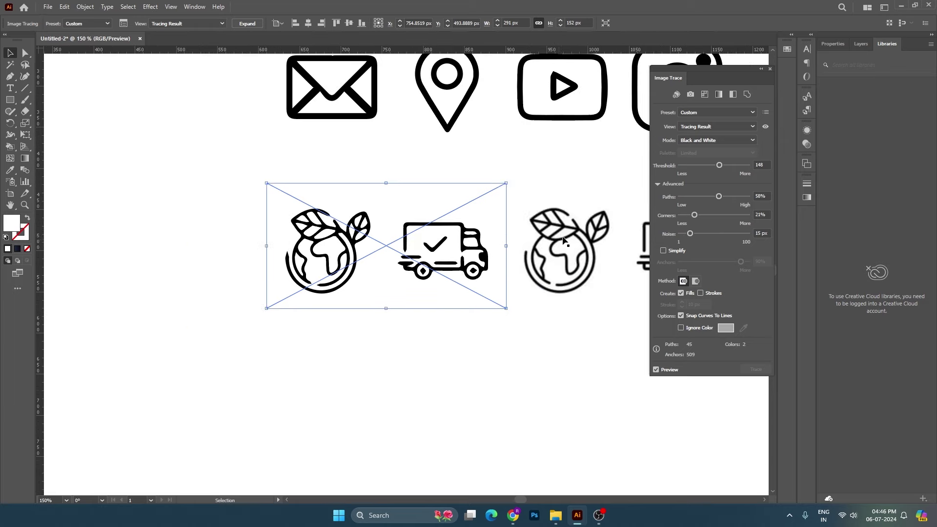
mouse_move(498, 251)
mouse_down()
mouse_move(431, 245)
mouse_move(456, 239)
mouse_up()
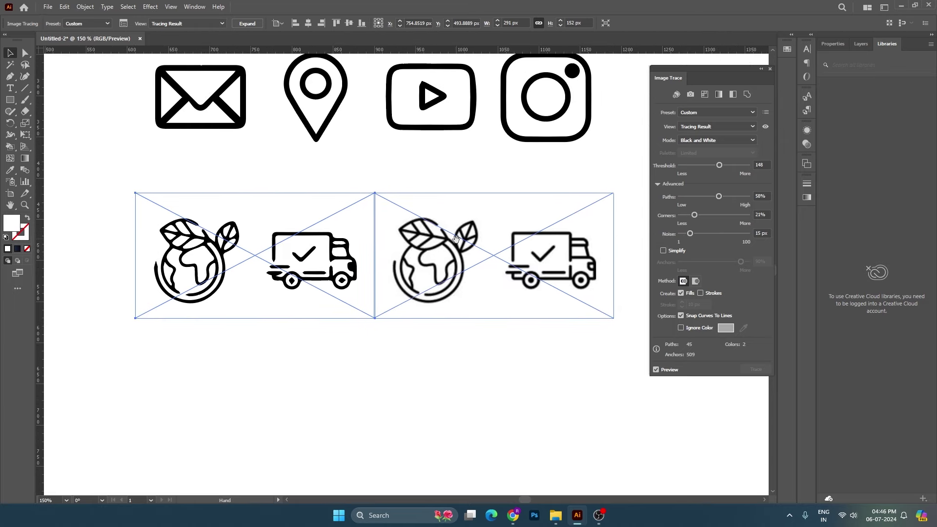
drag(517, 257, 519, 286)
drag(458, 329, 474, 323)
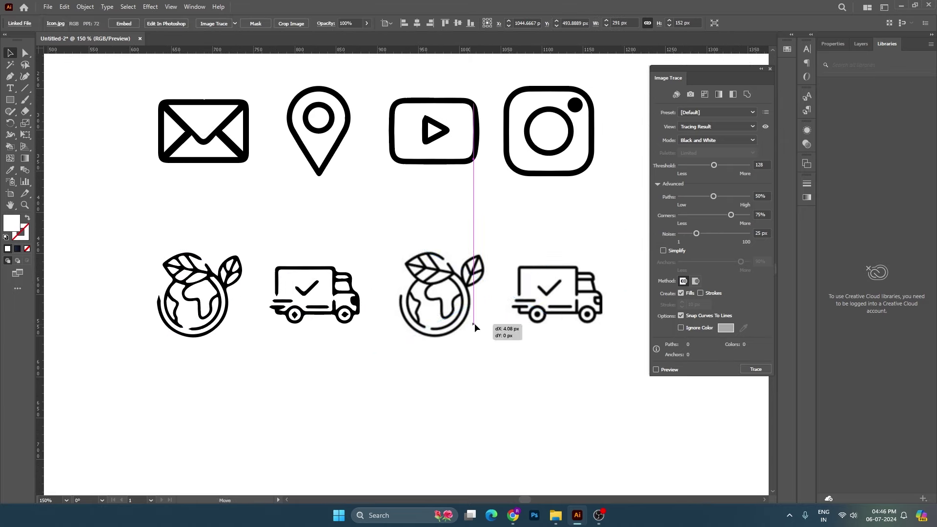
click(460, 373)
Step: Select all the icons, then drag Vector Shapes.jpg from File Explorer onto the canvas
scroll(460, 374, down, 1)
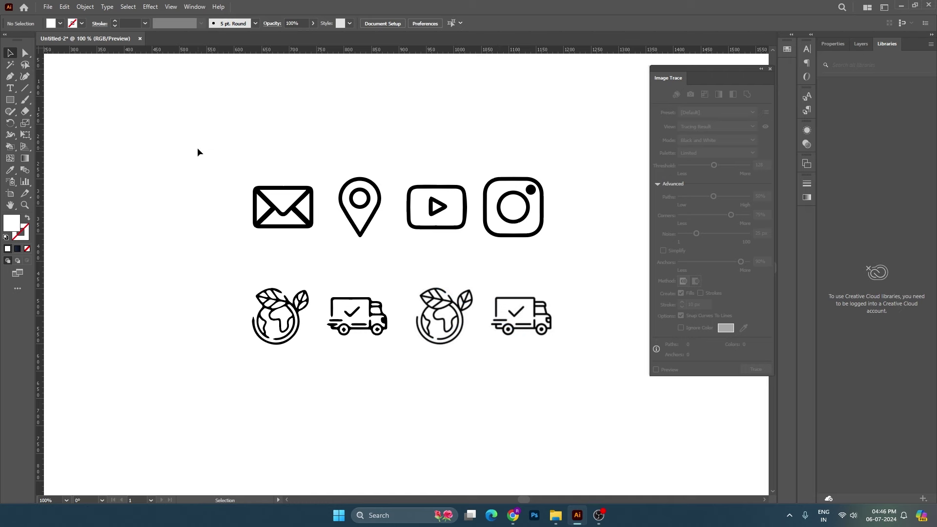
mouse_move(197, 149)
mouse_down()
mouse_move(480, 327)
mouse_move(593, 365)
mouse_up()
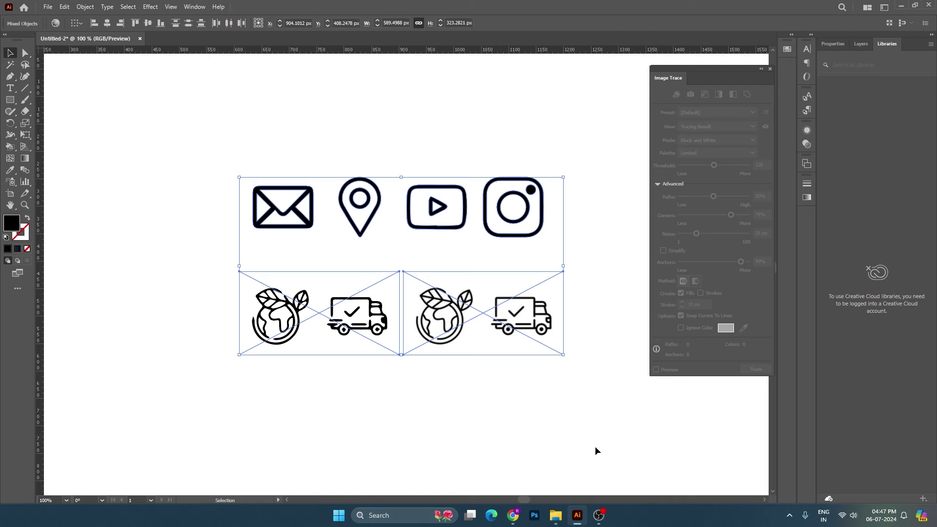
click(555, 515)
drag(380, 100, 418, 322)
Step: Enlarge the placed badge image and reposition it
key(ctrl+minus)
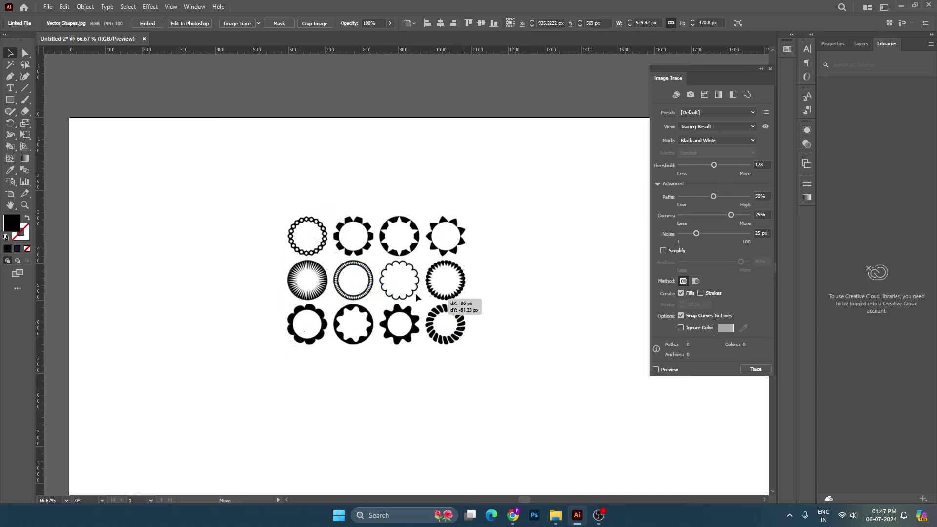
drag(438, 267, 600, 278)
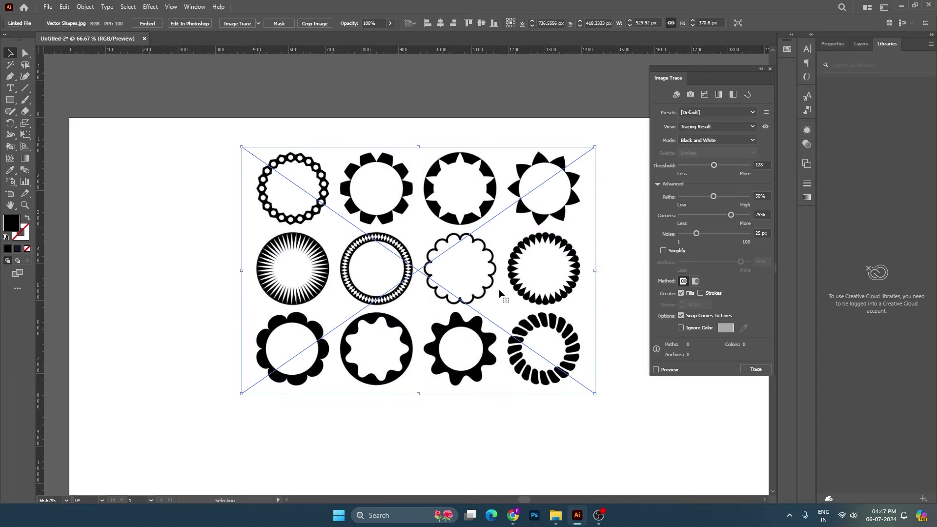
scroll(439, 263, down, 2)
drag(489, 258, 466, 262)
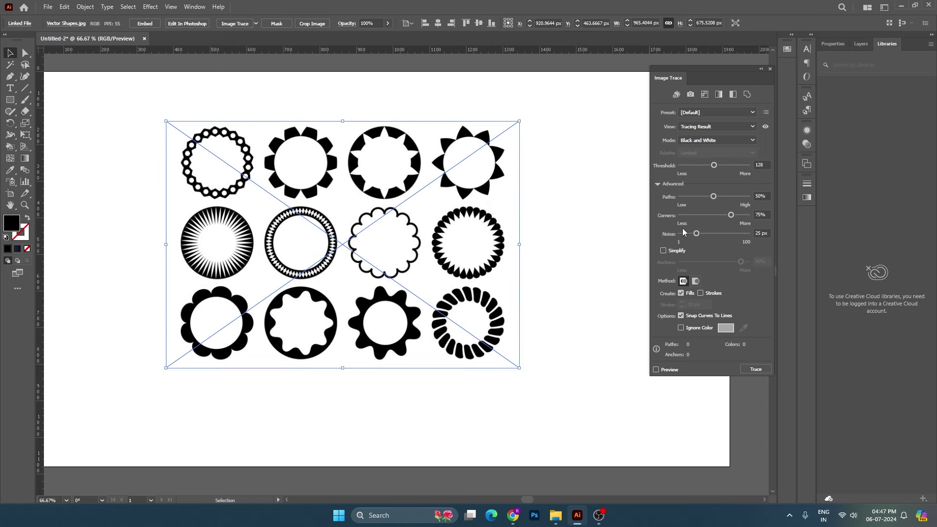
Step: Preview a Default-preset Image Trace of the twelve badge outlines
click(667, 371)
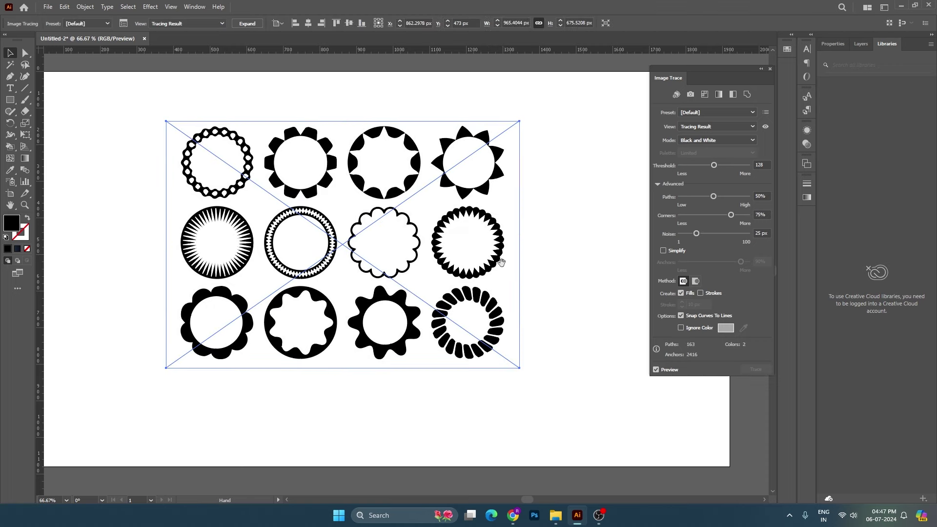
scroll(278, 125, up, 5)
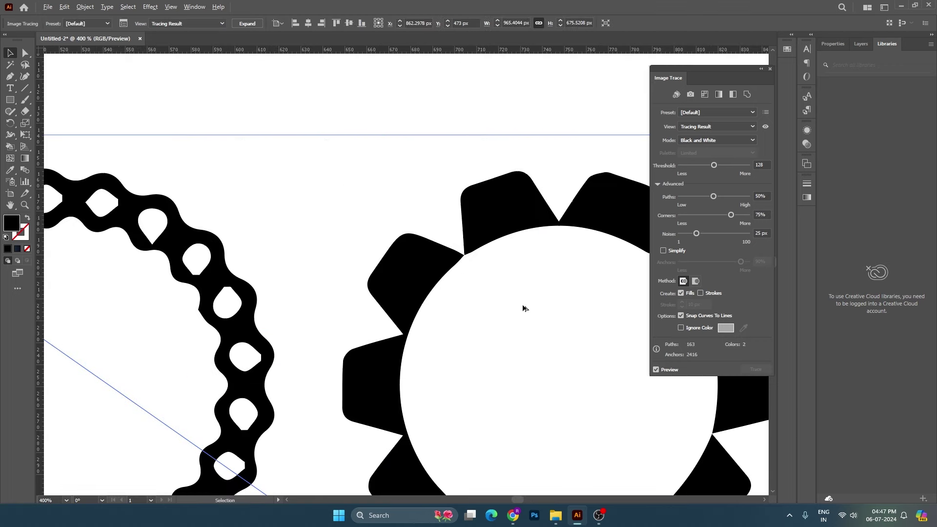
scroll(523, 308, down, 2)
scroll(550, 328, down, 1)
scroll(418, 226, down, 1)
scroll(424, 226, down, 1)
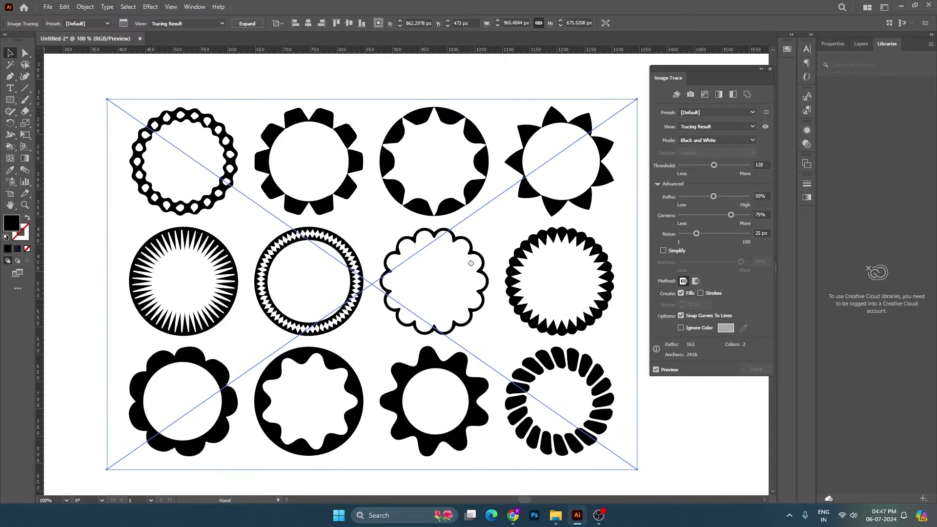
Step: Move the traced badge artwork off the artboard onto the grey pasteboard
drag(471, 263, 460, 259)
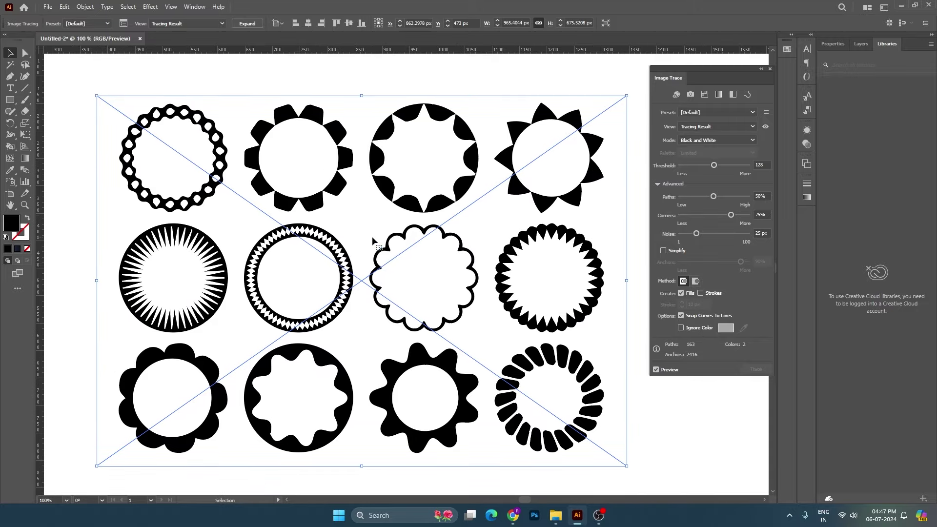
scroll(373, 241, down, 2)
mouse_move(448, 259)
mouse_down()
mouse_move(449, 272)
mouse_move(471, 225)
mouse_up()
scroll(471, 224, up, 1)
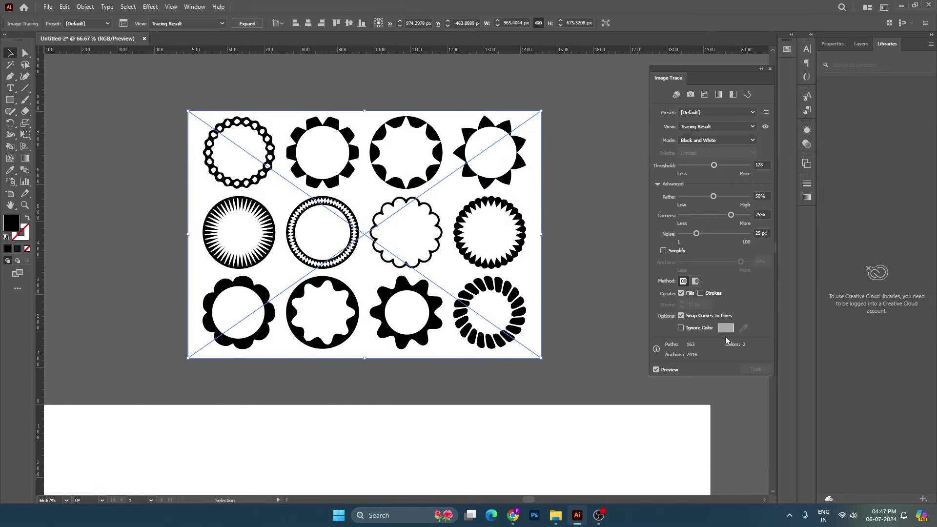
Step: Drop the white background from the badge trace and expand it into paths
click(681, 327)
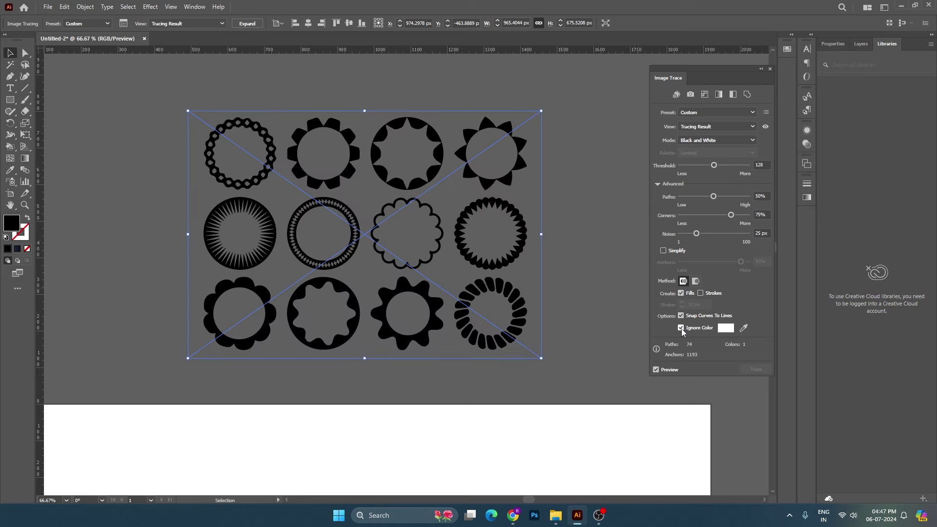
click(242, 24)
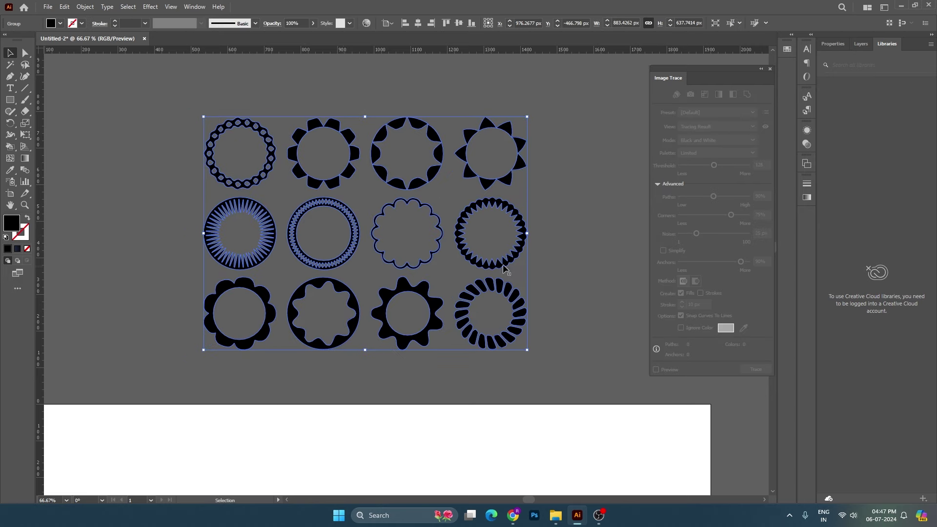
click(577, 253)
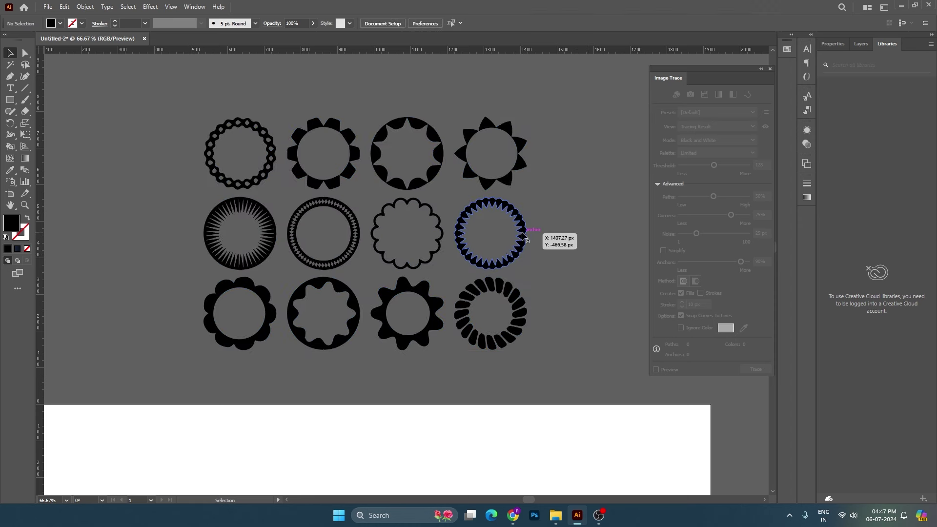
Step: Ungroup the traced circle frames and move them down onto the white artboard
click(246, 207)
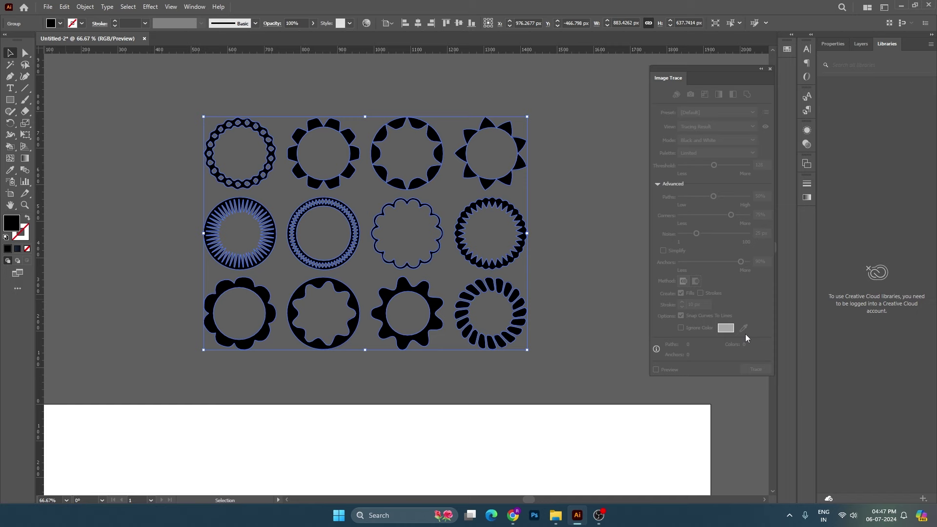
right_click(453, 191)
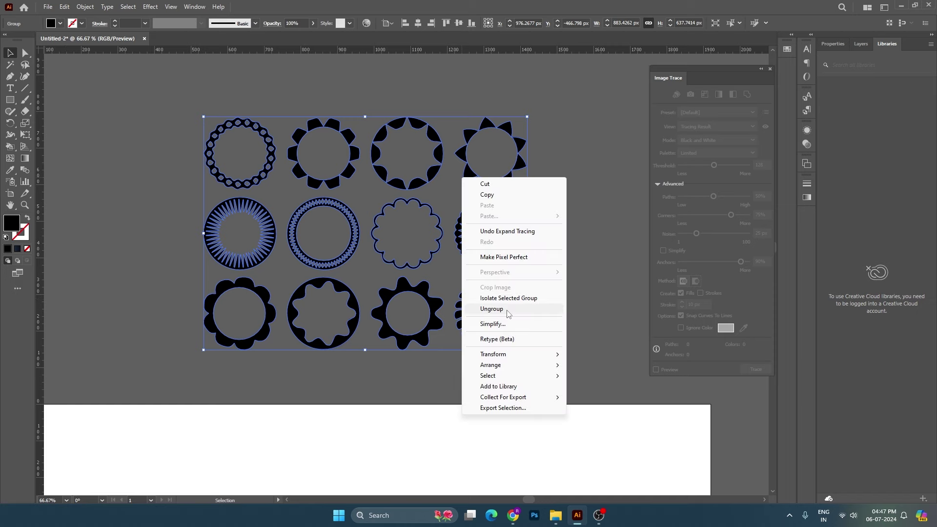
click(488, 309)
alt+scroll(448, 163, down, 1)
mouse_move(448, 164)
mouse_down()
mouse_move(423, 254)
mouse_move(428, 274)
mouse_up()
alt+scroll(342, 283, up, 2)
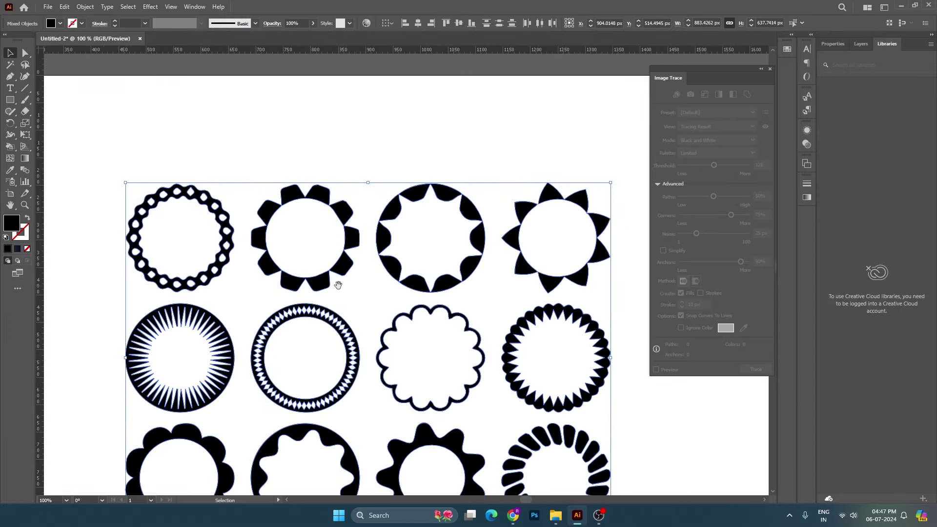
scroll(334, 278, down, 1)
drag(146, 119, 212, 196)
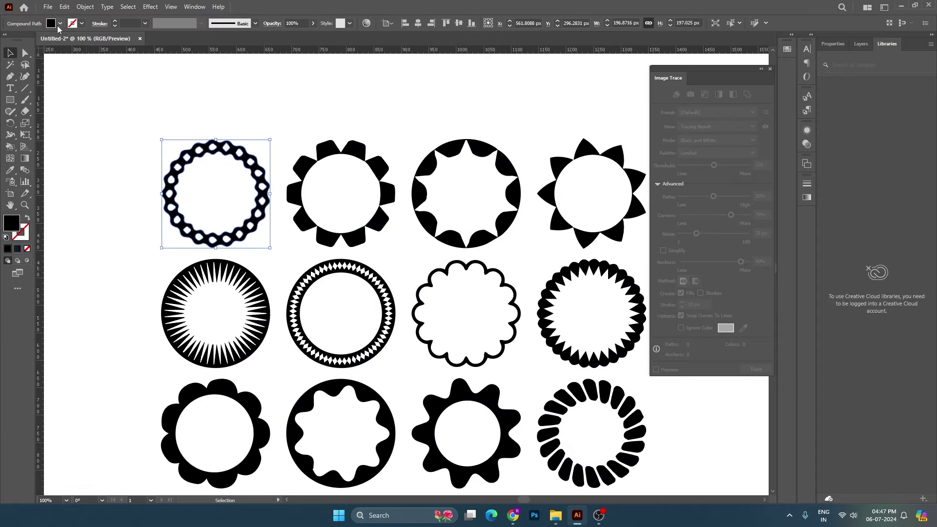
Step: Fill the chain-link circle orange and the petal-edged shape magenta
click(59, 23)
click(92, 42)
drag(281, 103, 335, 168)
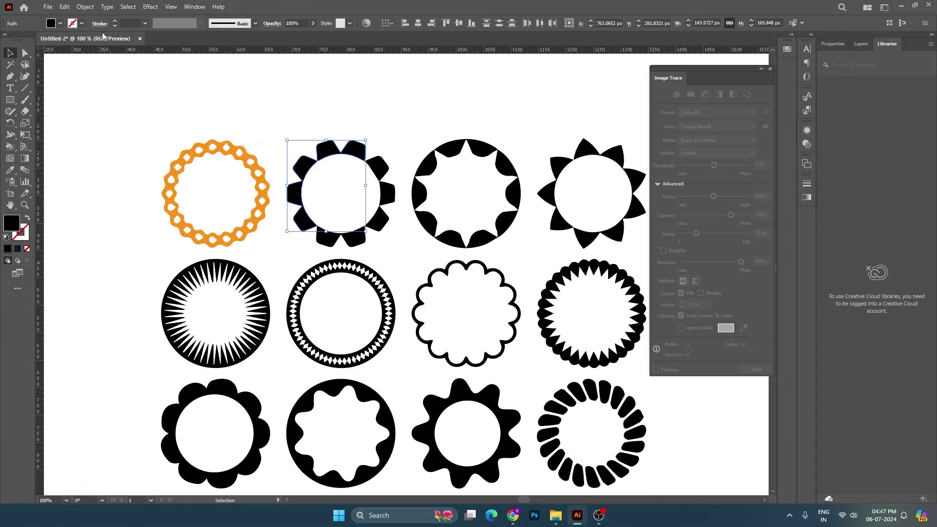
drag(286, 115, 385, 244)
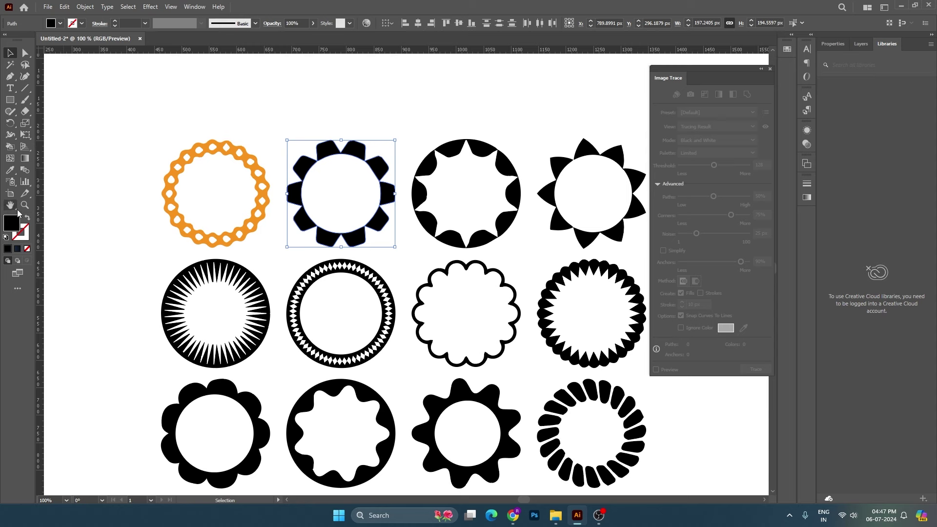
double_click(15, 224)
click(547, 116)
click(485, 121)
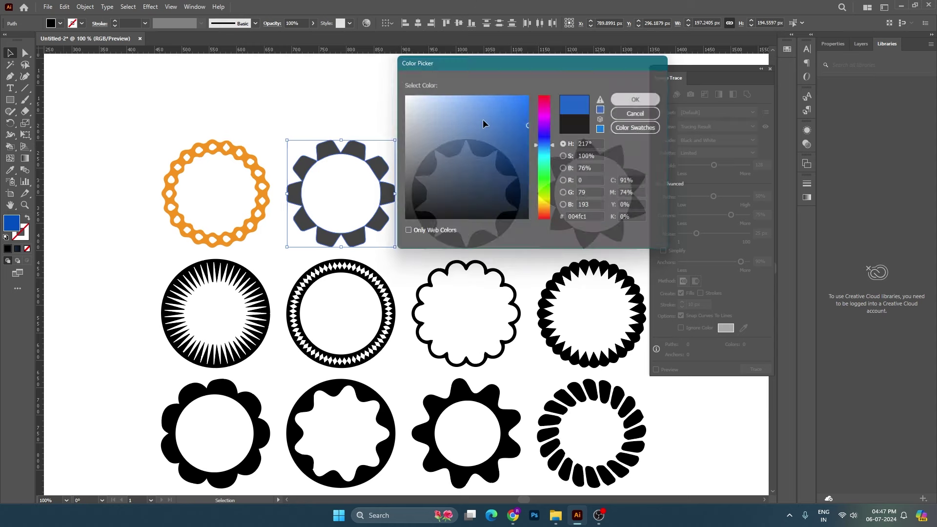
key(Return)
click(60, 24)
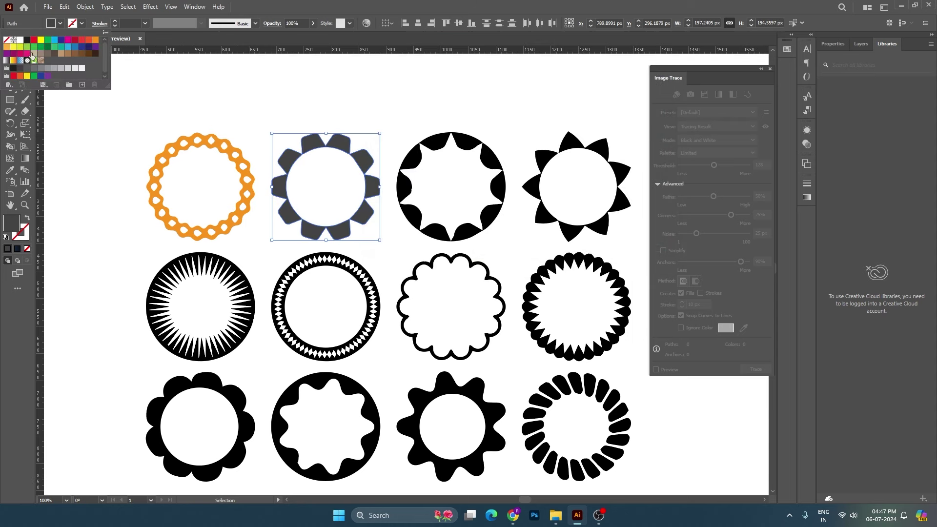
click(21, 84)
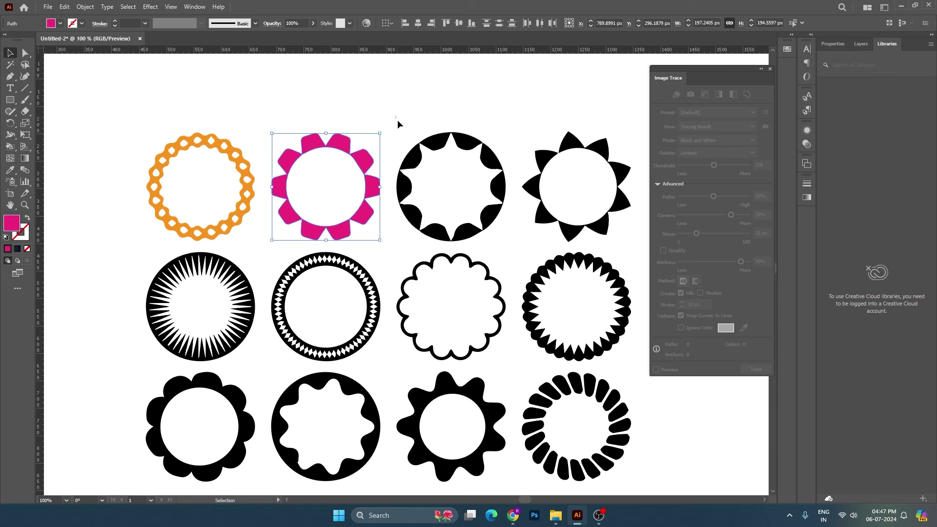
Step: Fill the third circle green, the spiky sun yellow-green and the sunburst dark blue
drag(397, 123, 510, 242)
click(59, 24)
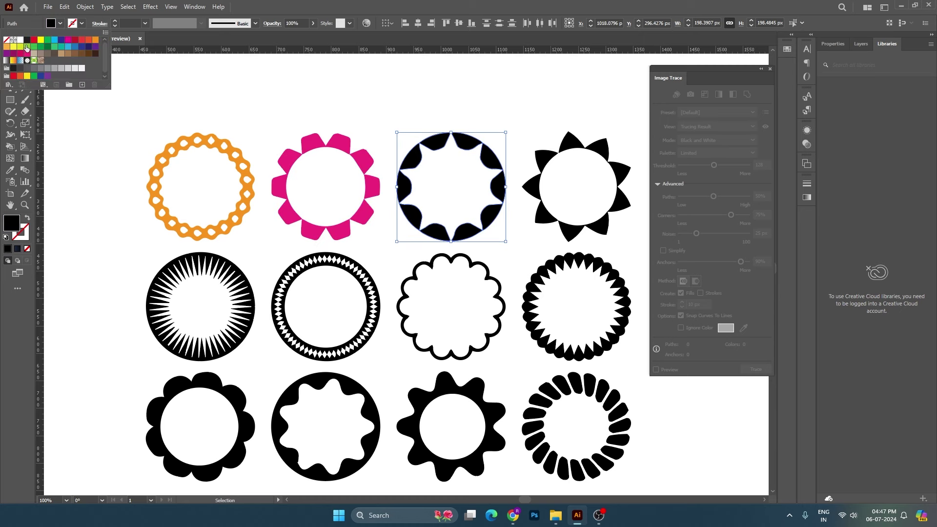
click(26, 47)
drag(464, 91, 567, 209)
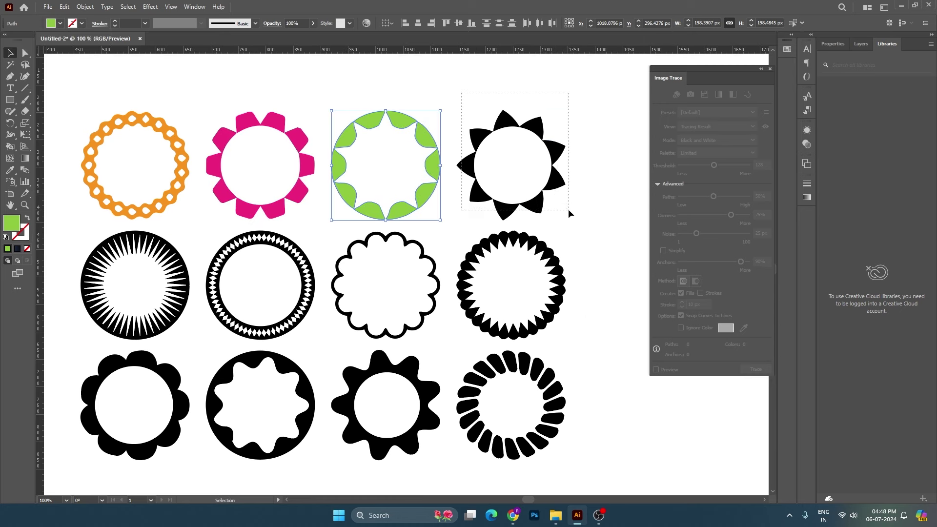
click(59, 23)
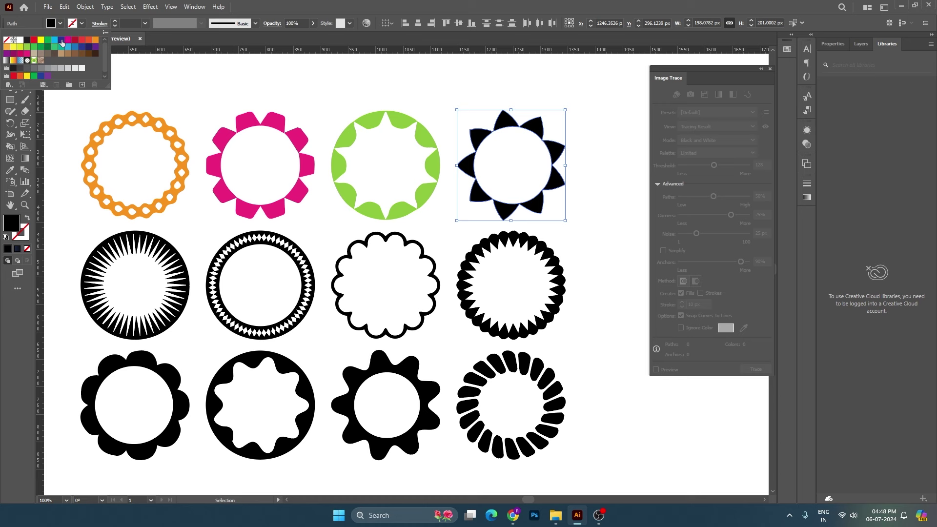
click(18, 49)
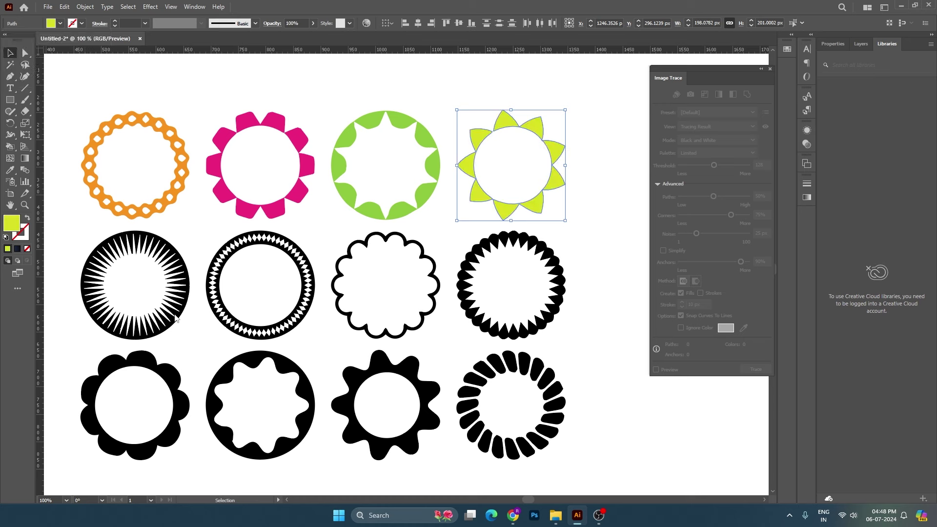
drag(84, 254, 195, 339)
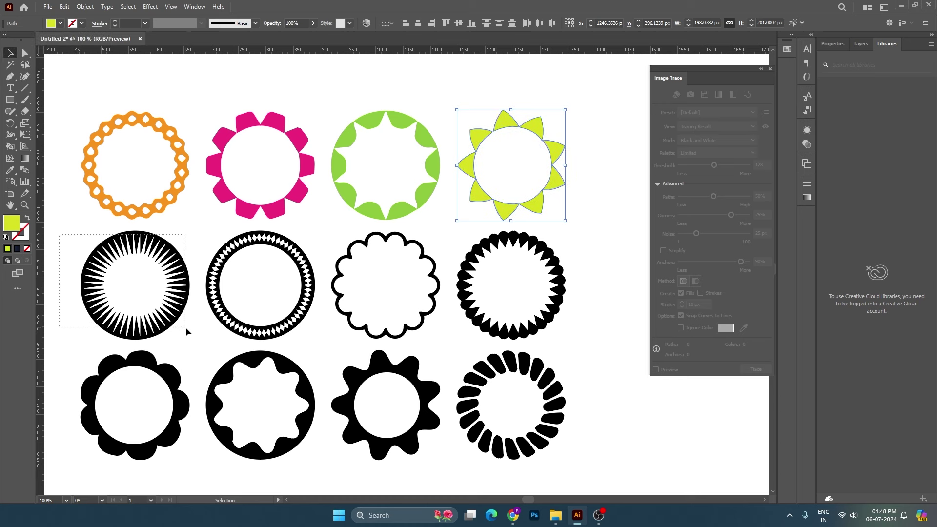
click(59, 23)
click(62, 41)
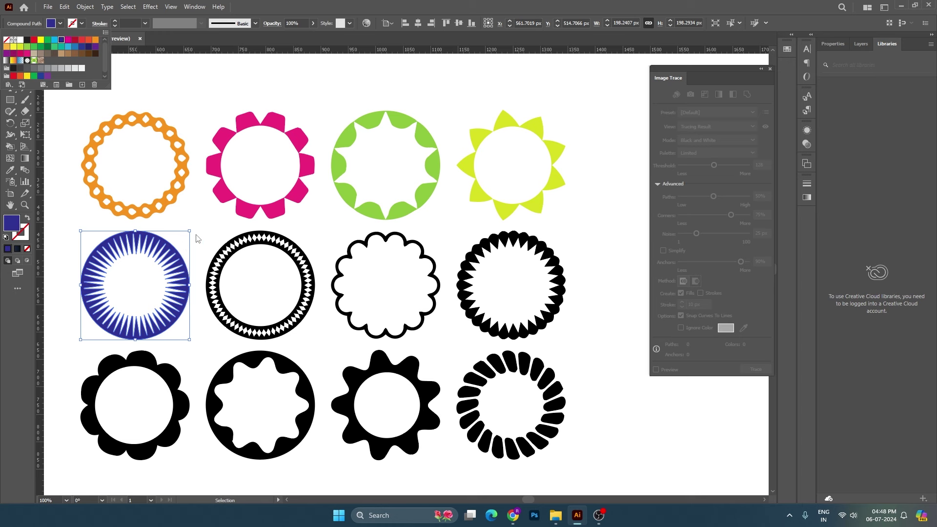
click(198, 239)
Step: Fill the diamond ring red, the scalloped circle purple and the spiky ring orange
drag(203, 234, 315, 337)
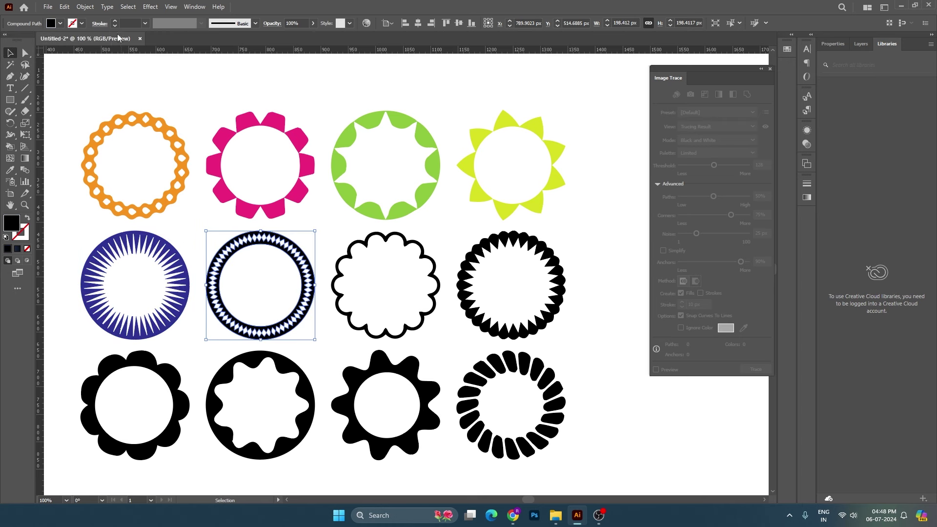
click(59, 23)
click(32, 40)
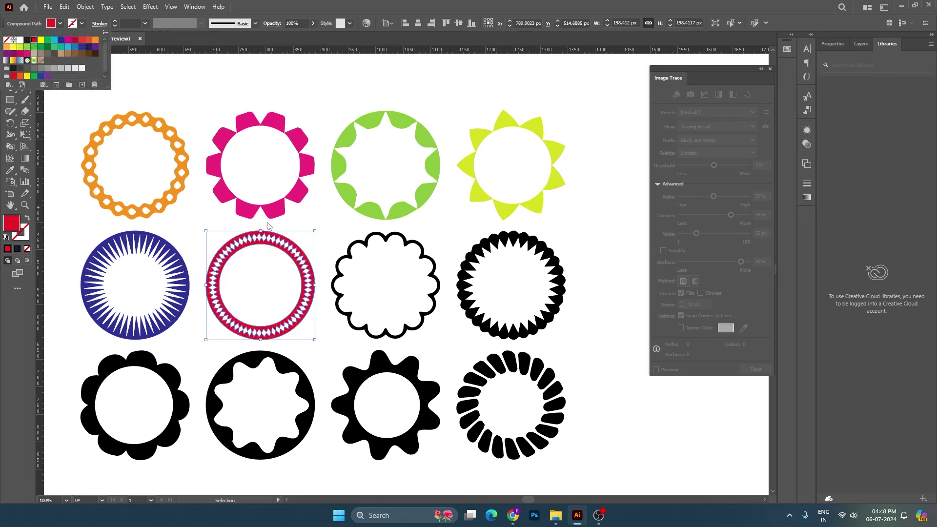
click(332, 251)
drag(325, 233, 441, 335)
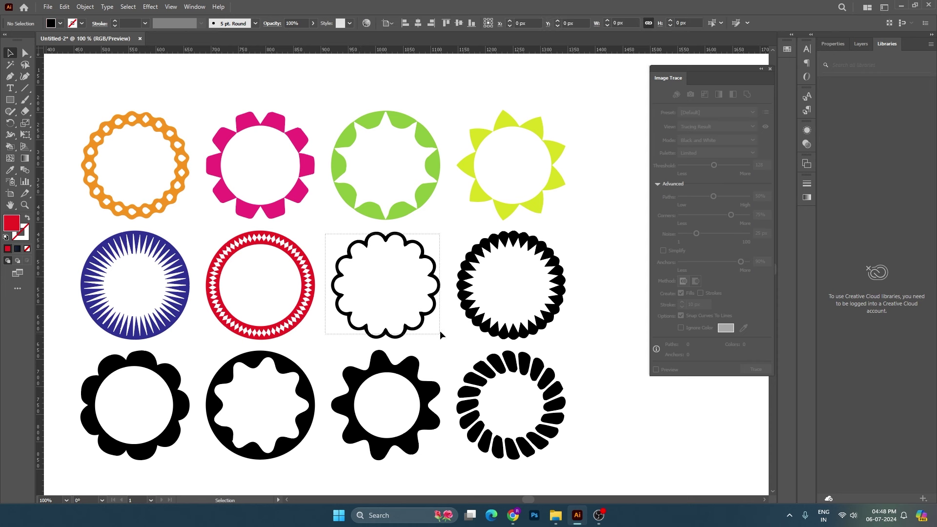
click(60, 23)
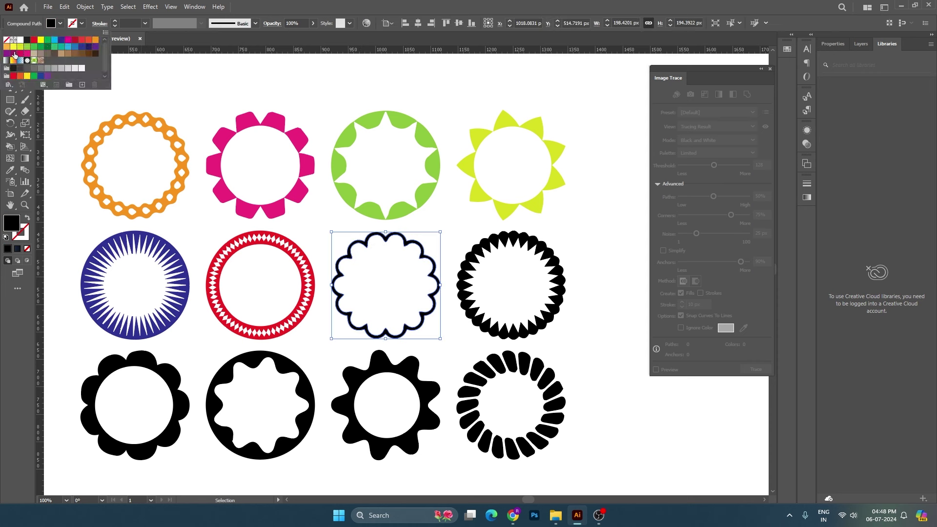
click(15, 54)
drag(452, 231, 577, 329)
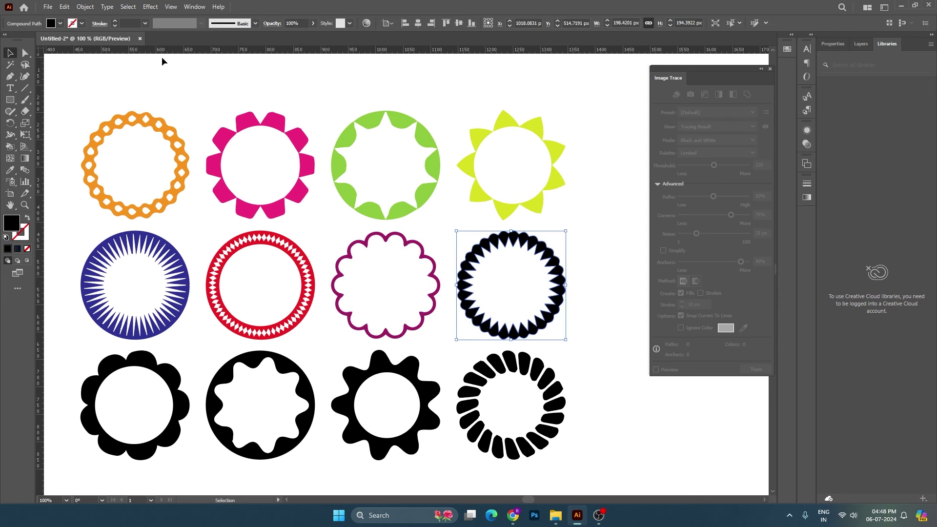
click(60, 24)
click(13, 49)
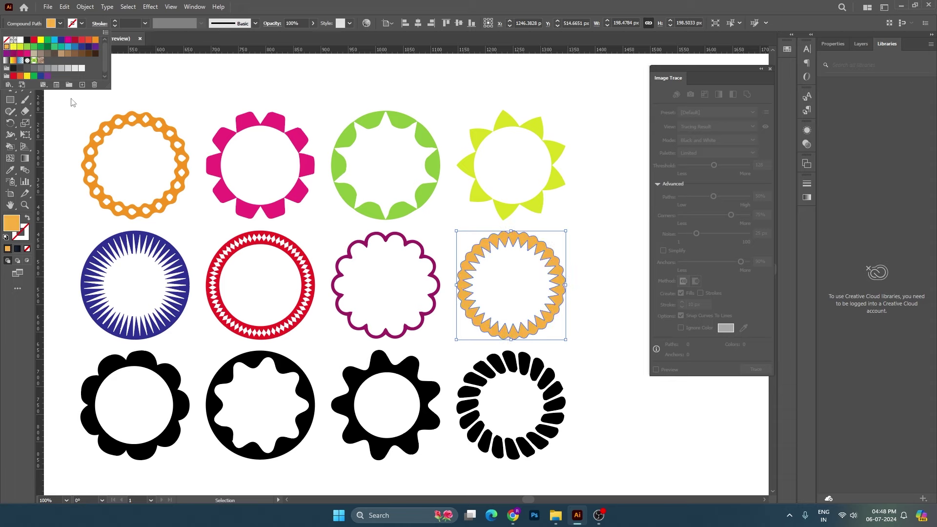
Step: Fill the bottom-left scalloped shape green and the wavy ring dark brown
scroll(88, 273, down, 3)
drag(101, 263, 259, 376)
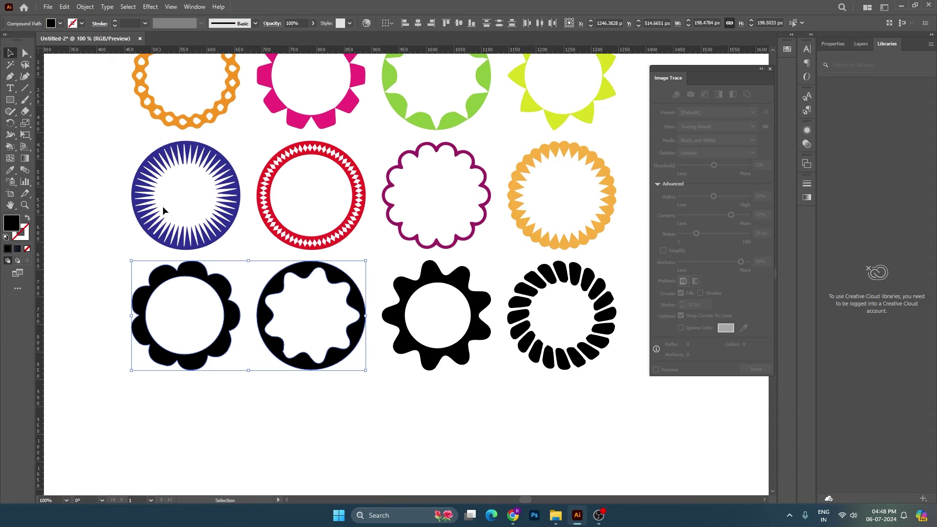
drag(98, 265, 238, 365)
click(60, 23)
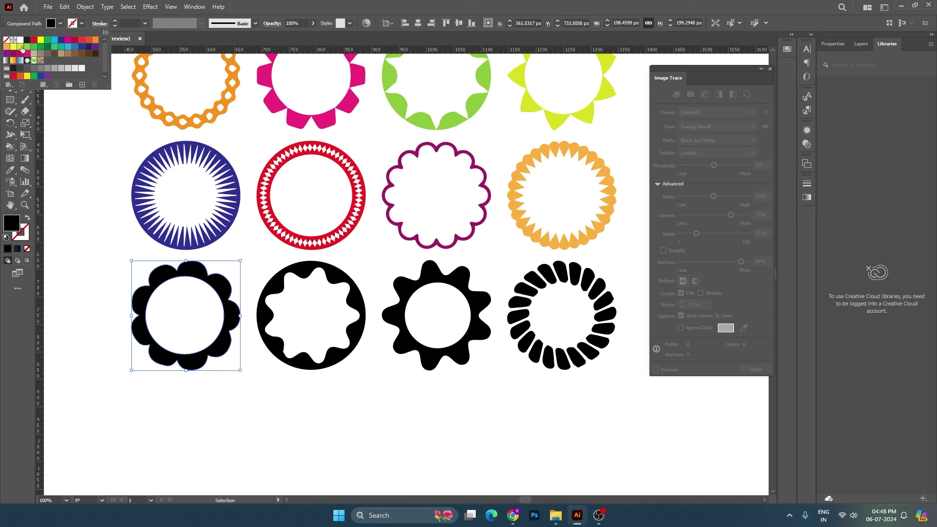
click(36, 49)
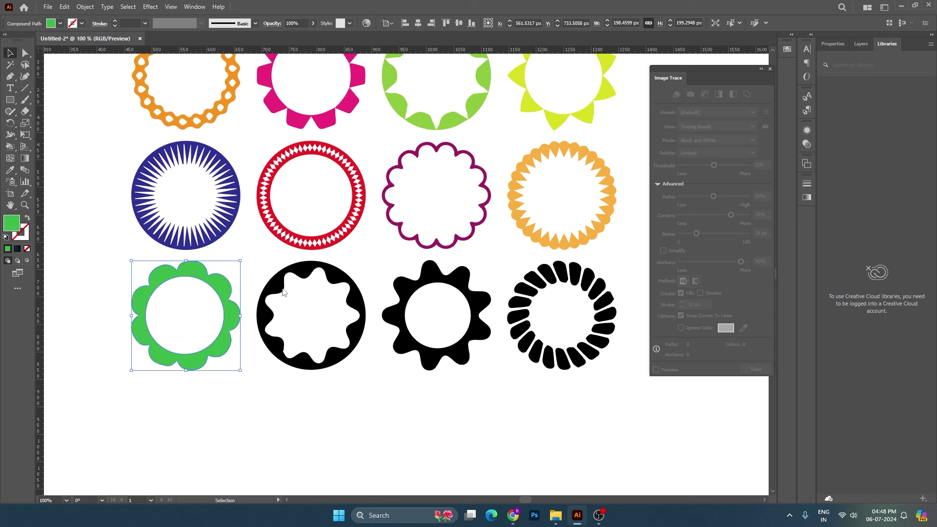
drag(249, 265, 366, 372)
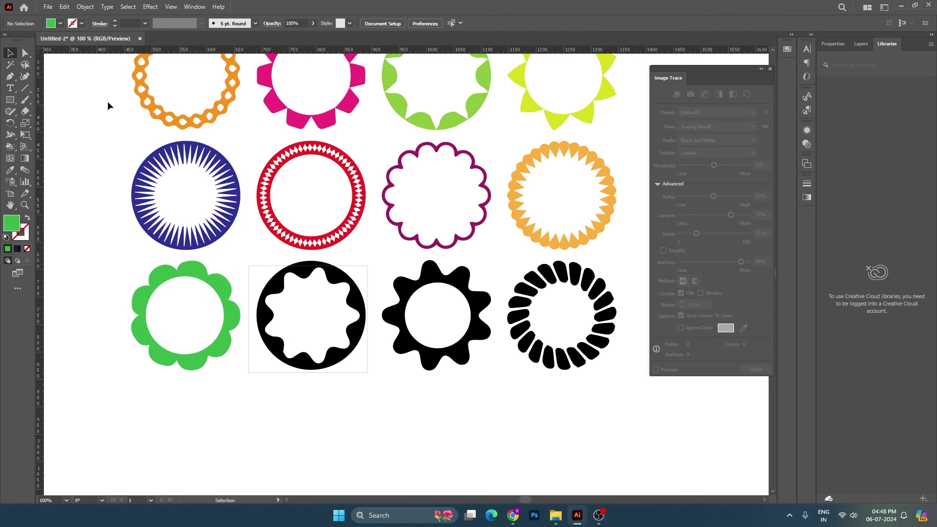
click(60, 24)
click(60, 24)
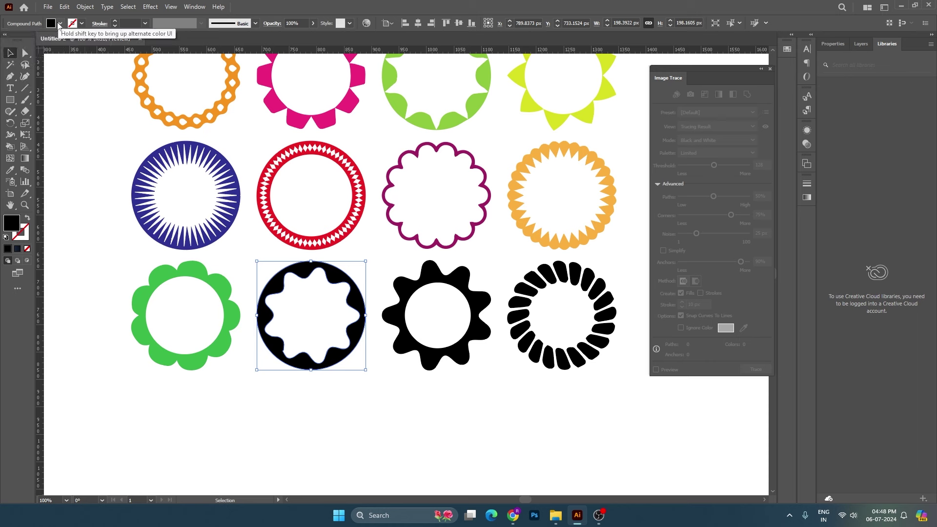
click(96, 58)
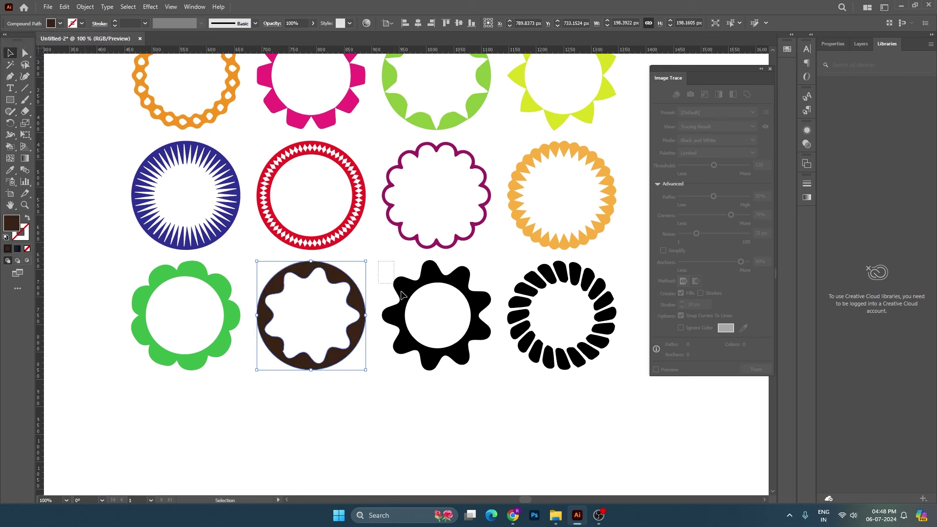
Step: Fill the wavy sun shape tan and the rounded-segment ring magenta
drag(377, 257, 499, 375)
click(77, 26)
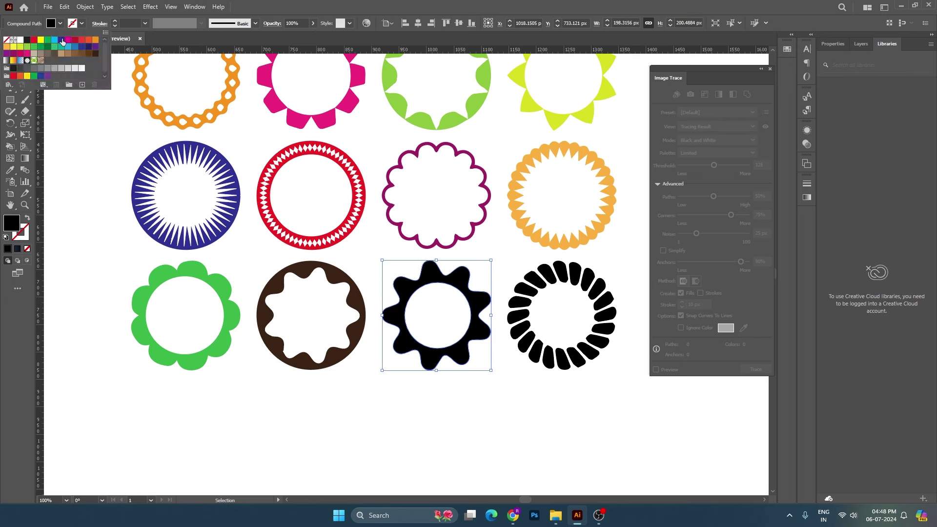
click(60, 55)
drag(508, 273, 608, 360)
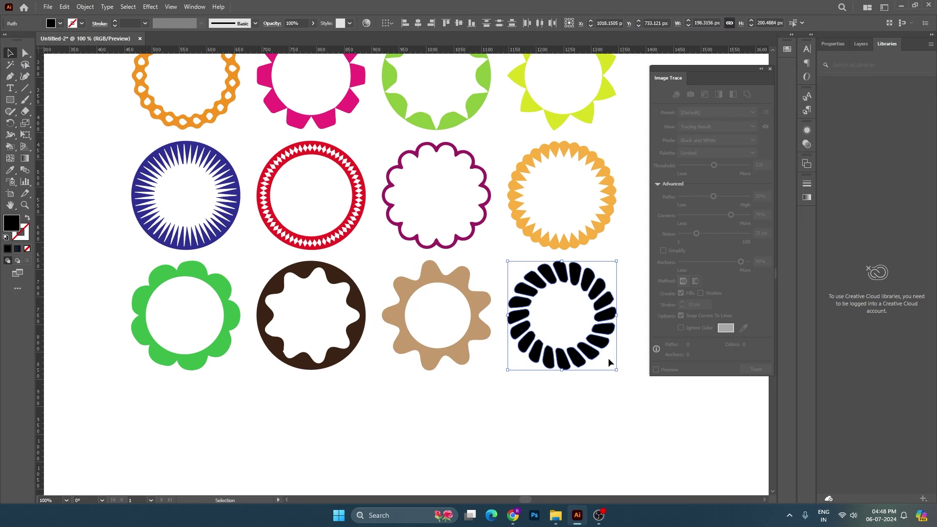
click(60, 23)
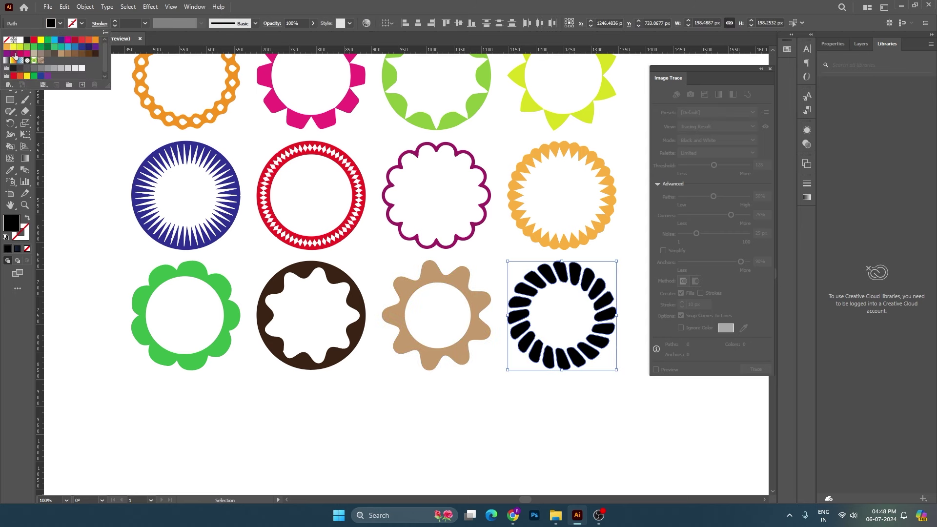
click(27, 57)
scroll(473, 366, up, 3)
scroll(474, 366, up, 2)
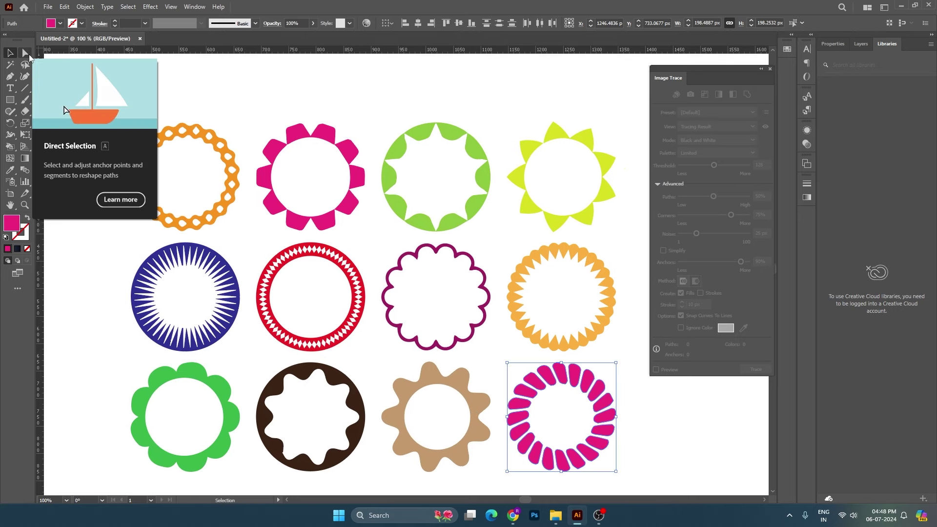
click(29, 56)
mouse_move(355, 104)
mouse_down()
mouse_move(327, 142)
mouse_move(359, 90)
mouse_up()
click(374, 152)
scroll(374, 152, up, 2)
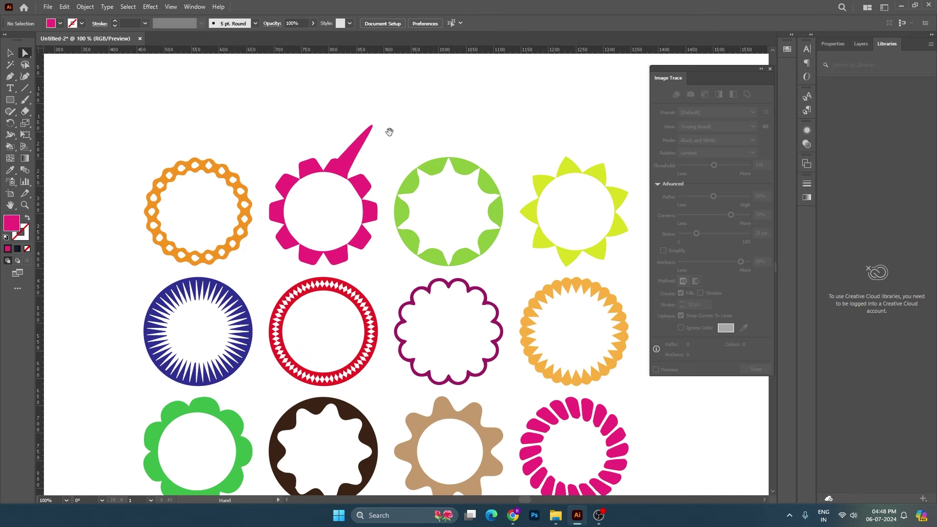
mouse_move(340, 149)
mouse_down()
mouse_move(341, 139)
mouse_move(410, 140)
mouse_up()
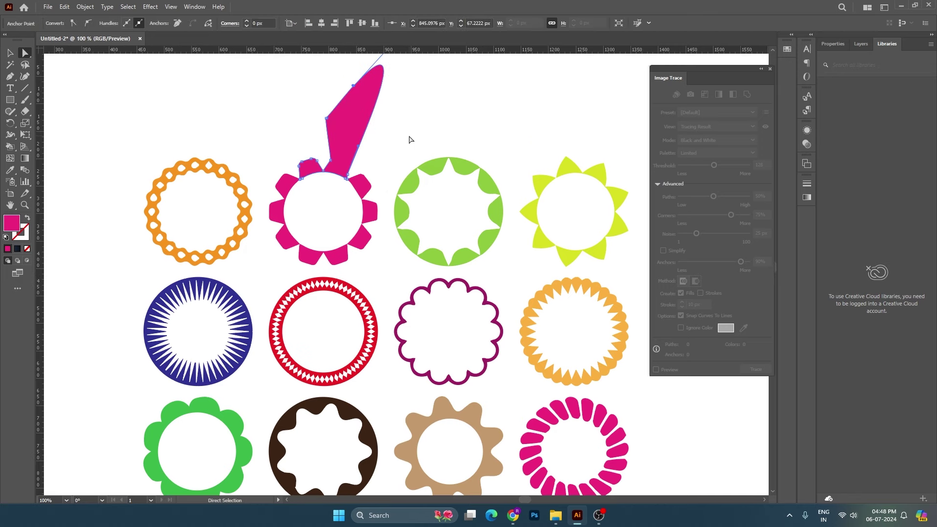
drag(328, 163, 276, 129)
drag(352, 169, 432, 141)
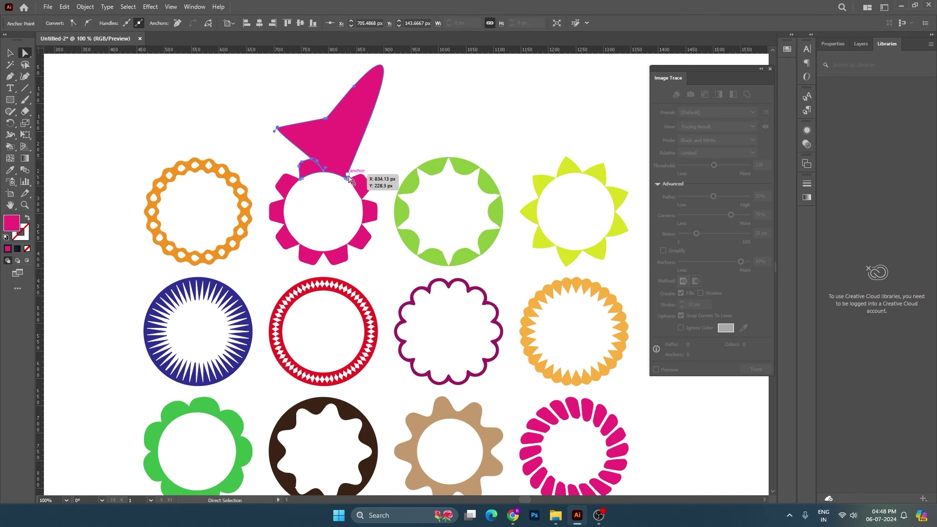
click(510, 143)
key(ctrl+z)
key(ctrl+z)
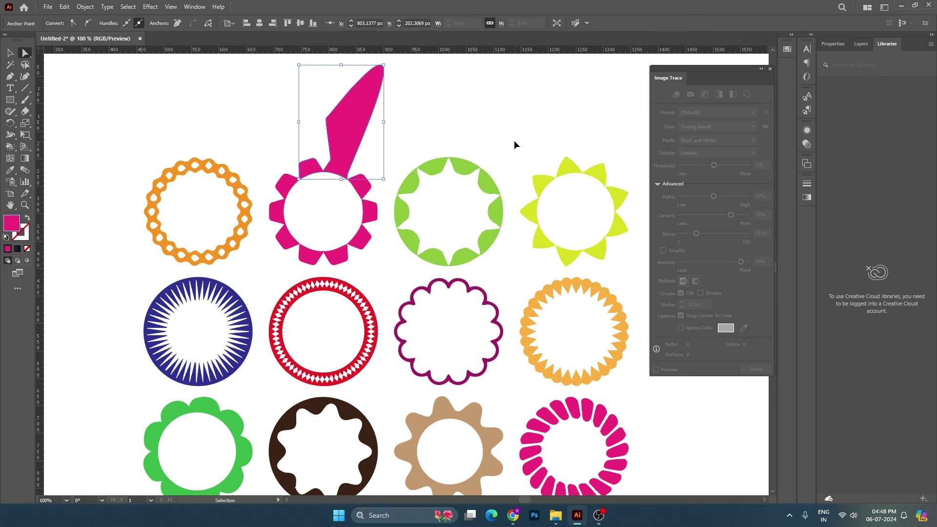
key(ctrl+z)
key(ctrl+z)
drag(551, 148, 541, 108)
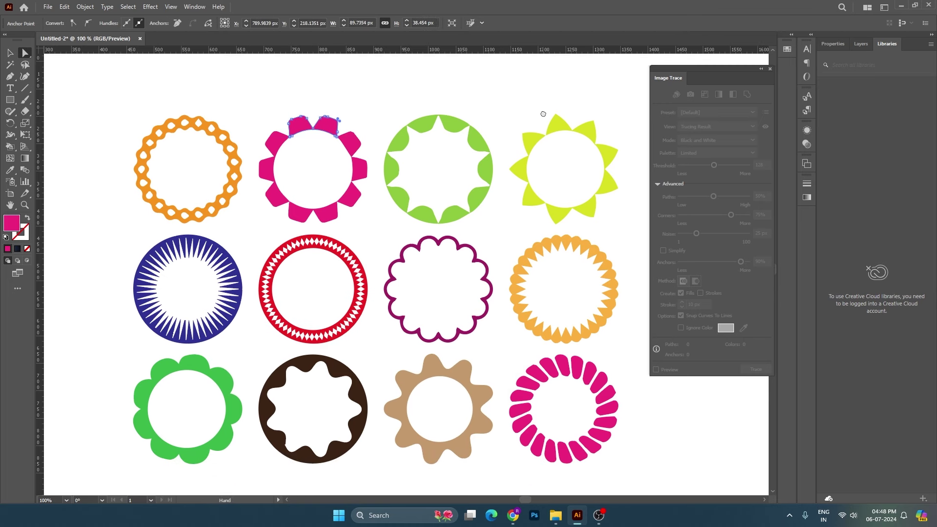
key(v)
click(554, 111)
click(629, 120)
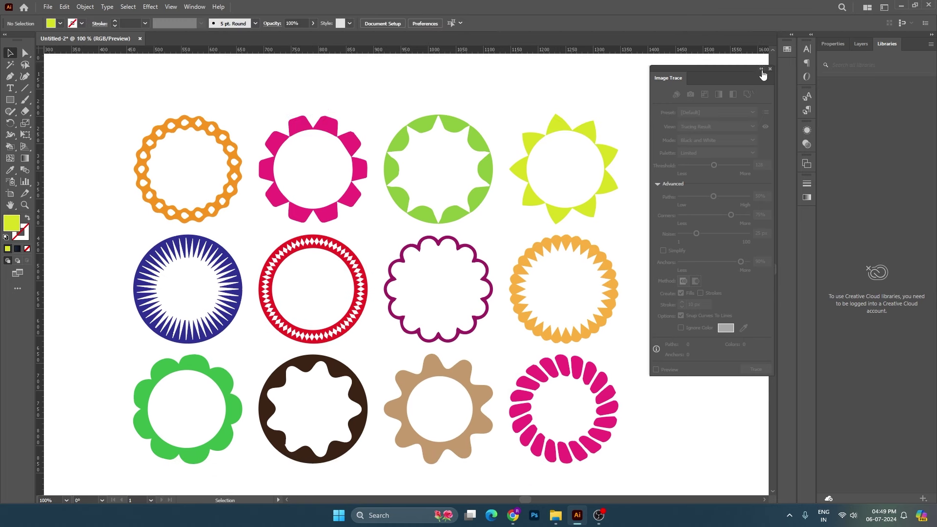
drag(745, 66, 760, 51)
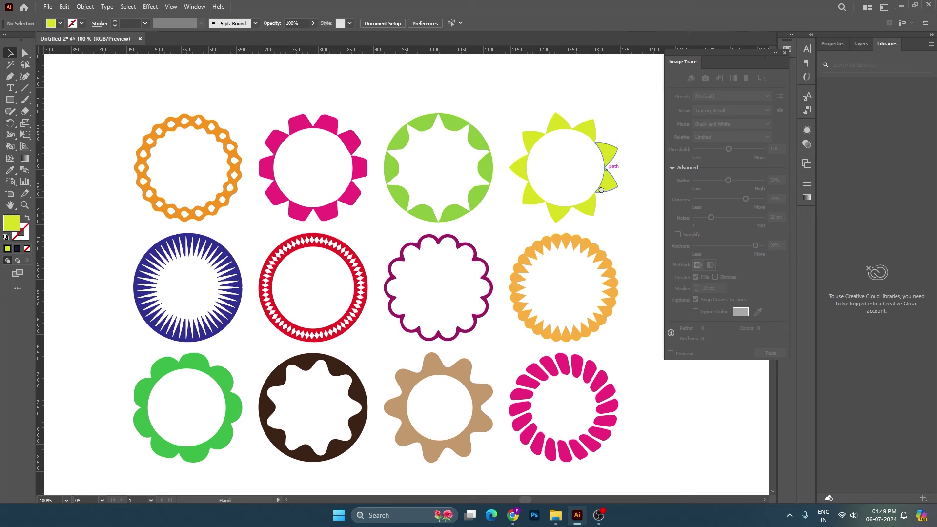
drag(606, 178, 608, 154)
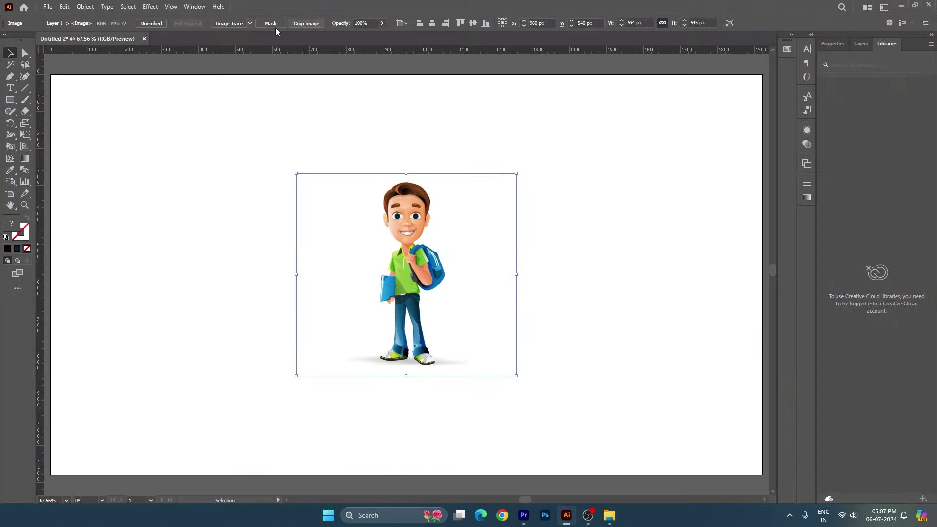
click(250, 24)
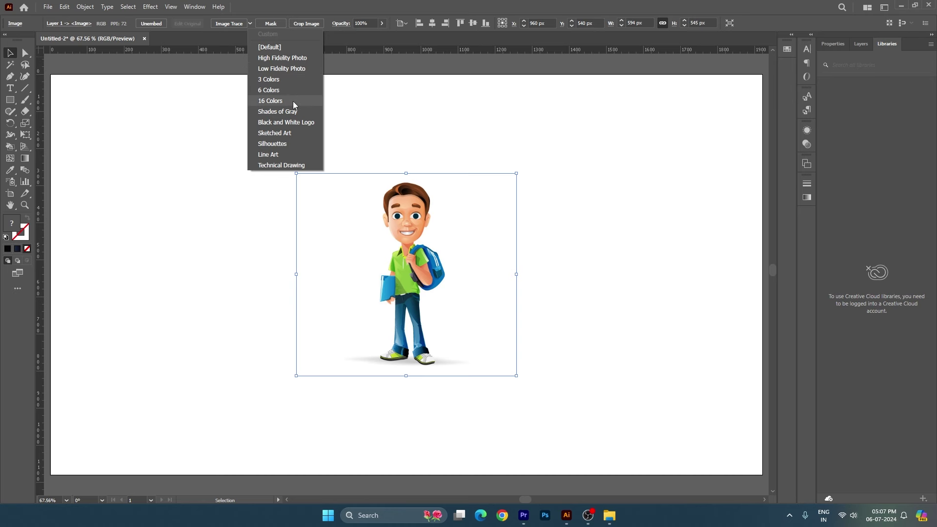
Step: Preview a 3 Colors Image Trace of the cartoon boy, then undo it
click(408, 237)
key(ctrl+equal)
key(ctrl+minus)
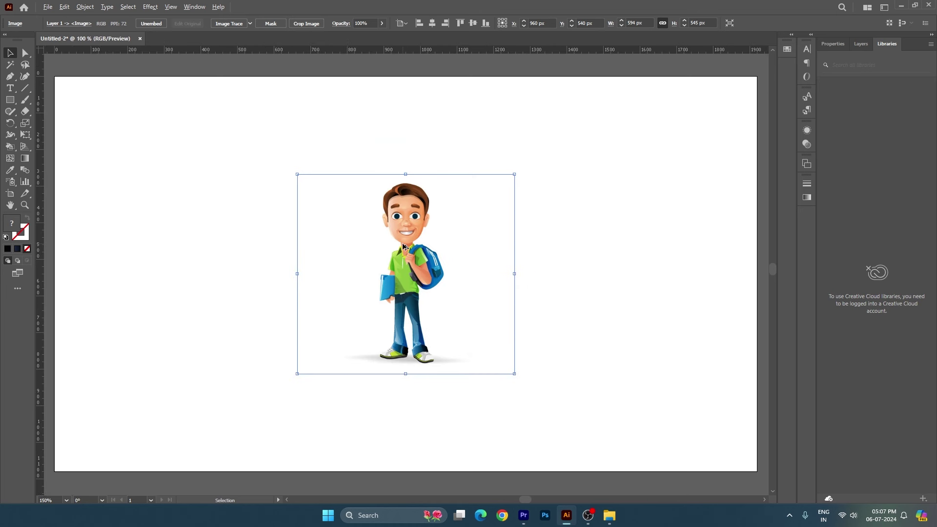
click(250, 23)
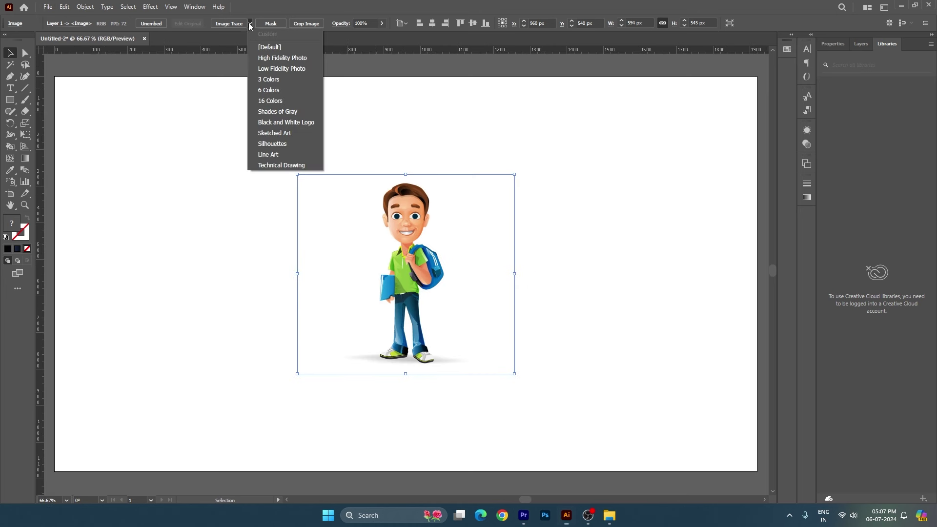
click(271, 81)
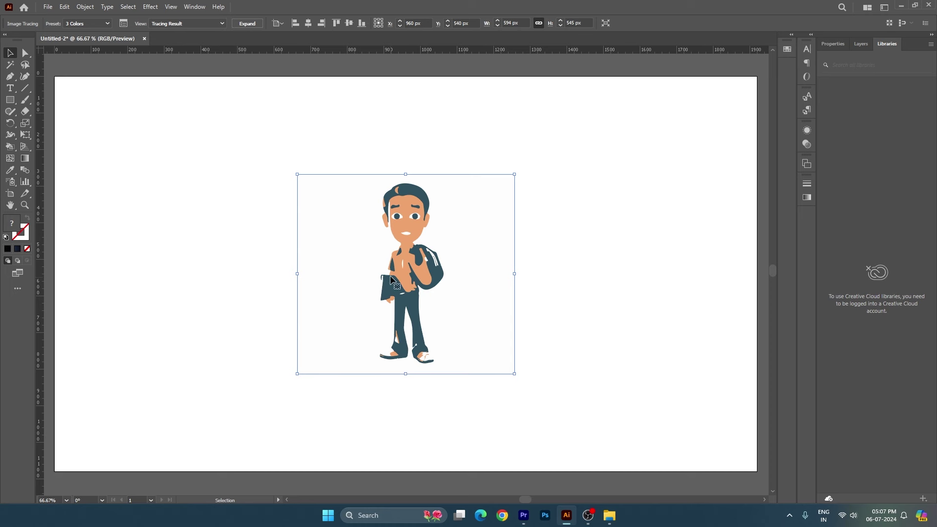
key(a)
key(ctrl+z)
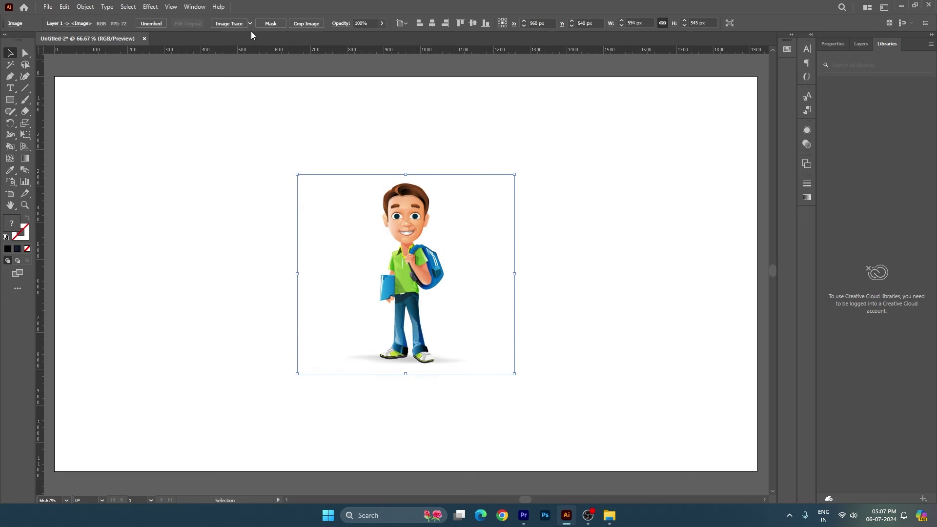
Step: Try the 6 Colors preset, undo it, then settle on the 16 Colors trace
click(250, 23)
click(386, 136)
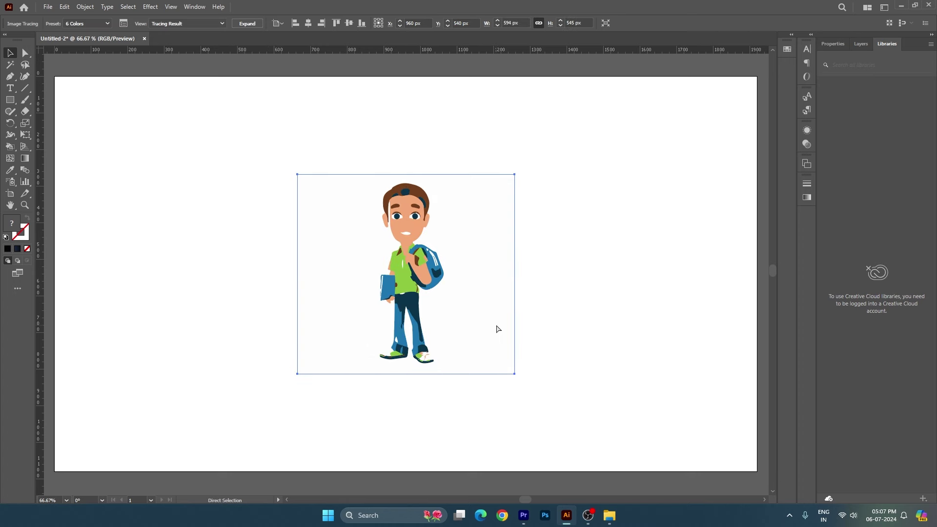
key(ctrl+z)
click(250, 24)
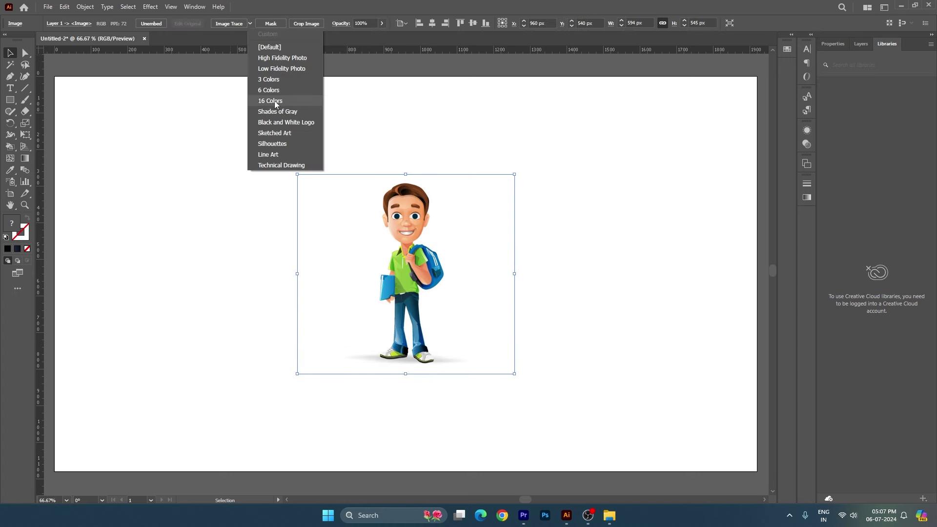
click(274, 101)
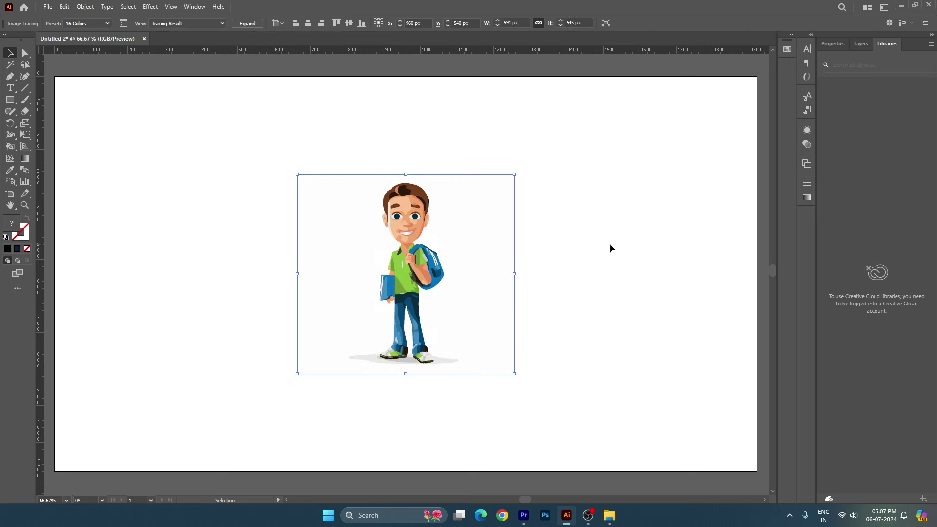
key(ctrl+plus)
key(ctrl+plus)
key(ctrl+plus)
key(ctrl+plus)
key(ctrl+plus)
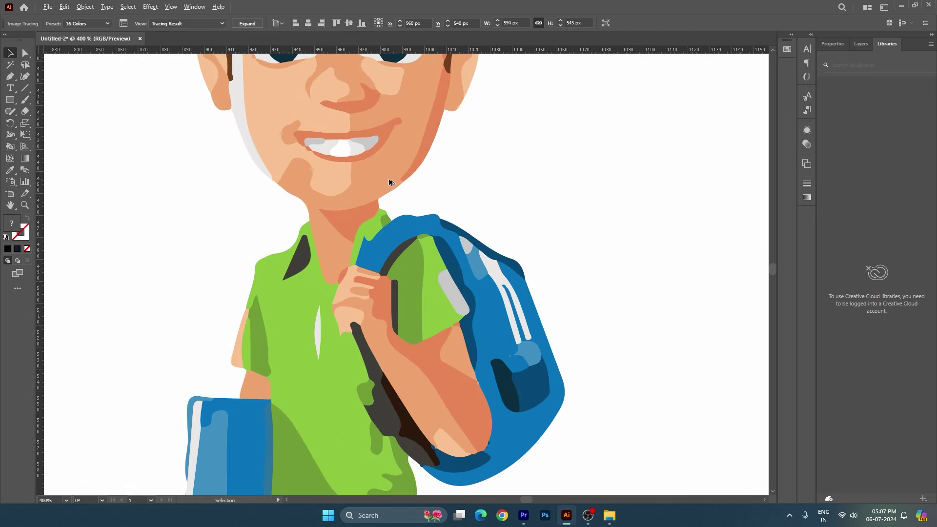
key(ctrl+minus)
key(ctrl+minus)
key(ctrl+minus)
key(ctrl+minus)
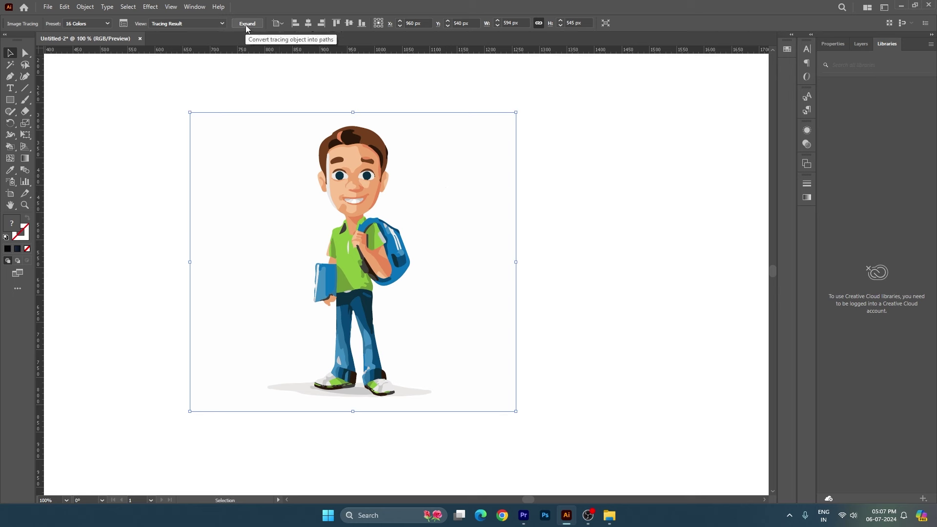
Step: Test Expand and a default black-and-white trace, undoing both, then apply the Technical Drawing preset
click(247, 25)
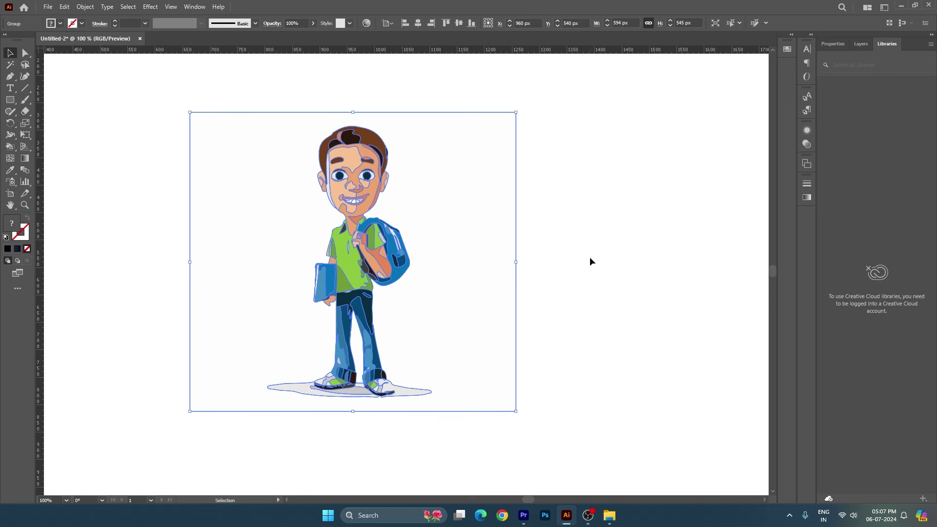
click(540, 226)
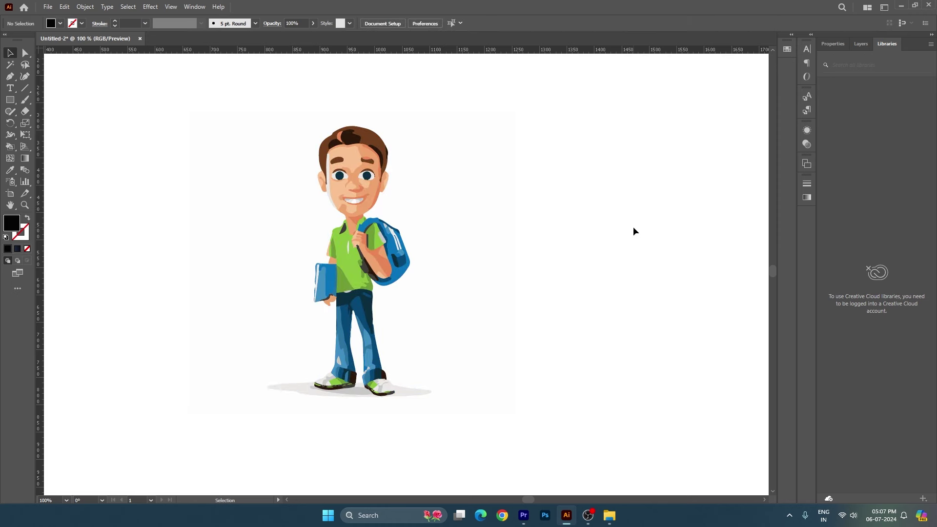
key(ctrl+z)
key(ctrl+z)
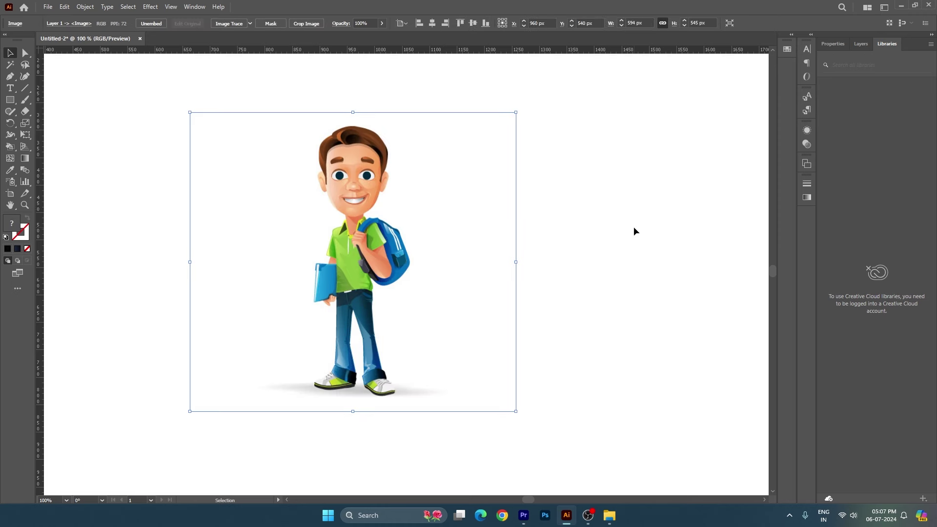
click(245, 24)
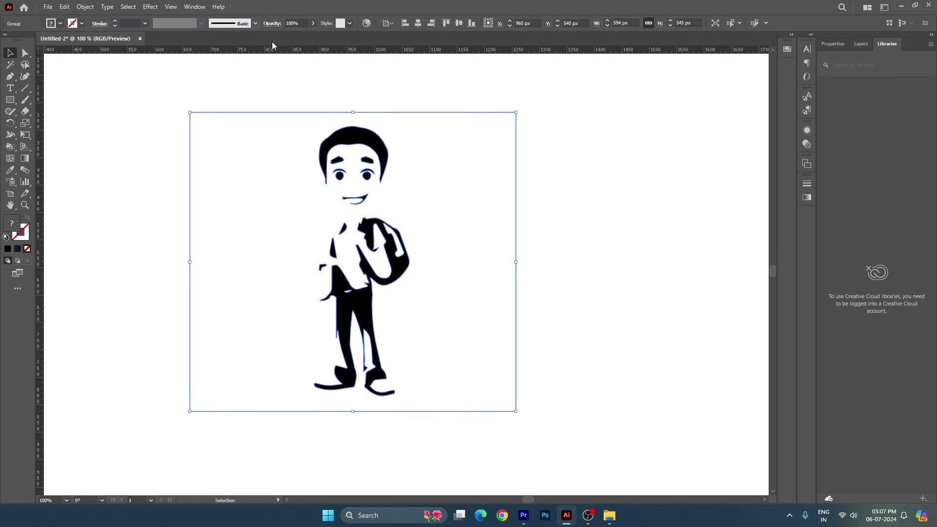
key(ctrl+z)
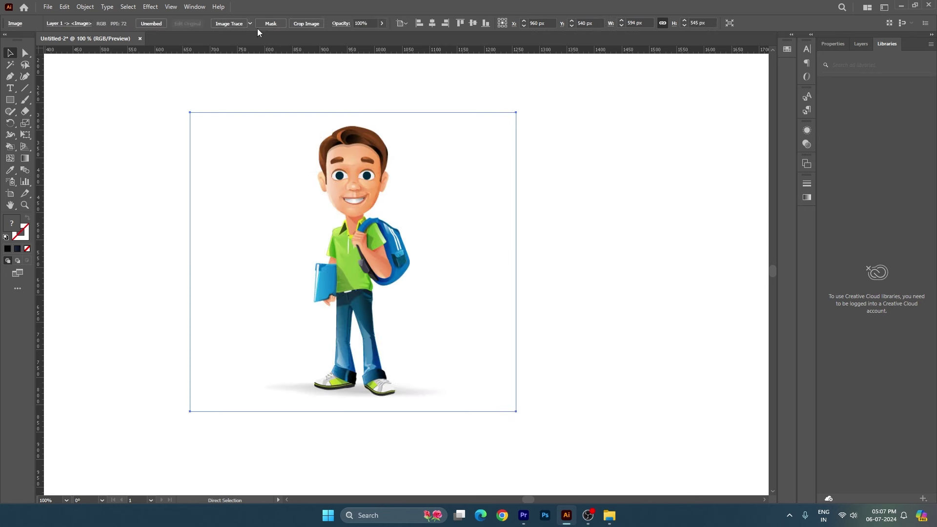
click(250, 24)
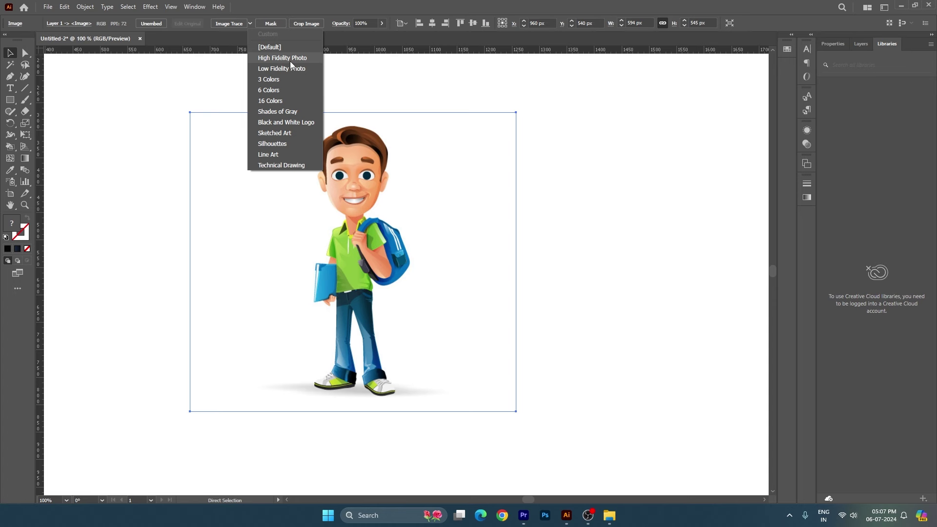
click(293, 166)
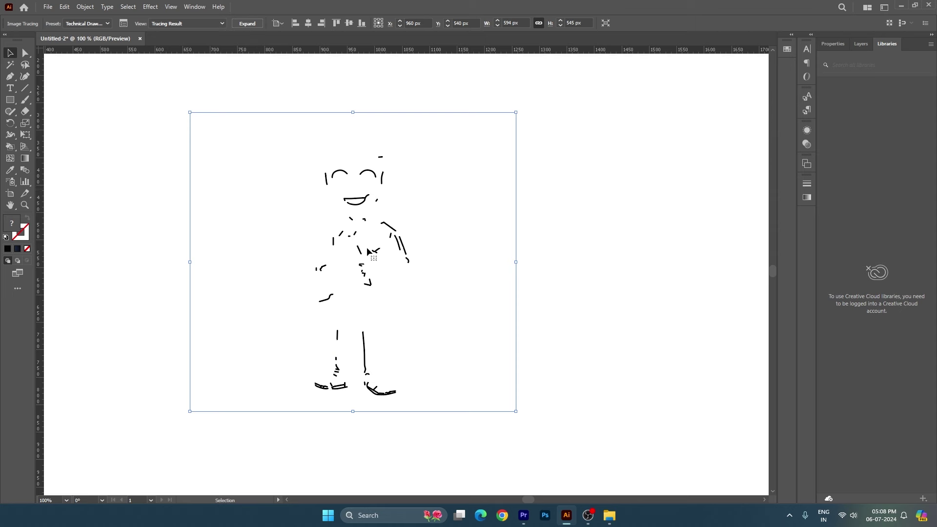
Step: In the Image Trace panel, try threshold around 167, corners 15% and noise 19 px
click(194, 7)
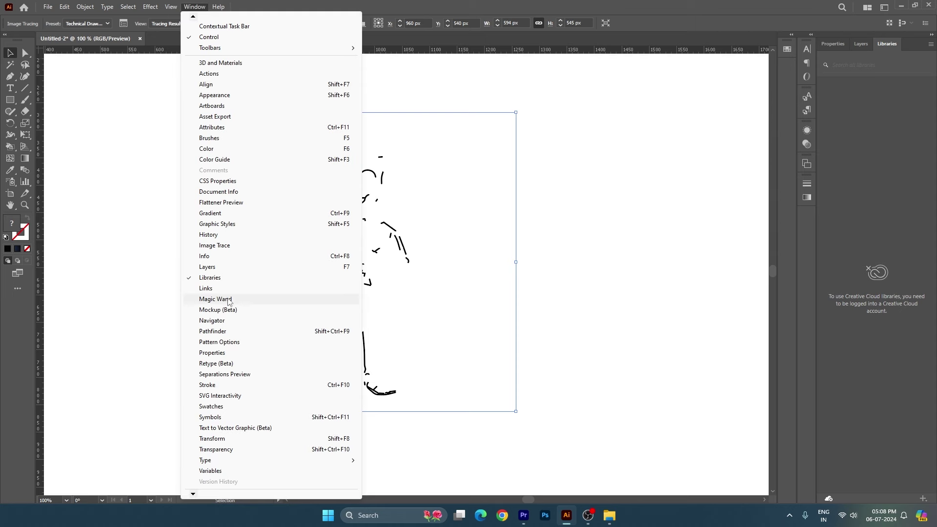
click(214, 245)
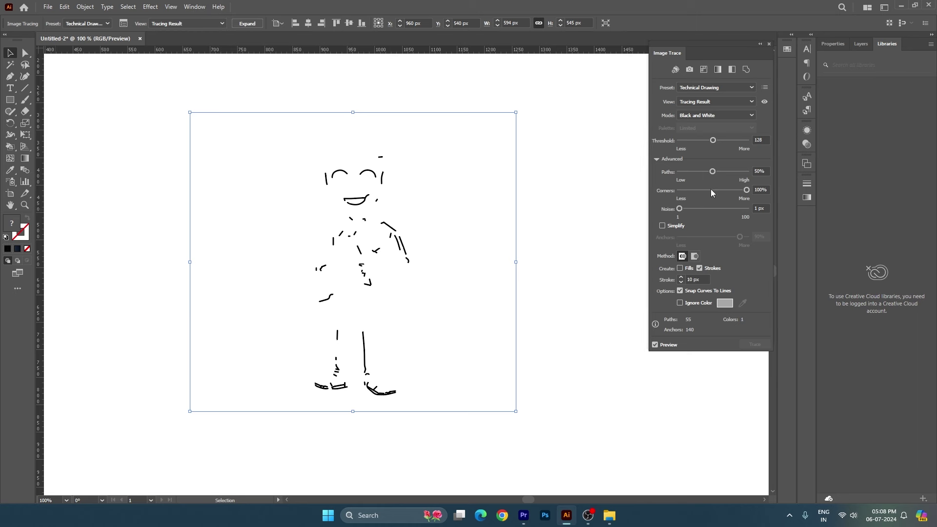
mouse_move(703, 141)
mouse_down()
mouse_move(731, 141)
mouse_move(698, 171)
mouse_up()
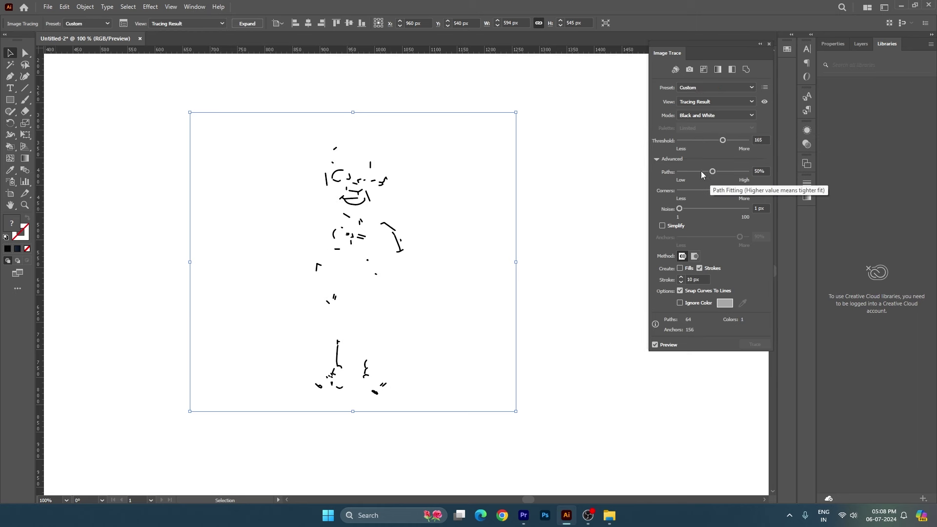
click(690, 191)
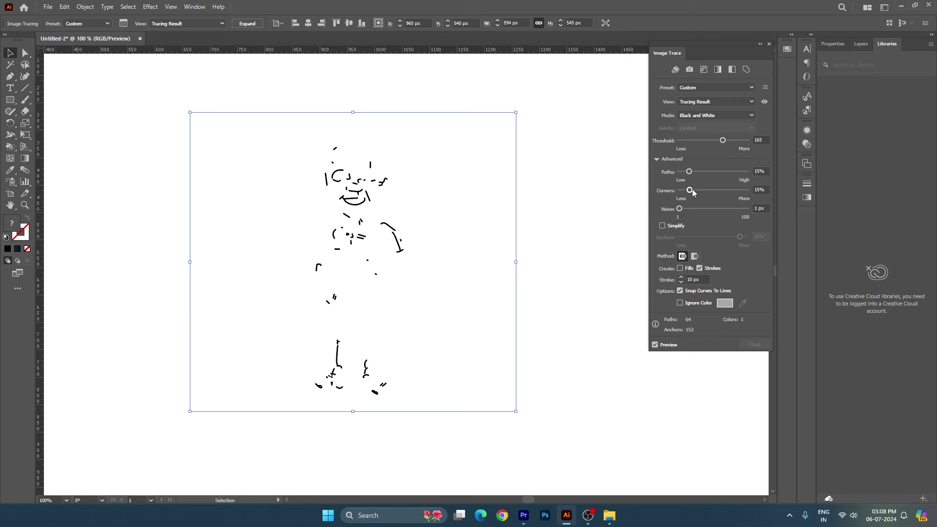
click(691, 209)
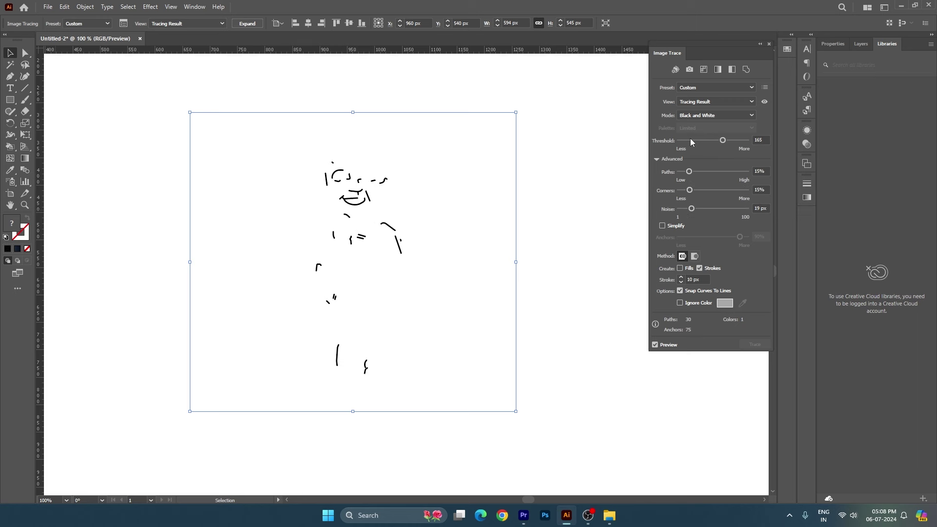
click(691, 141)
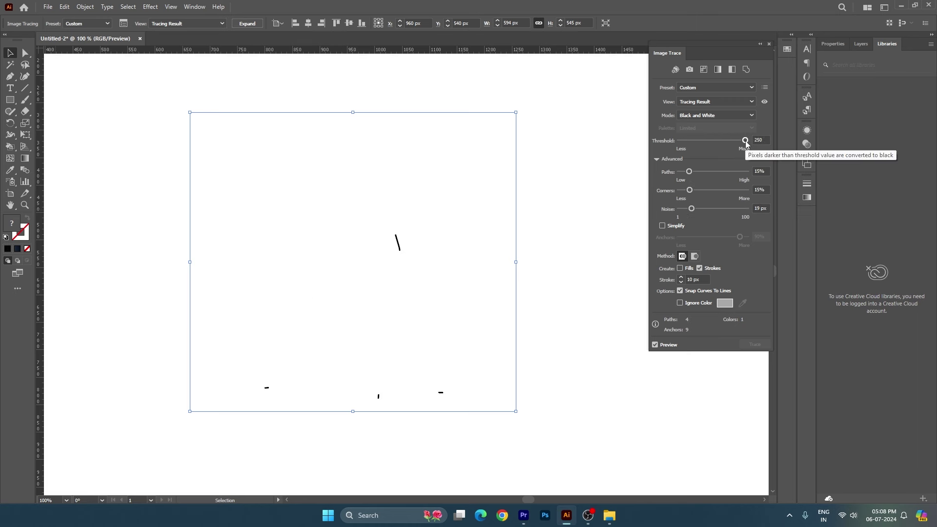
drag(745, 140, 686, 144)
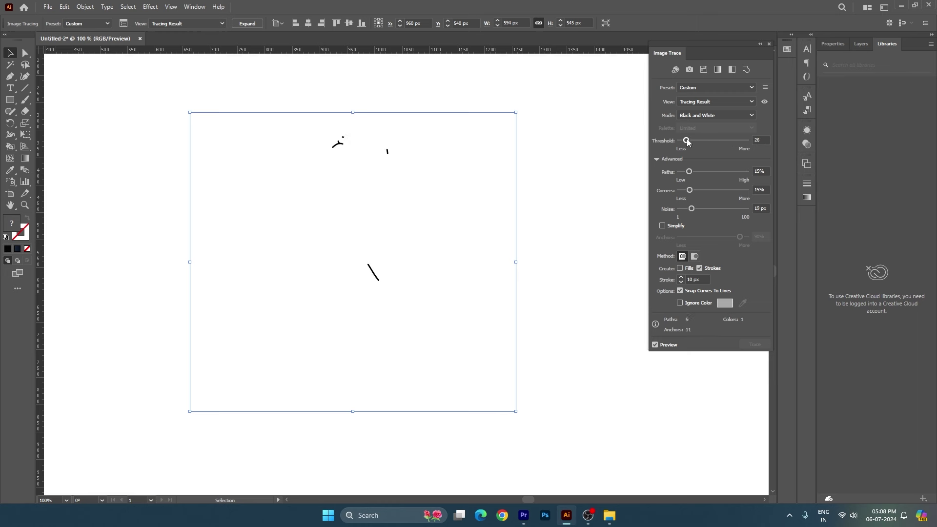
Step: Switch the trace to Color mode with fewer colours and the Limited palette
click(696, 117)
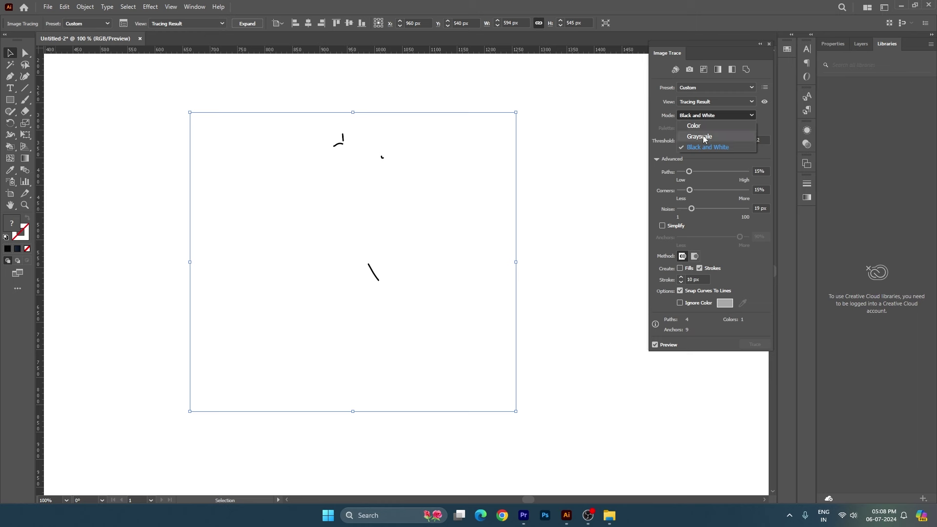
click(703, 126)
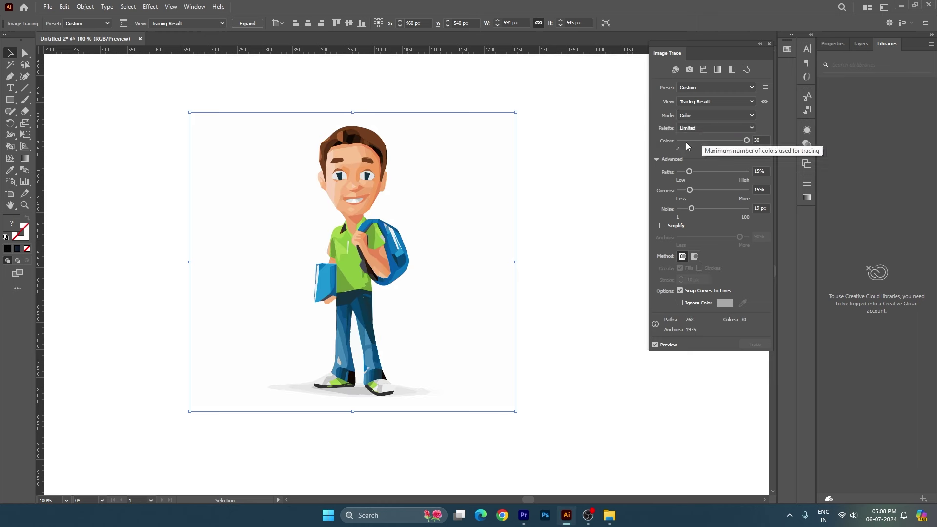
click(689, 141)
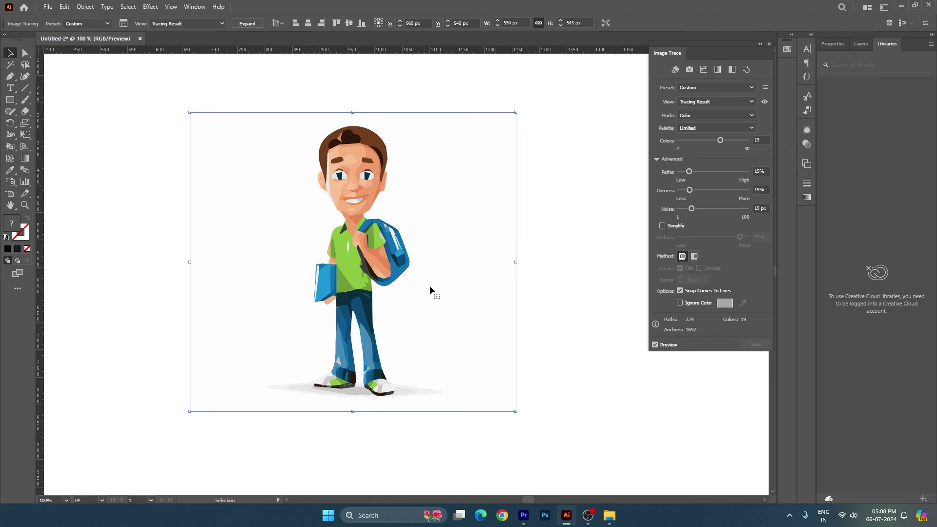
scroll(429, 286, left, 1)
drag(455, 263, 464, 261)
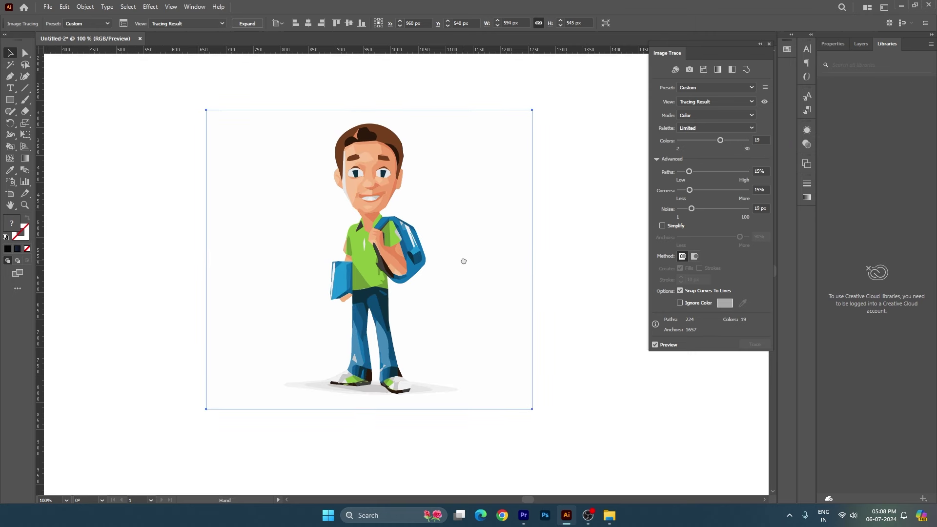
click(695, 127)
click(700, 127)
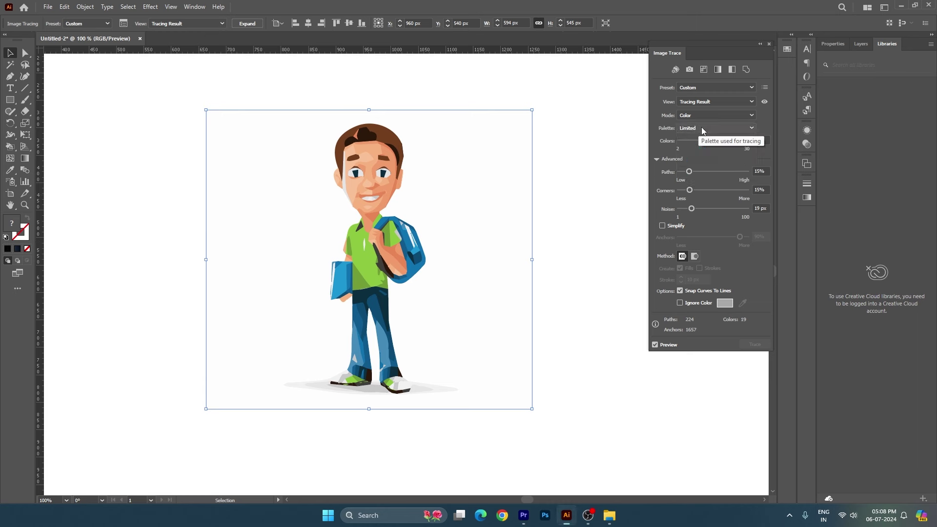
Step: Undo all trace setting changes back to the untraced boy image
click(352, 93)
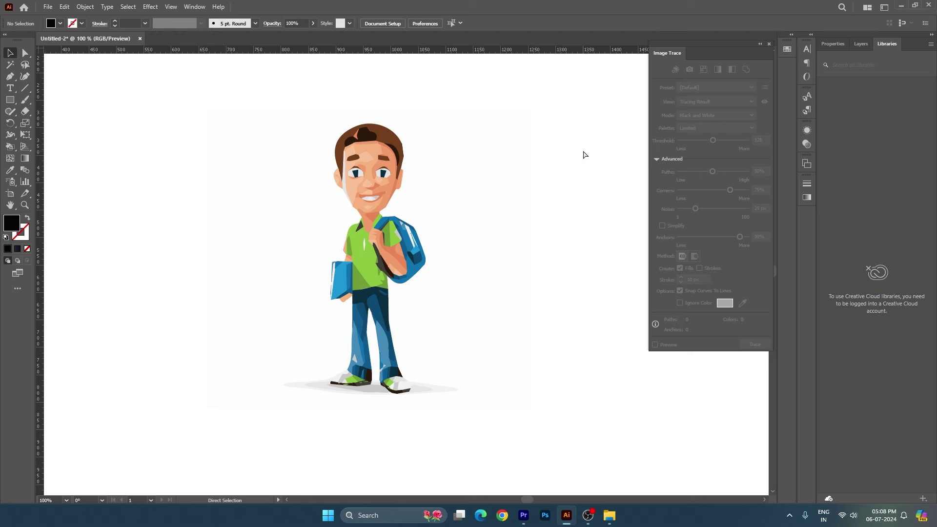
key(ctrl+z)
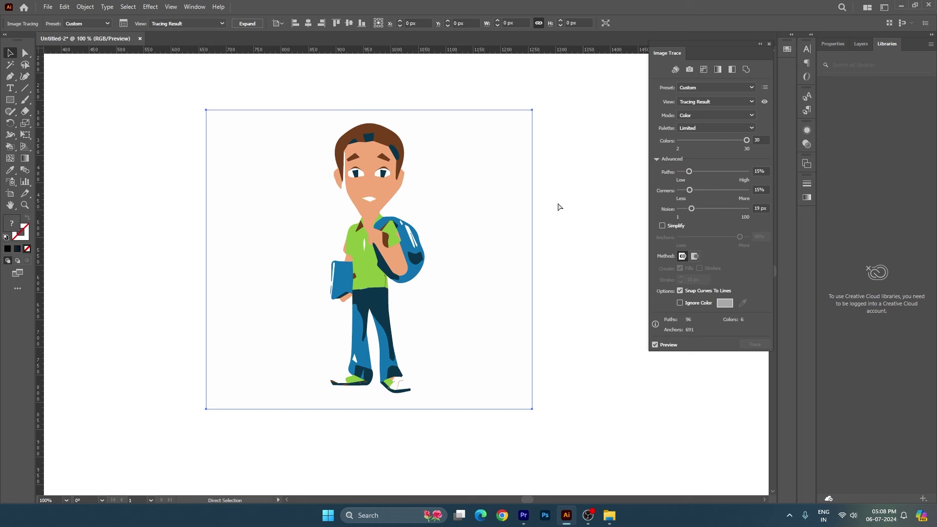
key(ctrl+z)
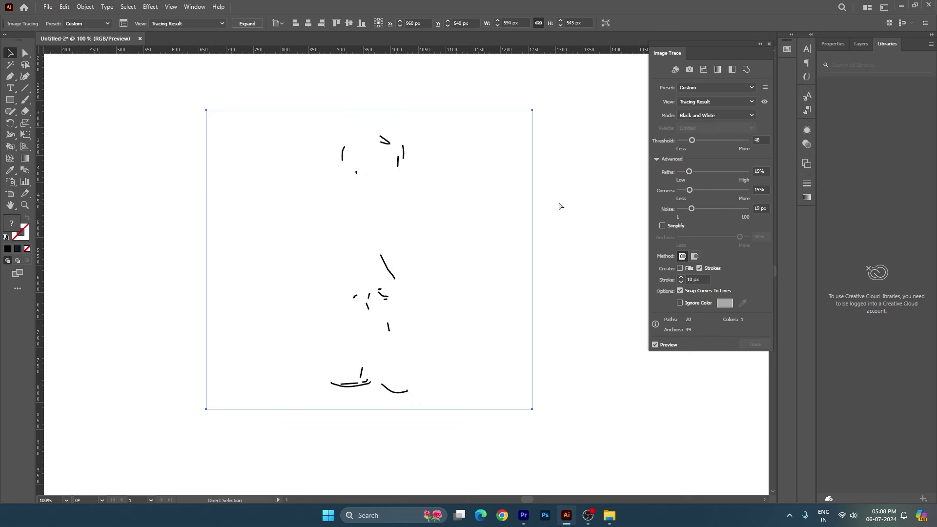
key(ctrl+z)
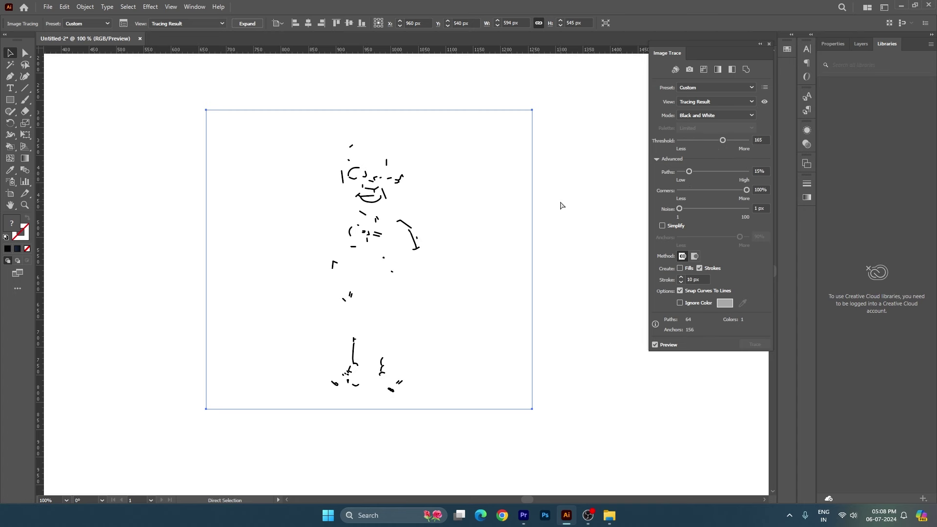
key(ctrl+z)
key(ctrl+z)
key(ctrl+z)
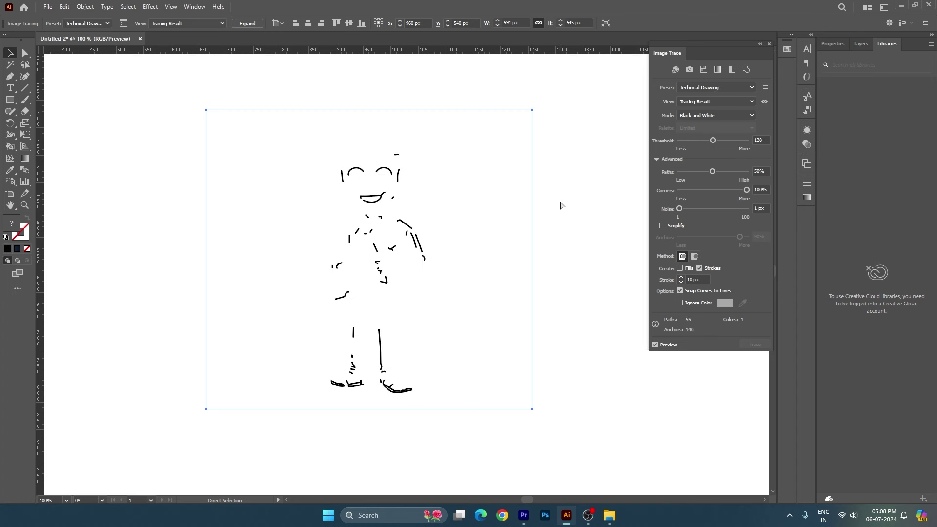
key(ctrl+z)
Step: Trace the boy with a black-and-white preset and tune the threshold to 150
click(250, 24)
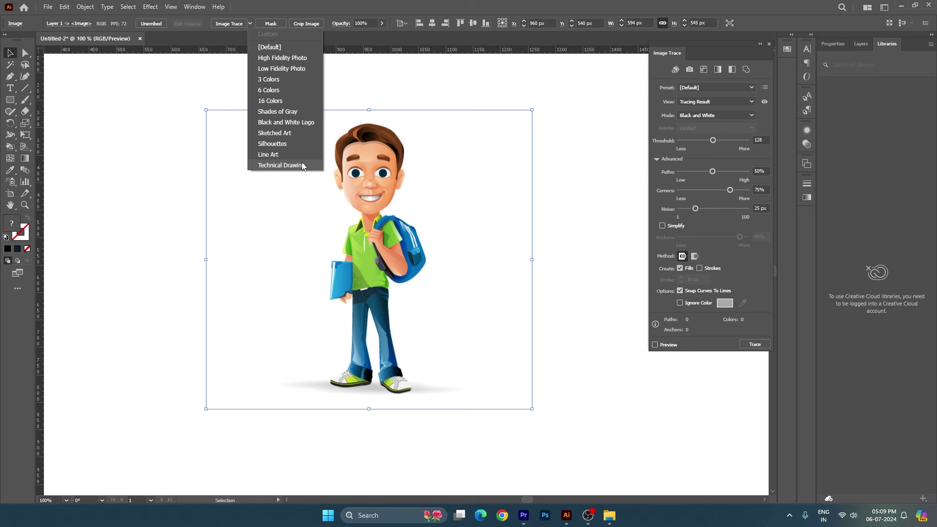
click(288, 58)
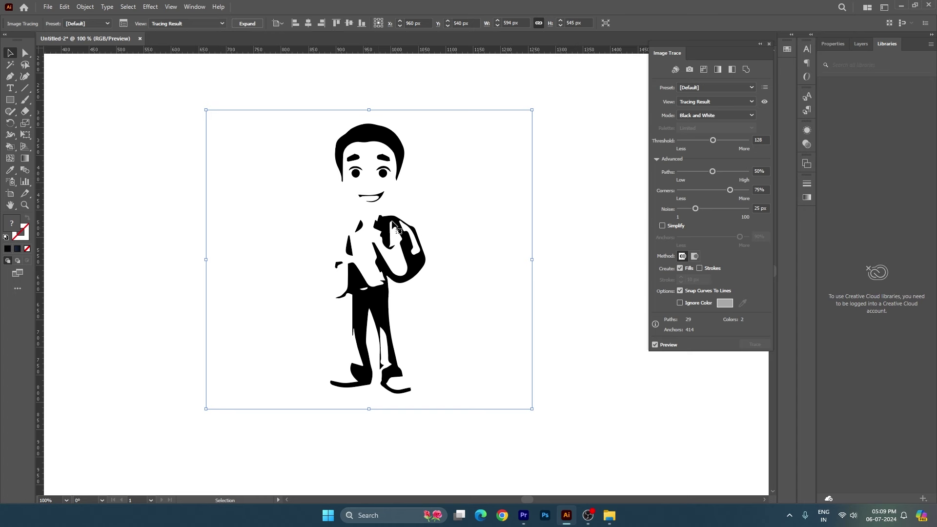
click(728, 140)
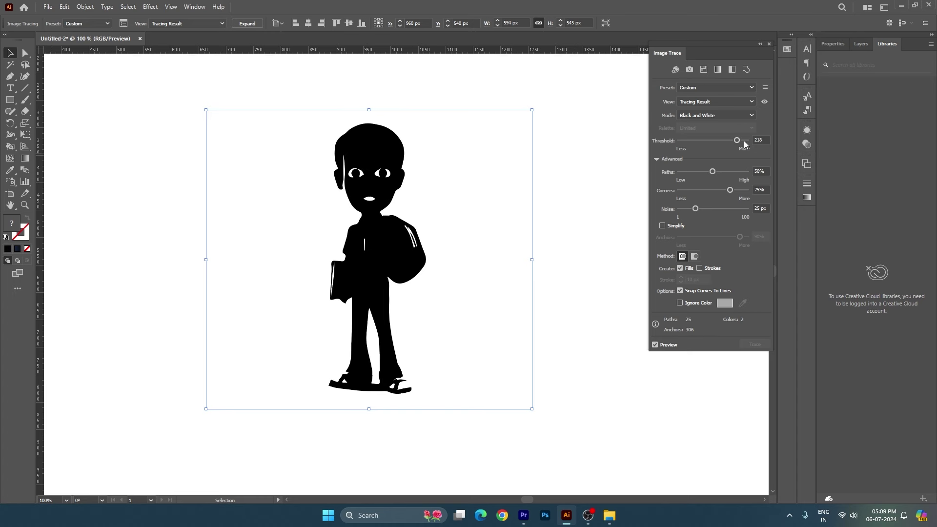
click(724, 140)
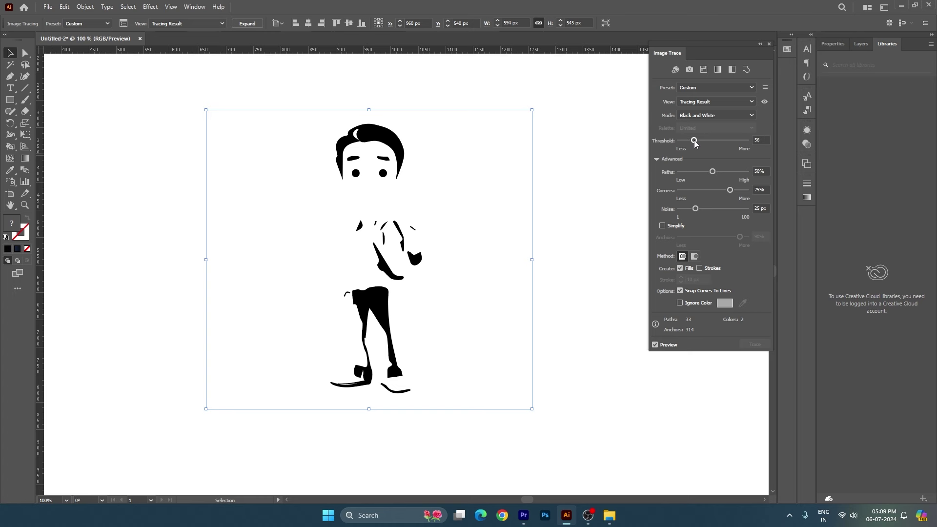
click(711, 140)
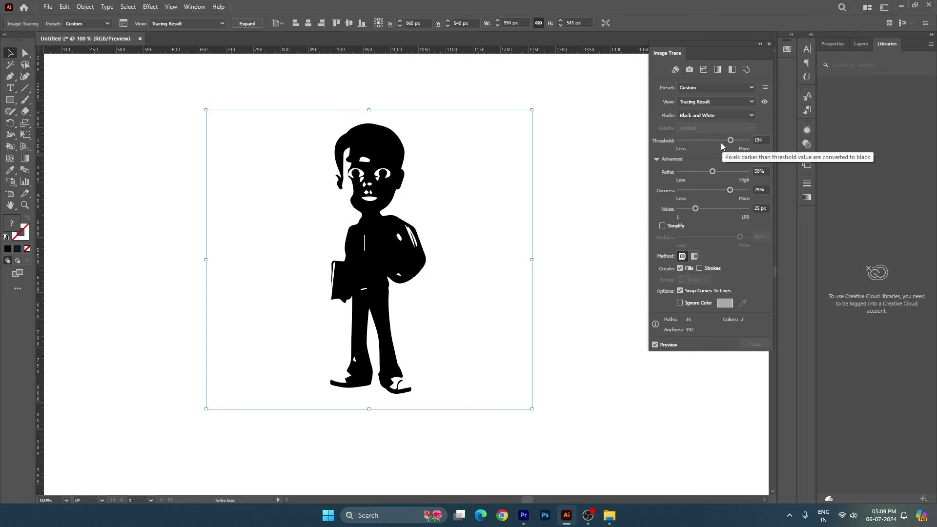
click(713, 140)
drag(714, 140, 723, 140)
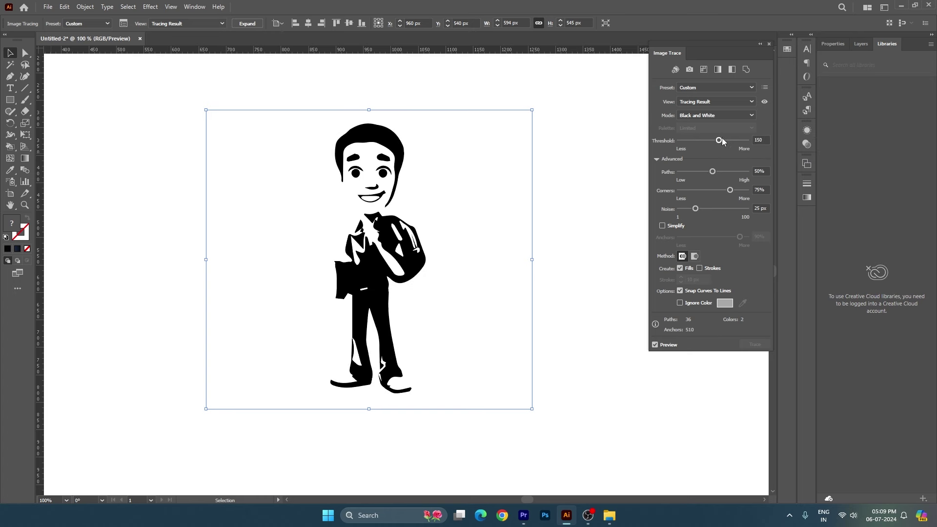
Step: Drag the Anime Character Outline and Anime Girl files from File Explorer into Illustrator
click(572, 195)
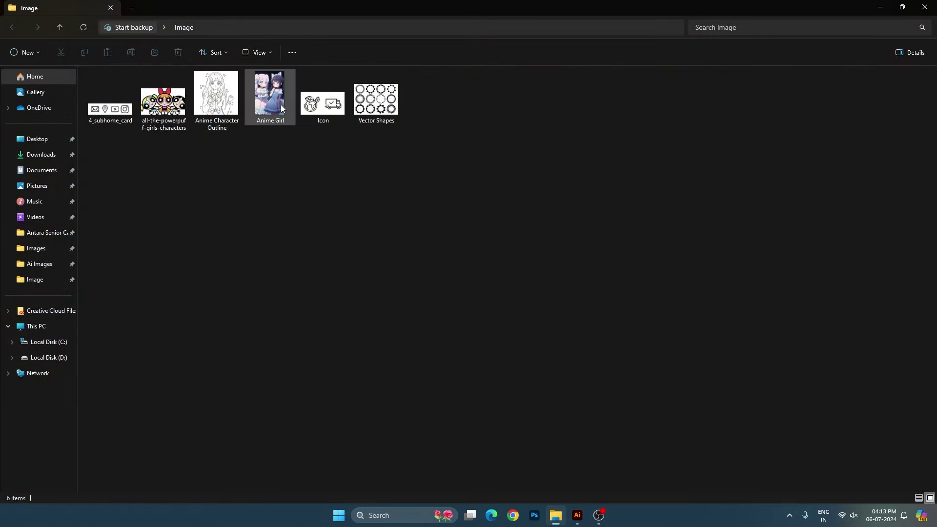
click(213, 149)
mouse_move(213, 149)
mouse_down()
mouse_move(268, 73)
mouse_move(581, 518)
mouse_move(407, 258)
mouse_up()
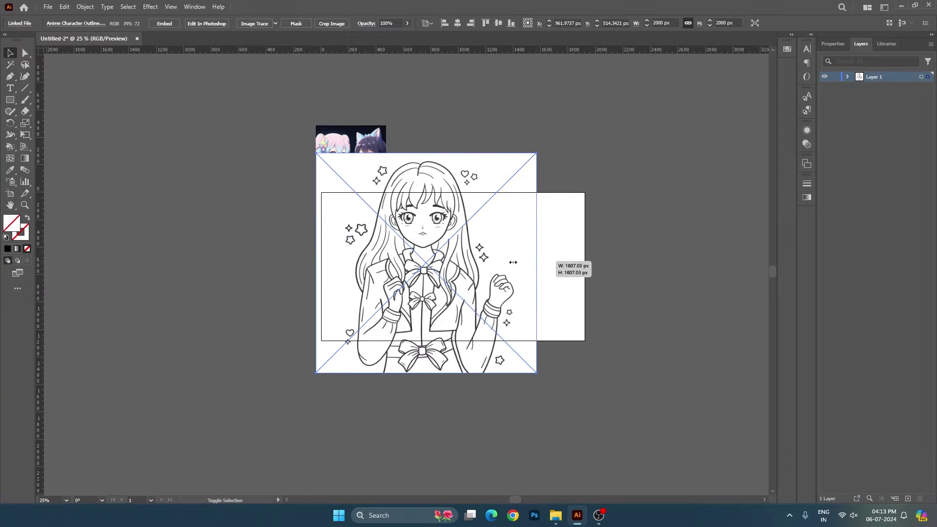
Step: Set the Anime Girl picture aside, centre the outline on the artboard, and Image Trace it
drag(413, 274, 516, 276)
mouse_move(358, 175)
mouse_down()
mouse_move(368, 243)
mouse_move(368, 234)
mouse_move(159, 188)
mouse_up()
scroll(367, 243, up, 3)
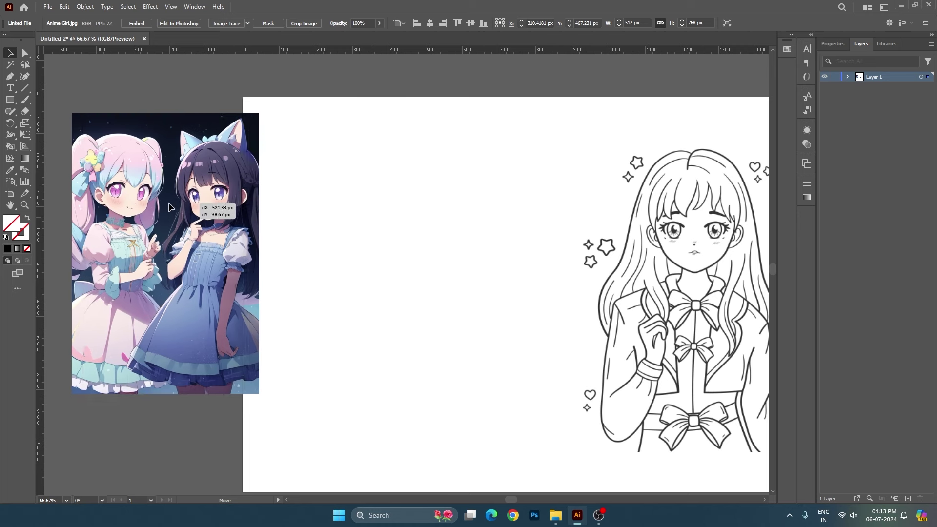
scroll(264, 224, right, 5)
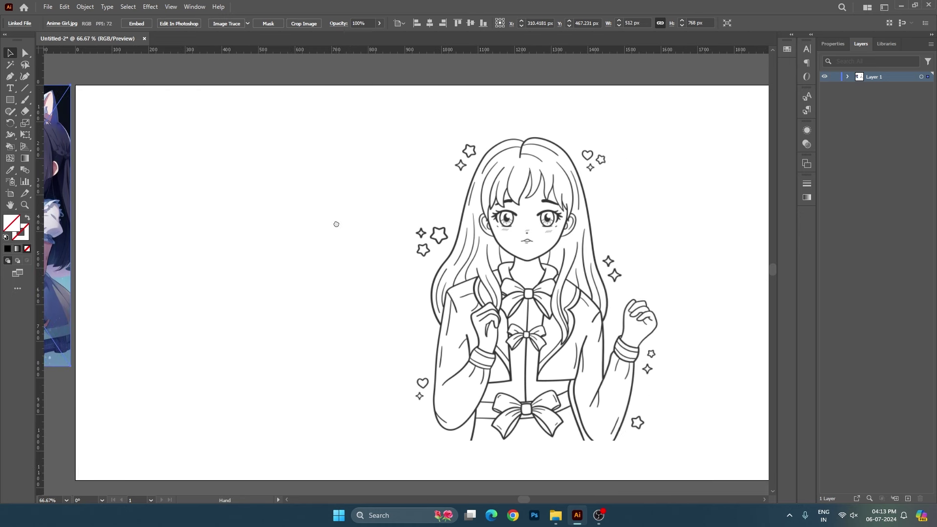
drag(611, 324, 476, 309)
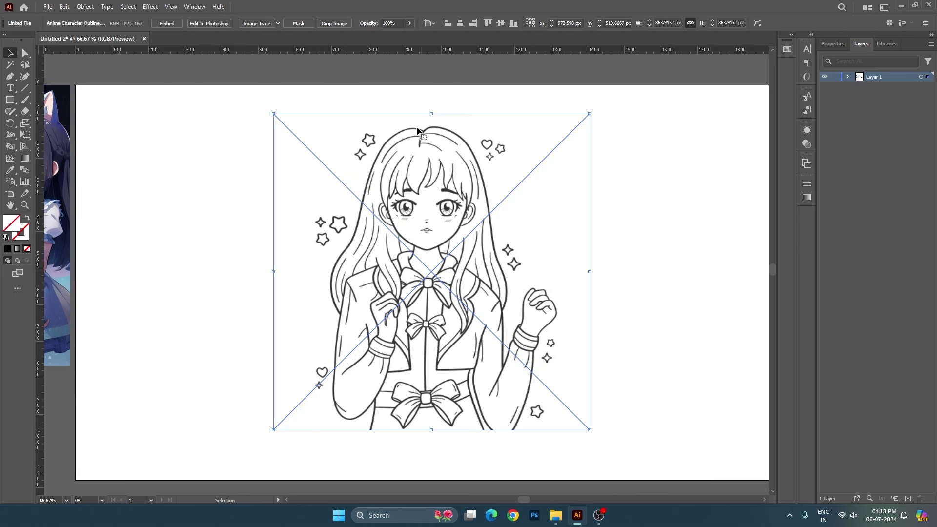
click(269, 27)
click(524, 270)
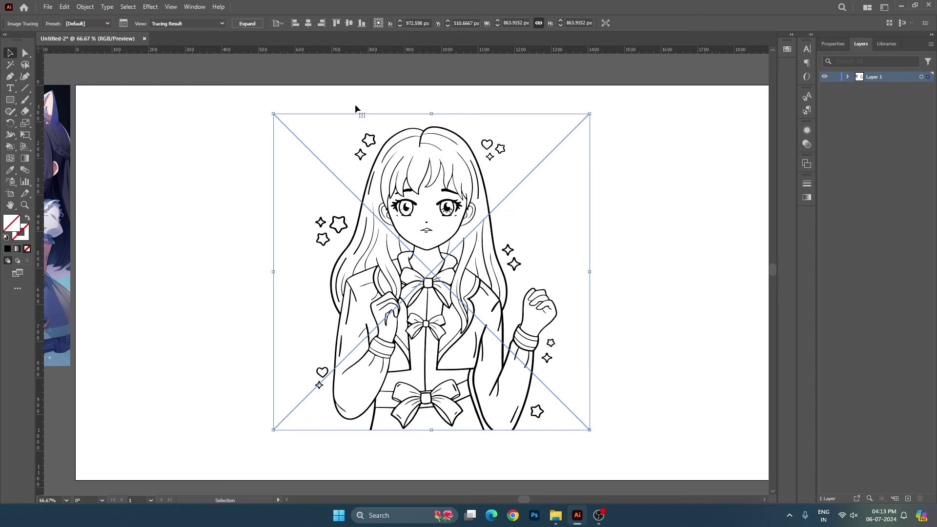
Step: Expand and ungroup the outline trace, then Magic Wand-select and delete all white shapes
click(250, 24)
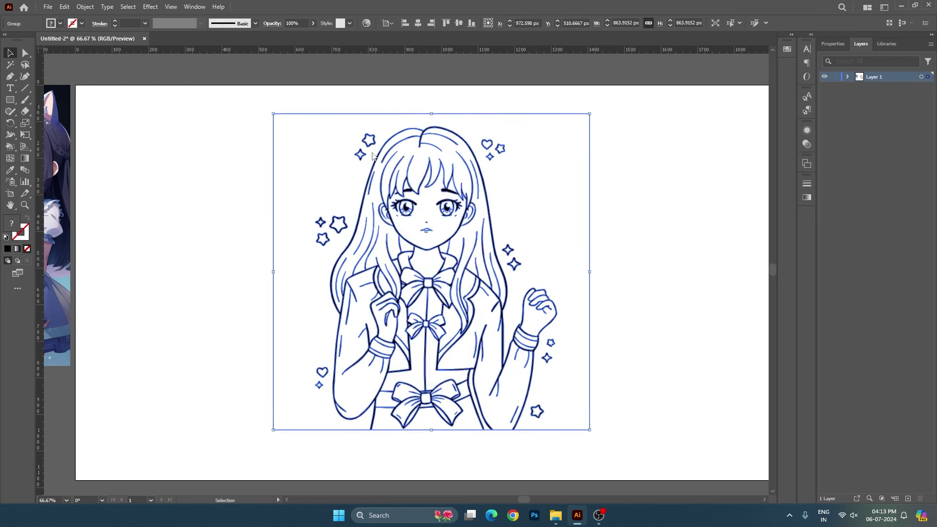
right_click(372, 153)
click(401, 284)
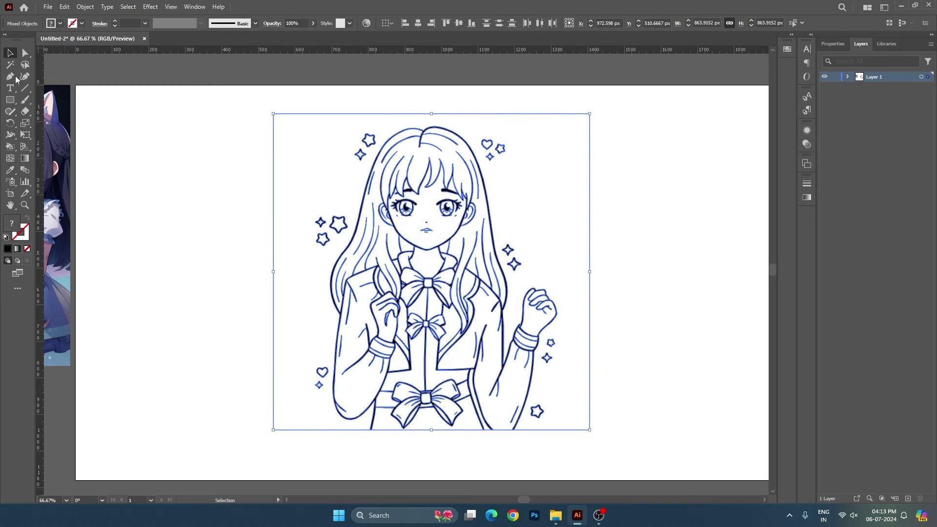
click(9, 64)
click(308, 160)
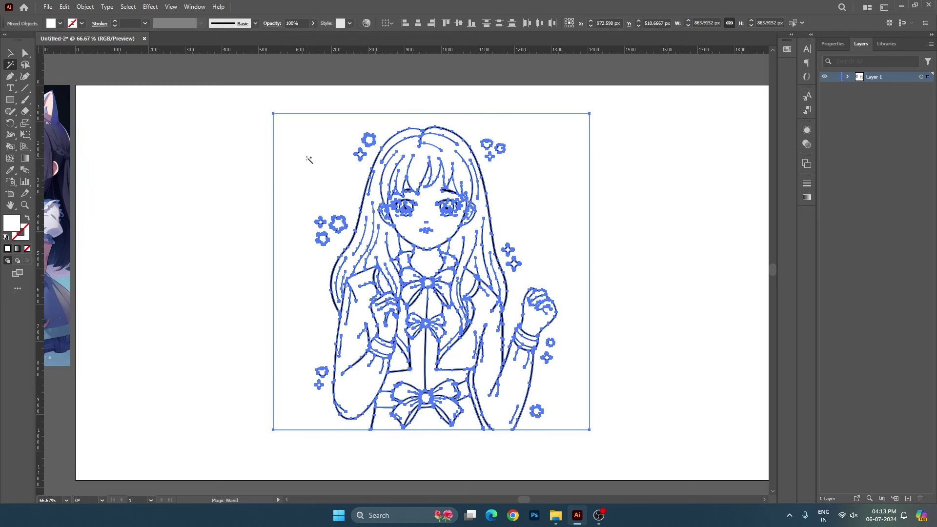
key(Delete)
Step: Shift the line art down and right and move the reference image further off-page
key(v)
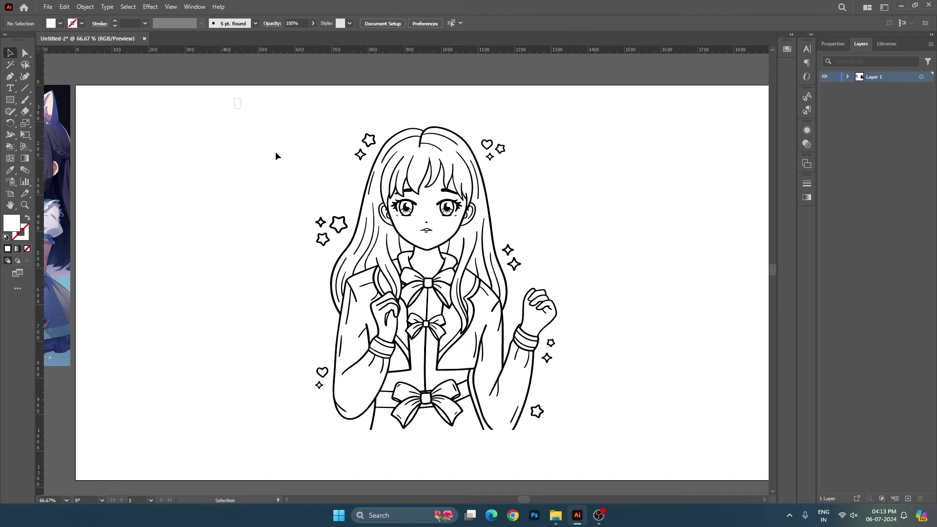
drag(234, 98, 622, 445)
drag(533, 369, 549, 383)
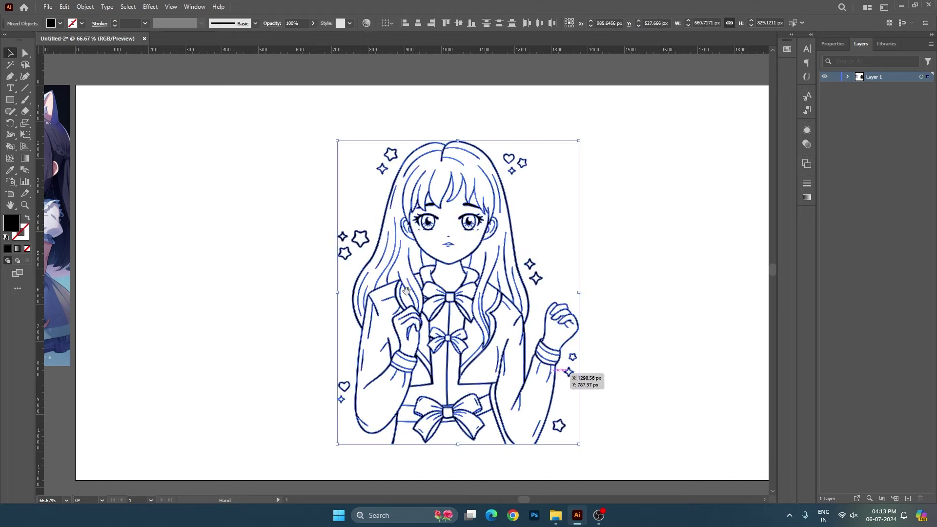
scroll(422, 274, left, 5)
mouse_move(161, 204)
mouse_down()
mouse_move(215, 208)
mouse_move(161, 205)
mouse_up()
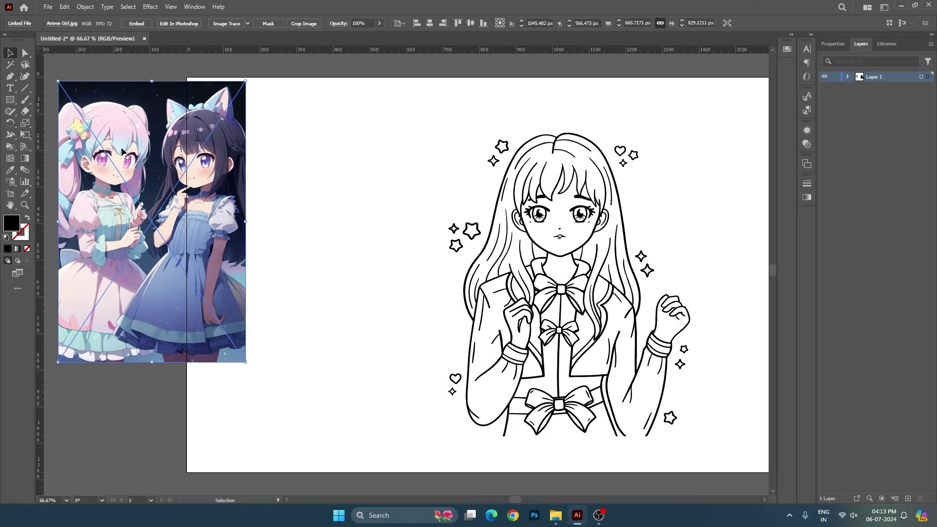
click(550, 278)
scroll(330, 224, right, 4)
click(330, 223)
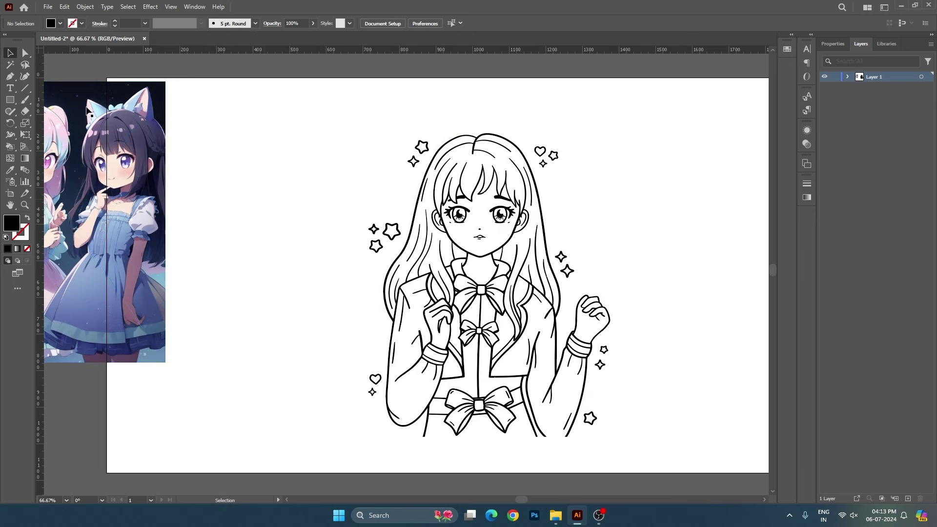
click(10, 100)
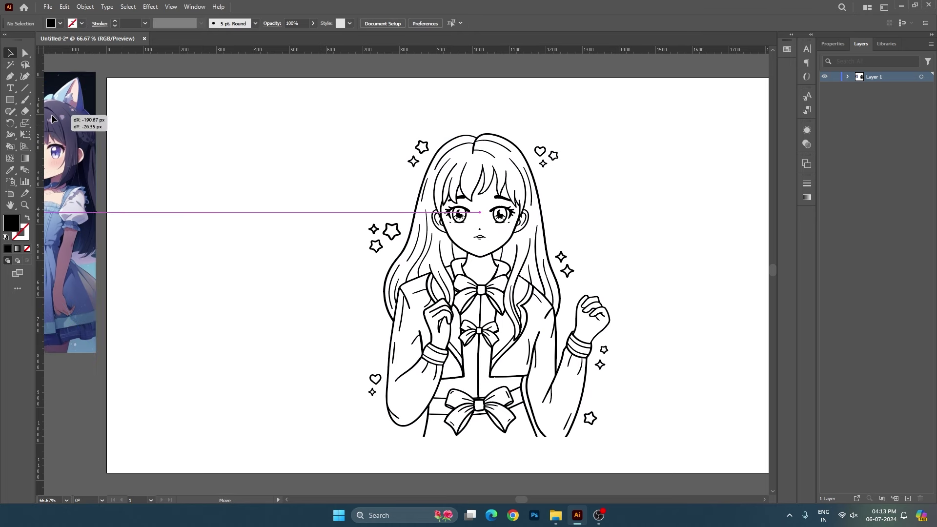
Step: Create a 1920 by 1080 rectangle aligned to the artboard centre
click(220, 158)
text(20)
key(Tab)
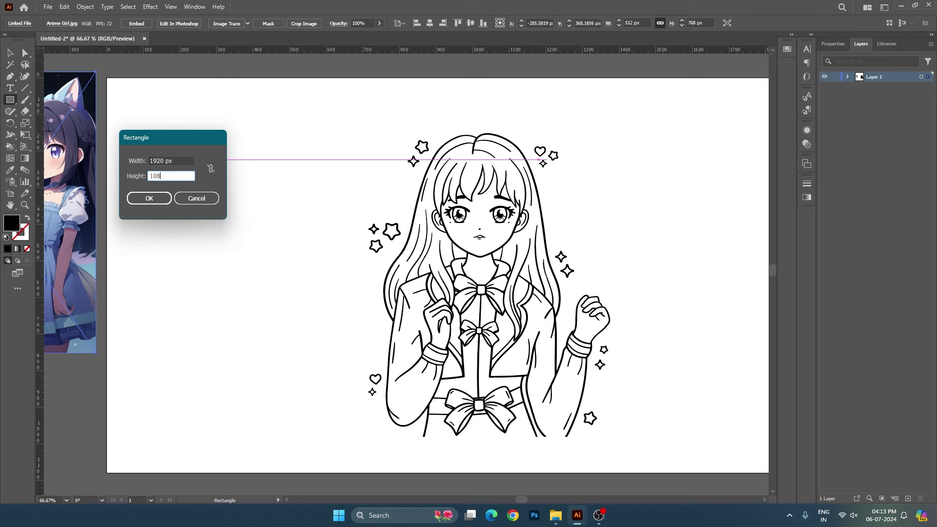
key(Return)
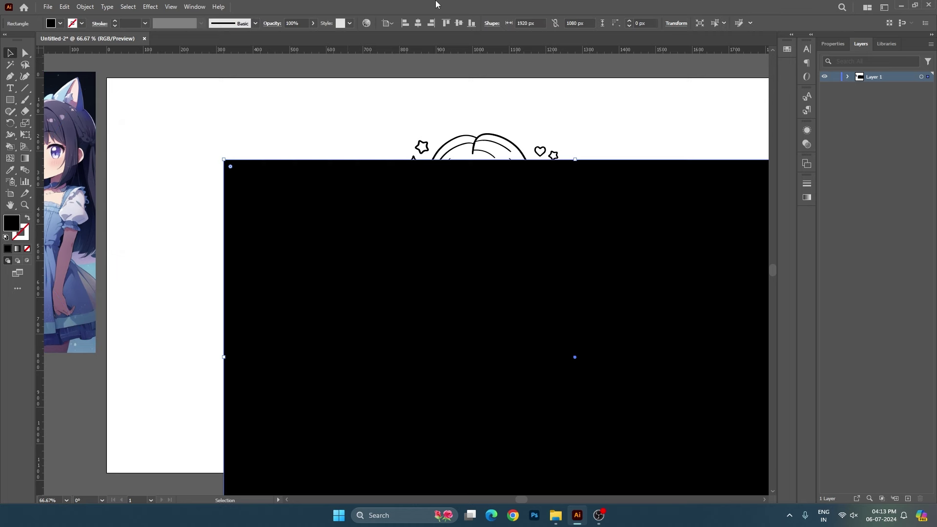
click(418, 23)
click(459, 23)
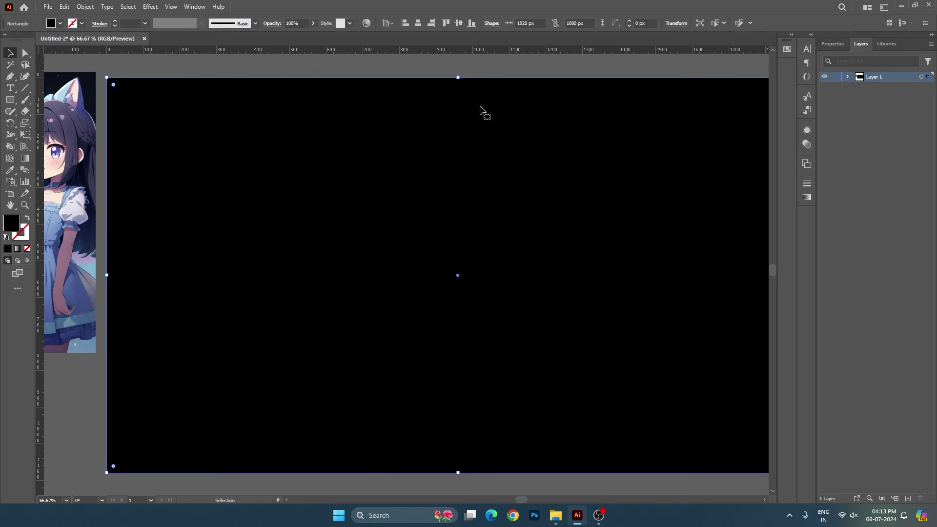
Step: Fill the rectangle with navy sampled from the reference image, send it back, and lock it
scroll(483, 115, down, 1)
drag(359, 166, 399, 185)
key(i)
click(159, 110)
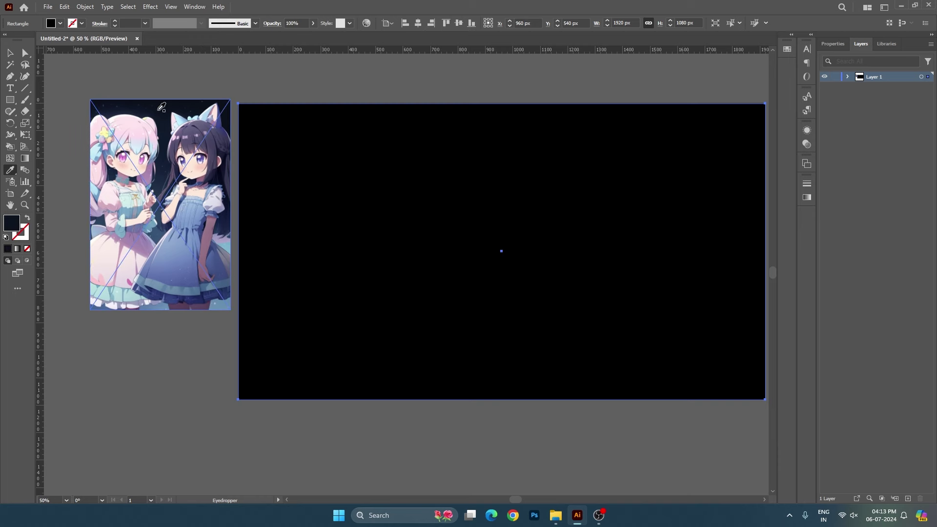
key(a)
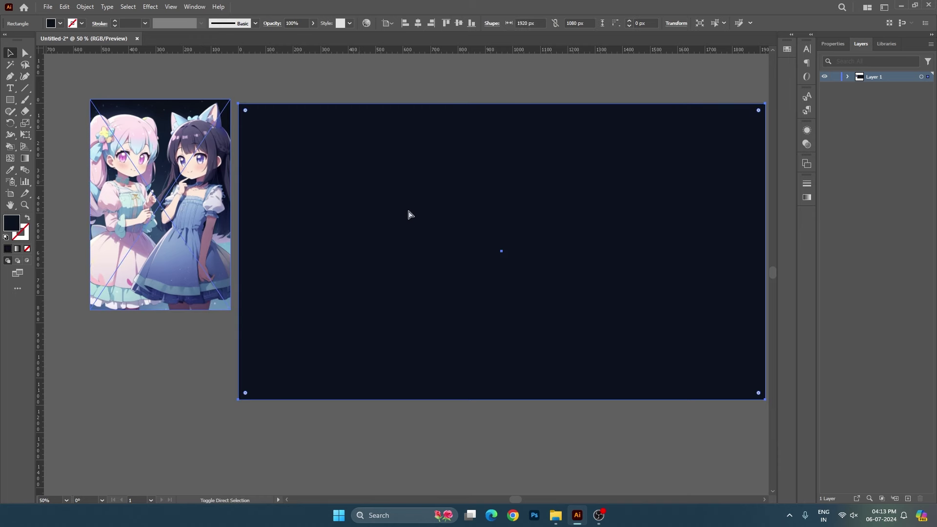
key(ctrl+v)
drag(673, 190, 635, 194)
click(847, 77)
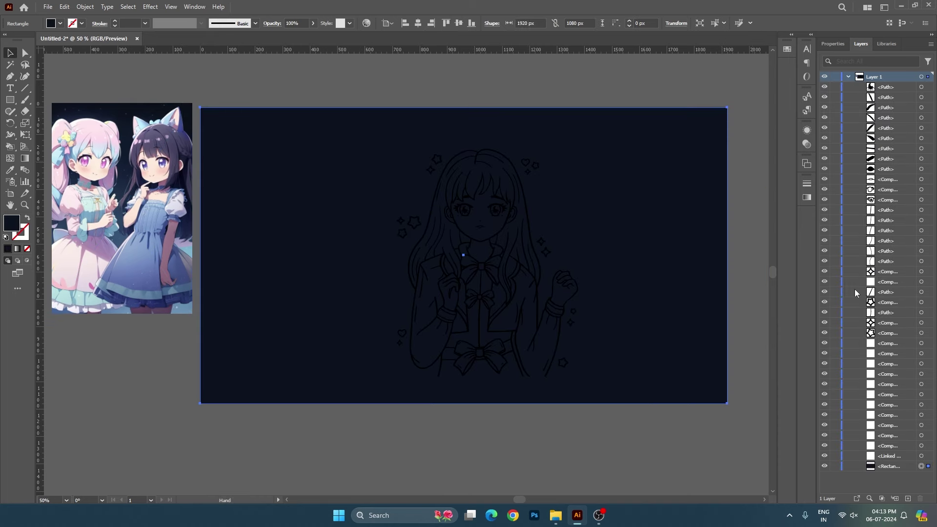
click(835, 466)
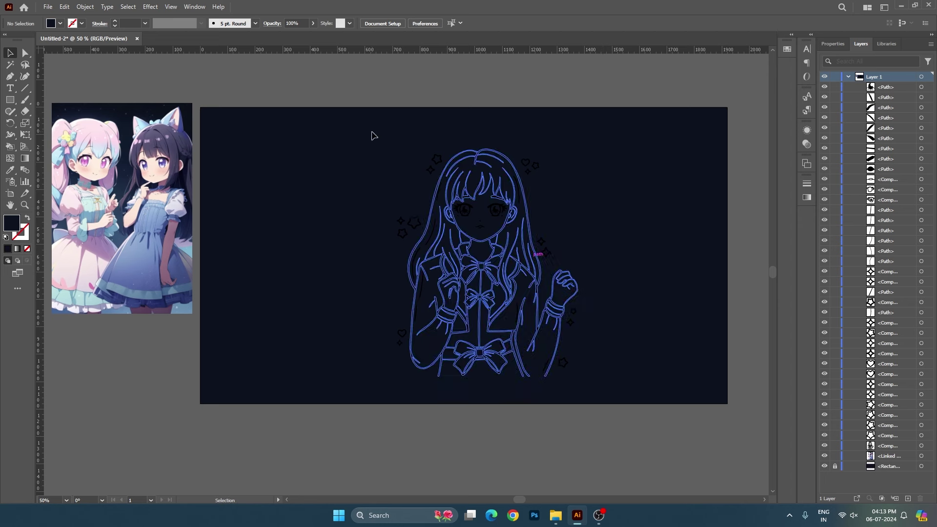
Step: Unlock the background rectangle, change its fill to dark blue 17315e, then hide it
drag(372, 136, 690, 447)
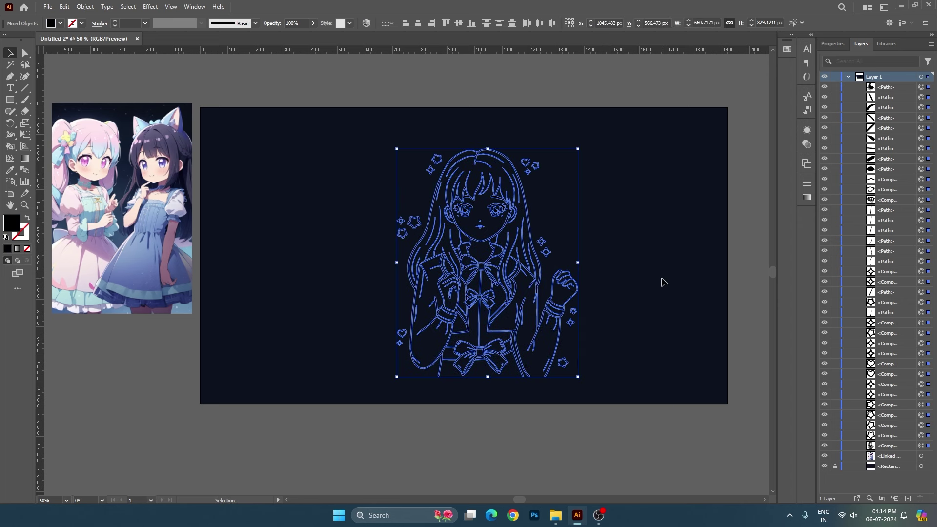
click(834, 467)
click(703, 372)
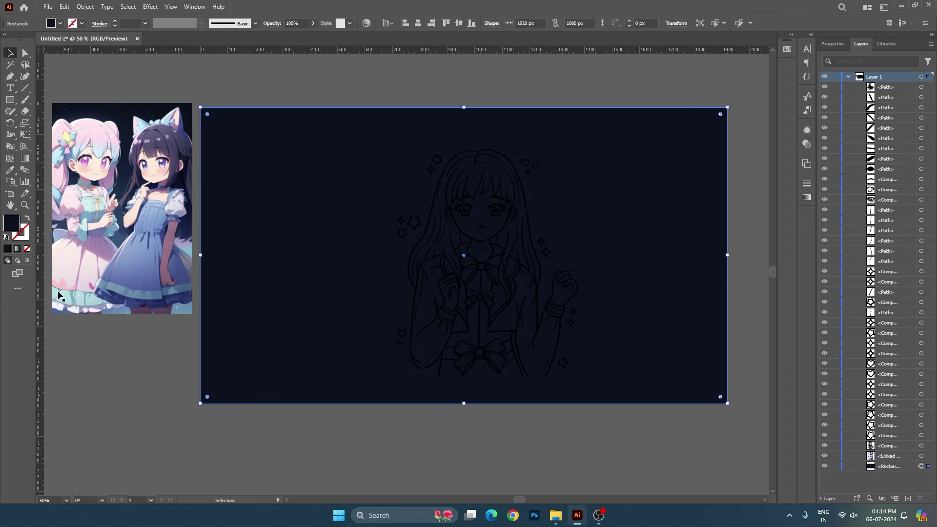
double_click(11, 223)
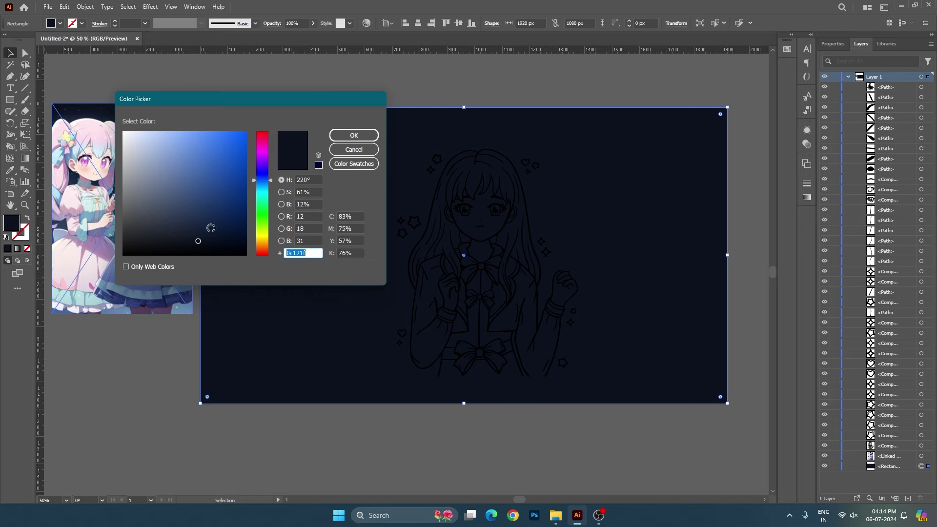
mouse_move(211, 228)
mouse_down()
mouse_move(215, 213)
mouse_move(184, 191)
mouse_move(158, 113)
mouse_move(188, 177)
mouse_move(186, 214)
mouse_move(226, 228)
mouse_move(218, 207)
mouse_up()
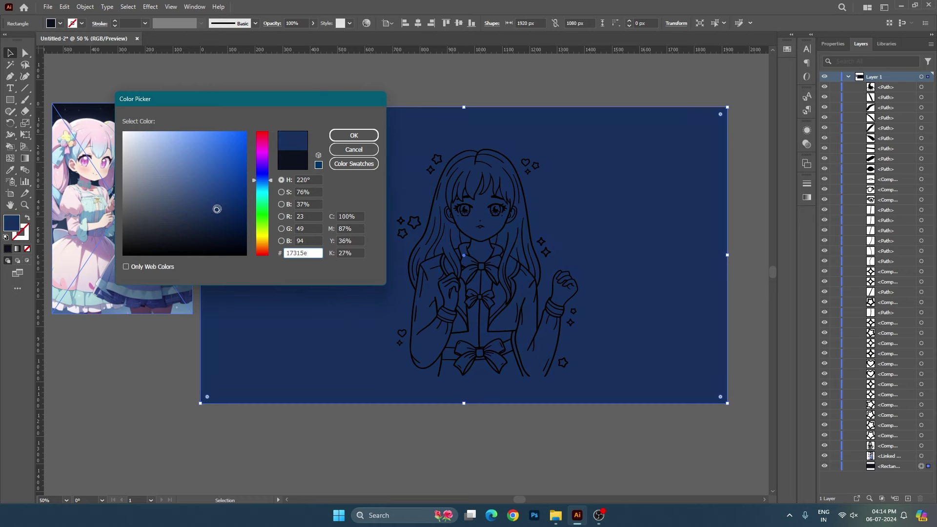
click(343, 136)
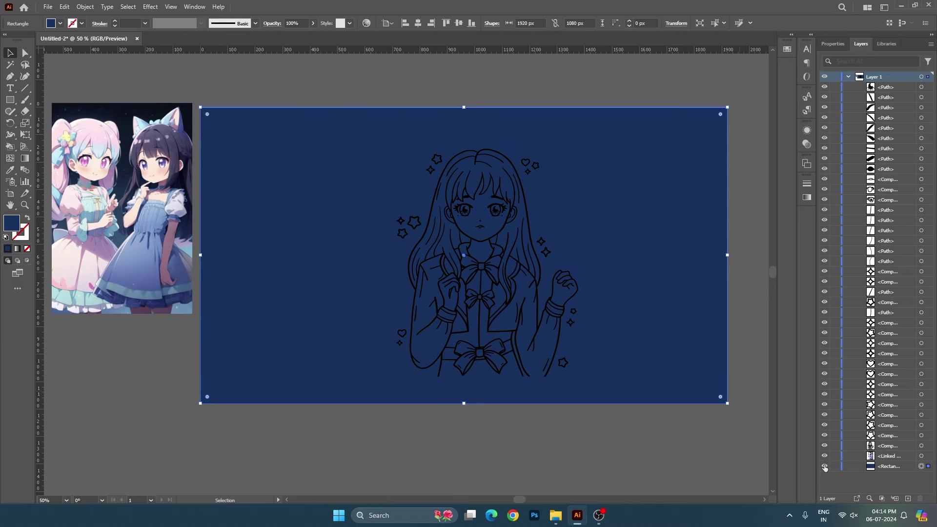
click(824, 467)
Step: Move the Anime Girl reference picture onto the artboard beside the line art and reselect the drawing
drag(618, 215, 620, 227)
drag(348, 137, 660, 418)
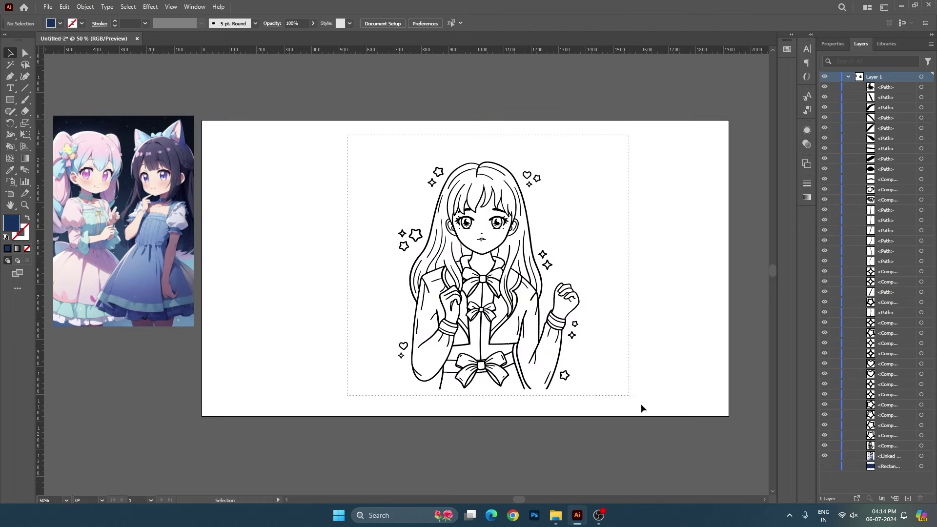
drag(95, 217, 256, 240)
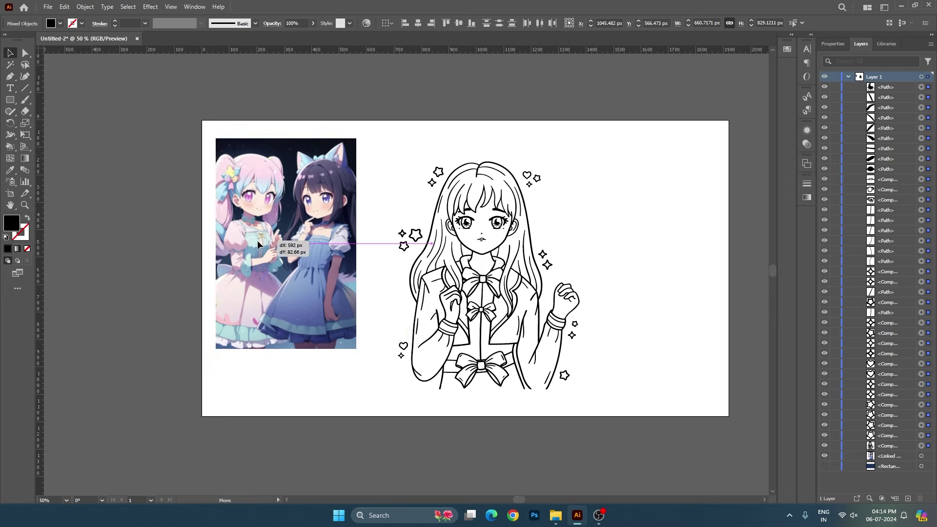
key(ctrl+plus)
click(381, 277)
drag(313, 96, 655, 438)
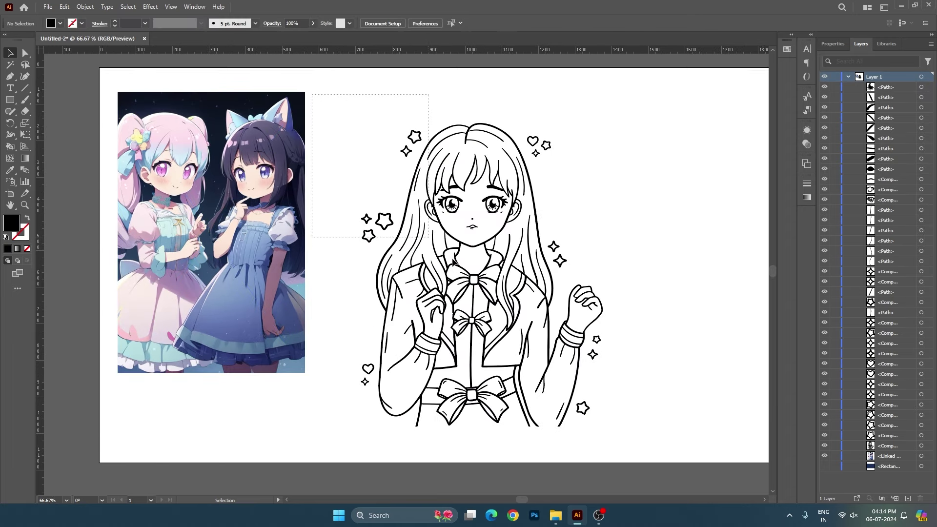
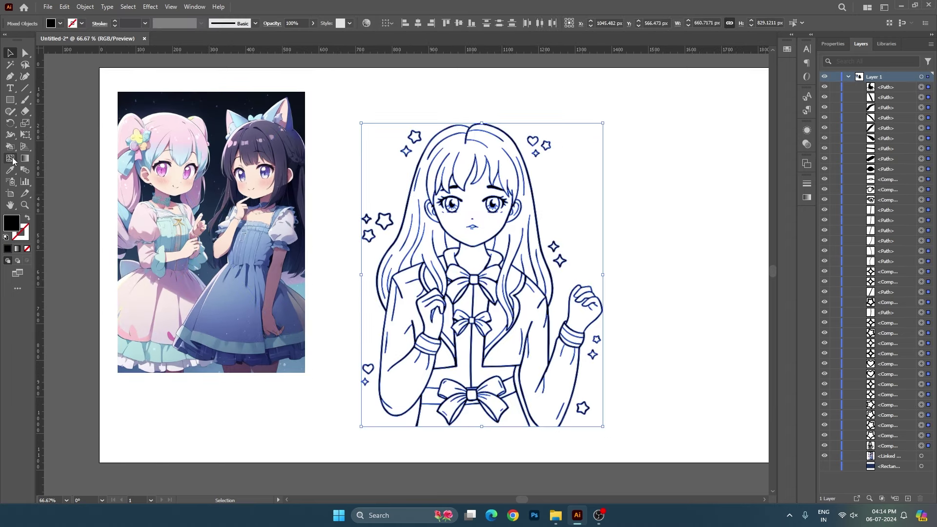
Step: With the Live Paint Bucket, fill the girl's face with peach skin sampled from the reference image
drag(10, 146, 52, 162)
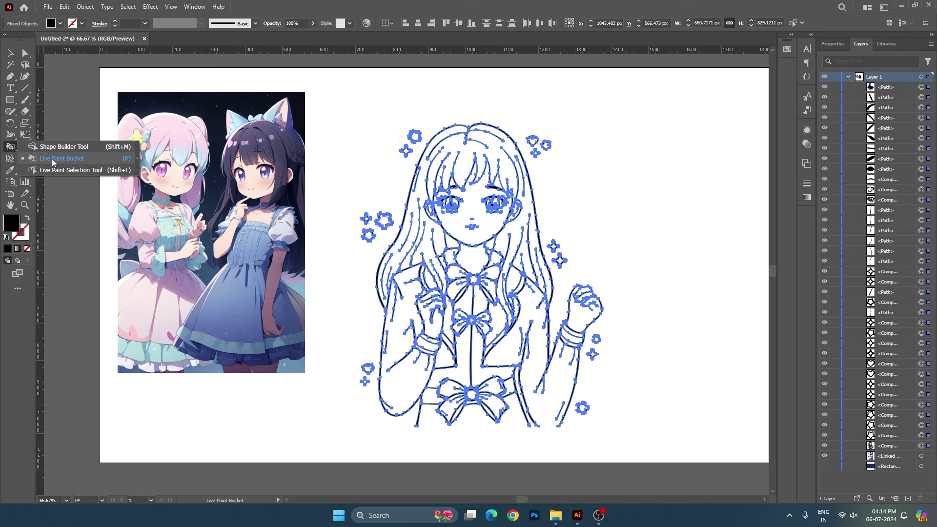
click(52, 160)
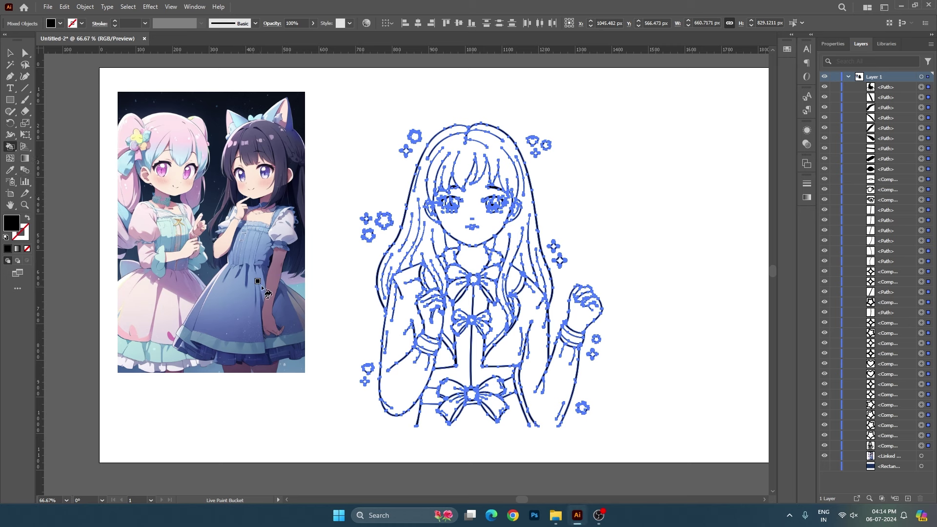
key(alt)
alt+click(262, 188)
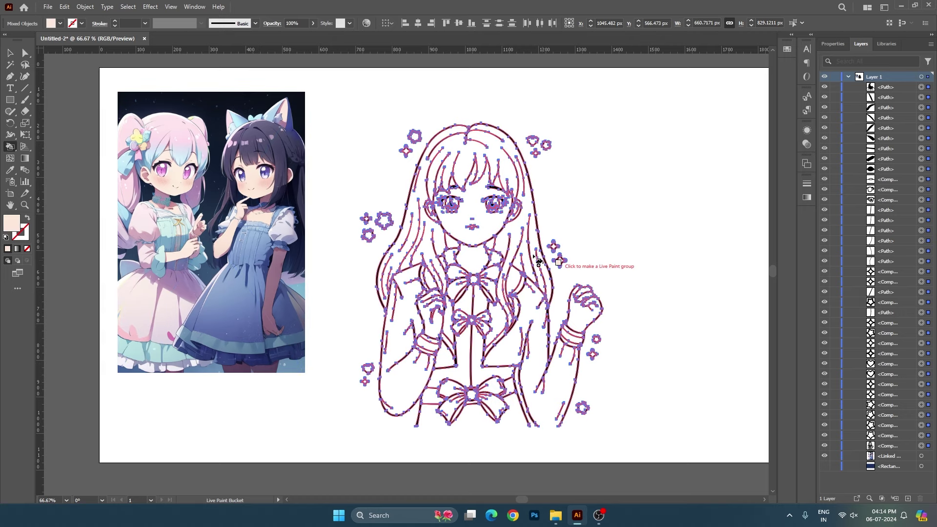
click(480, 224)
scroll(499, 244, up, 1)
Step: Sample the dark navy from the reference and fill the girl's hair with it
scroll(499, 244, up, 1)
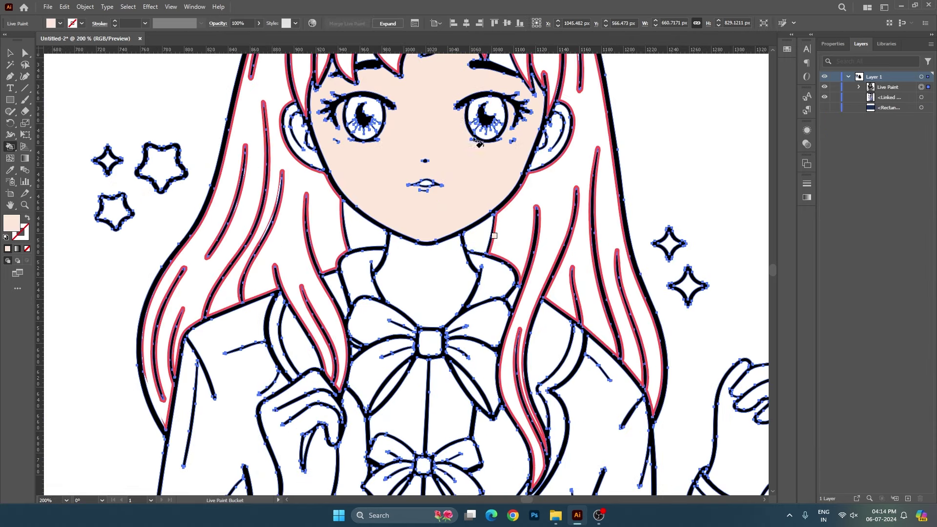
scroll(502, 195, up, 2)
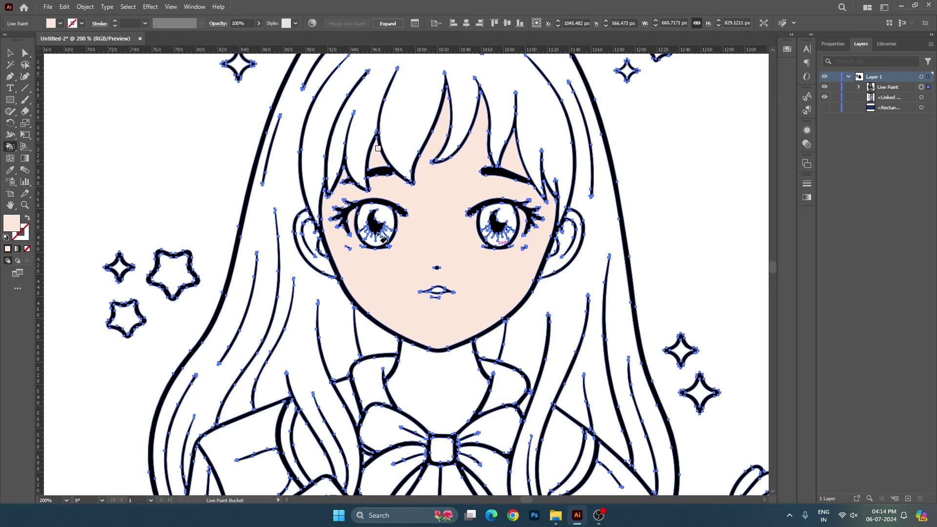
scroll(379, 234, left, 1)
scroll(342, 247, up, 2)
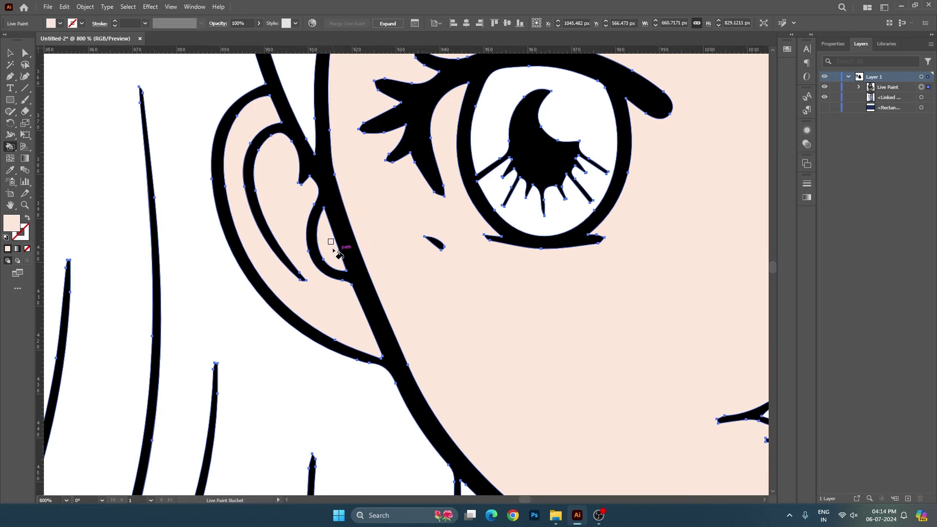
scroll(335, 247, down, 2)
scroll(605, 246, right, 1)
scroll(502, 230, up, 3)
scroll(503, 230, down, 1)
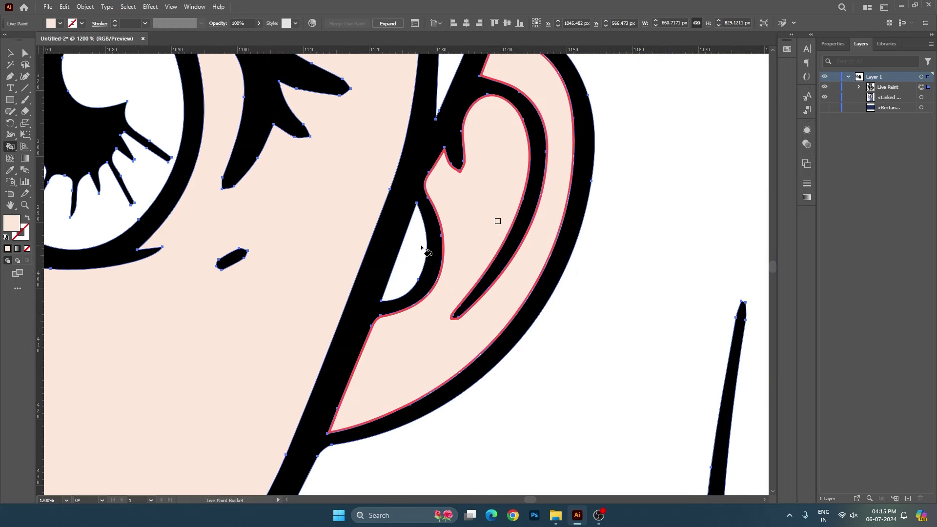
scroll(495, 220, down, 2)
scroll(486, 252, down, 2)
scroll(454, 274, down, 1)
scroll(454, 275, left, 5)
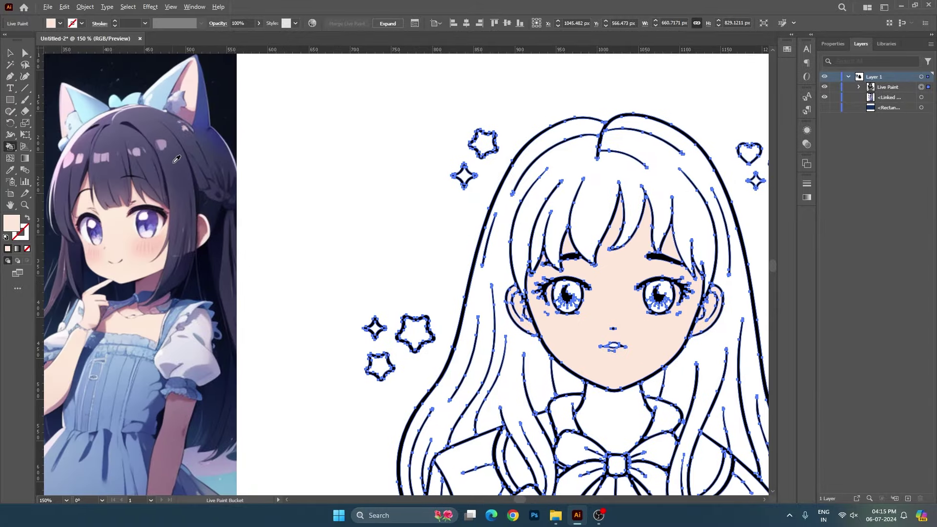
alt+click(191, 264)
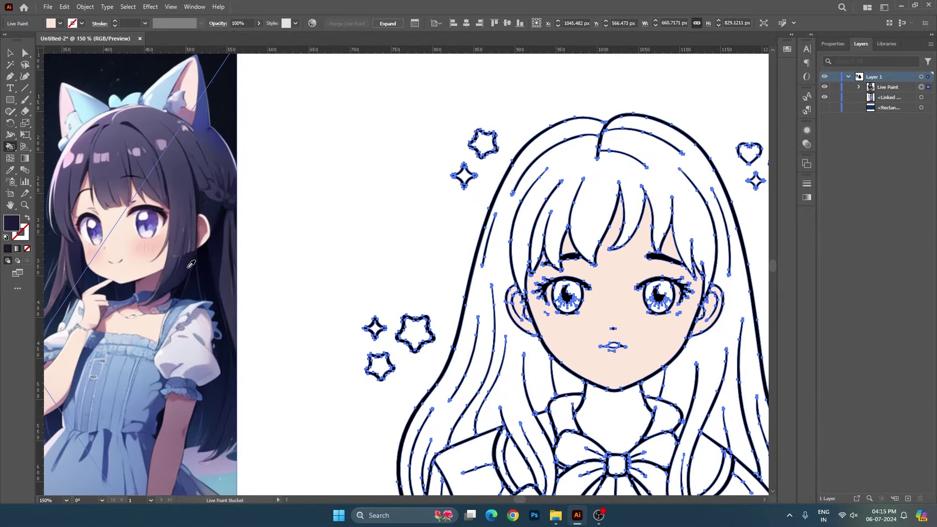
click(480, 258)
Step: Resample the reference skin tone and fill the neck peach
scroll(429, 194, down, 1)
scroll(429, 194, right, 1)
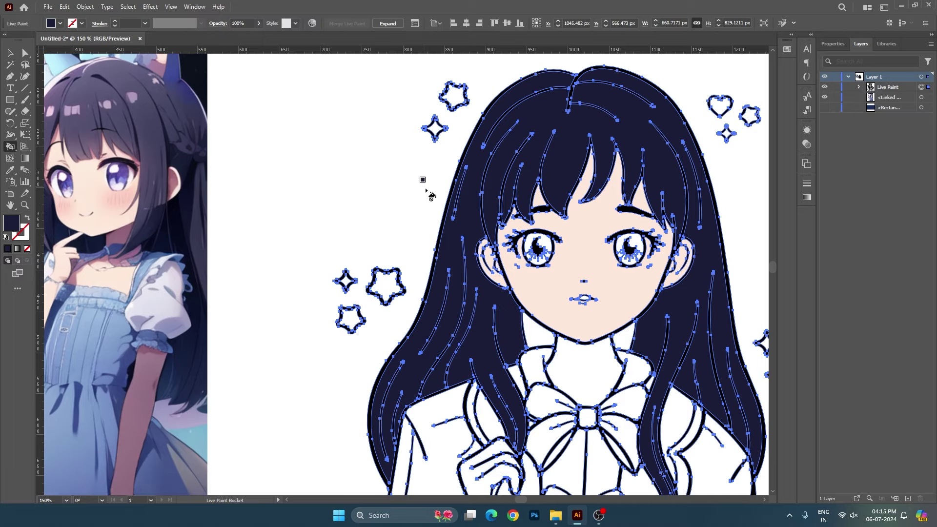
scroll(431, 195, right, 3)
scroll(429, 220, down, 3)
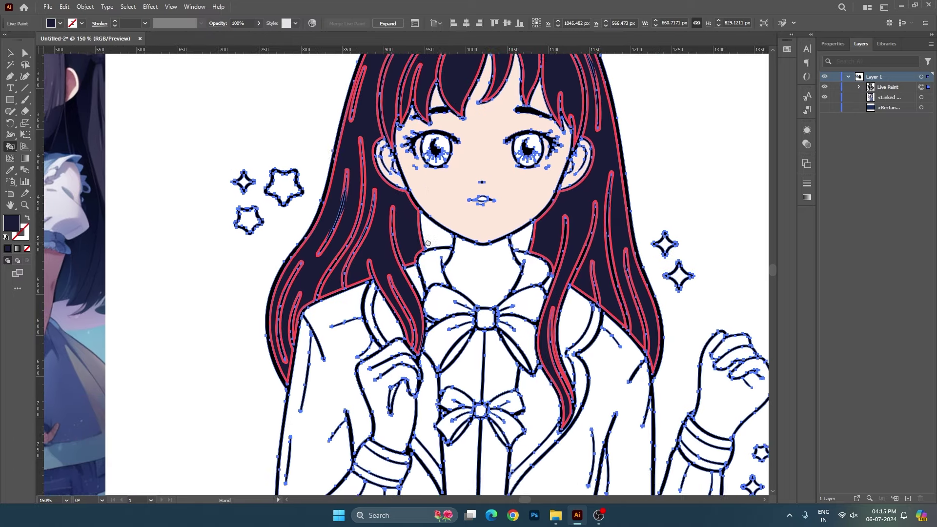
drag(427, 243, 522, 280)
alt+click(546, 234)
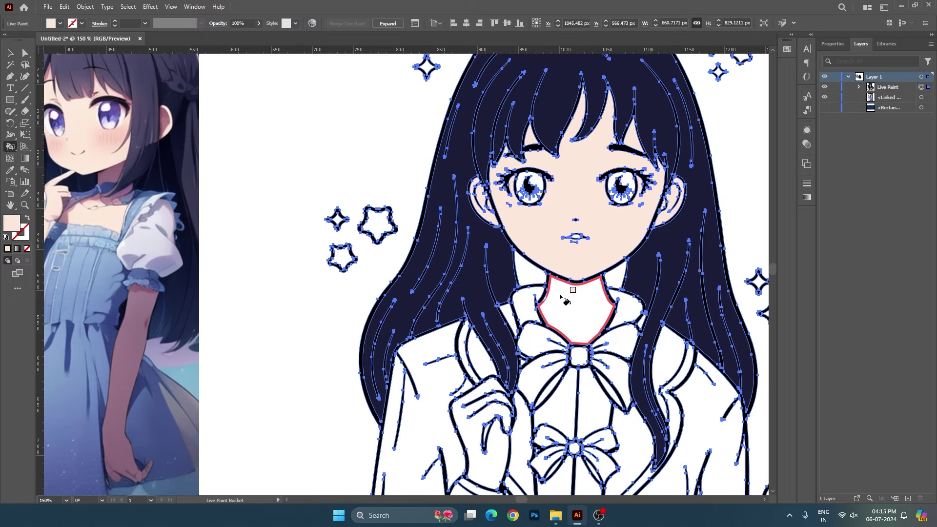
Step: Pan back to the reference image to get the pink for the collar bow
scroll(570, 331, down, 1)
scroll(571, 332, right, 1)
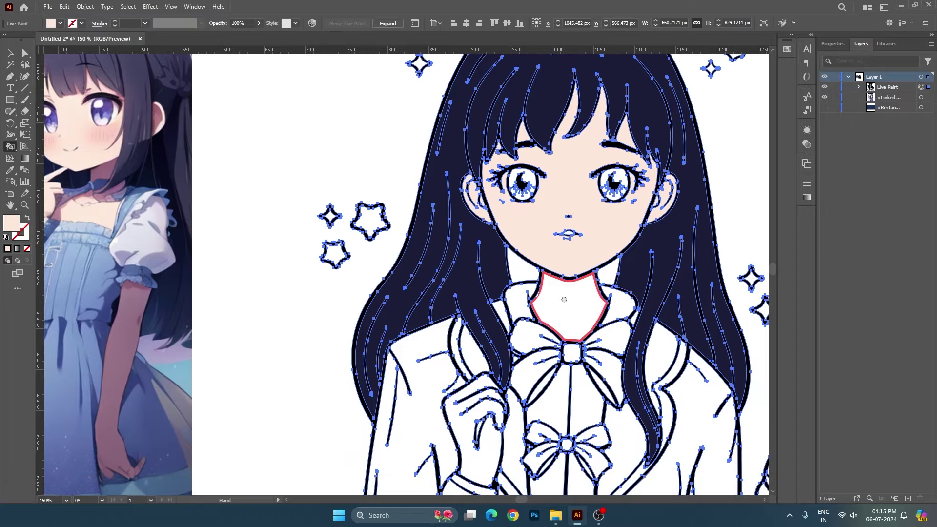
scroll(584, 368, down, 1)
scroll(584, 368, left, 1)
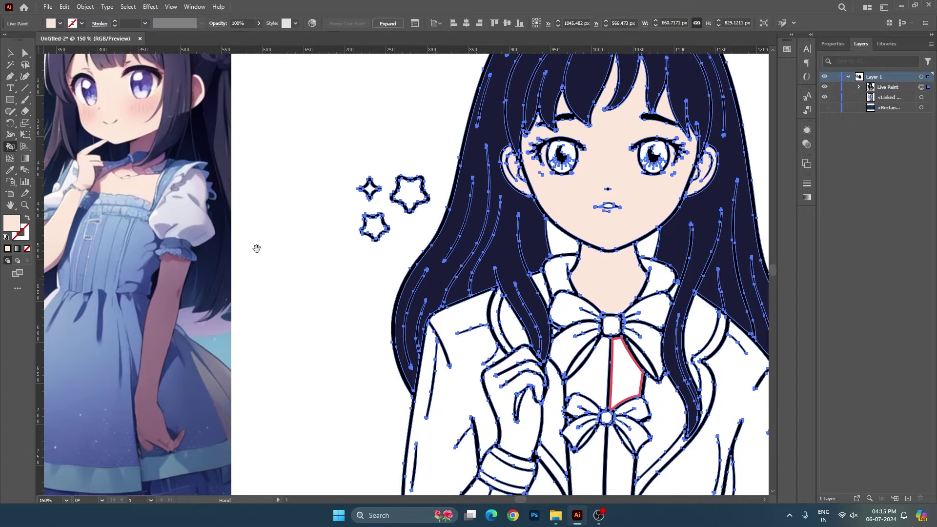
drag(257, 257, 506, 250)
scroll(506, 250, right, 2)
scroll(303, 259, up, 3)
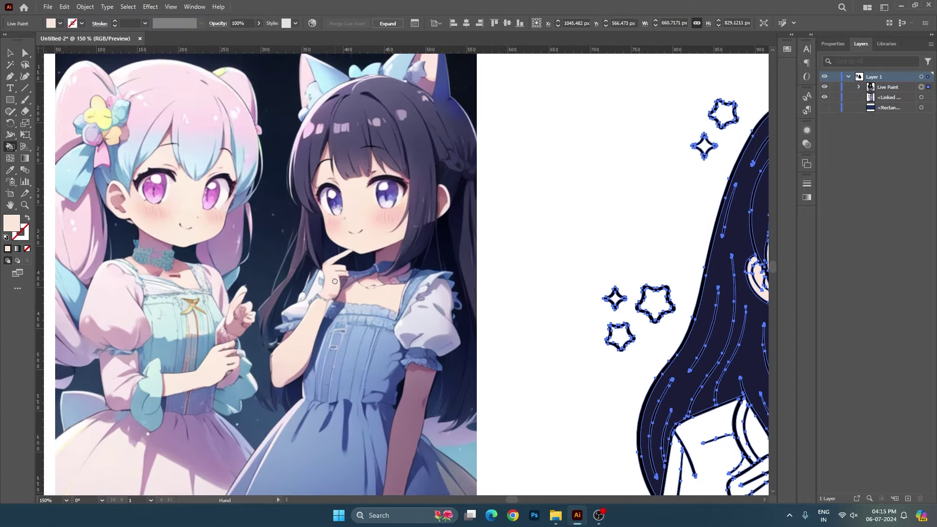
scroll(303, 258, right, 5)
scroll(303, 258, left, 5)
scroll(303, 259, down, 1)
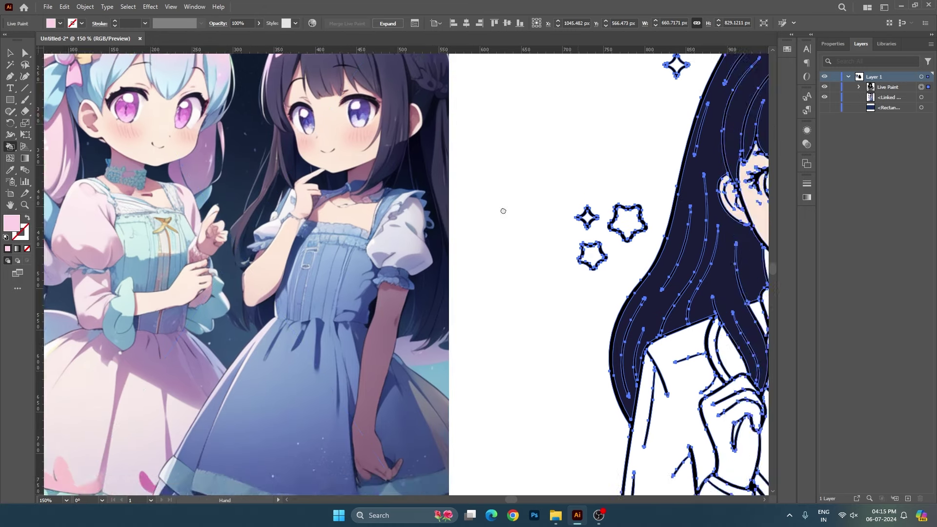
scroll(501, 209, right, 5)
scroll(501, 209, down, 2)
Step: Fill the collar bow's left loop, knot and right loop pink
click(483, 300)
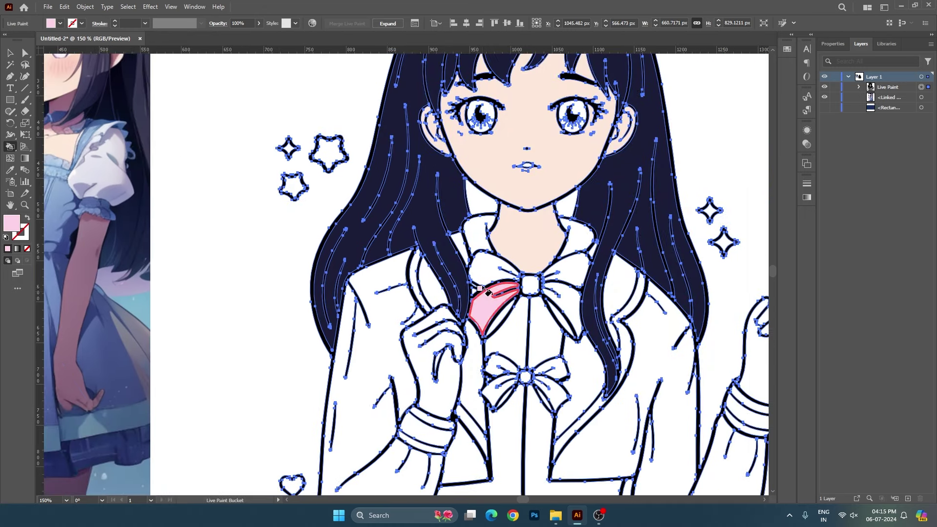
click(486, 272)
click(527, 282)
click(566, 267)
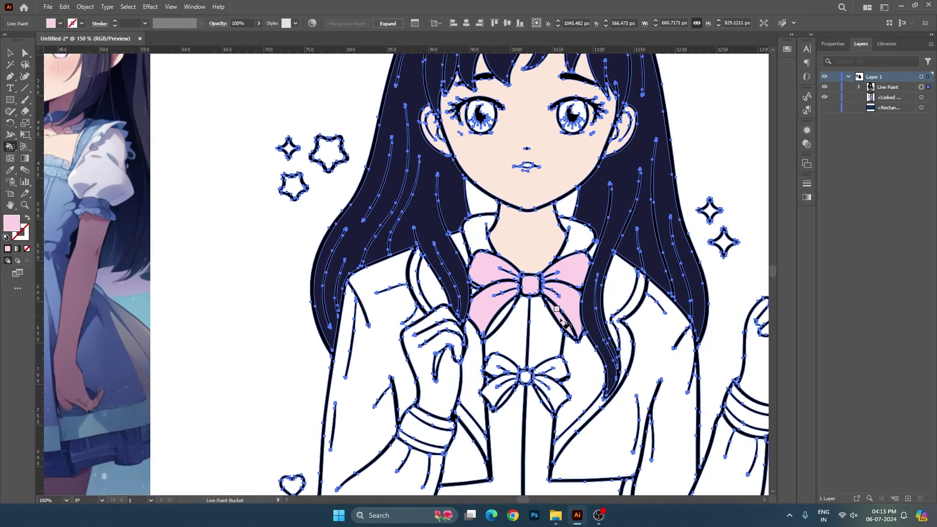
scroll(569, 273, down, 3)
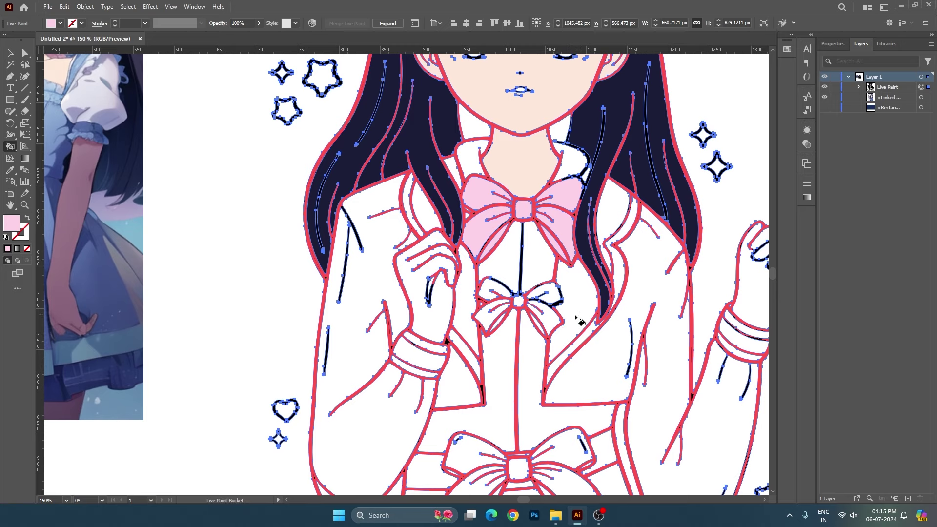
scroll(546, 332, up, 2)
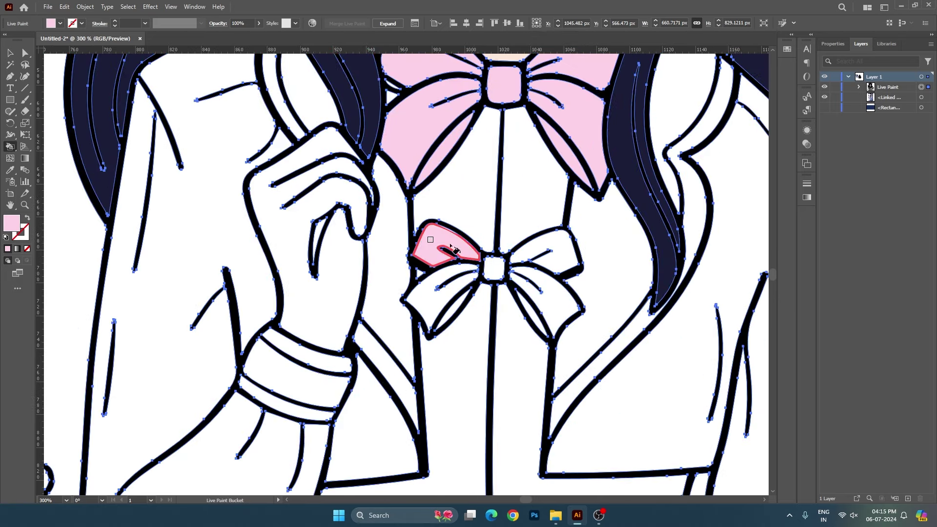
Step: Fill both loops and remaining regions of the small middle bow pink
click(445, 307)
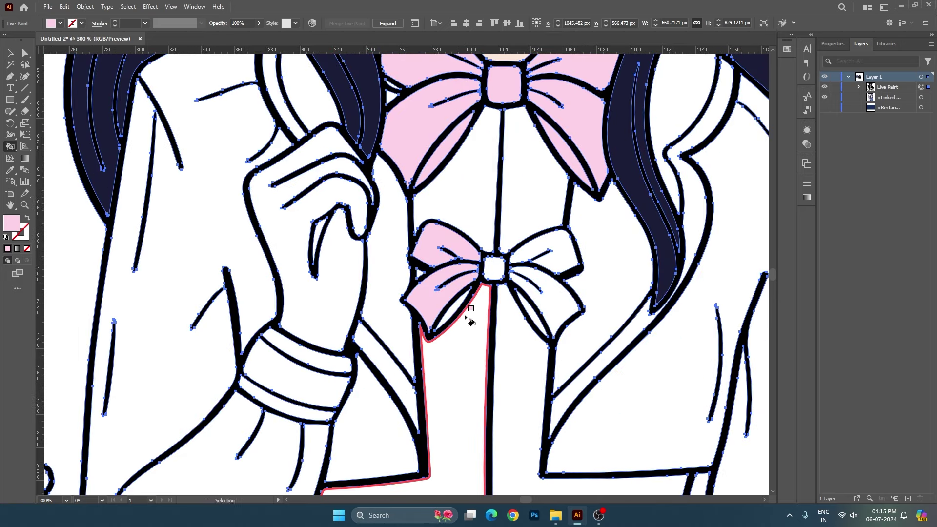
click(561, 305)
scroll(535, 316, up, 2)
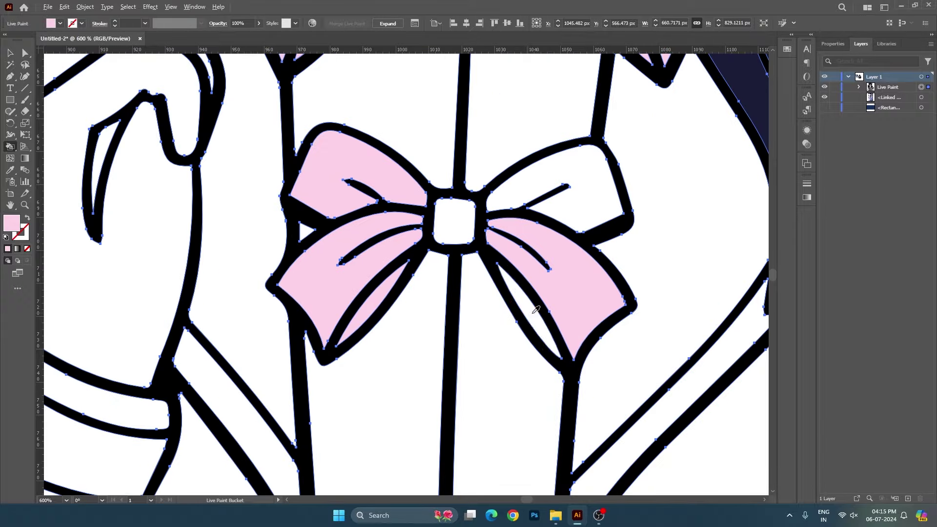
click(532, 303)
click(573, 208)
scroll(502, 149, down, 5)
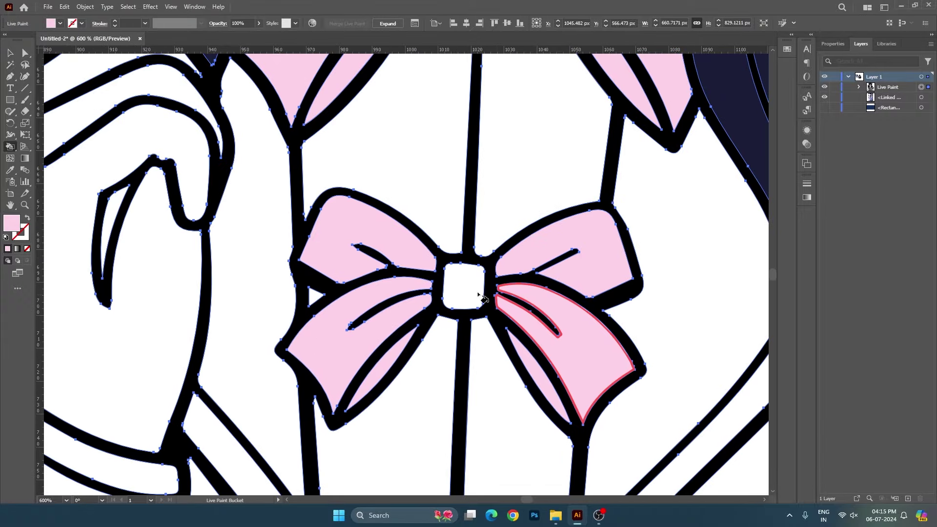
scroll(518, 228, up, 3)
scroll(519, 229, up, 3)
scroll(518, 228, down, 5)
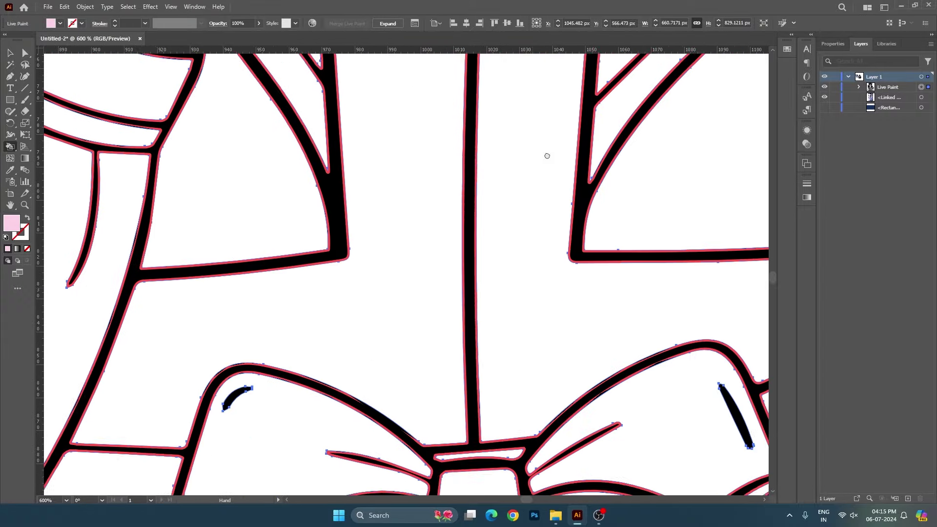
Step: Fill the lower bow's knot, loops, tails and the strip below the knot pink
click(494, 243)
click(339, 315)
click(322, 230)
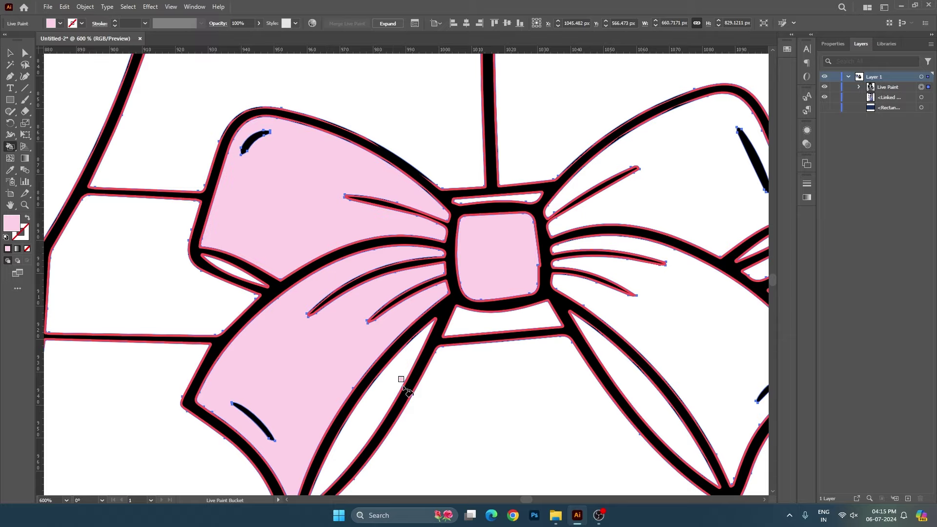
click(502, 320)
click(605, 344)
click(635, 288)
click(678, 220)
Step: Sample light blue from the reference dress and fill the waistband behind the lower bow
scroll(683, 220, down, 3)
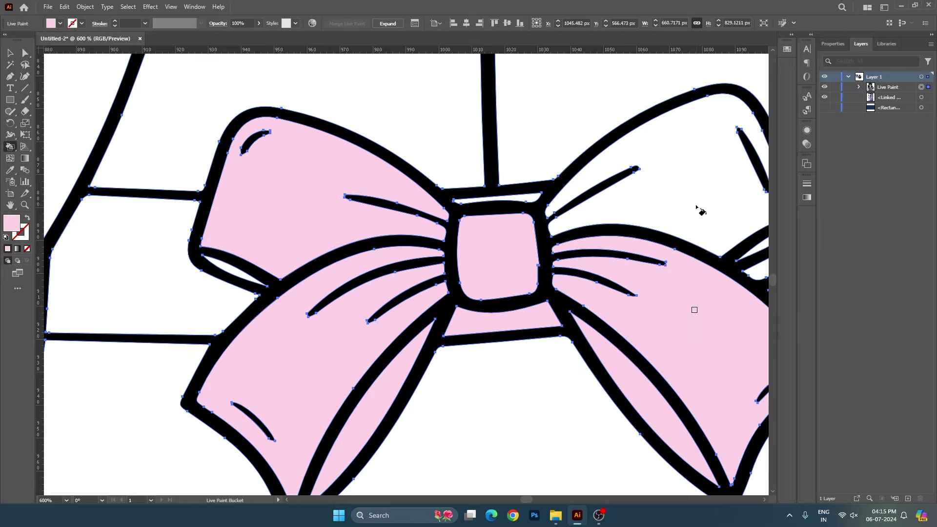
scroll(683, 220, down, 2)
scroll(723, 240, up, 8)
scroll(724, 240, down, 4)
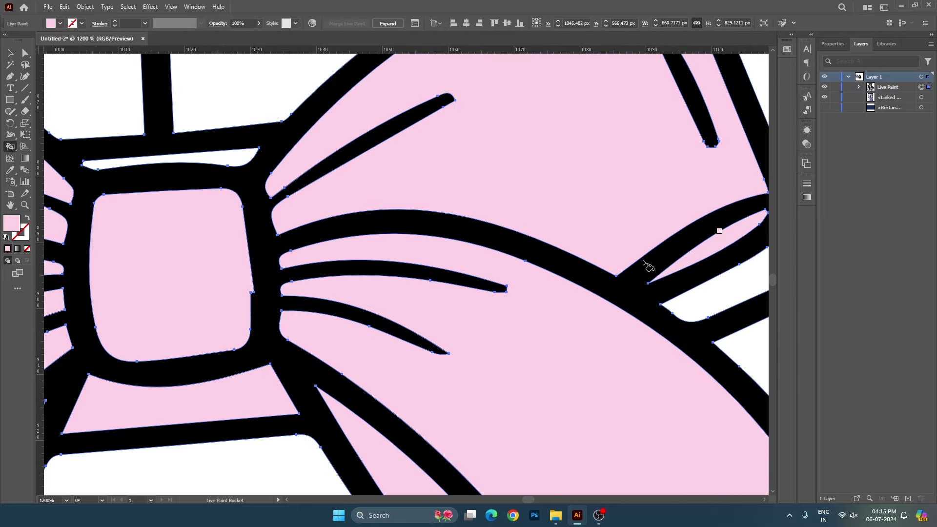
scroll(649, 263, down, 5)
scroll(500, 327, up, 1)
scroll(500, 327, up, 2)
scroll(500, 327, down, 1)
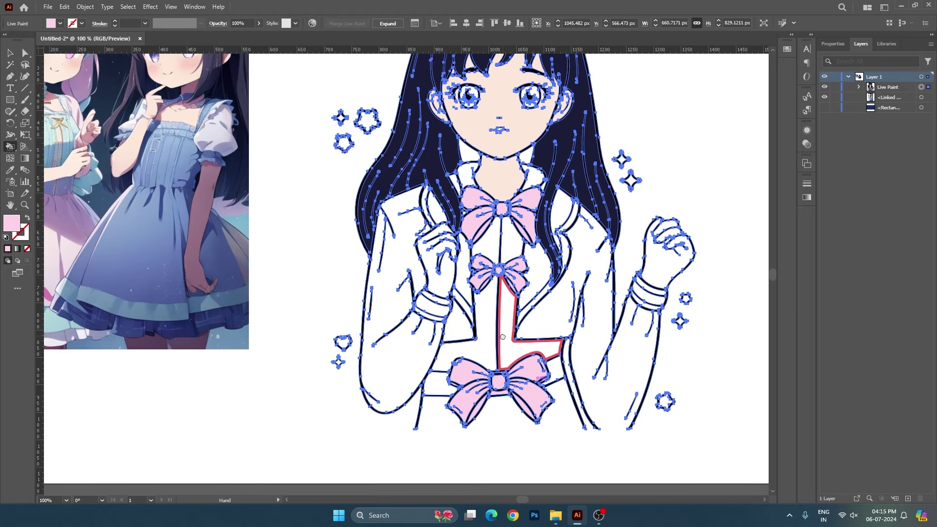
scroll(512, 327, up, 1)
scroll(561, 351, up, 1)
scroll(607, 393, up, 1)
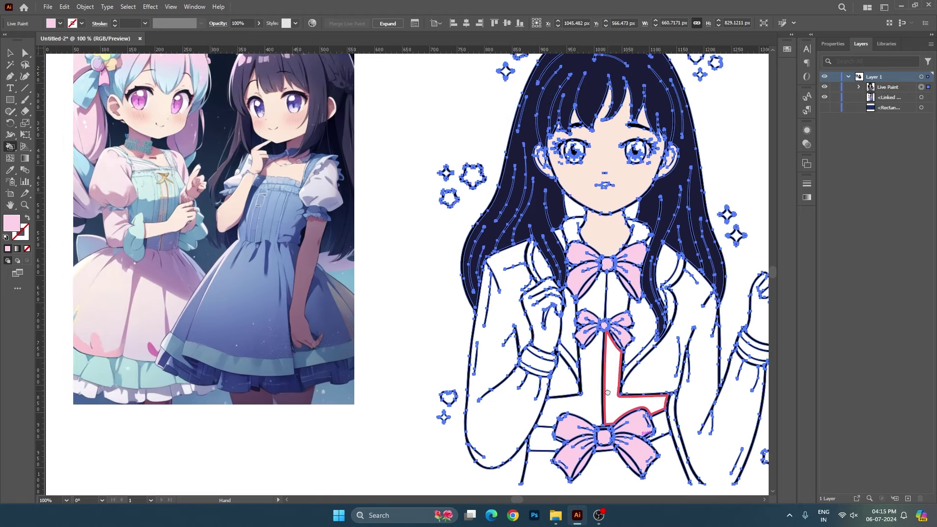
alt+click(171, 155)
scroll(363, 264, down, 5)
scroll(363, 264, right, 5)
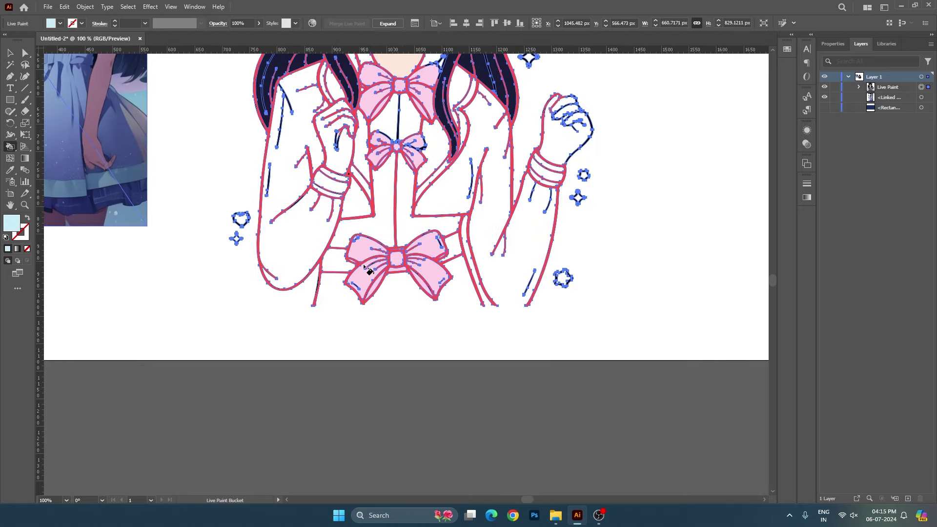
click(338, 261)
drag(450, 215, 476, 343)
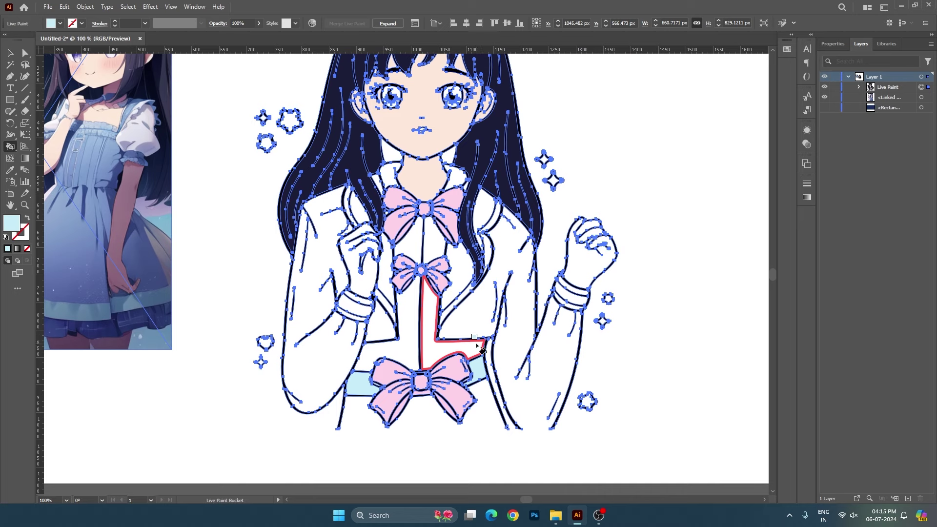
Step: With the Selection tool, zoom out and marquee-select the entire Live Paint girl drawing
key(v)
click(626, 327)
key(ctrl+minus)
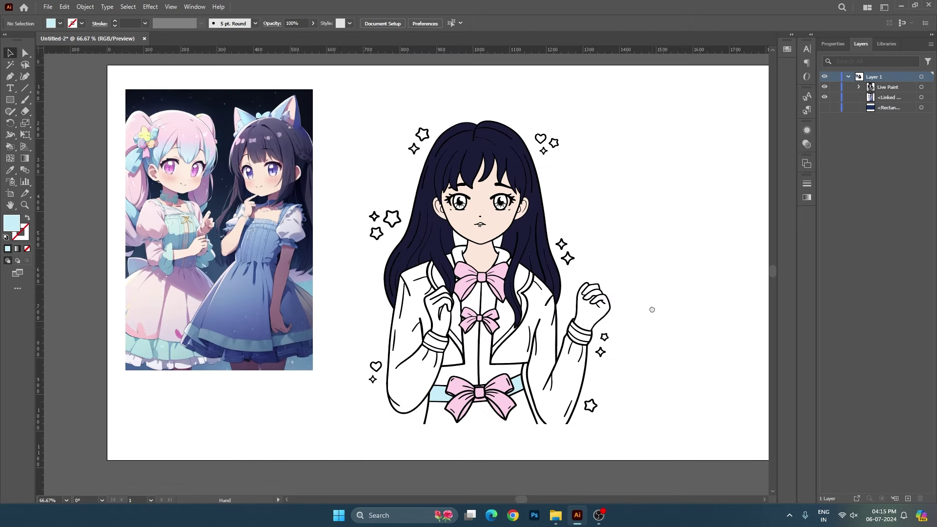
drag(652, 309, 644, 309)
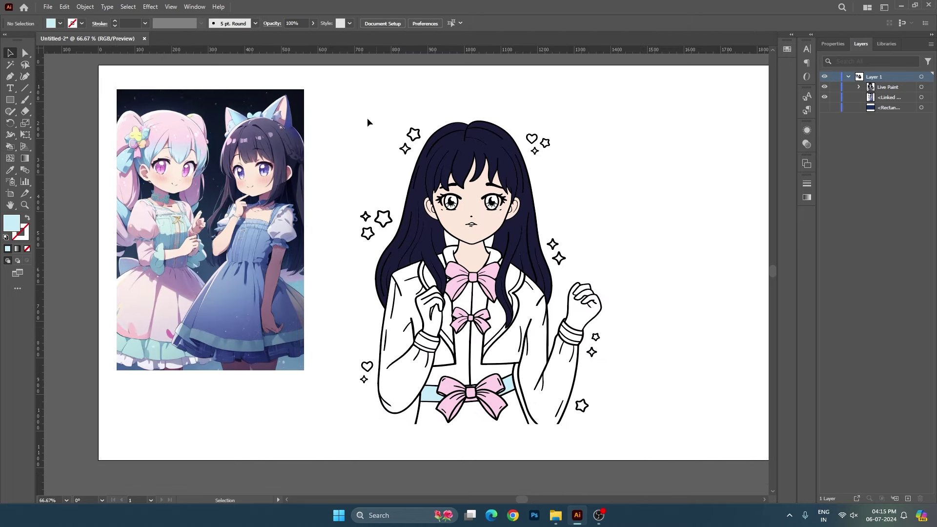
drag(396, 214, 675, 451)
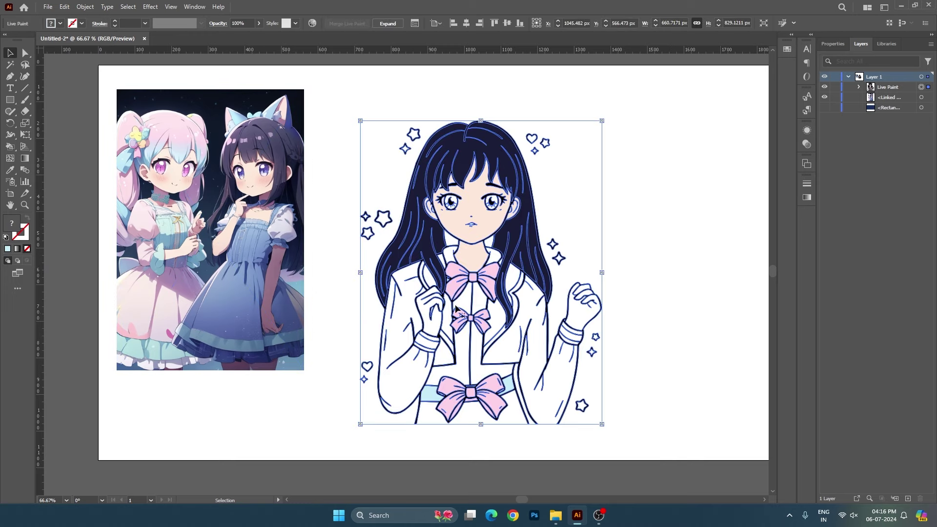
Step: With the Live Paint Bucket, fill the left hand and right fist peach
scroll(456, 309, up, 1)
scroll(456, 308, up, 1)
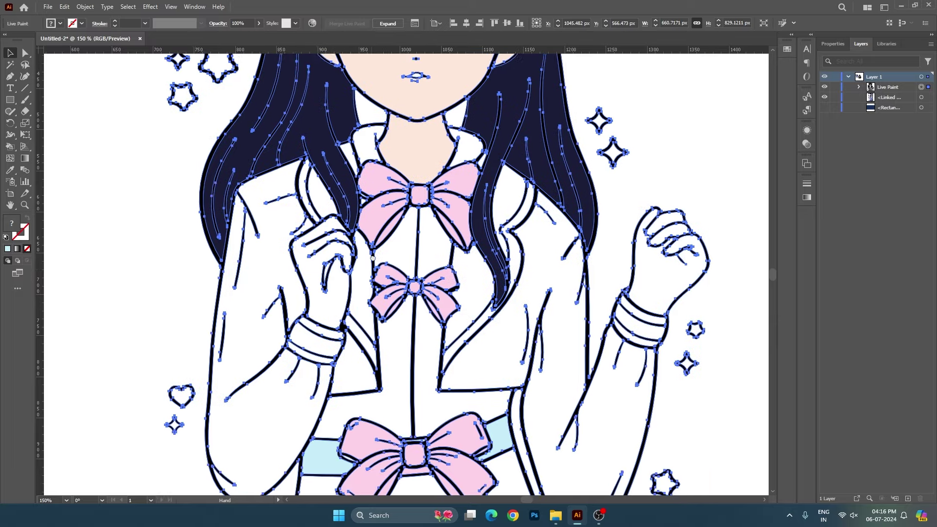
scroll(97, 174, up, 2)
key(k)
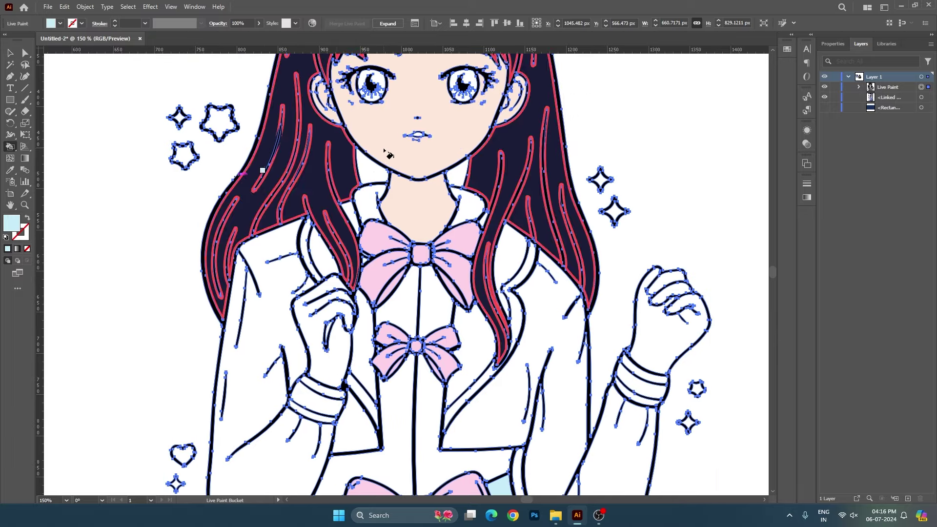
click(335, 343)
scroll(488, 282, down, 2)
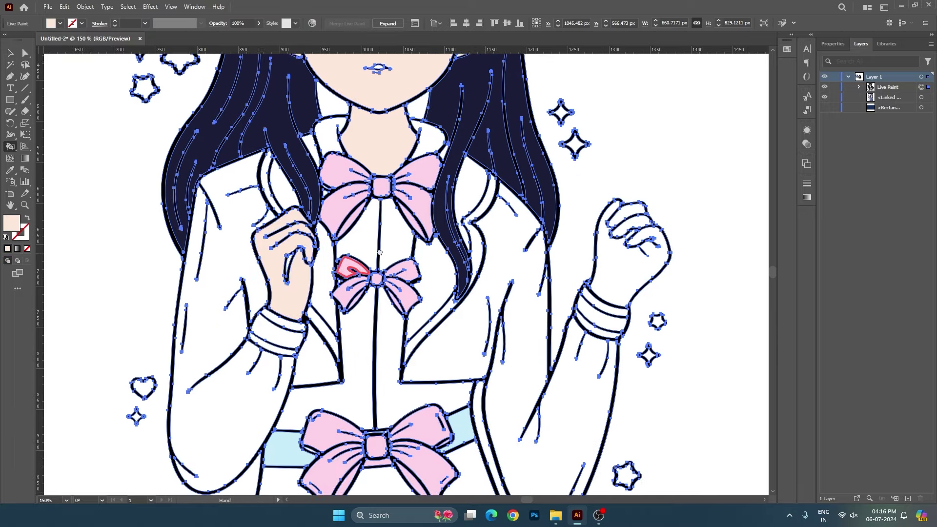
click(641, 222)
Step: Sample light blue from the reference dress and fill the left sleeve
scroll(641, 222, up, 2)
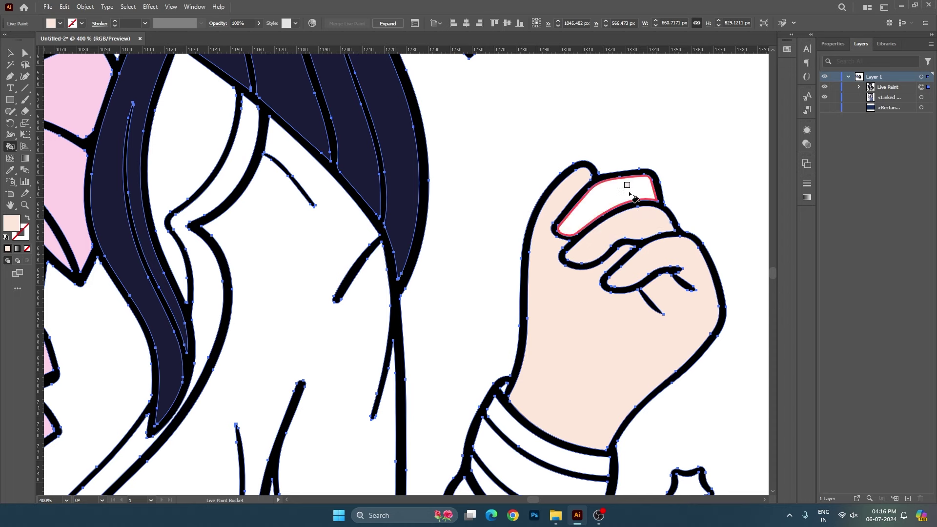
scroll(624, 196, down, 3)
scroll(277, 268, up, 2)
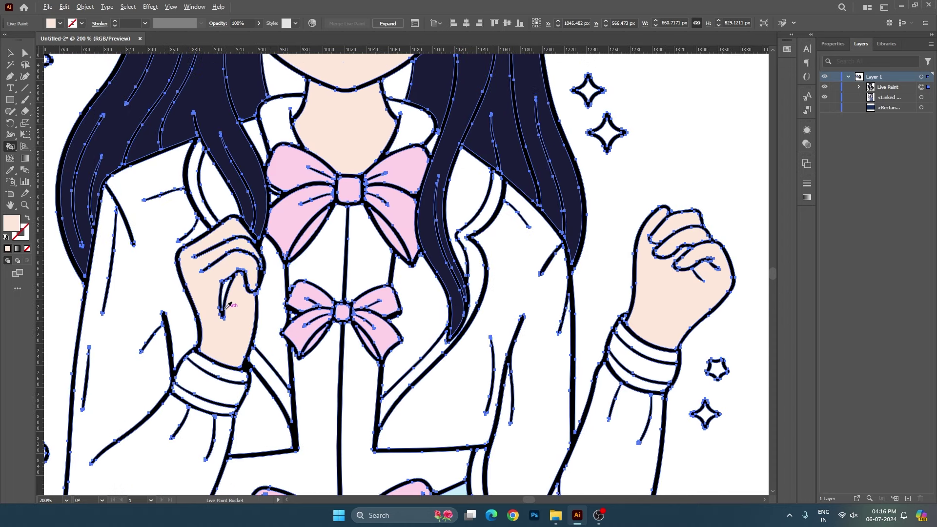
scroll(249, 308, down, 3)
scroll(550, 317, up, 2)
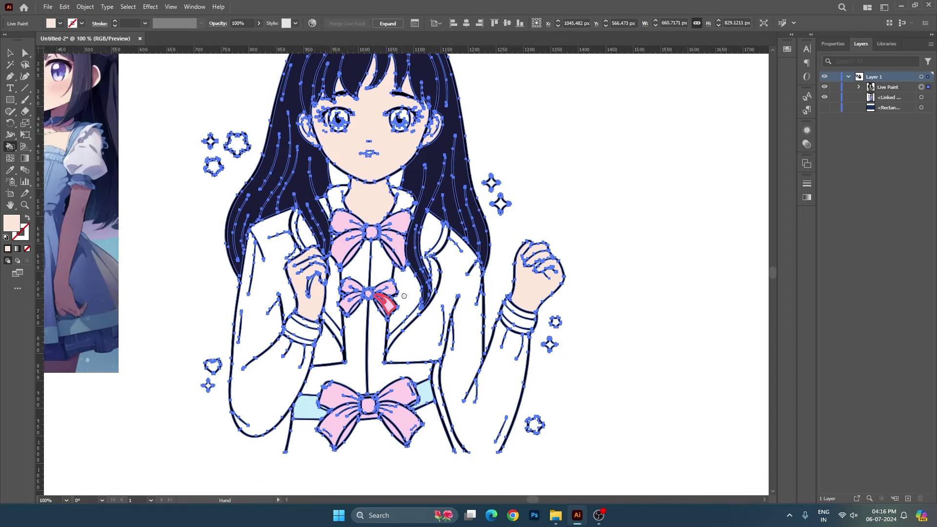
drag(550, 316, 587, 339)
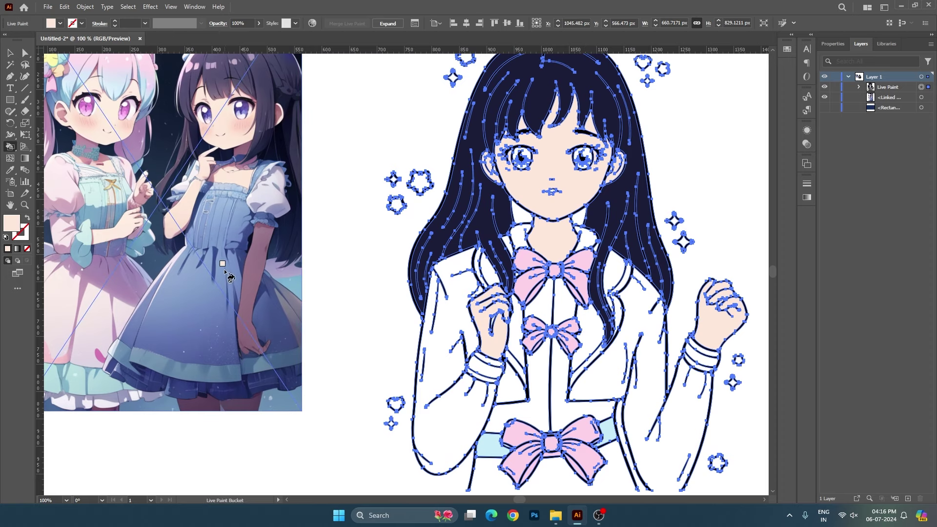
alt+click(194, 271)
mouse_move(439, 365)
mouse_down()
mouse_move(351, 306)
mouse_move(280, 283)
mouse_up()
click(349, 306)
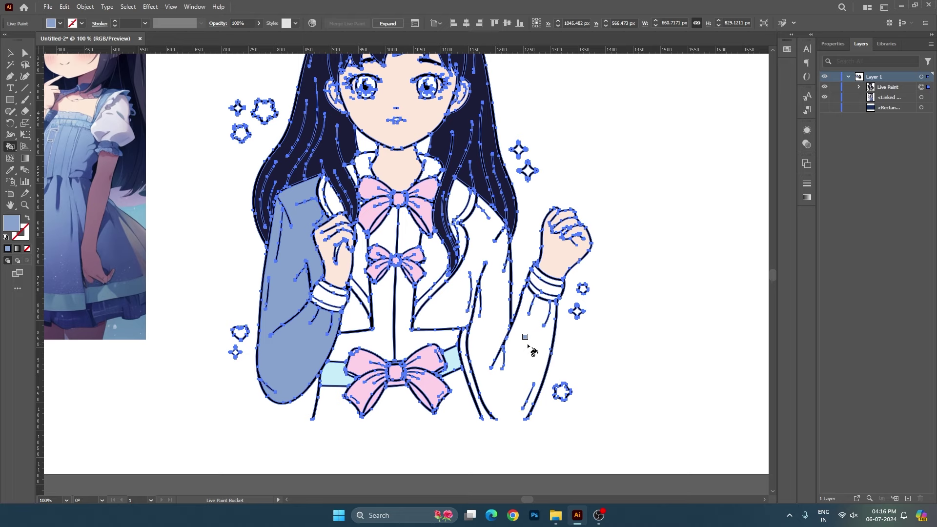
Step: Paint the cuff's middle band sleeve blue and the cuff and wristband bands dark blue
drag(532, 350, 641, 372)
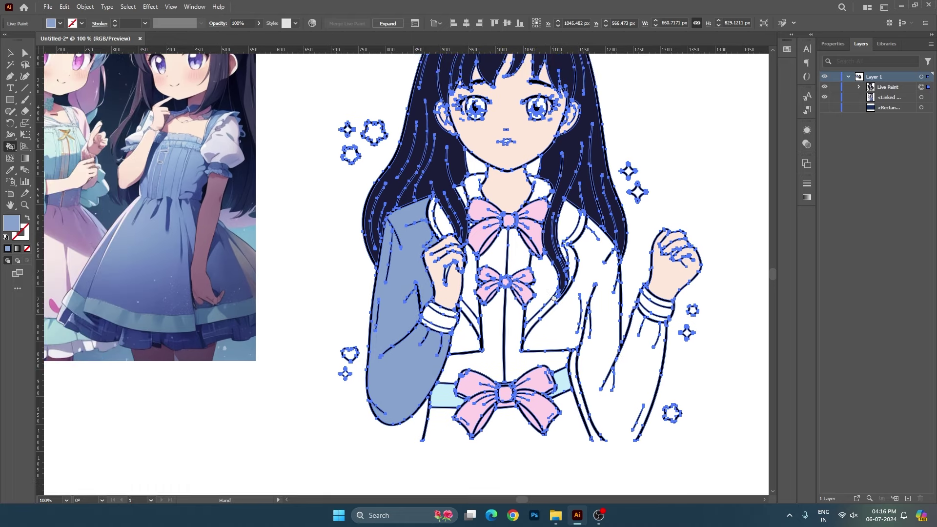
scroll(446, 322, up, 3)
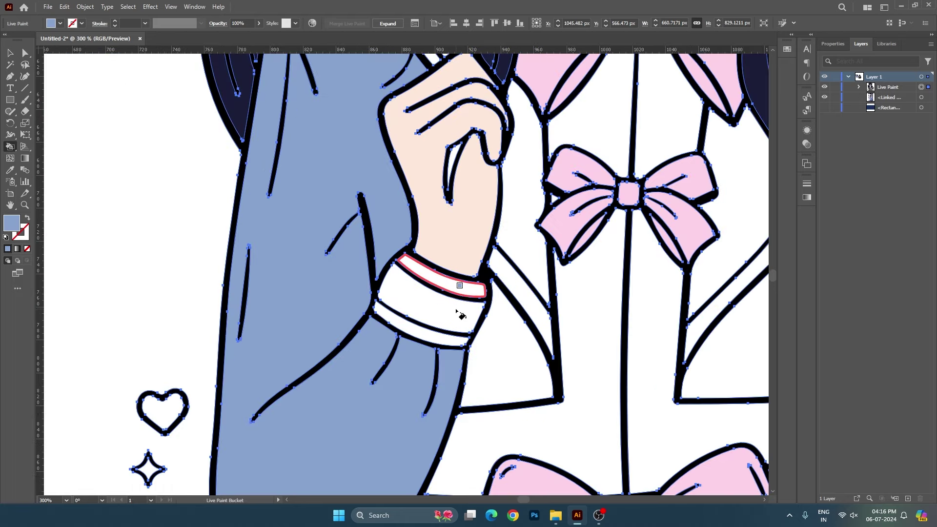
click(456, 312)
scroll(450, 305, down, 2)
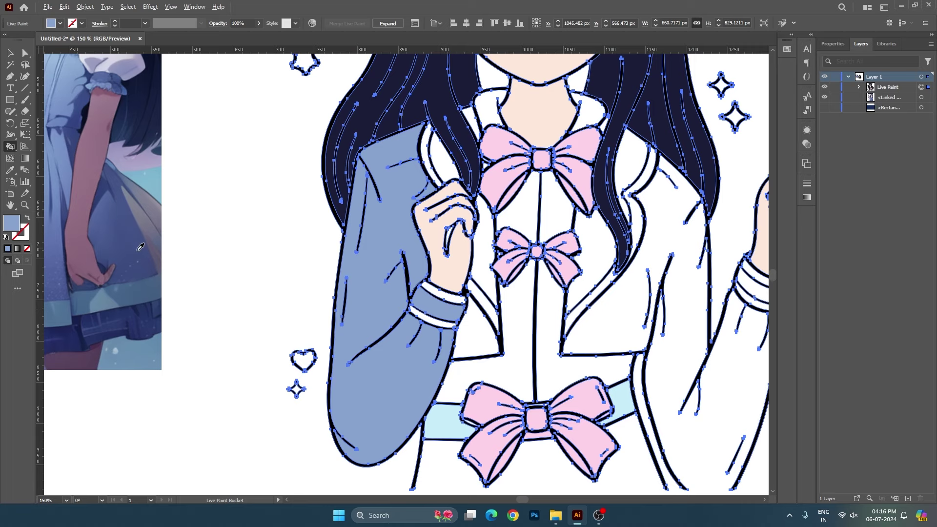
alt+click(122, 223)
scroll(456, 300, up, 2)
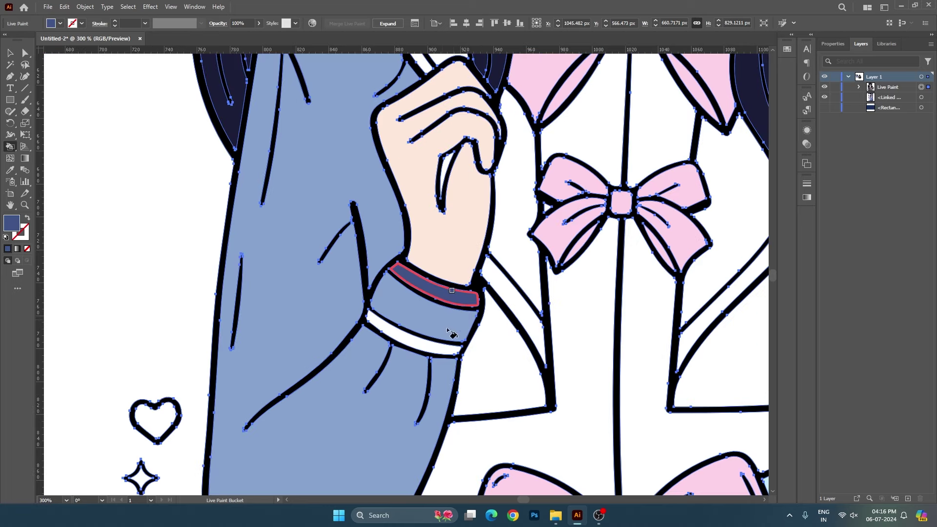
click(432, 287)
click(430, 350)
scroll(430, 351, down, 1)
scroll(536, 293, right, 5)
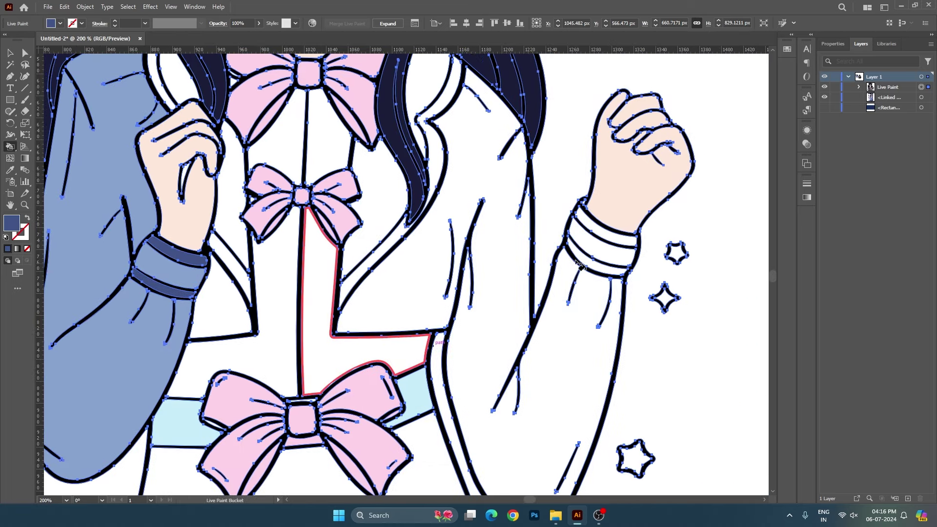
click(613, 237)
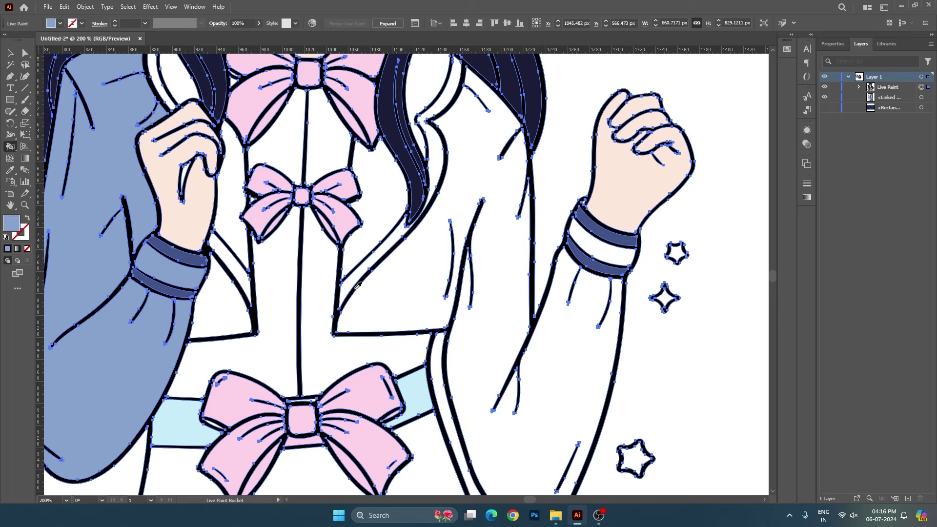
click(601, 251)
Step: Fill the hair gap, the fold inside the hand and both sides of the jacket's centre line blue
scroll(553, 242, down, 2)
scroll(554, 246, up, 2)
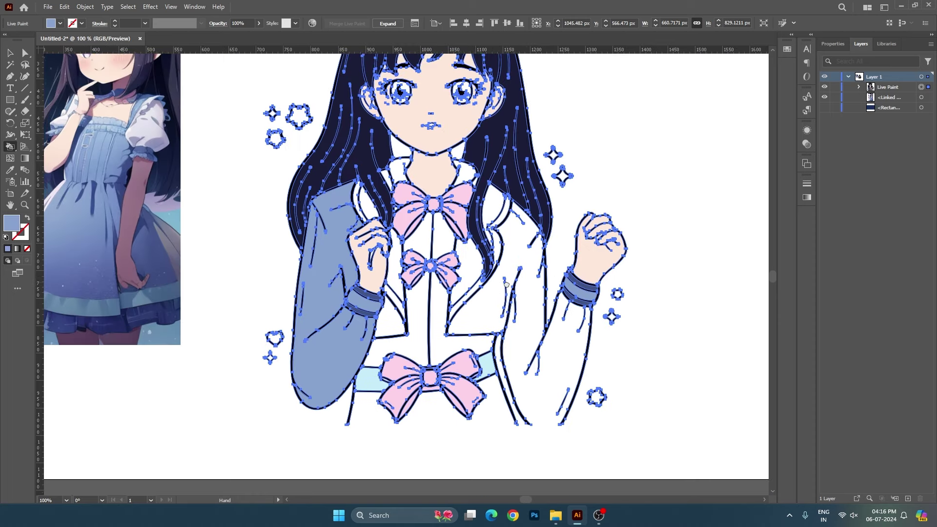
drag(493, 329, 501, 348)
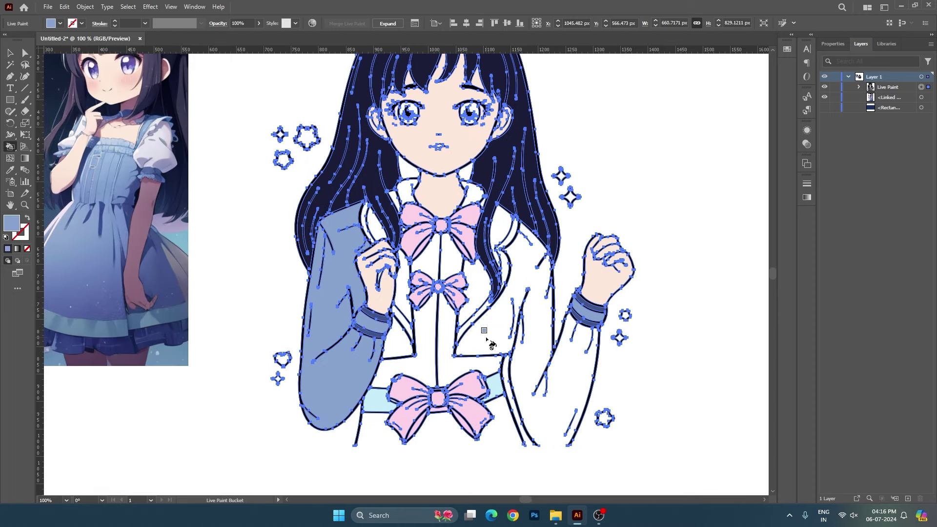
scroll(408, 318, up, 4)
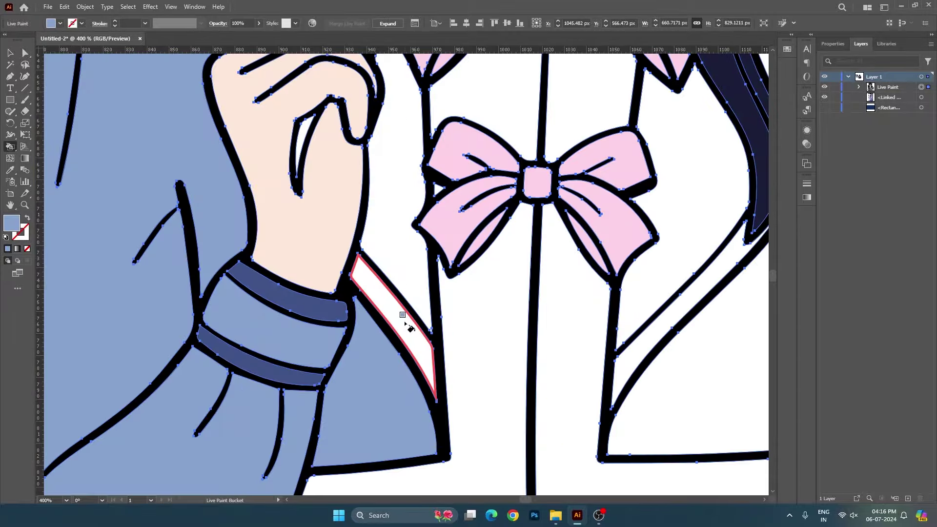
mouse_move(420, 143)
mouse_down()
mouse_move(426, 358)
mouse_move(451, 417)
mouse_up()
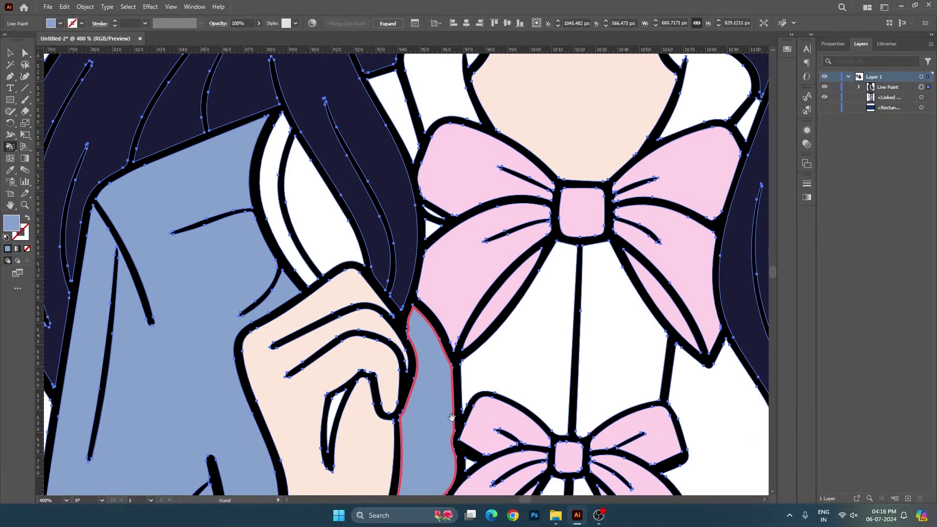
click(306, 210)
click(336, 414)
scroll(463, 408, down, 1)
scroll(463, 405, down, 2)
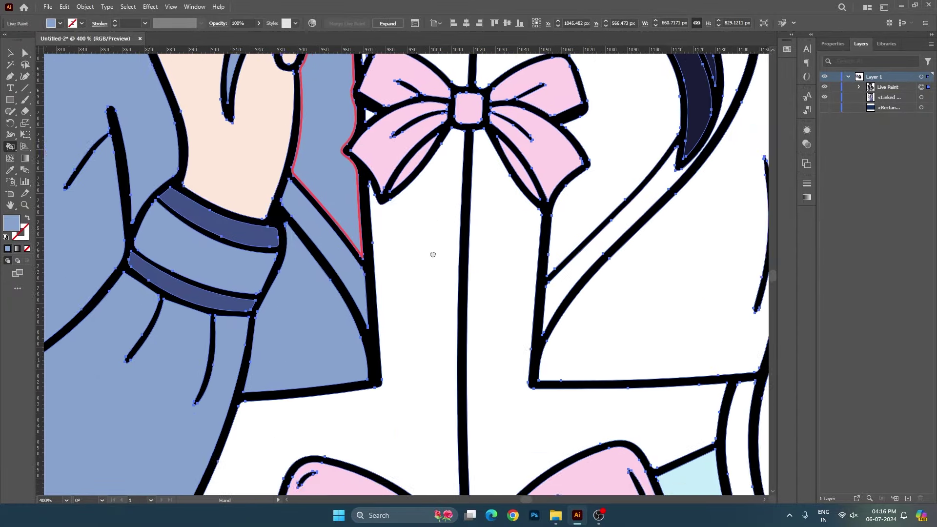
scroll(429, 341, down, 3)
scroll(381, 342, down, 1)
click(361, 342)
click(396, 349)
Step: Fill the area between the bows, both collars and the collar-tip triangle blue
scroll(396, 350, up, 3)
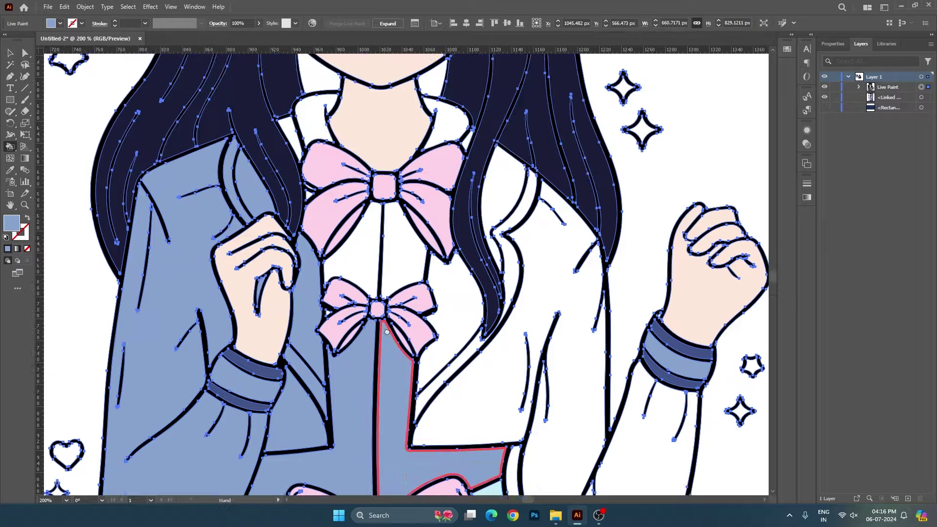
scroll(385, 312, up, 1)
click(395, 283)
click(318, 150)
click(447, 153)
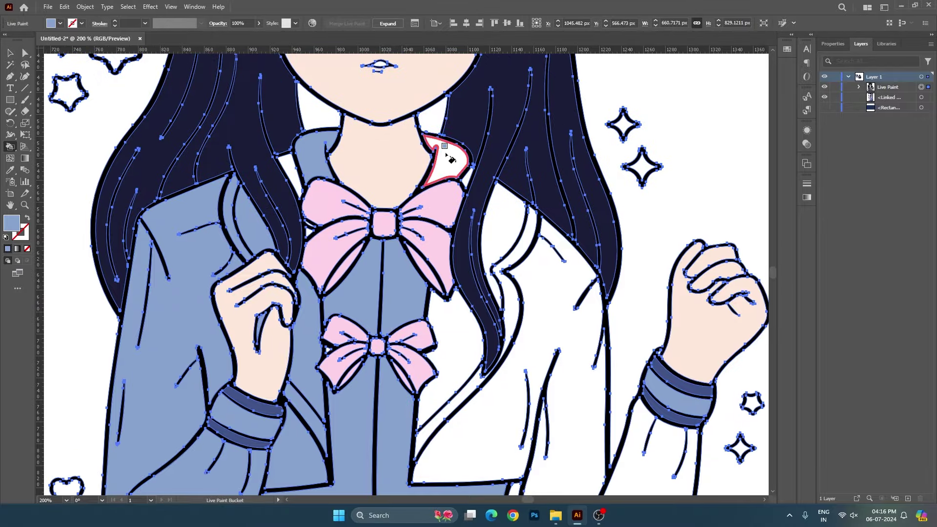
scroll(480, 153, up, 4)
click(432, 188)
scroll(432, 188, down, 4)
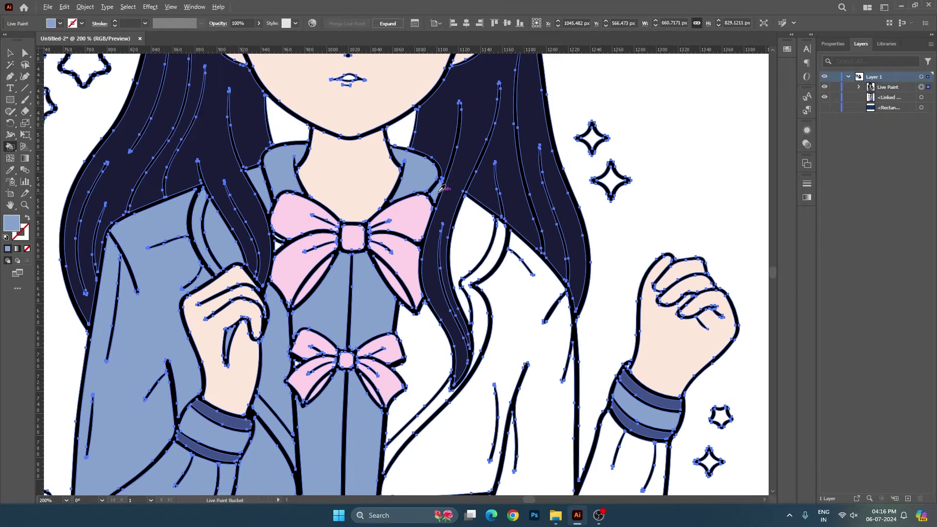
scroll(495, 283, down, 3)
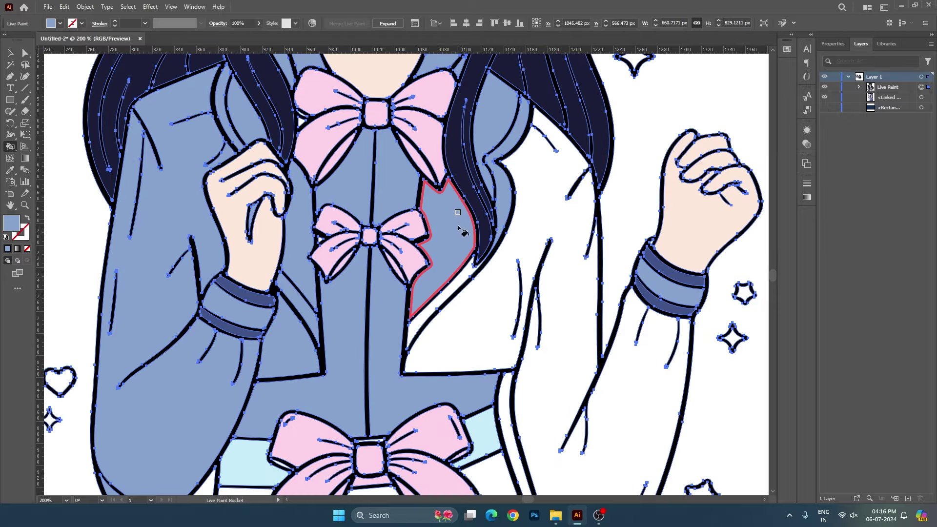
scroll(483, 278, down, 2)
drag(677, 323, 623, 345)
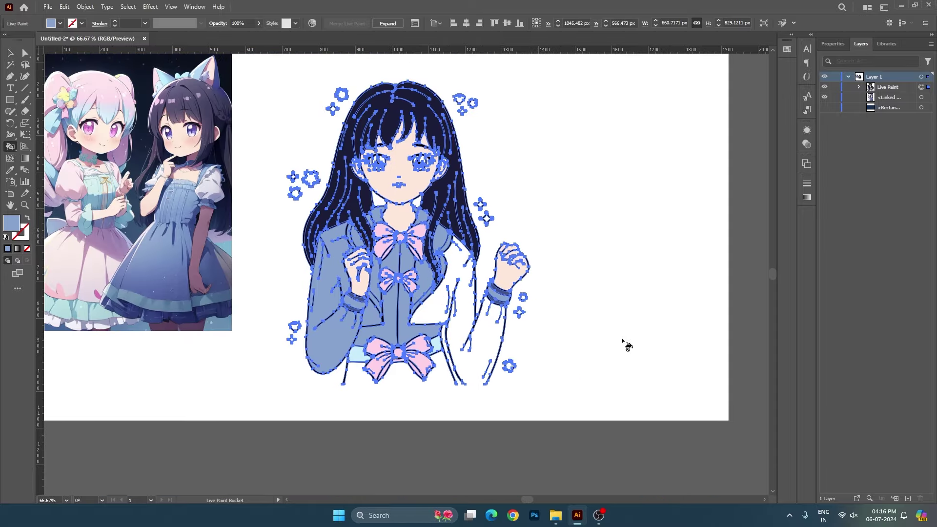
scroll(566, 338, up, 1)
key(v)
click(579, 245)
scroll(617, 322, down, 1)
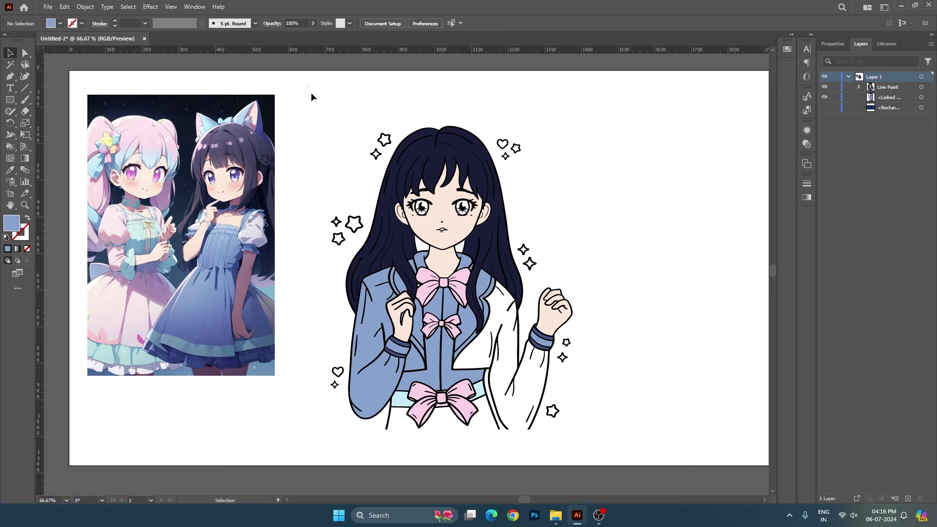
drag(308, 86, 628, 443)
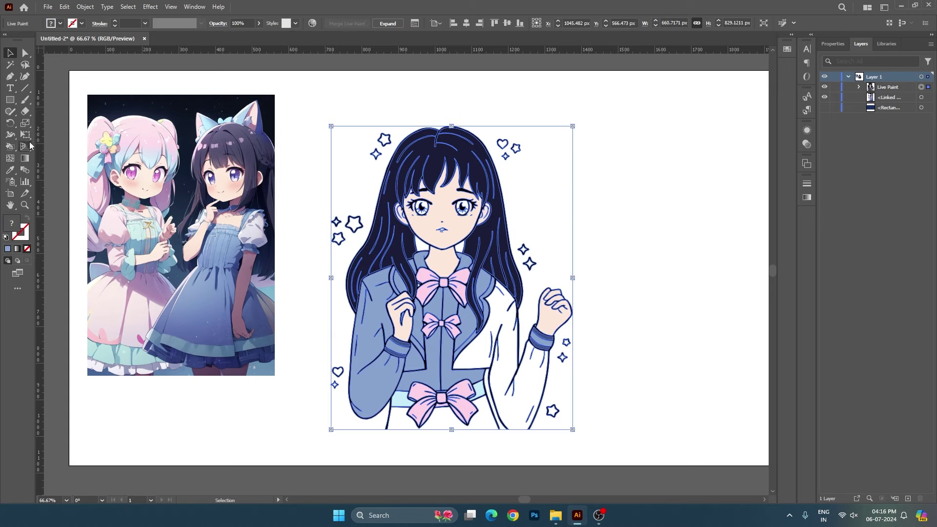
key(k)
scroll(434, 359, up, 1)
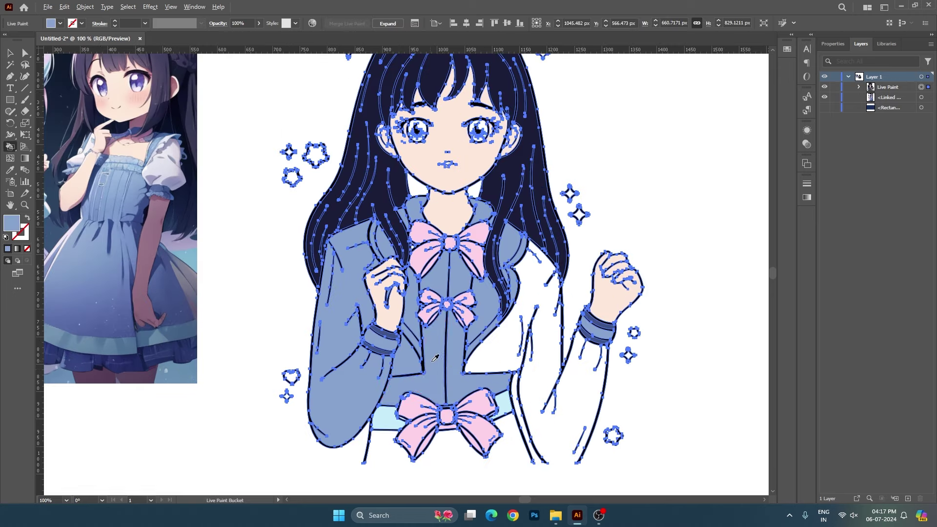
scroll(483, 341, down, 1)
scroll(483, 341, right, 2)
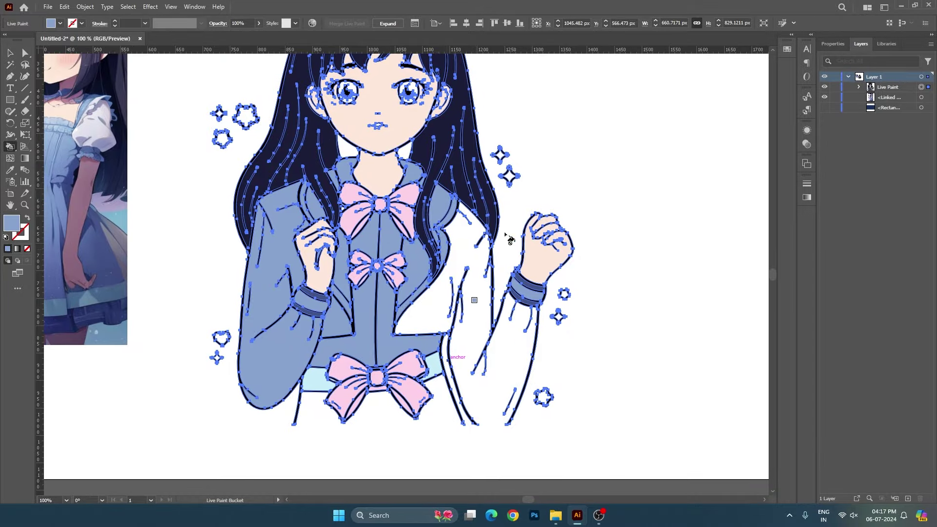
scroll(588, 317, up, 1)
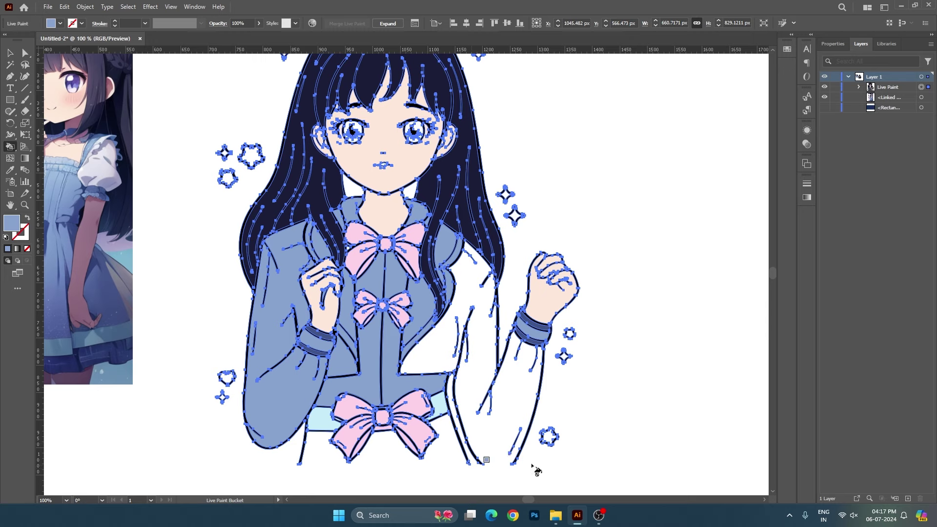
key(v)
scroll(503, 441, up, 1)
scroll(483, 429, up, 3)
Step: Select the Live Paint artwork near the sleeve, then dismiss its context menu
scroll(466, 418, up, 1)
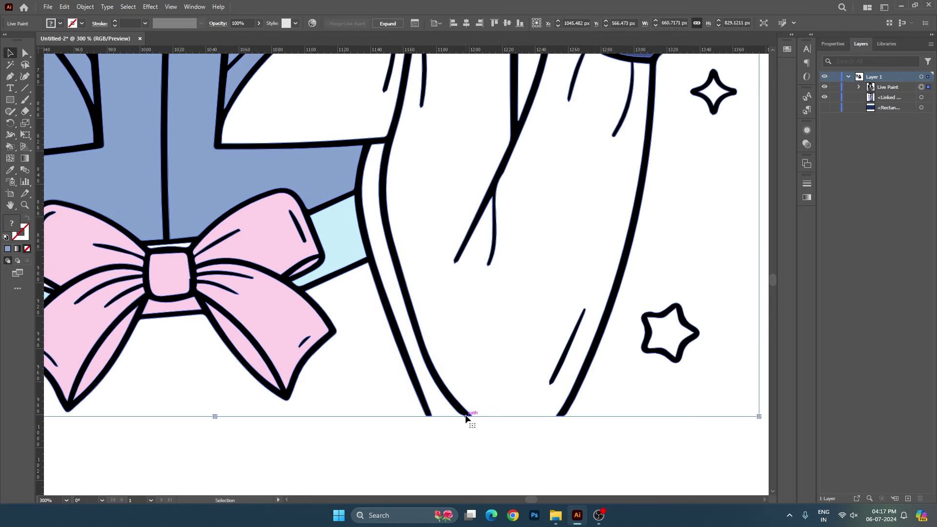
click(605, 423)
scroll(605, 423, down, 1)
scroll(605, 423, right, 1)
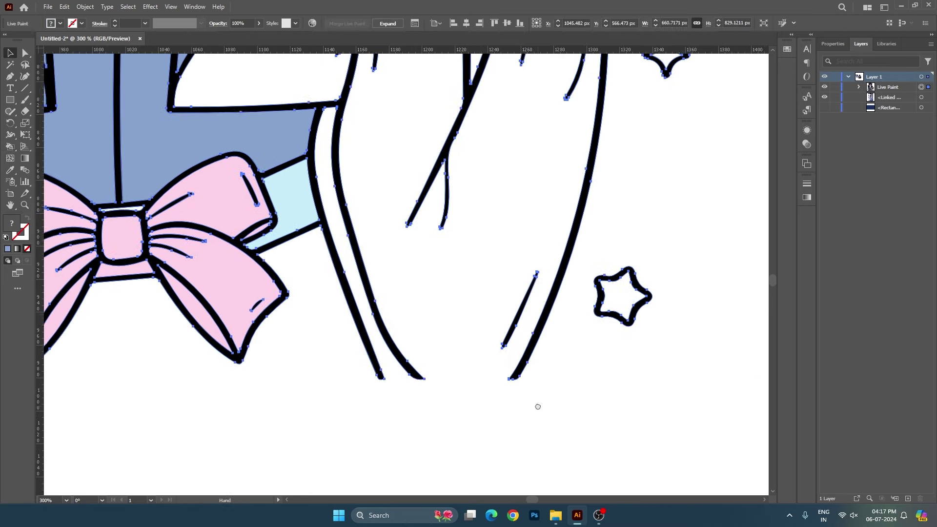
scroll(528, 391, up, 1)
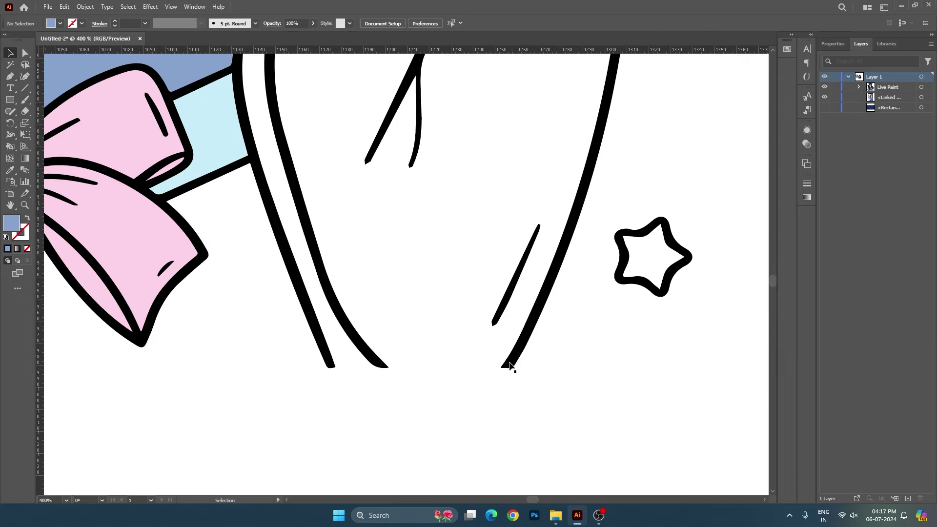
click(515, 359)
right_click(515, 359)
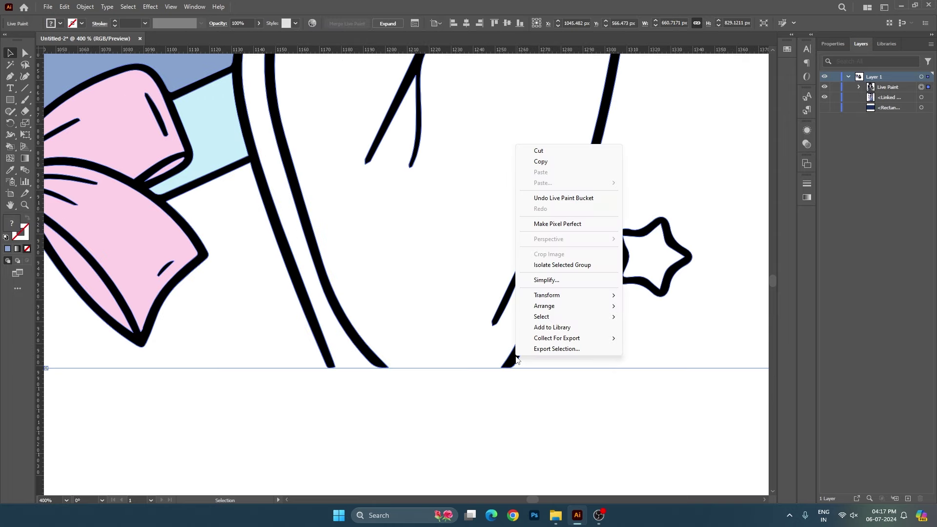
key(Escape)
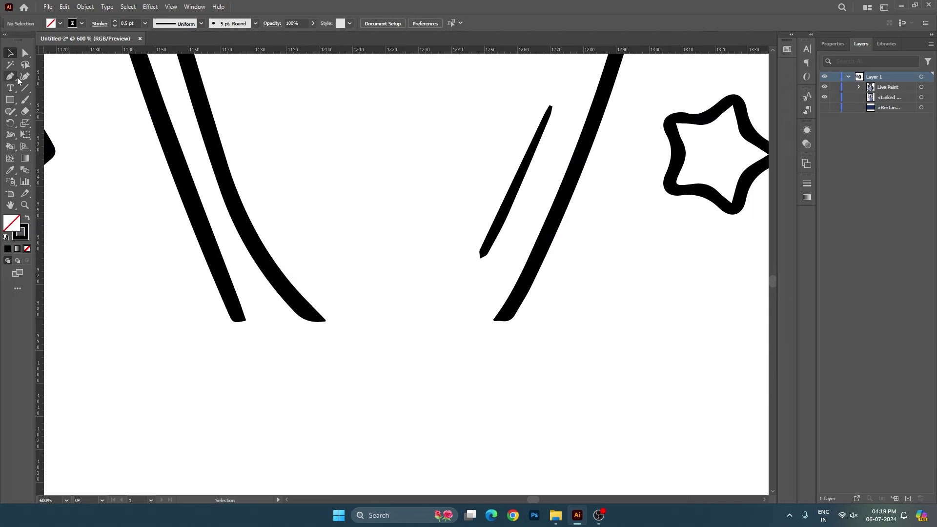
Step: Draw a closed two-curve band between the sleeve stroke ends and eyedropper it solid black
scroll(361, 347, up, 1)
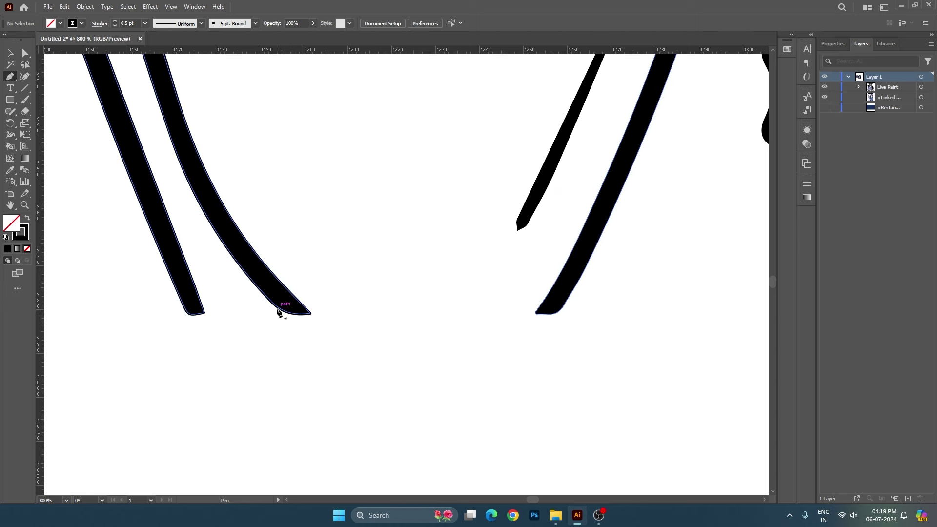
click(278, 307)
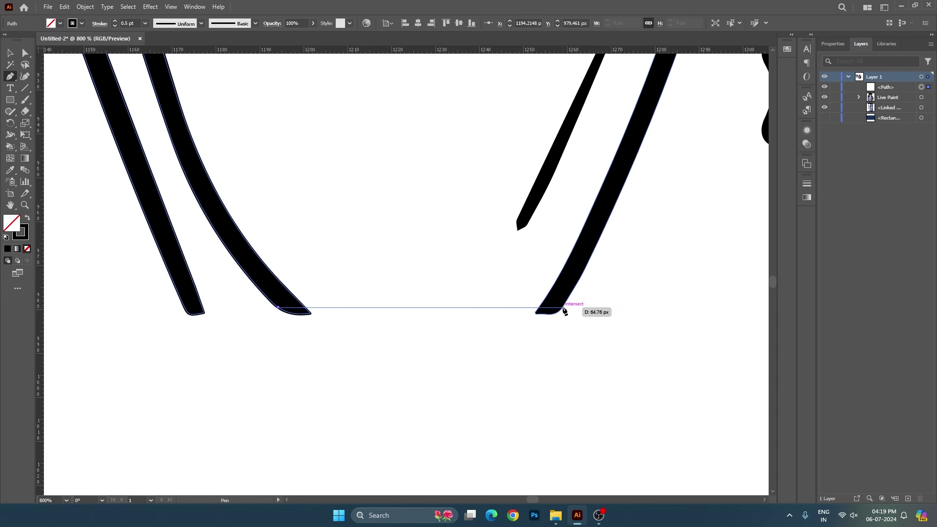
mouse_move(563, 307)
mouse_down()
mouse_move(599, 264)
mouse_move(682, 215)
mouse_up()
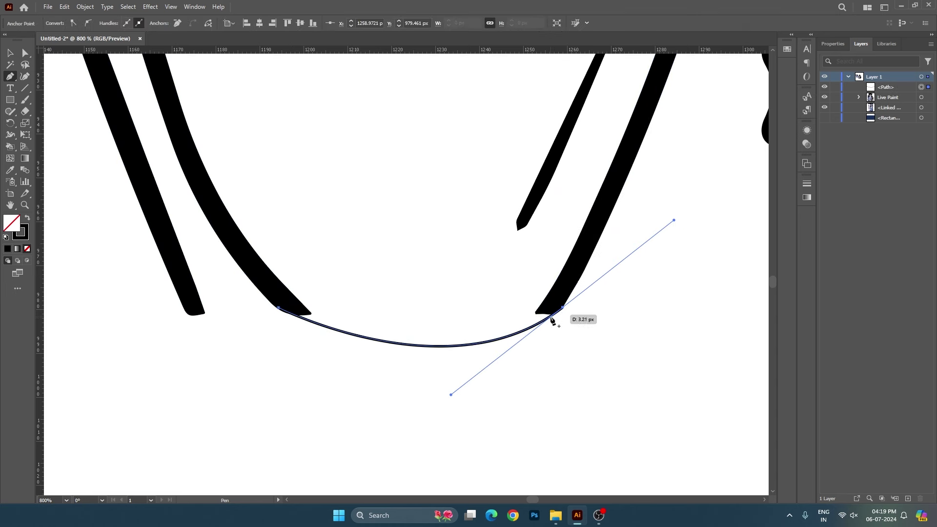
click(539, 306)
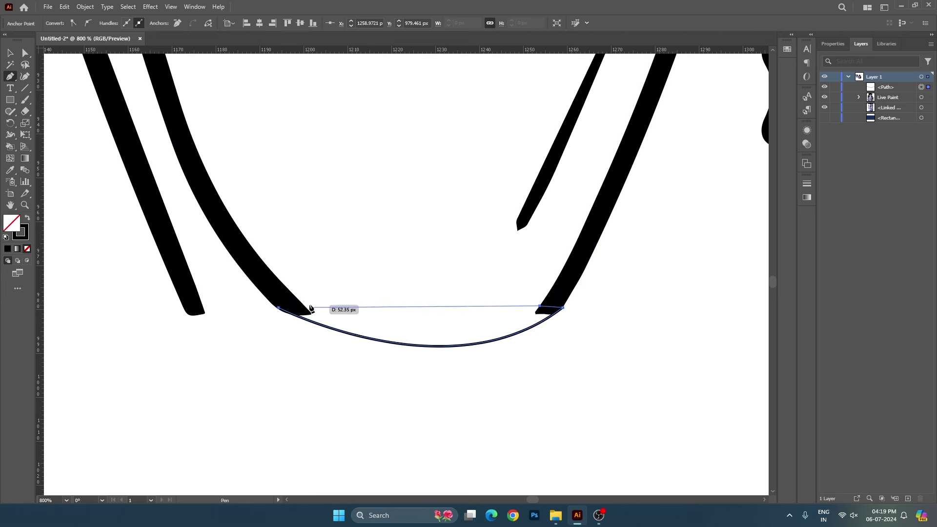
mouse_move(299, 302)
mouse_down()
mouse_move(227, 257)
mouse_move(157, 244)
mouse_up()
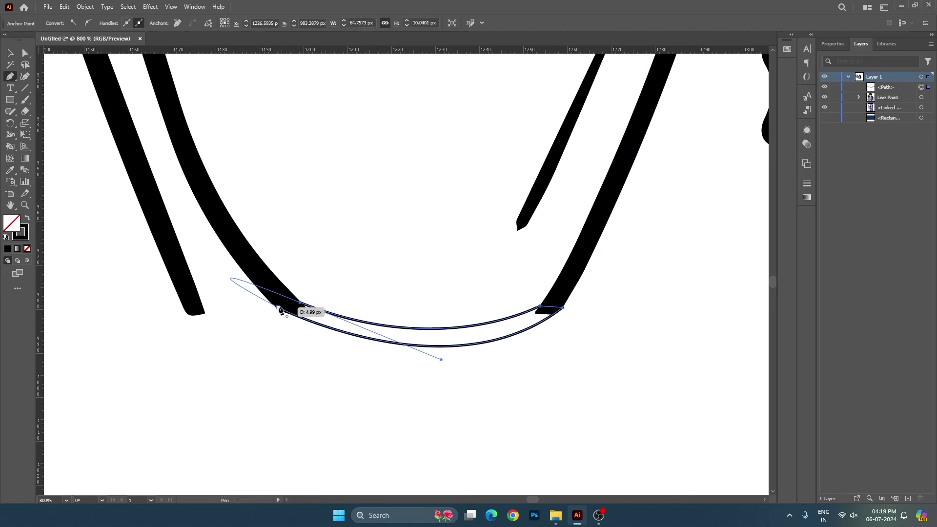
drag(300, 314, 301, 306)
click(278, 307)
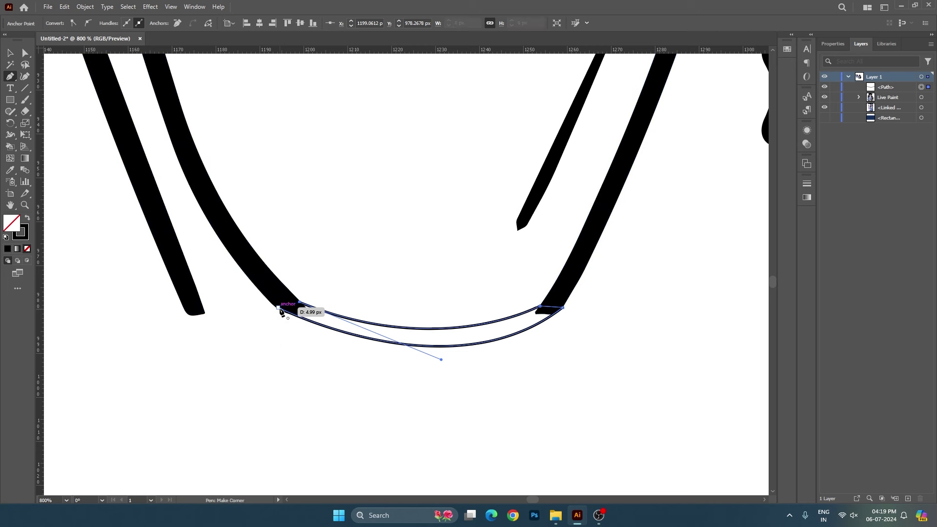
key(i)
click(281, 285)
Step: Try converting the black curve's right anchor to a corner with Anchor Point, then undo it
key(v)
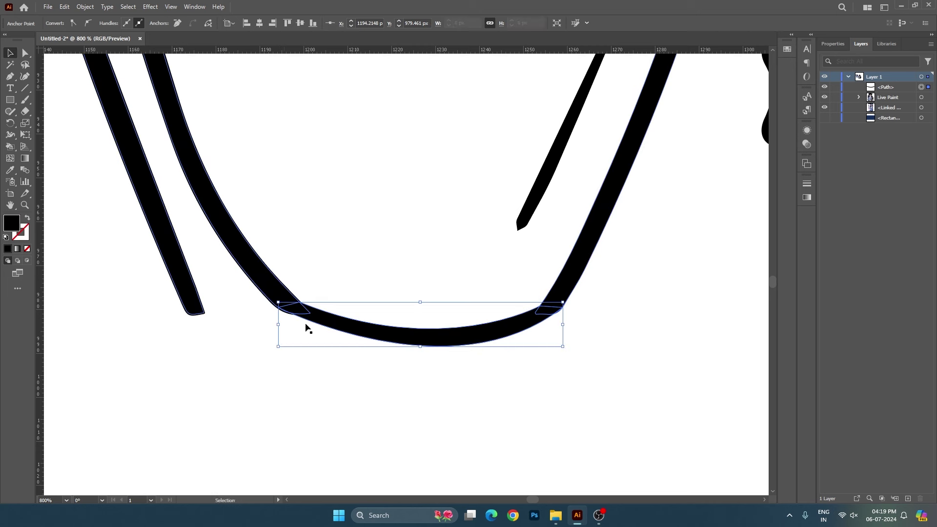
click(355, 366)
scroll(355, 367, up, 2)
scroll(337, 351, right, 5)
click(368, 320)
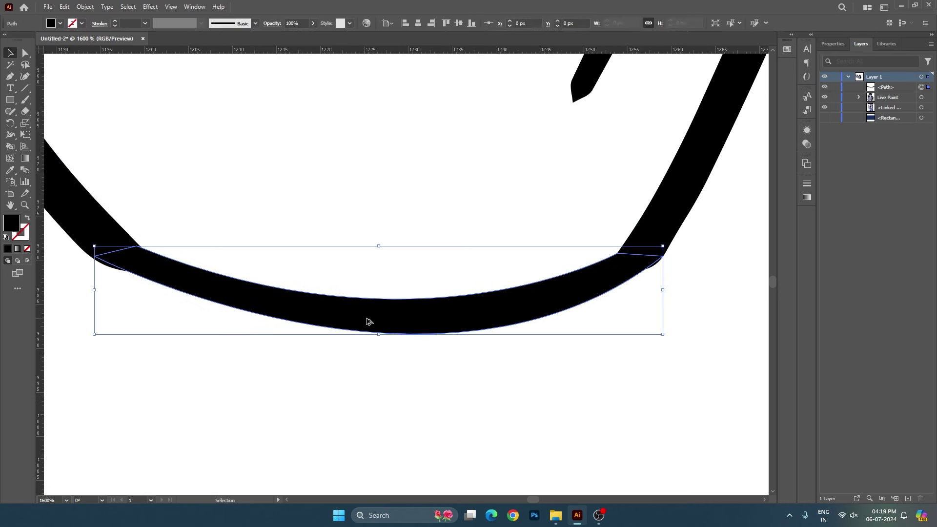
click(14, 78)
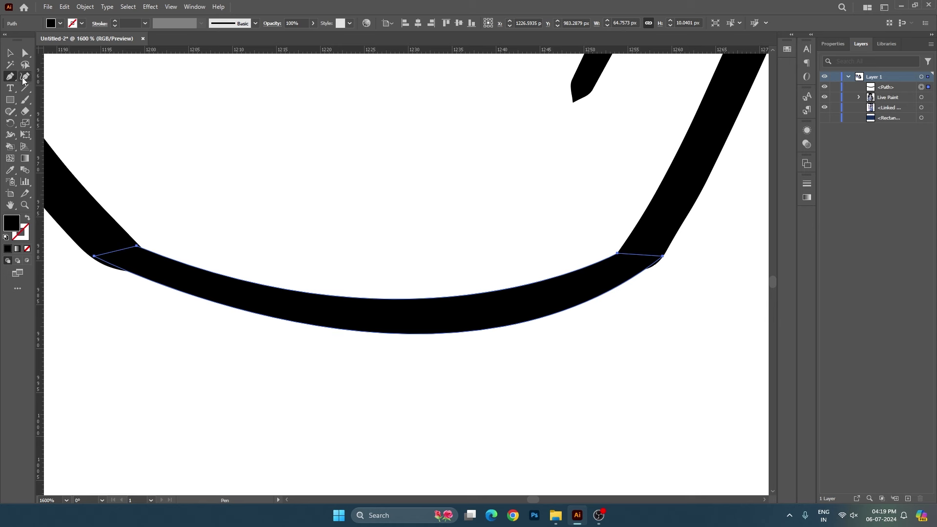
click(15, 79)
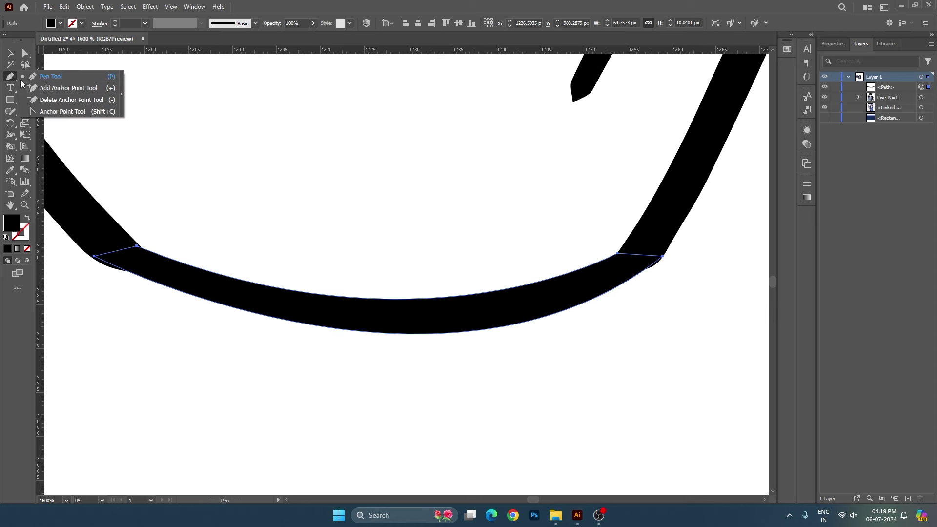
click(58, 115)
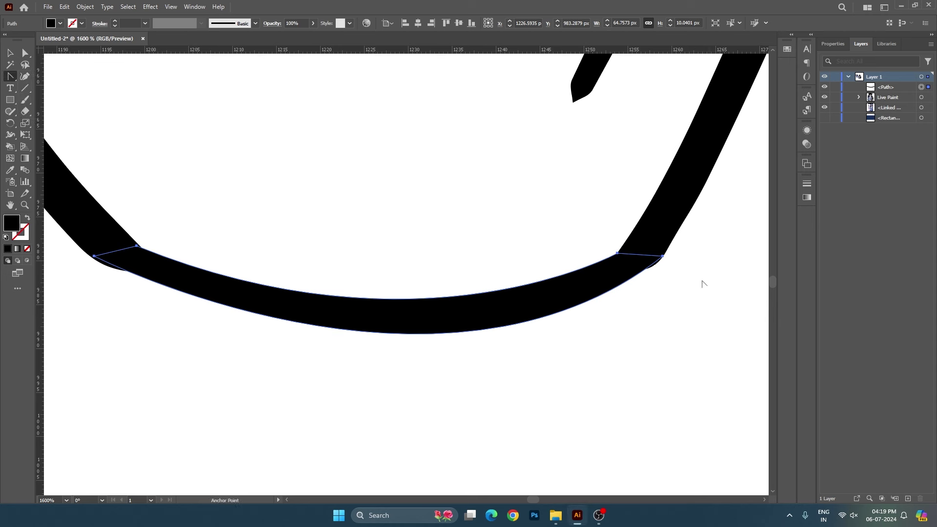
click(662, 256)
drag(664, 258, 661, 262)
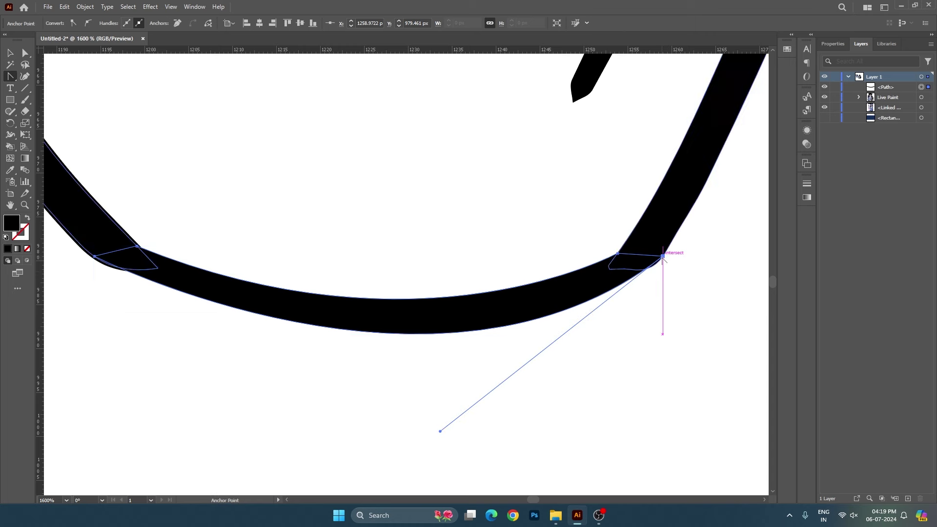
key(ctrl+z)
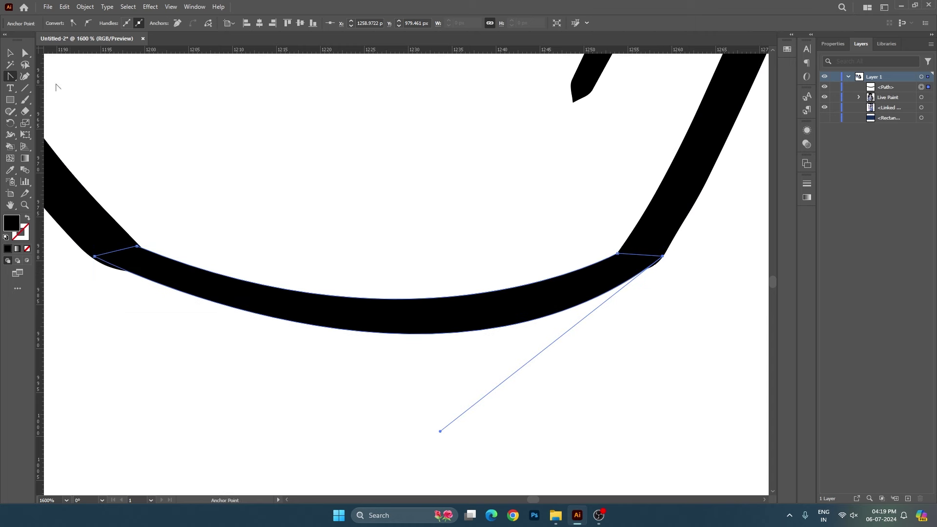
Step: Zoom in and drag the right anchor's handle to reshape the curve's right end
click(26, 53)
click(635, 255)
key(ctrl+plus)
click(676, 278)
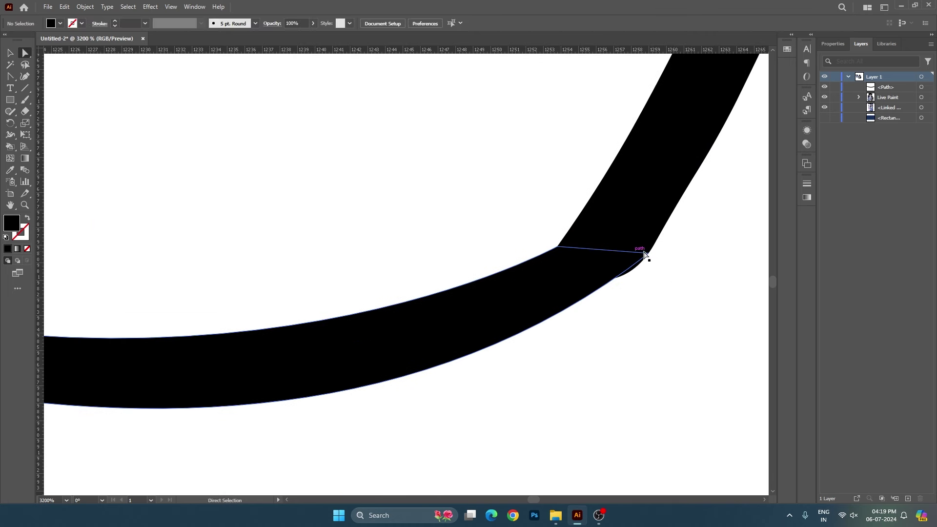
click(649, 254)
scroll(634, 322, down, 3)
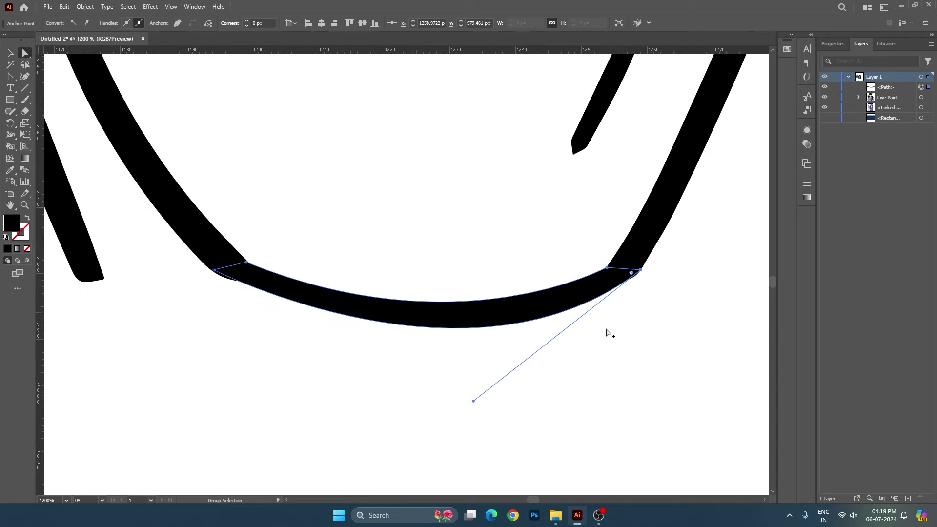
drag(475, 403, 521, 405)
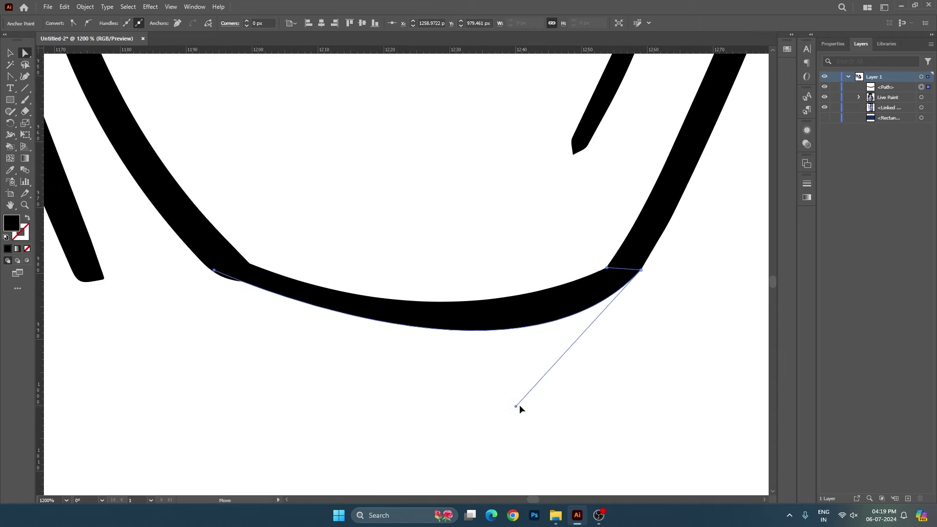
scroll(487, 397, left, 3)
click(401, 320)
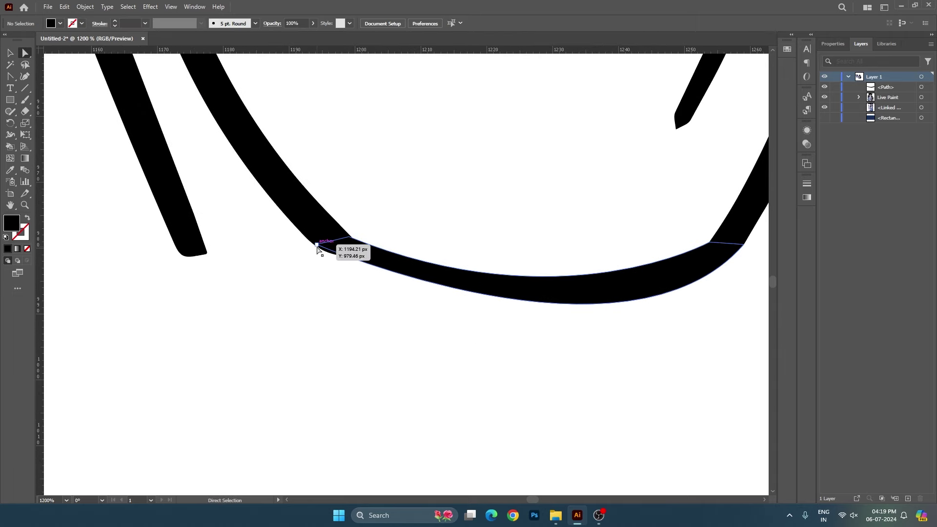
Step: Reposition the curve's left anchor to align with the sleeve stroke, then pan to the lower artwork
drag(317, 246, 344, 234)
click(336, 293)
scroll(308, 264, up, 3)
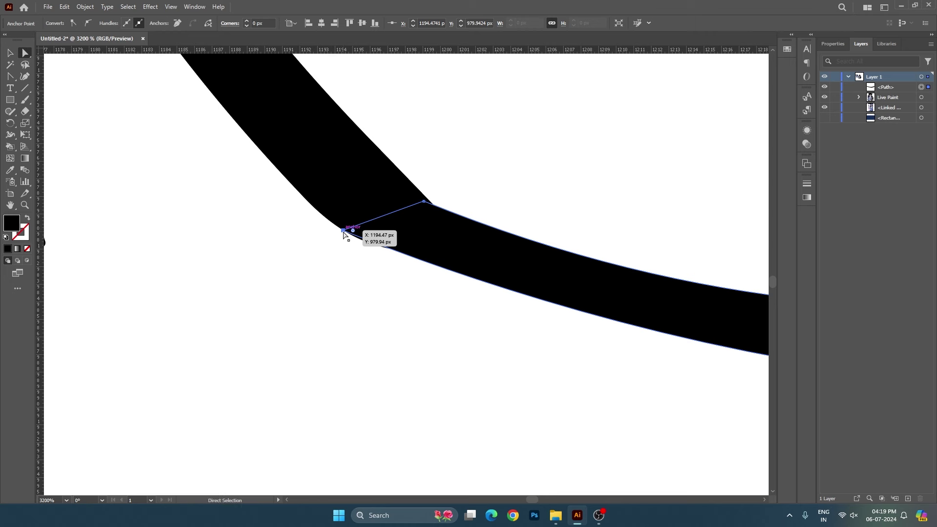
scroll(344, 235, down, 2)
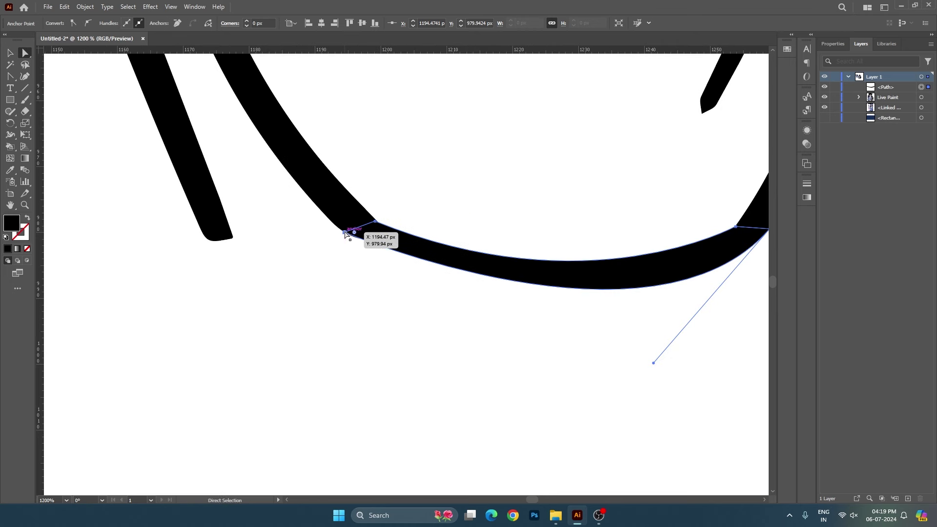
drag(344, 235, 353, 239)
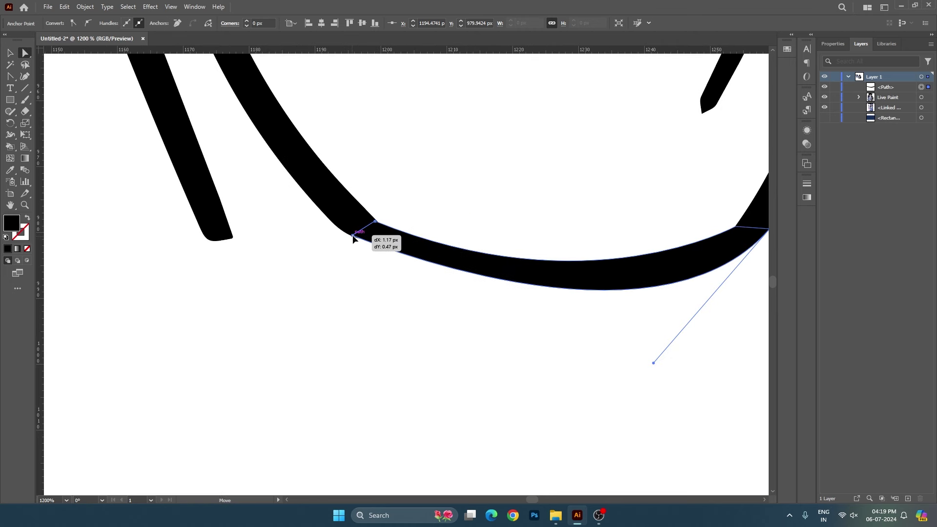
click(377, 277)
scroll(377, 278, down, 4)
scroll(378, 278, down, 2)
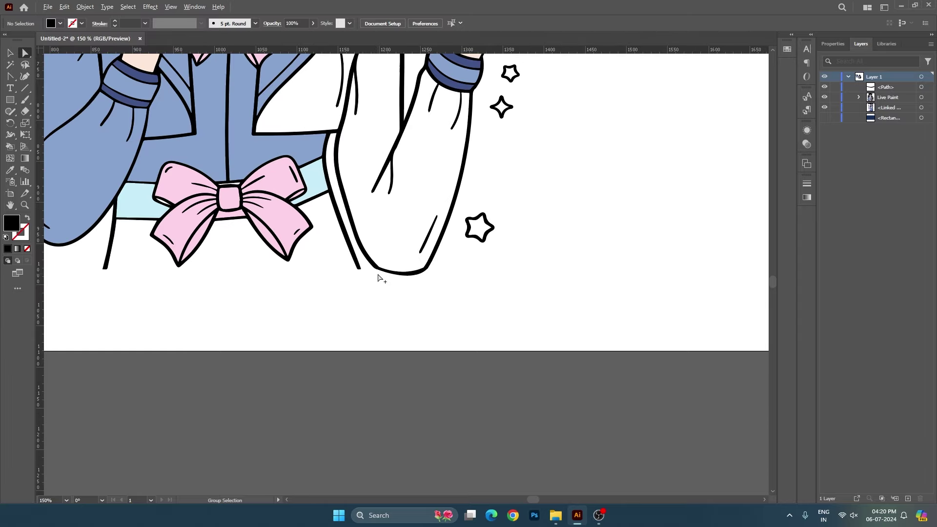
drag(377, 277, 519, 401)
Step: Start a Pen path at the left stroke's corner, with no stroke and fill active
key(v)
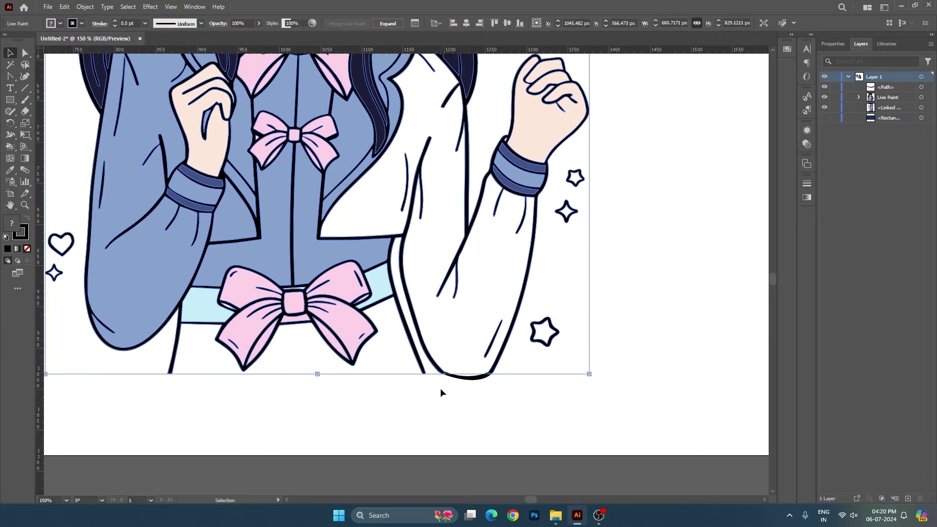
scroll(437, 387, up, 4)
key(p)
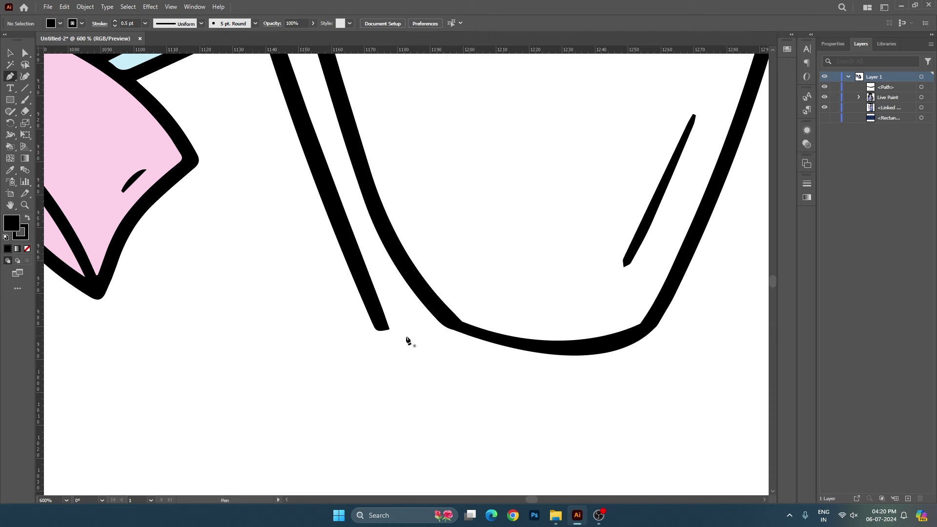
scroll(398, 336, up, 2)
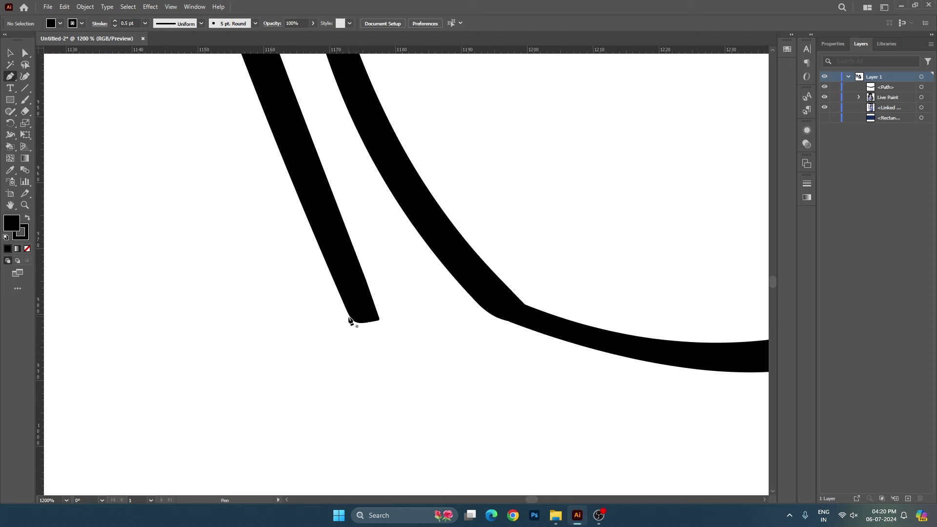
click(351, 317)
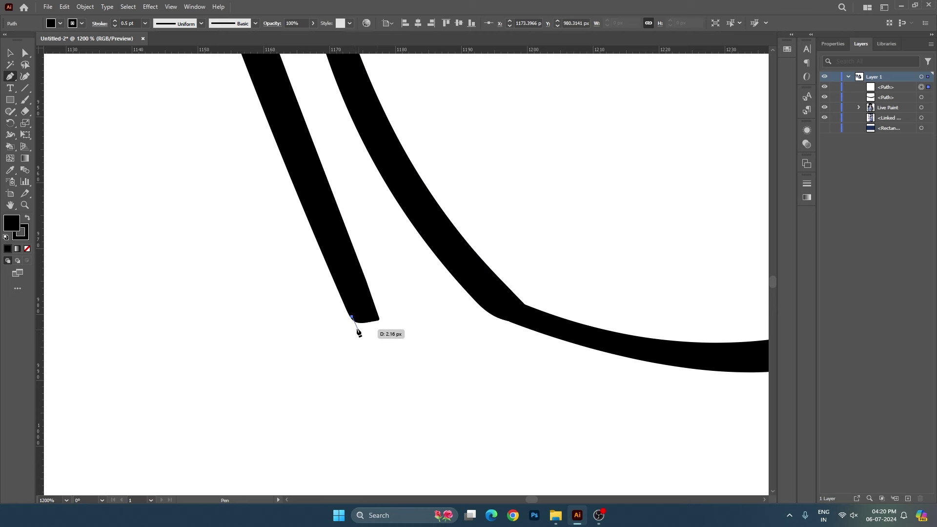
key(Escape)
scroll(343, 300, up, 3)
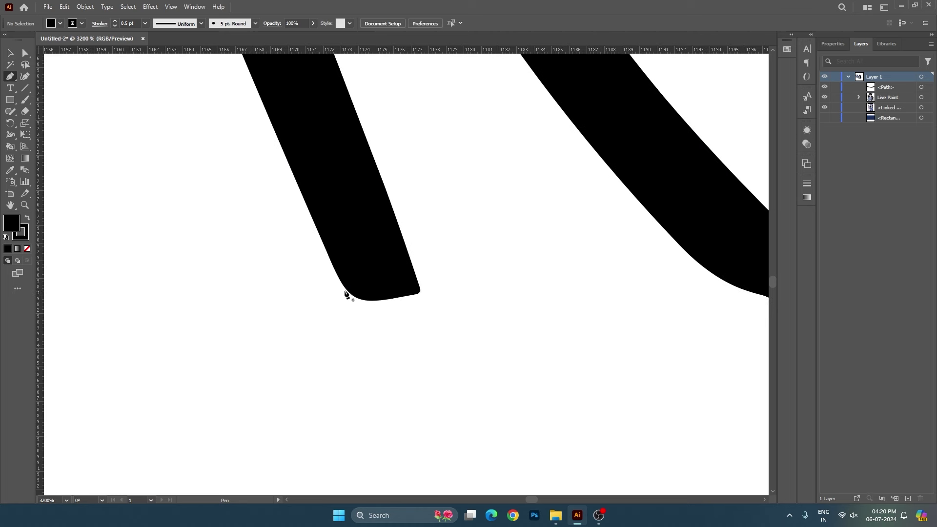
click(345, 289)
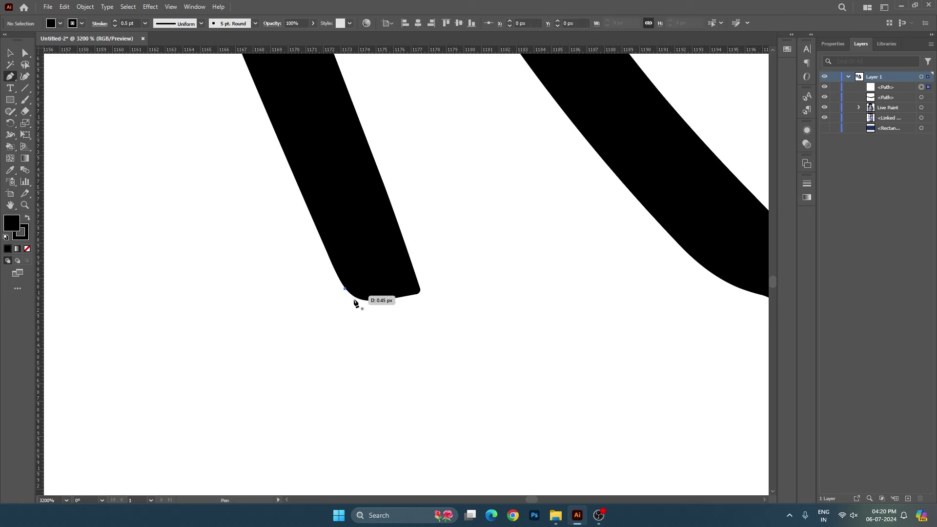
click(24, 248)
click(9, 227)
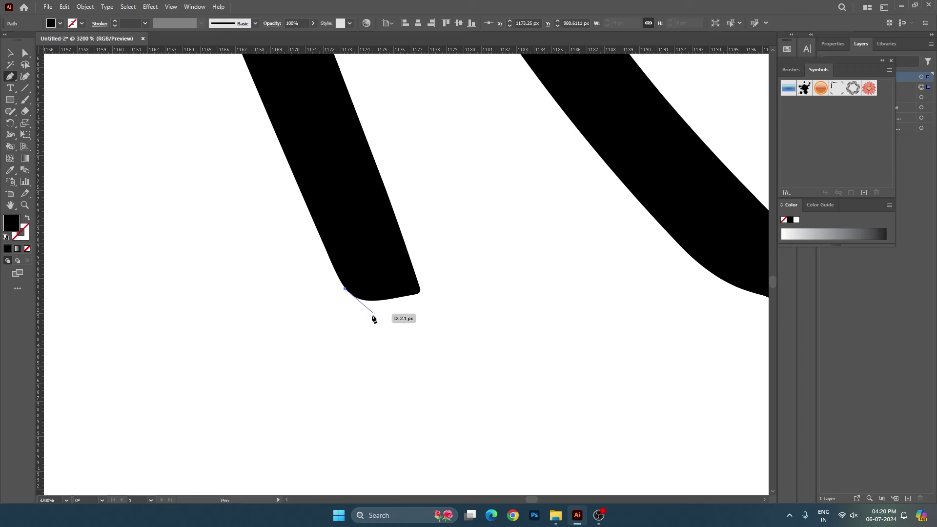
Step: Draw the sleeve-bottom shape with a curved bottom edge and corner anchor on the inner sleeve line
click(369, 317)
key(ctrl+minus)
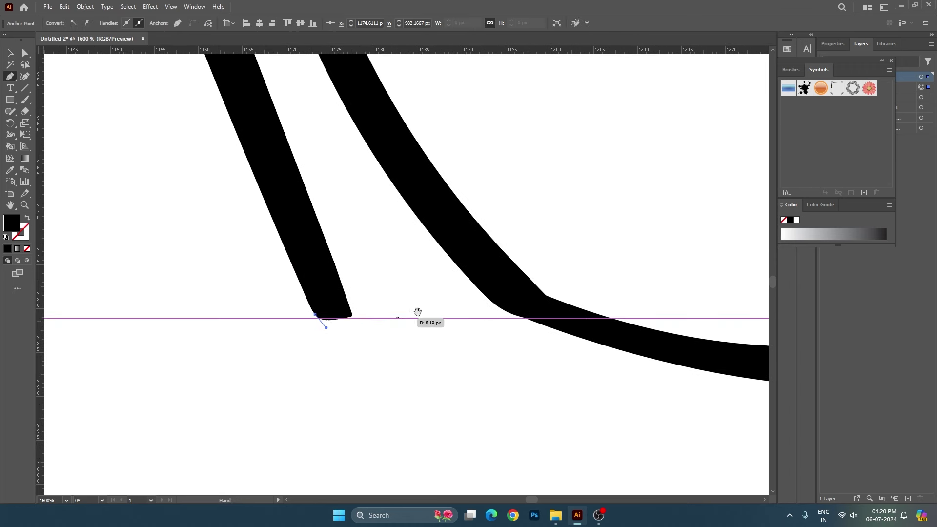
drag(484, 291, 550, 254)
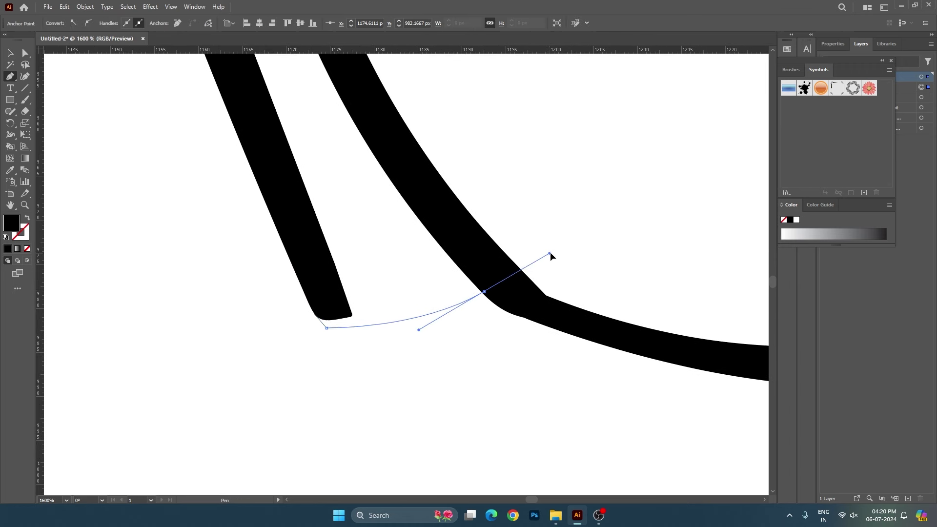
click(484, 291)
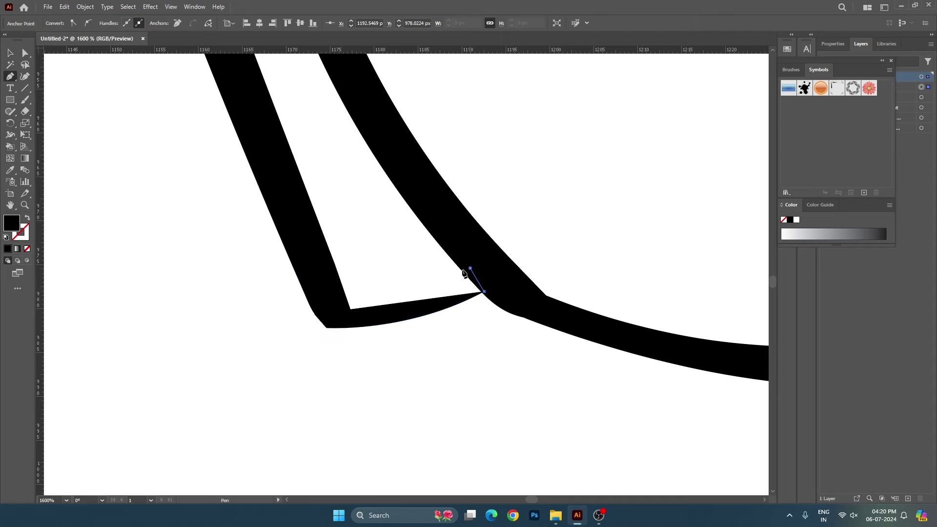
click(469, 268)
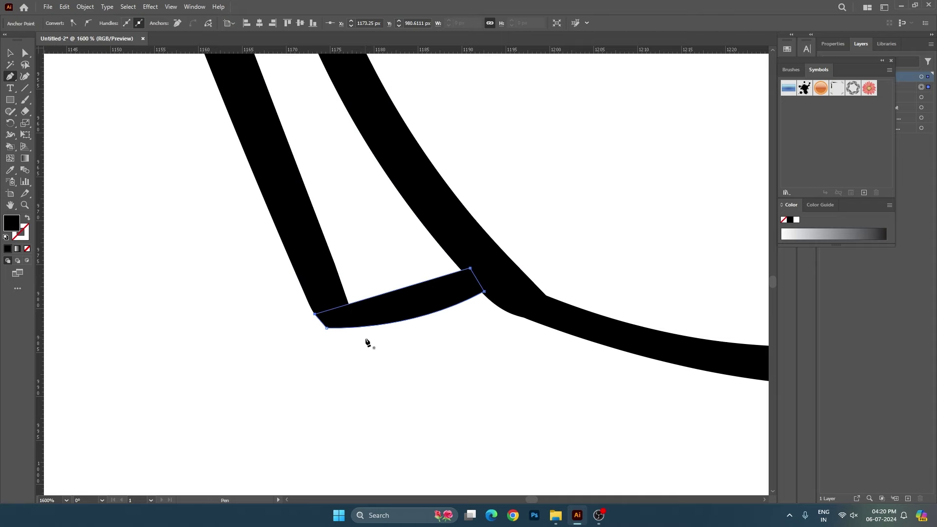
key(v)
click(379, 354)
Step: Nudge the new sleeve-bottom path slightly down into place
scroll(378, 354, down, 2)
scroll(379, 354, down, 2)
scroll(380, 355, down, 2)
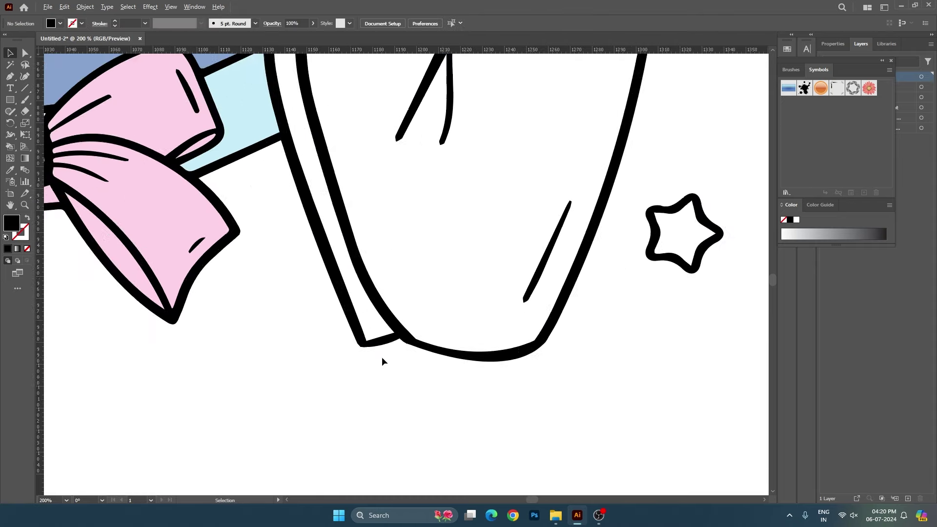
scroll(382, 360, up, 3)
scroll(488, 385, down, 2)
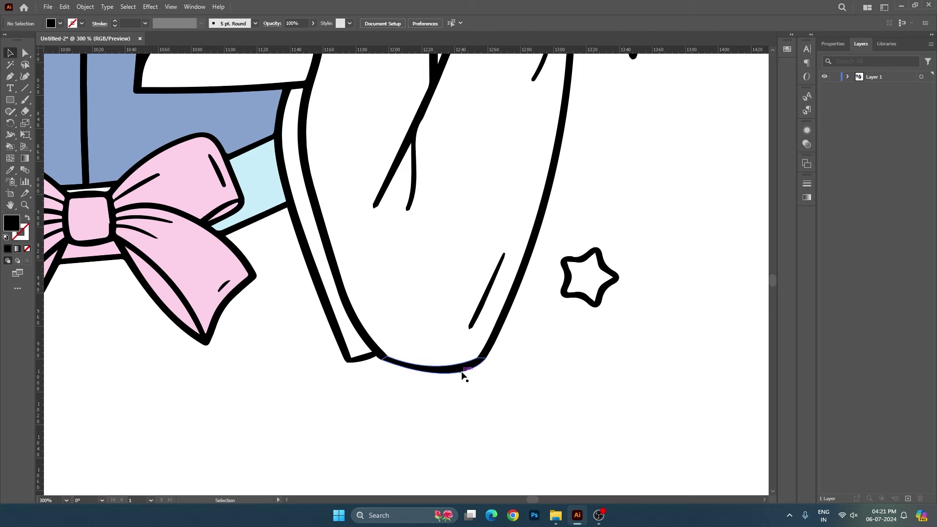
click(462, 376)
click(526, 377)
scroll(522, 375, down, 2)
drag(490, 375, 491, 381)
click(531, 378)
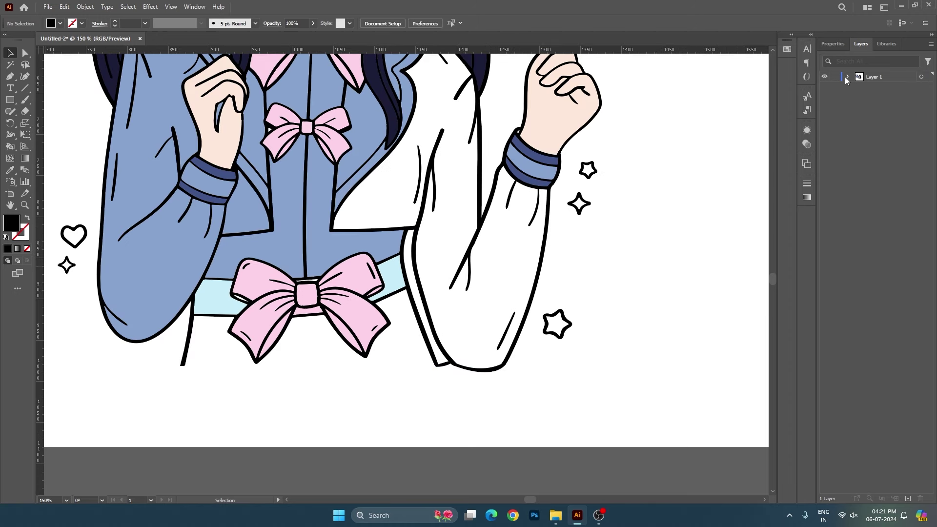
Step: In the Layers panel, move the line-art group into the Live Paint object
click(846, 77)
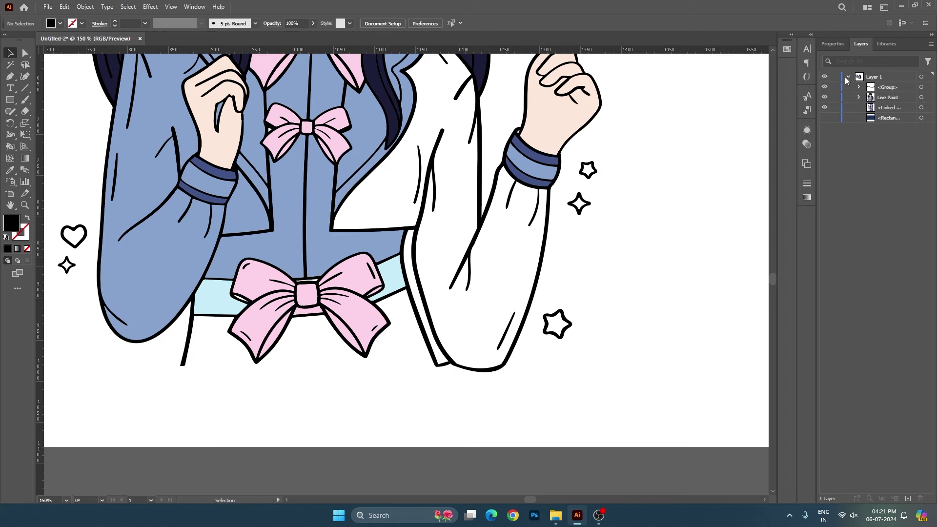
click(921, 98)
drag(887, 86, 887, 98)
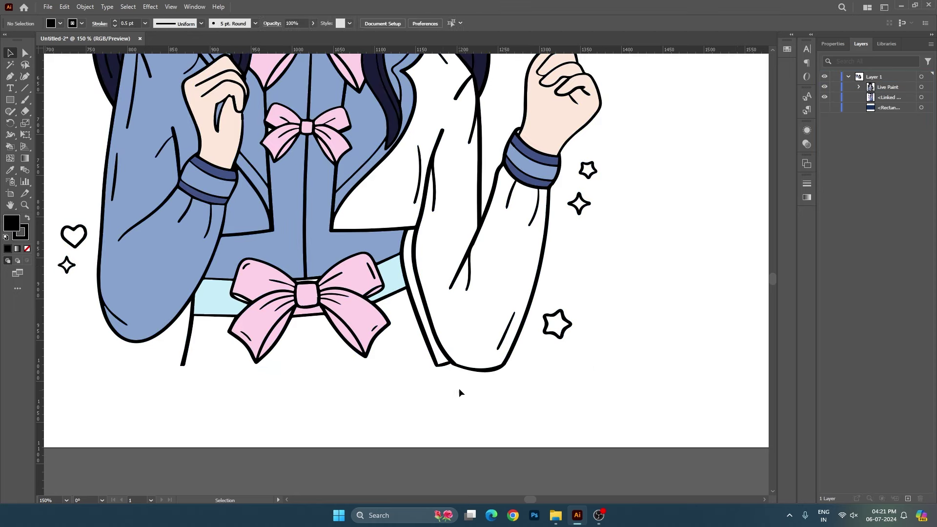
Step: With the Live Paint Bucket, sample the jacket's light blue and fill the right sleeve and adjacent stripe
alt+scroll(499, 279, down, 2)
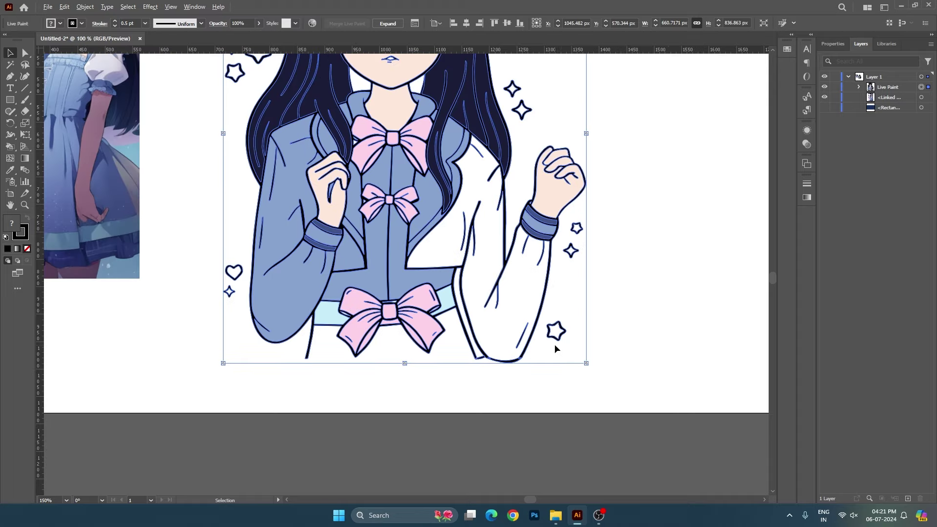
scroll(629, 273, up, 4)
click(647, 374)
alt+scroll(648, 374, down, 1)
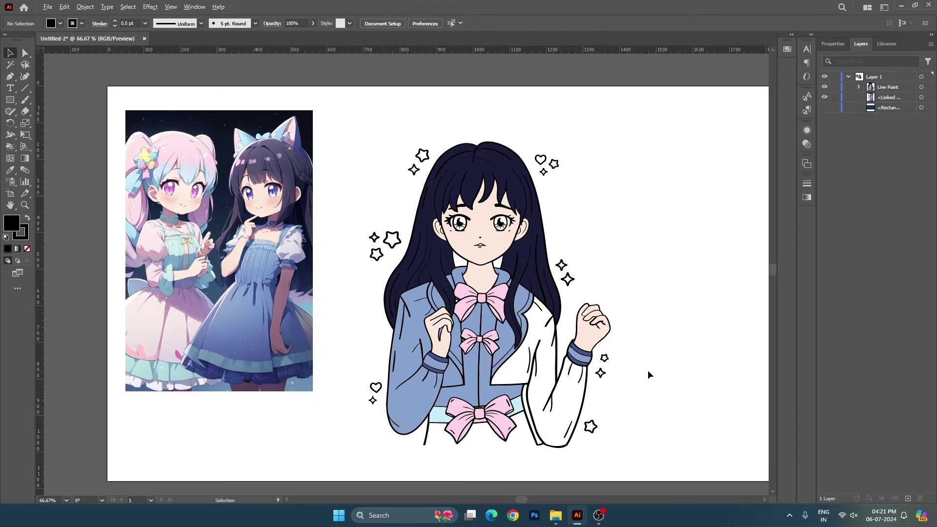
scroll(585, 390, down, 1)
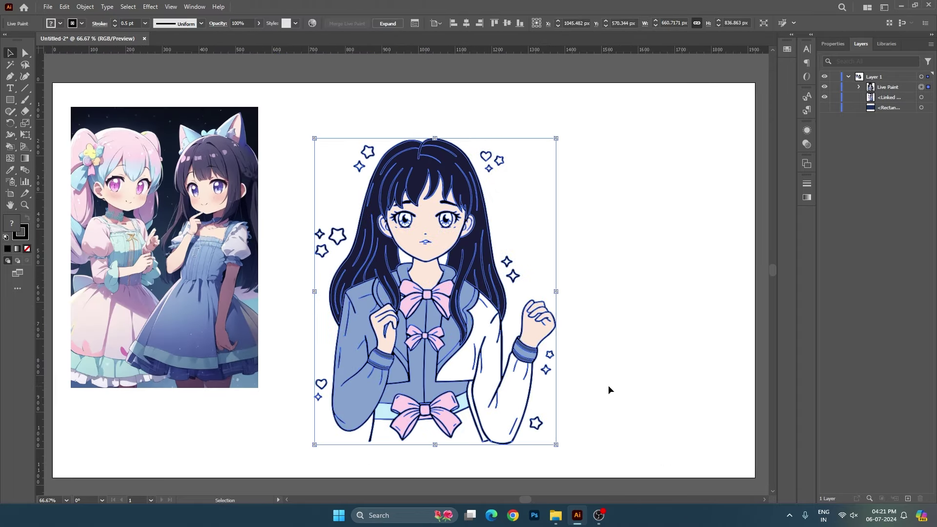
key(k)
drag(596, 386, 633, 345)
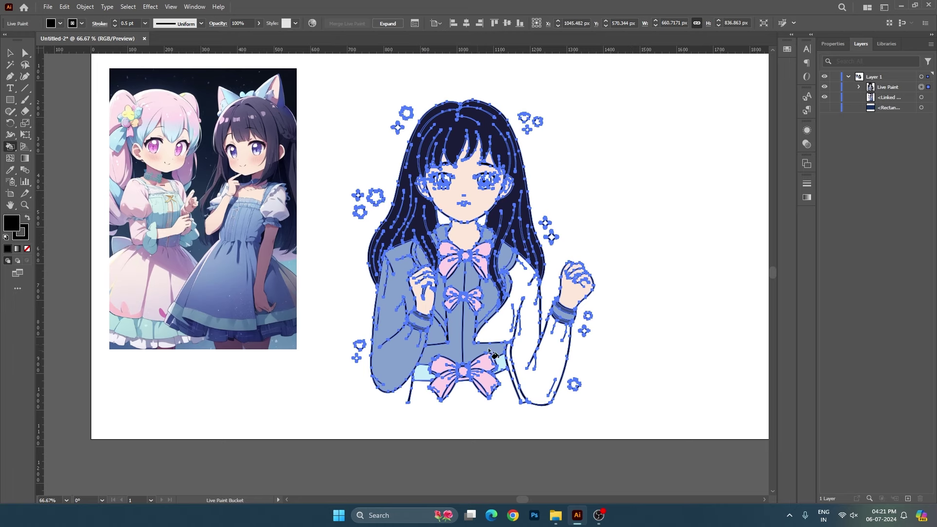
alt+click(471, 345)
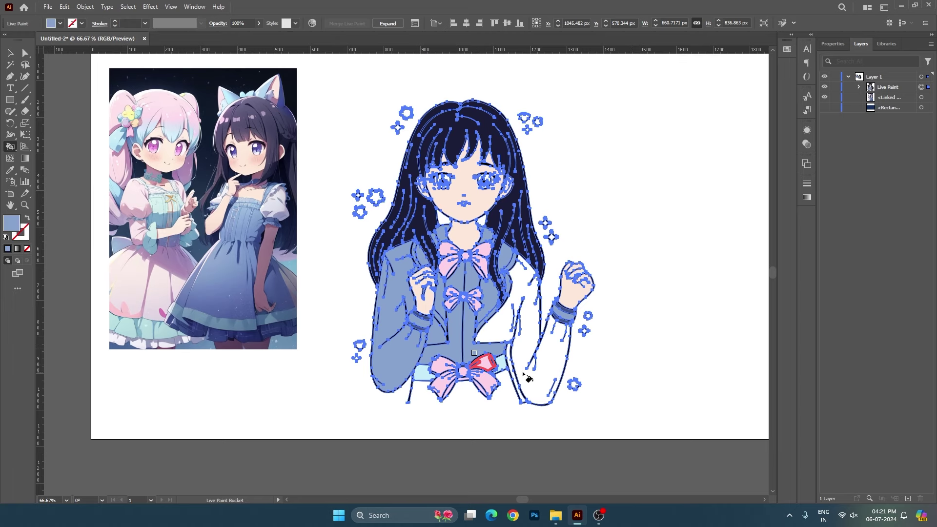
click(528, 376)
scroll(551, 403, up, 3)
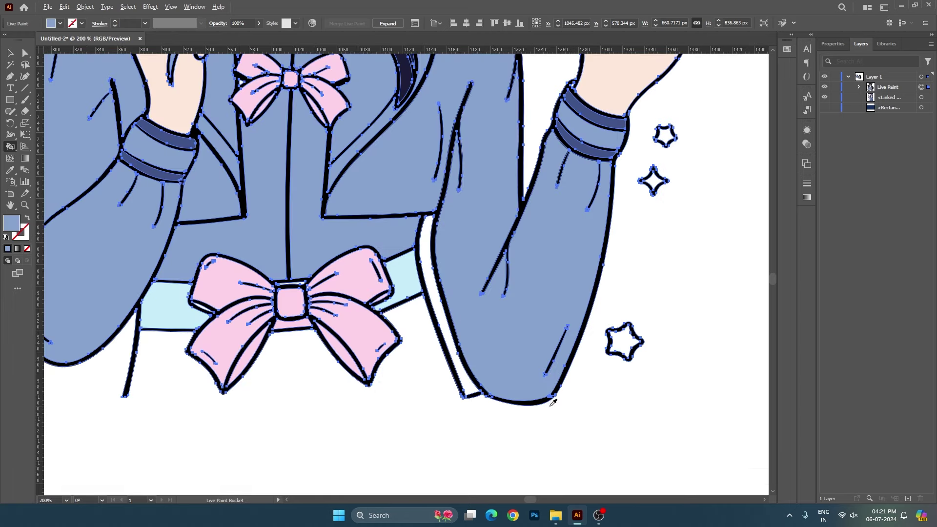
click(467, 387)
scroll(487, 381, down, 3)
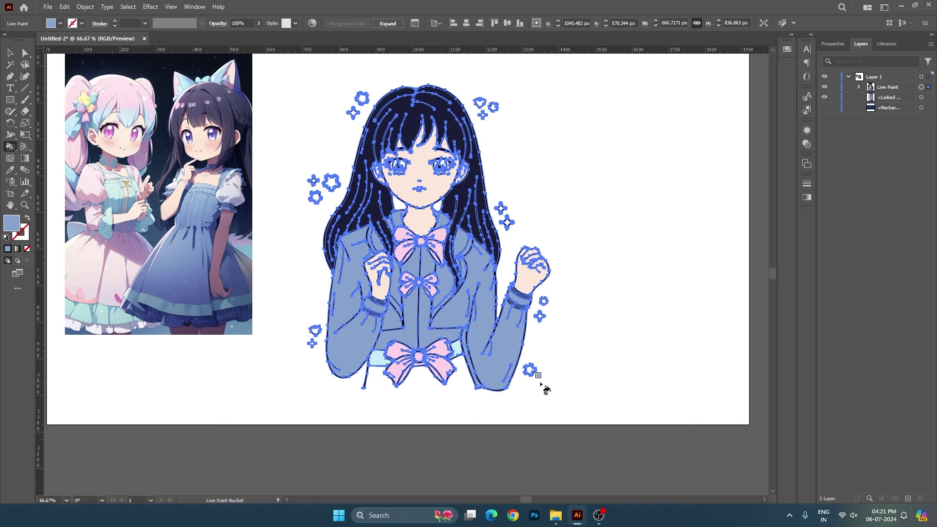
Step: Deselect the Live Paint drawing and shift the view down slightly
key(v)
click(589, 342)
mouse_move(587, 328)
mouse_down()
mouse_move(588, 348)
mouse_move(595, 320)
mouse_up()
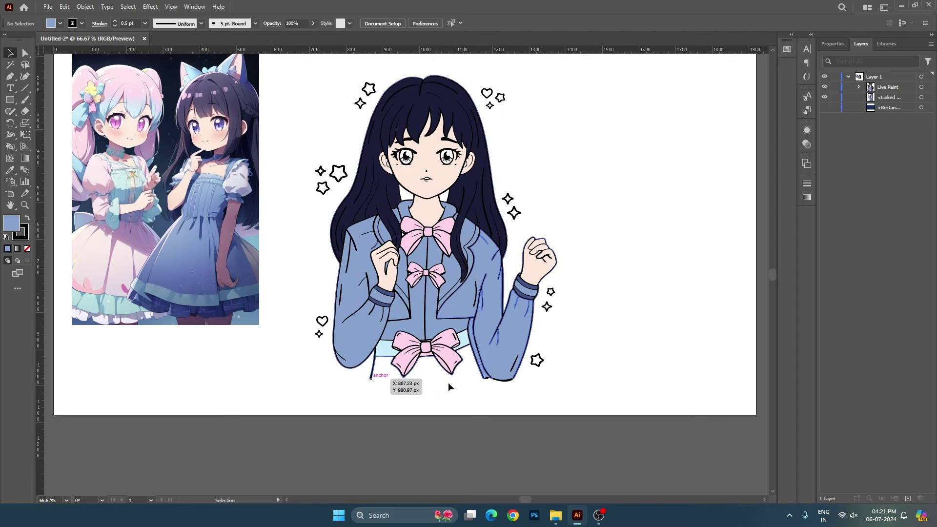
scroll(438, 392, up, 3)
Step: Start a Pen path at the left line end with no stroke and a 000000 black fill
key(p)
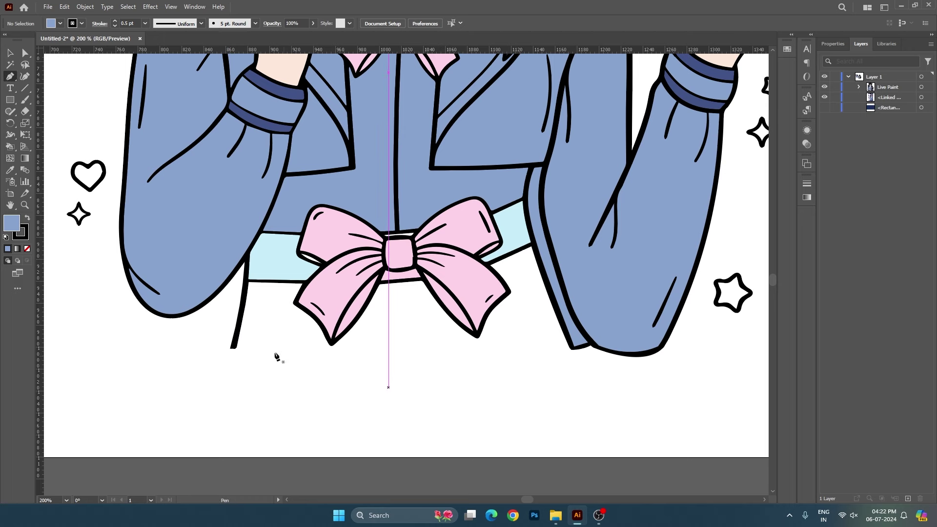
scroll(230, 349, up, 2)
scroll(229, 343, up, 1)
click(228, 340)
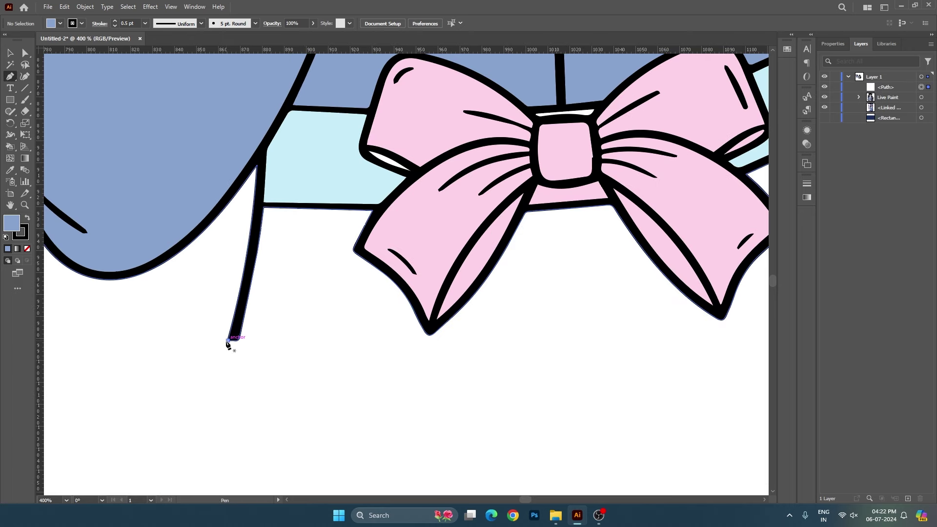
click(26, 235)
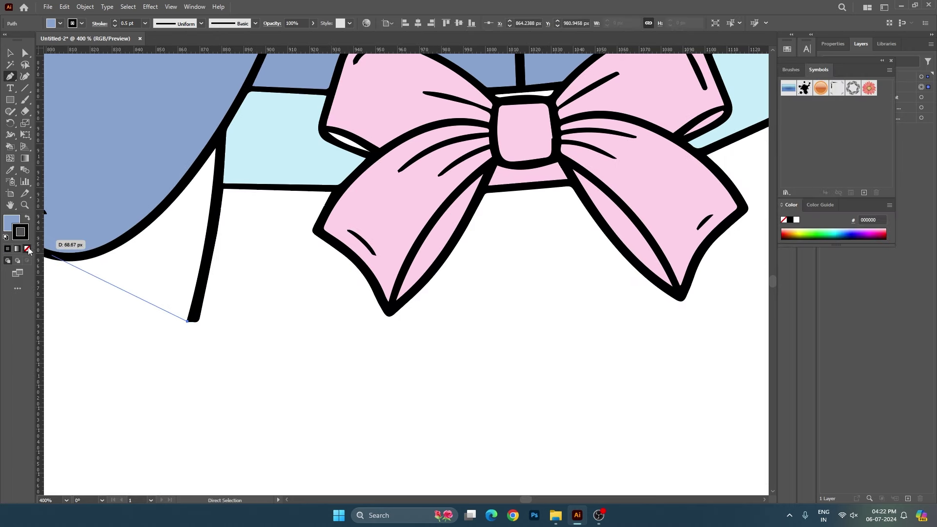
double_click(12, 226)
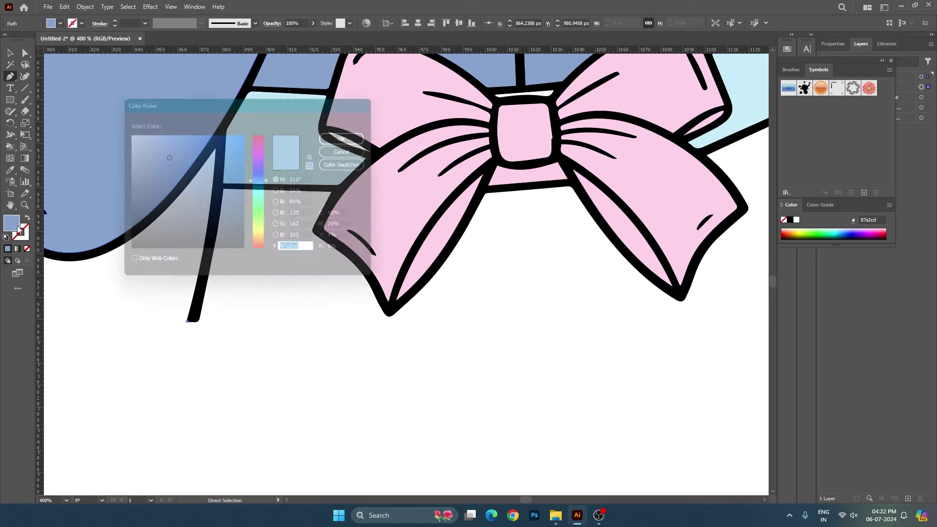
text(000000)
click(351, 135)
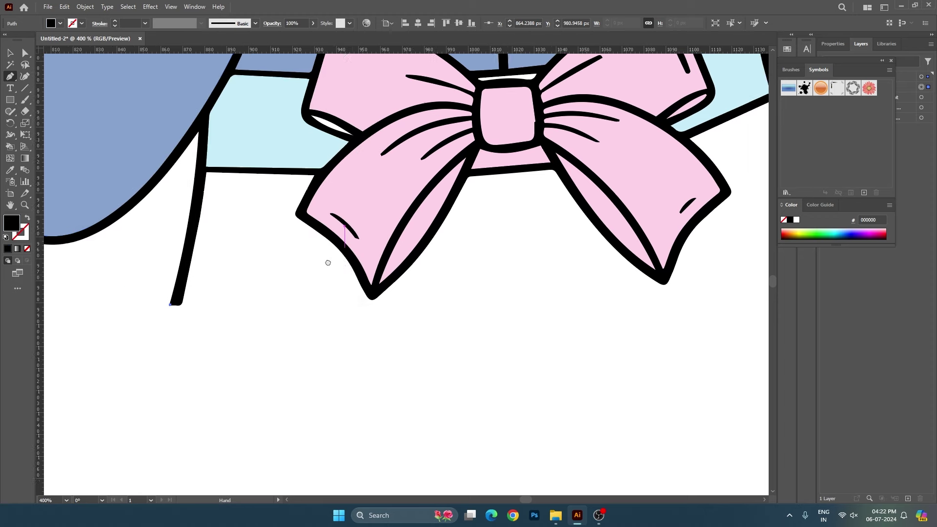
Step: Curve the bottom edge to the right line end and close the shape with corner anchors
alt+scroll(327, 263, down, 1)
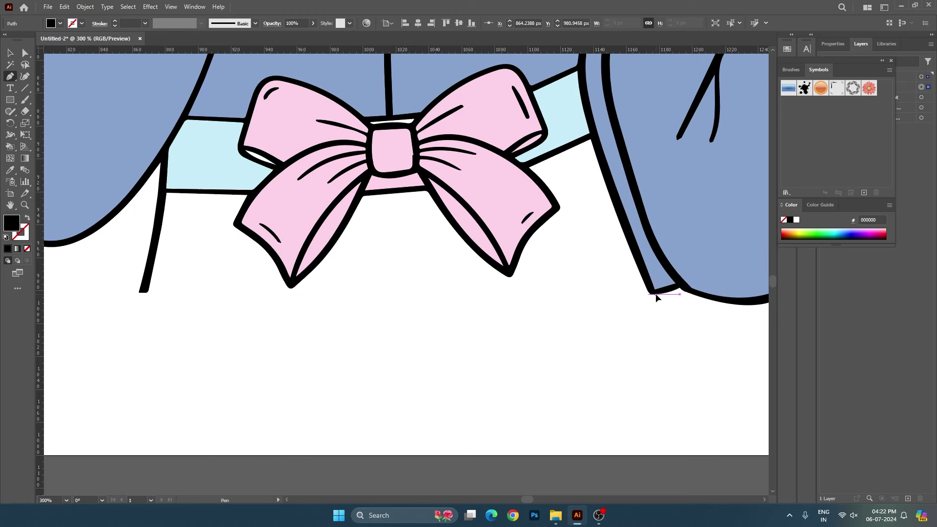
mouse_move(655, 295)
mouse_down()
mouse_move(500, 348)
mouse_move(414, 356)
mouse_up()
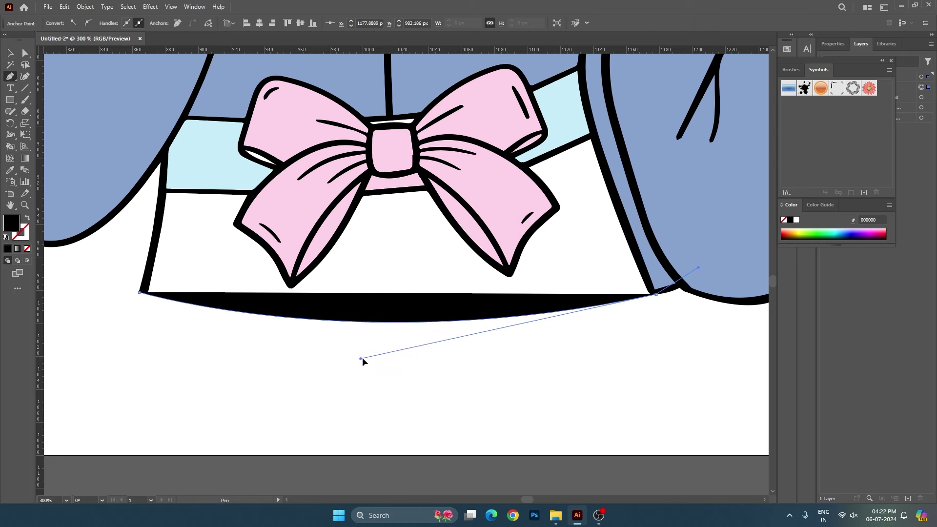
click(656, 296)
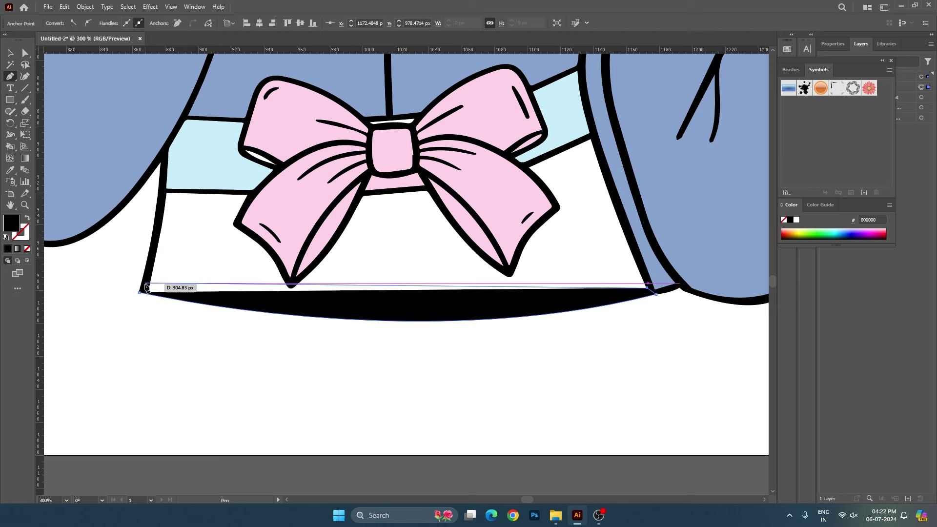
mouse_move(146, 285)
mouse_down()
mouse_move(390, 345)
mouse_move(428, 345)
mouse_up()
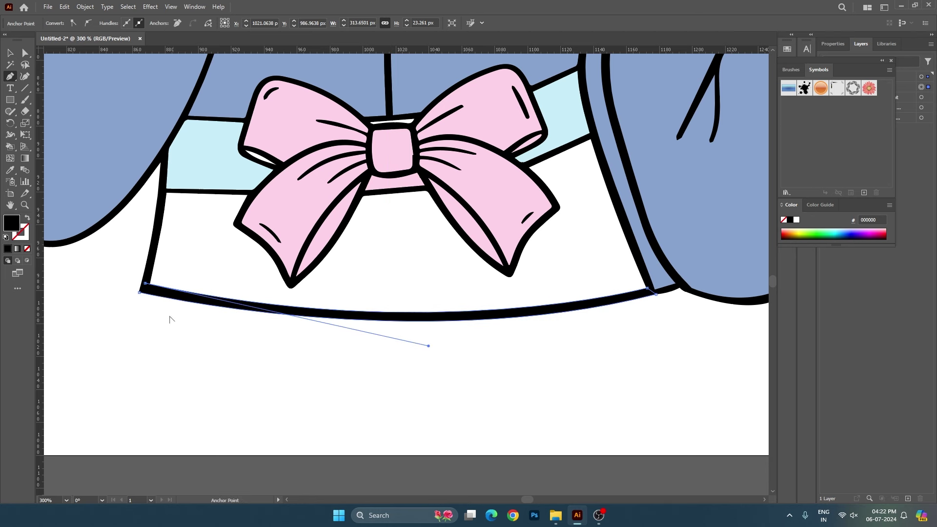
click(147, 287)
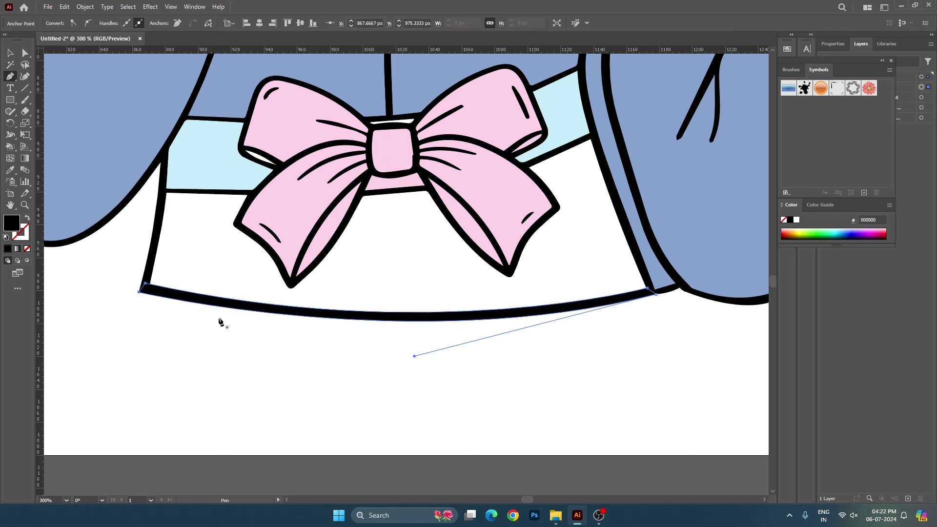
key(v)
click(328, 347)
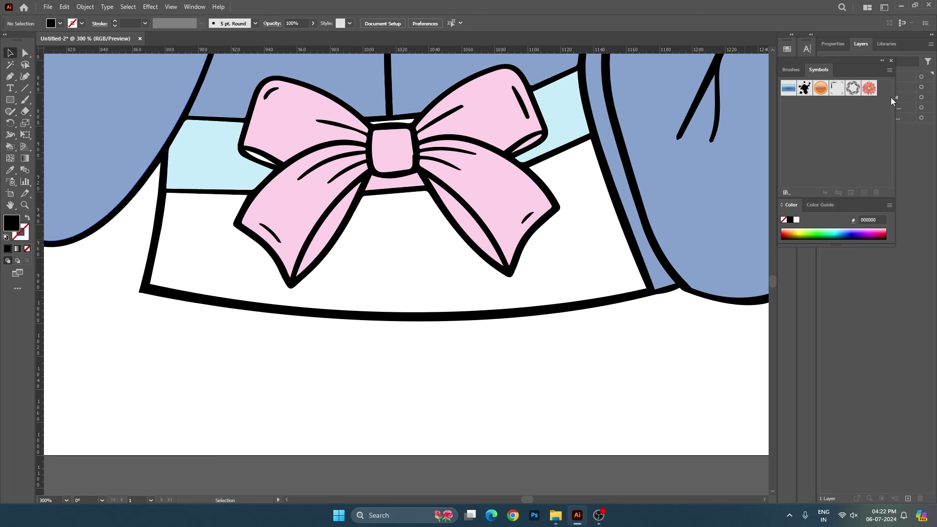
Step: Move the new path into the Live Paint object in Layers and zoom out to the whole illustration
click(892, 60)
drag(886, 91, 893, 98)
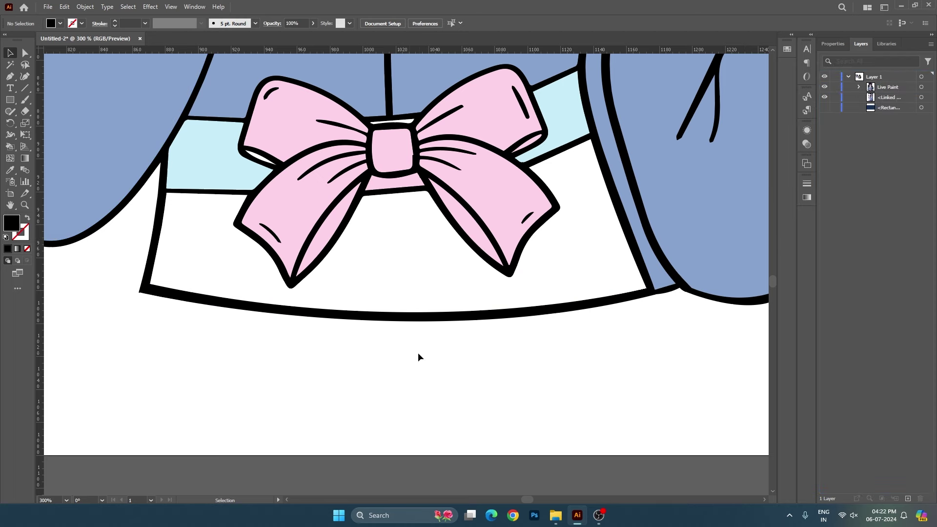
key(ctrl+1)
drag(605, 401, 607, 416)
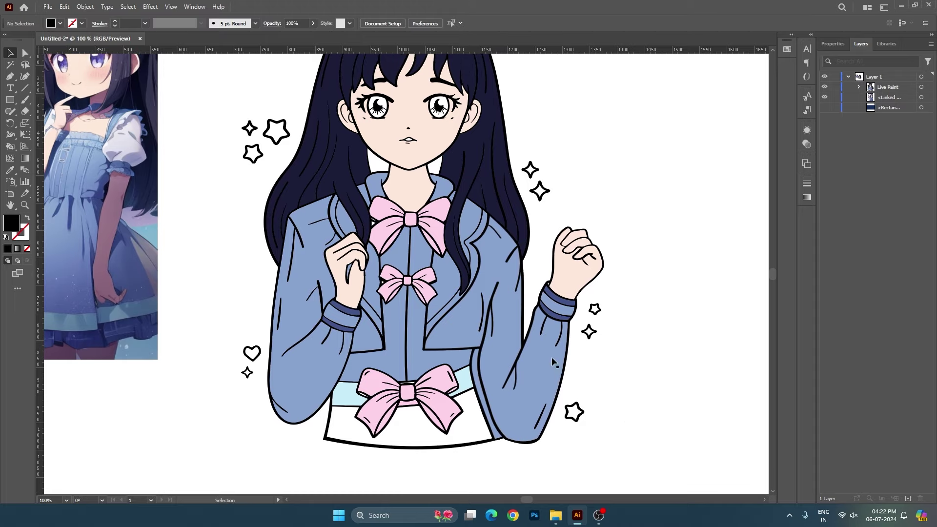
Step: Select the Live Paint drawing and fill the white skirt with the jacket blue
key(ctrl+minus)
drag(280, 90, 637, 423)
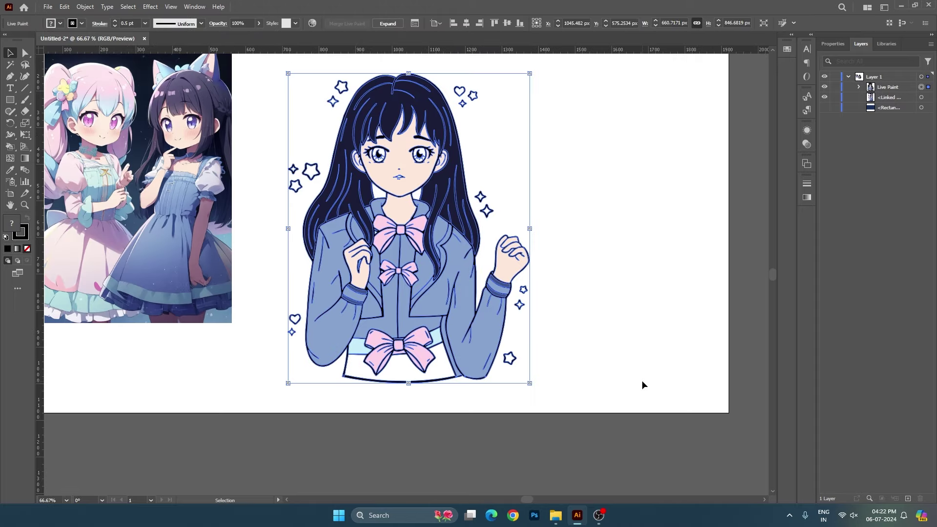
key(k)
alt+scroll(478, 358, up, 1)
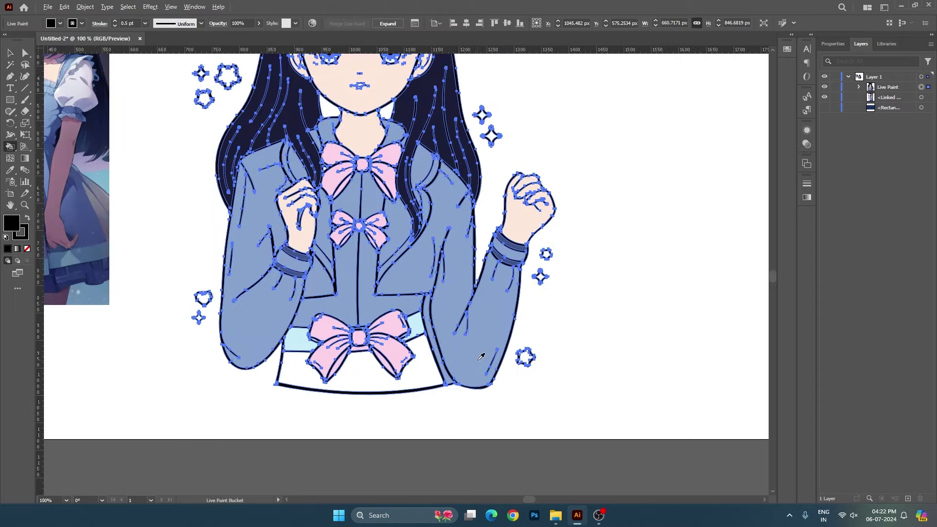
alt+scroll(478, 358, up, 1)
click(384, 377)
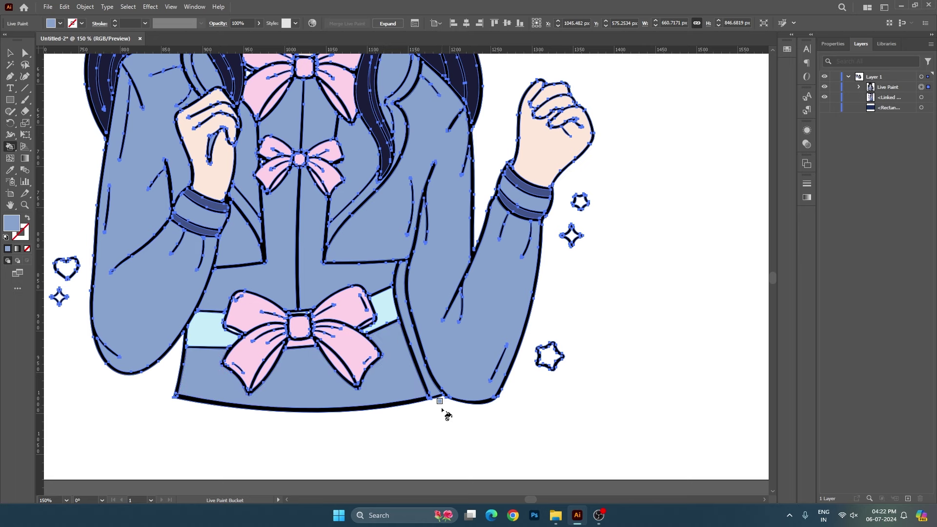
key(v)
click(488, 433)
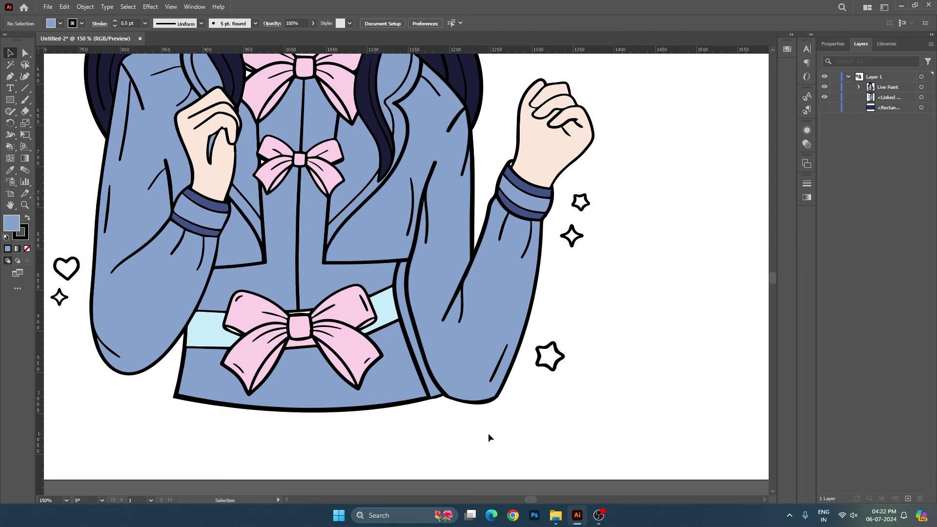
alt+scroll(487, 432, down, 2)
drag(608, 367, 610, 362)
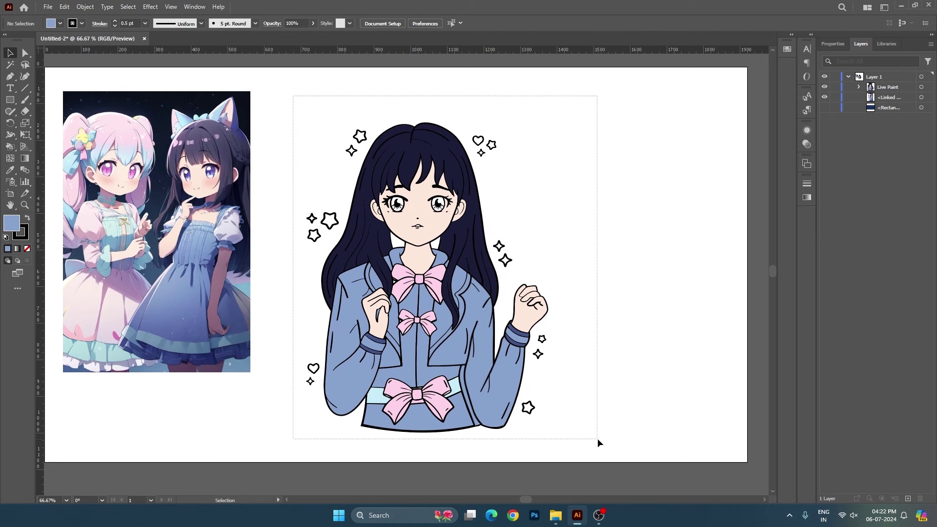
Step: Sample a pale pink and fill a star with it, then pan to the bows and hands
drag(293, 112, 600, 440)
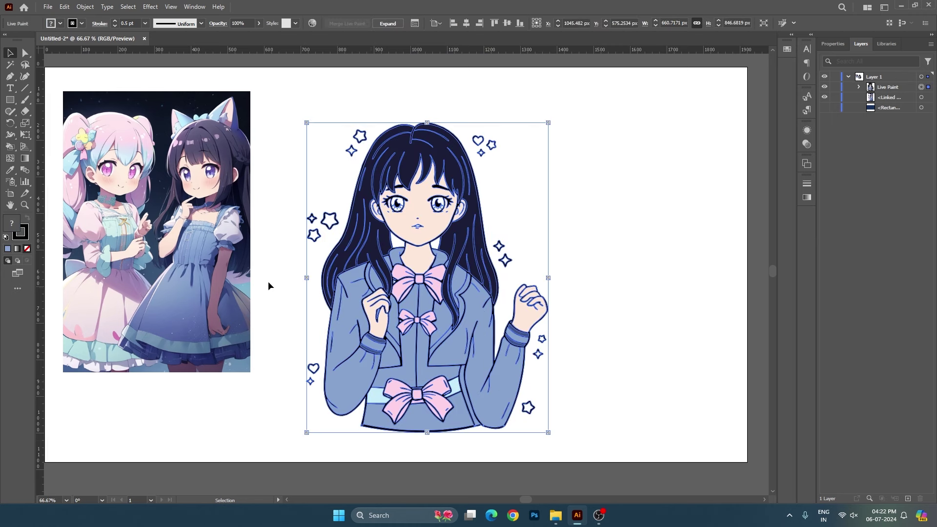
key(k)
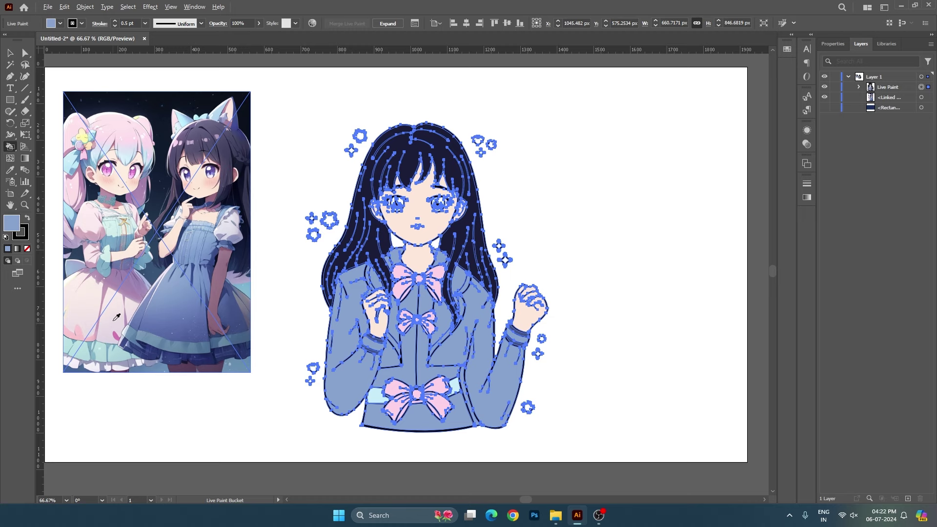
alt+click(117, 315)
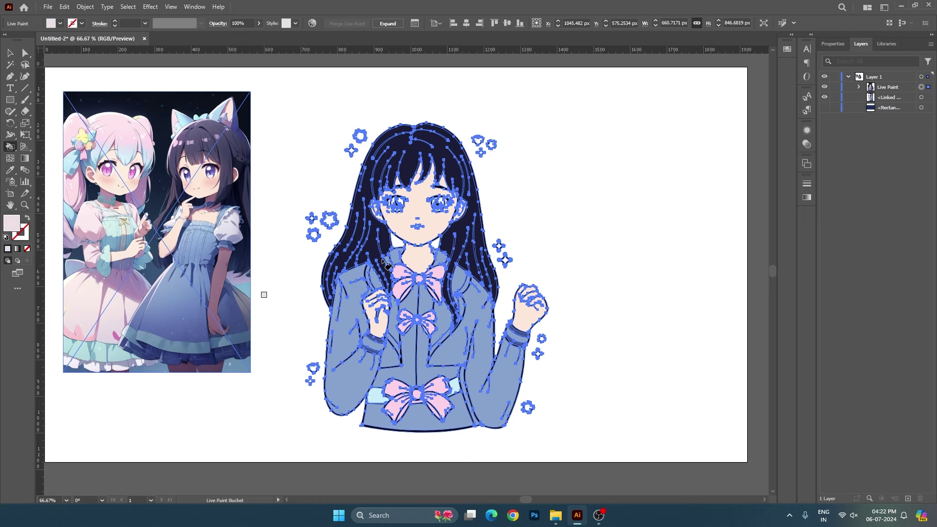
scroll(262, 292, up, 2)
click(274, 226)
scroll(308, 203, up, 2)
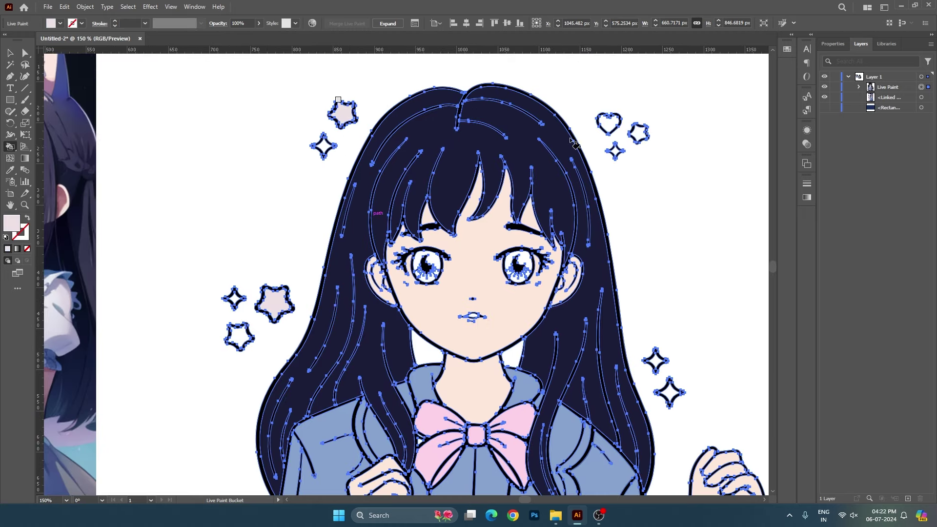
scroll(648, 220, down, 1)
scroll(657, 302, down, 1)
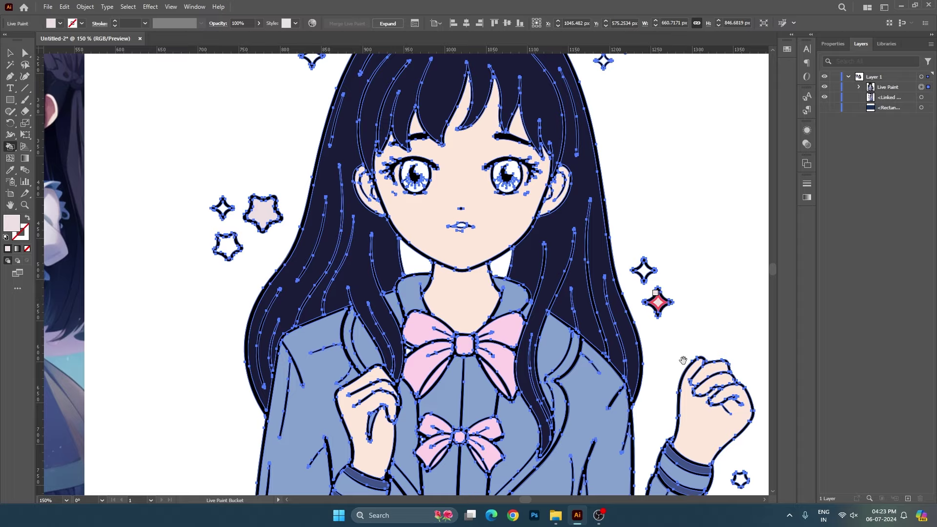
drag(683, 360, 650, 170)
drag(698, 322, 707, 268)
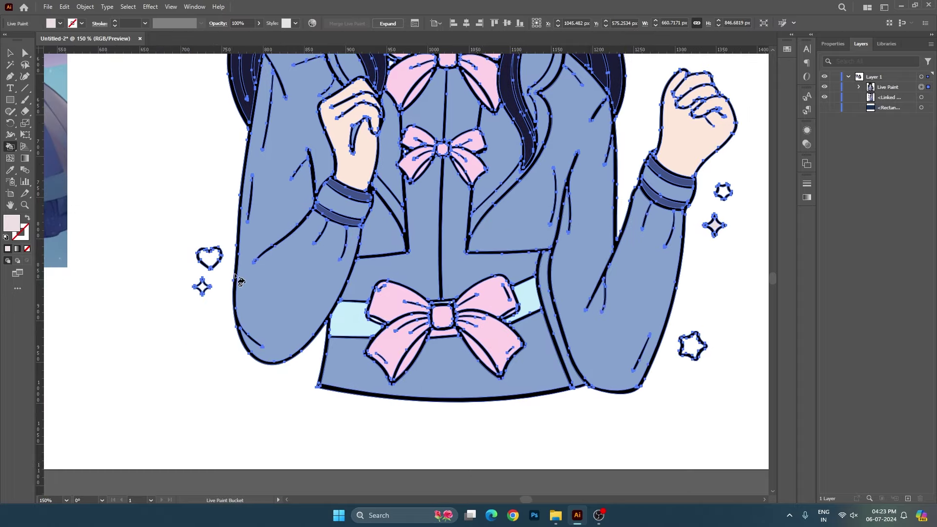
scroll(210, 255, down, 3)
scroll(412, 327, up, 2)
scroll(226, 123, up, 2)
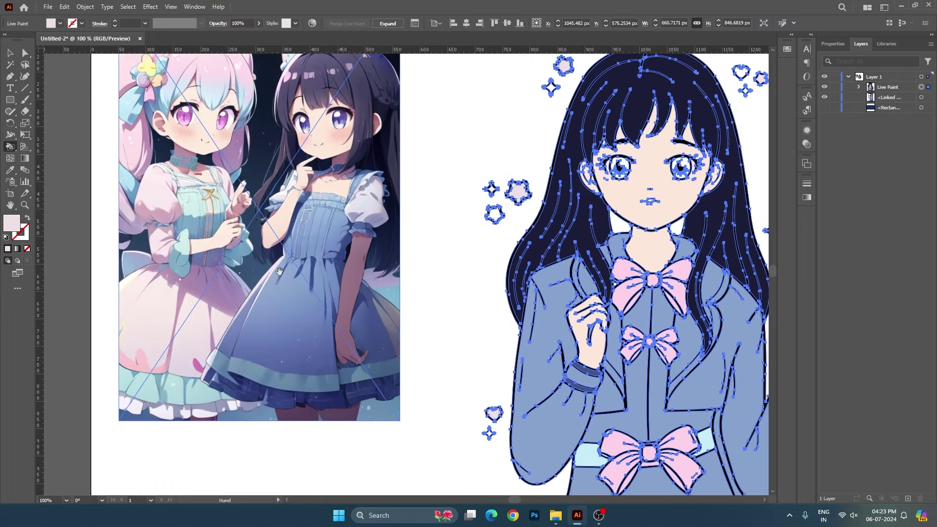
Step: Sample magenta from the reference girl's eye and Live Paint a star with it
alt+click(226, 123)
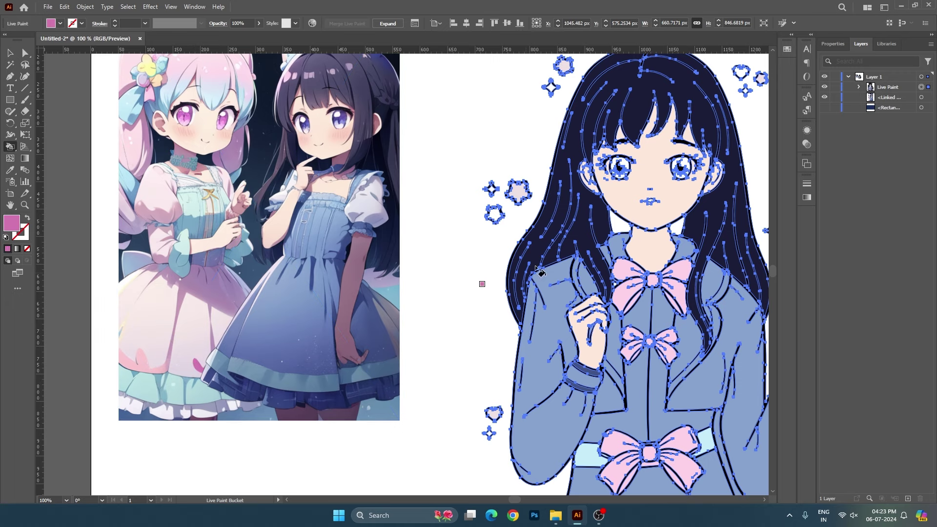
click(496, 213)
scroll(500, 175, up, 2)
scroll(500, 176, right, 2)
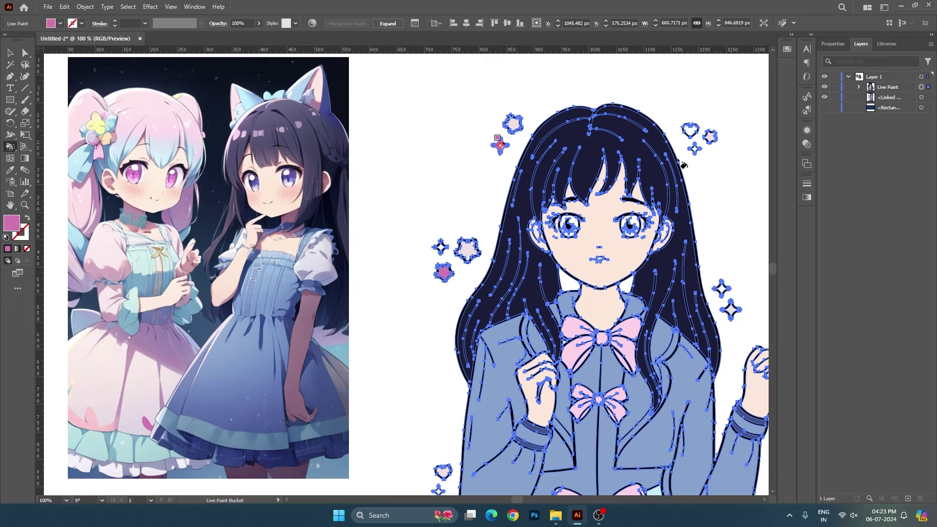
drag(692, 270, 518, 163)
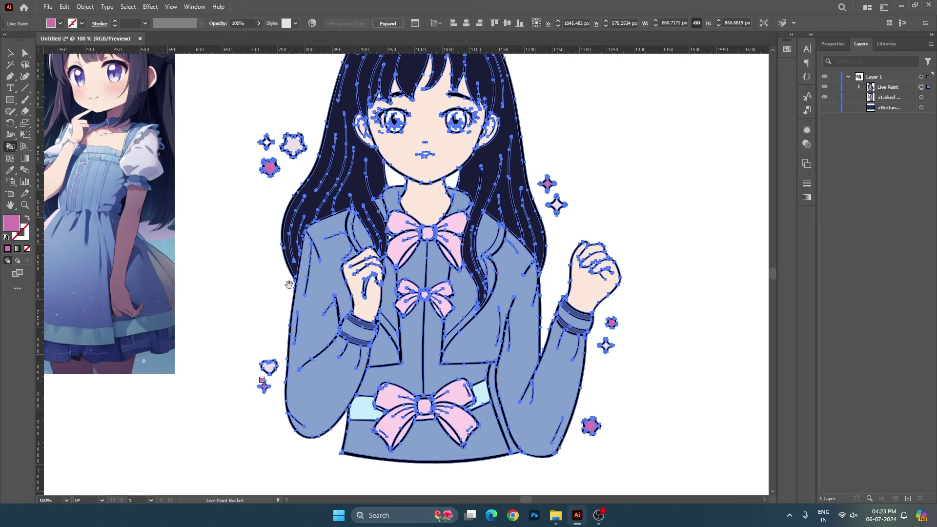
drag(289, 284, 481, 346)
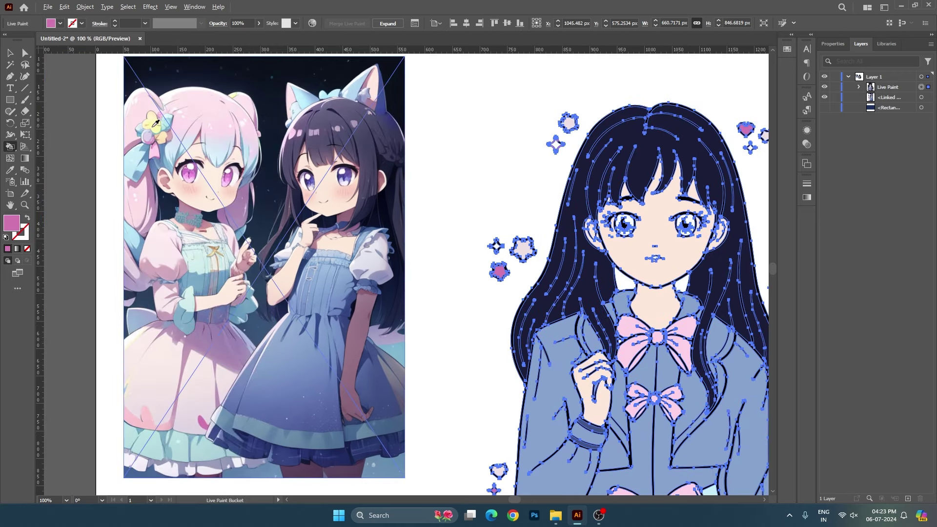
Step: Pan to the stars beside the hair, then return to the Selection tool and deselect
scroll(495, 246, up, 2)
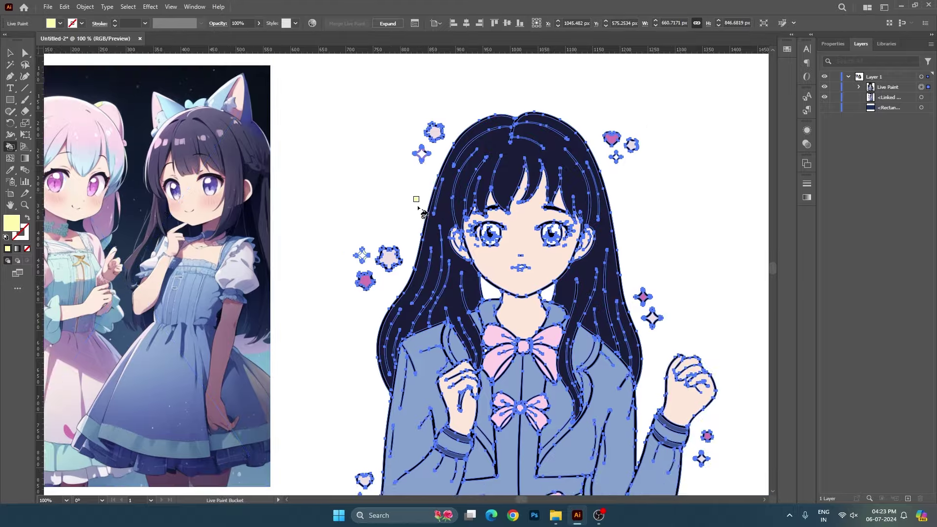
scroll(415, 253, up, 1)
scroll(341, 259, up, 1)
drag(418, 211, 395, 262)
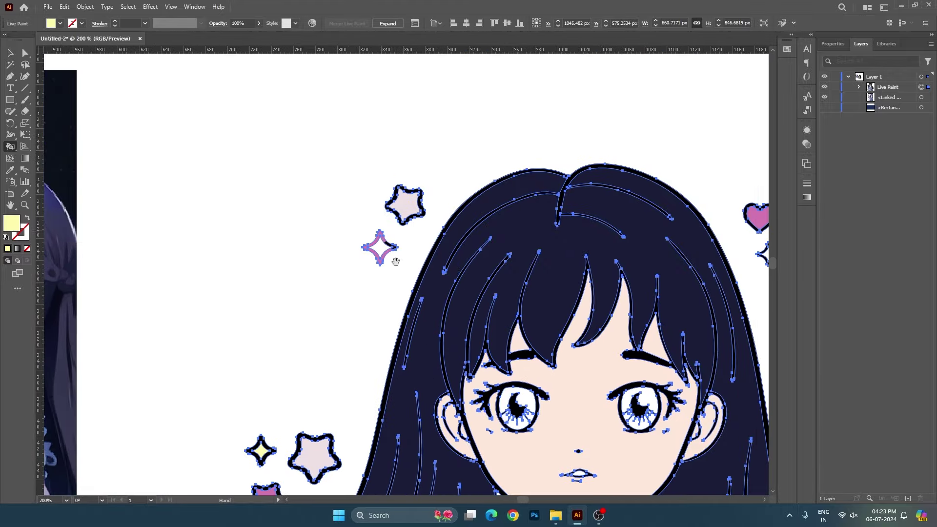
scroll(403, 268, down, 2)
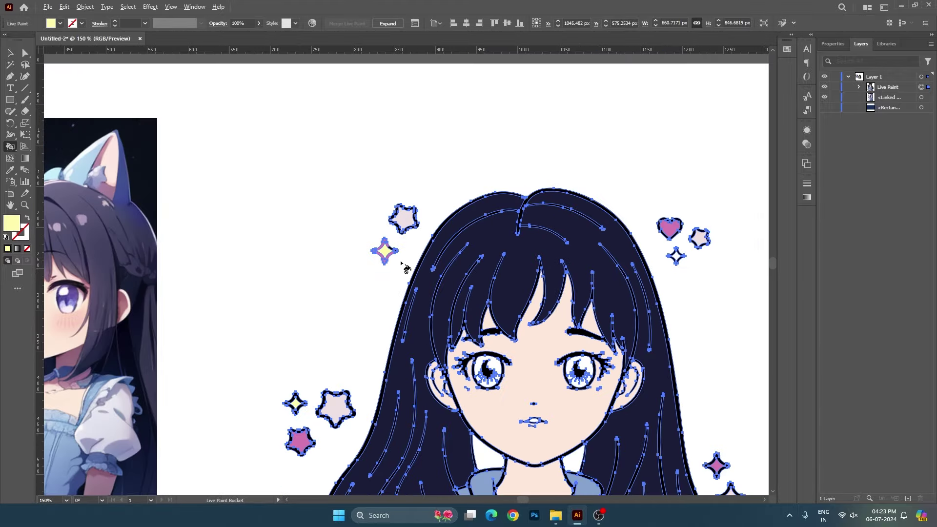
scroll(403, 268, up, 1)
drag(554, 126, 542, 179)
scroll(561, 186, up, 4)
scroll(585, 195, down, 2)
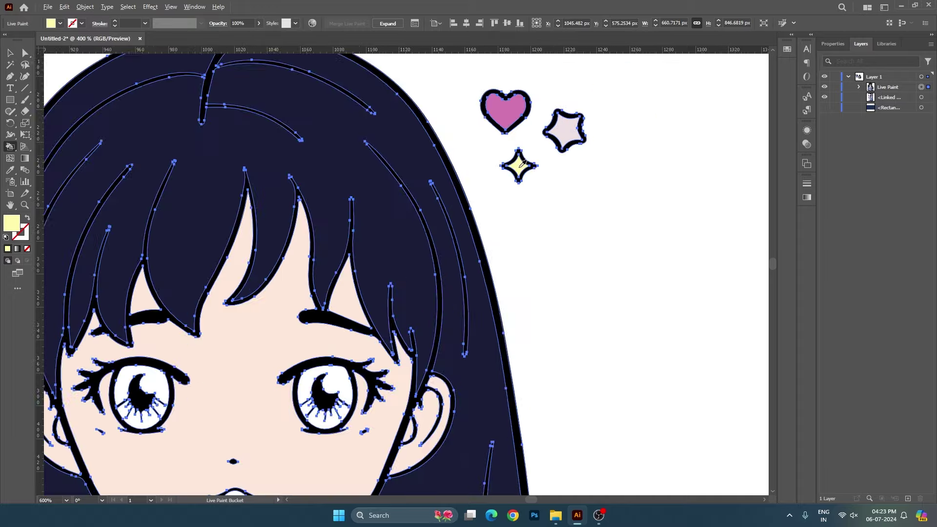
scroll(634, 205, down, 3)
scroll(658, 142, up, 1)
scroll(658, 142, down, 2)
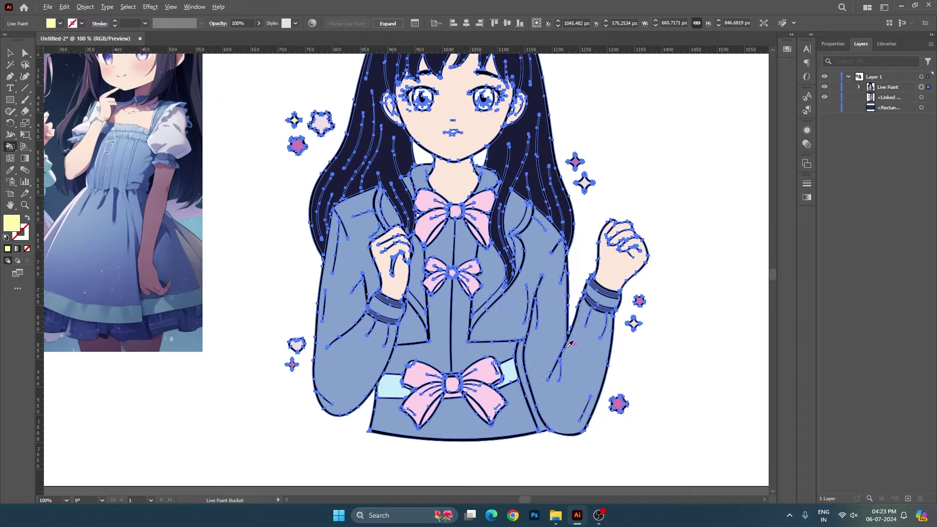
key(v)
click(666, 297)
scroll(667, 297, down, 2)
scroll(666, 294, up, 1)
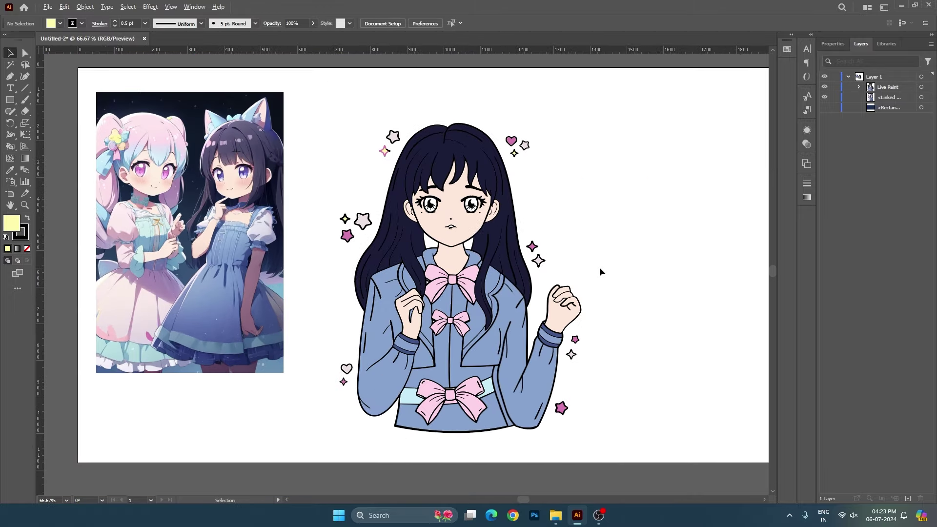
scroll(389, 138, up, 4)
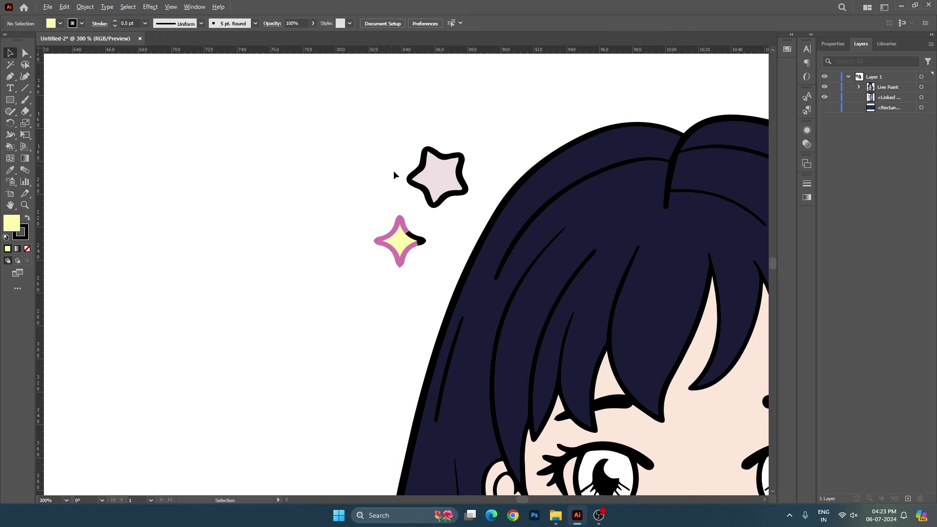
Step: Repaint the yellow sparkle's pink outline back to black with the Live Paint Bucket
click(424, 239)
key(k)
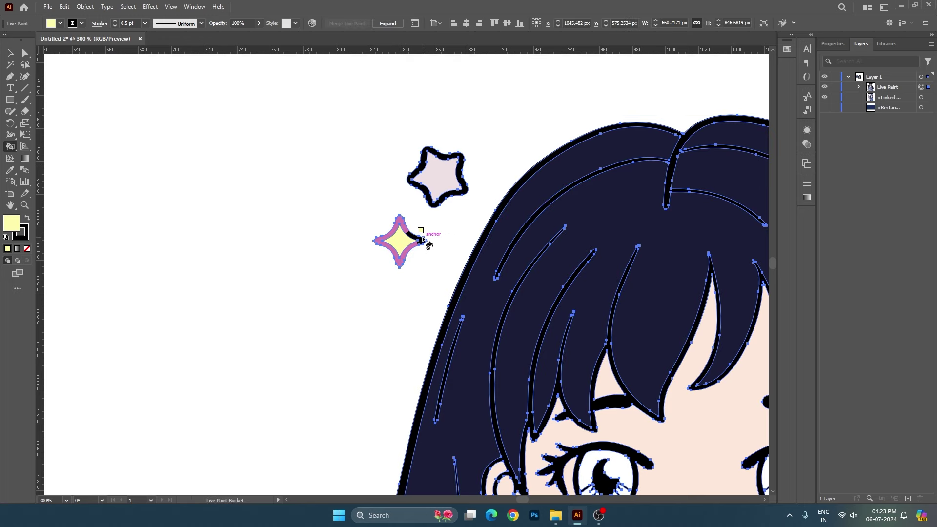
alt+click(407, 226)
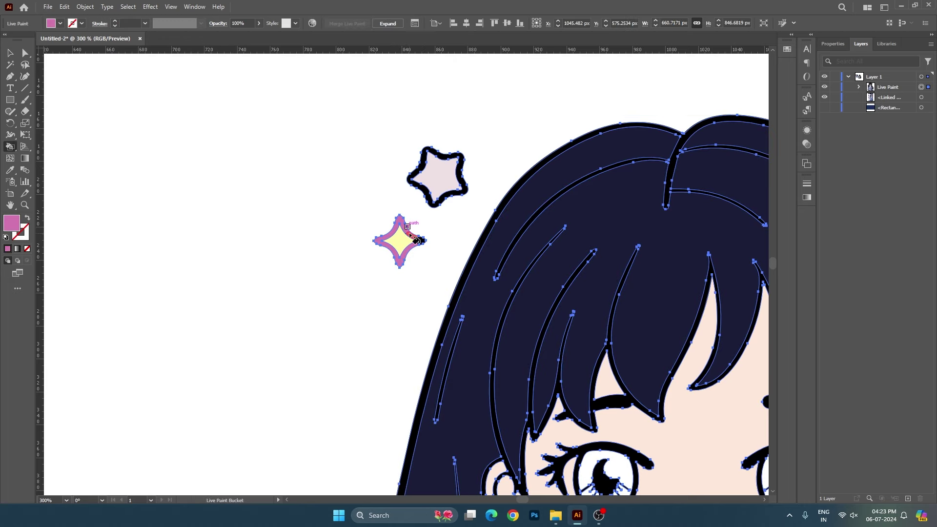
scroll(413, 238, up, 2)
double_click(425, 256)
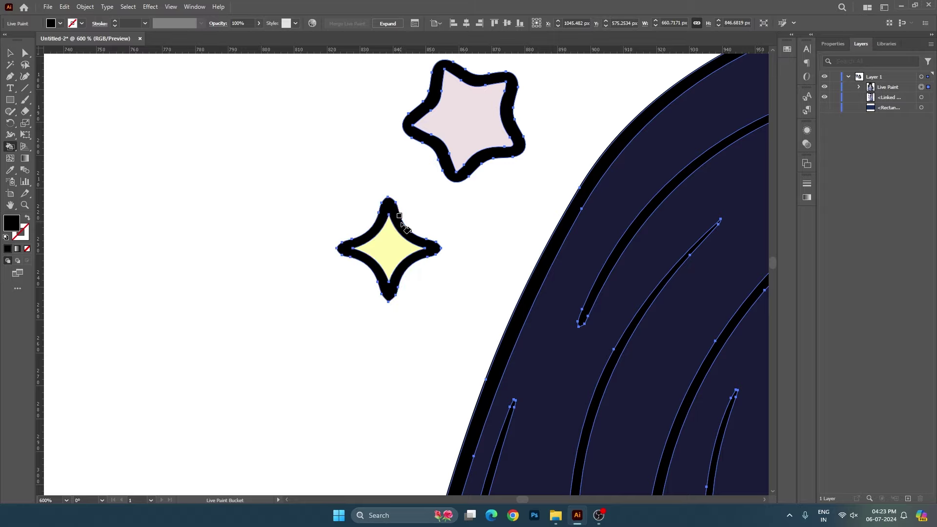
key(v)
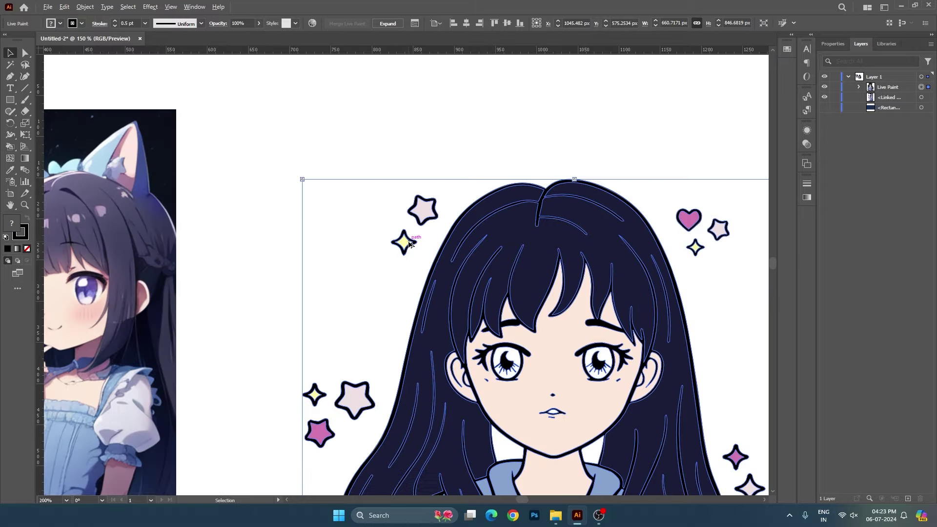
Step: Bring the reference image back into view and reactivate the Live Paint Bucket
scroll(410, 242, down, 4)
scroll(410, 241, down, 1)
scroll(462, 329, up, 2)
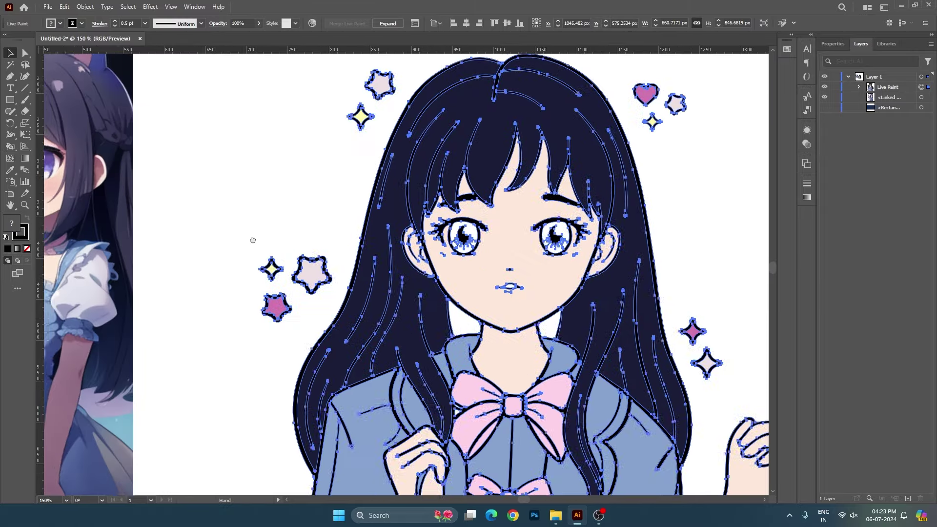
drag(262, 247, 472, 344)
scroll(95, 273, up, 2)
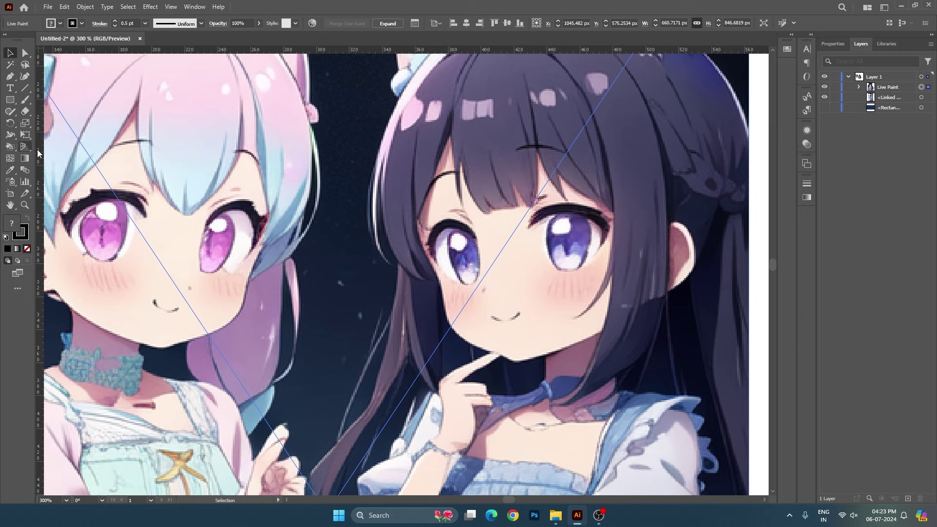
key(k)
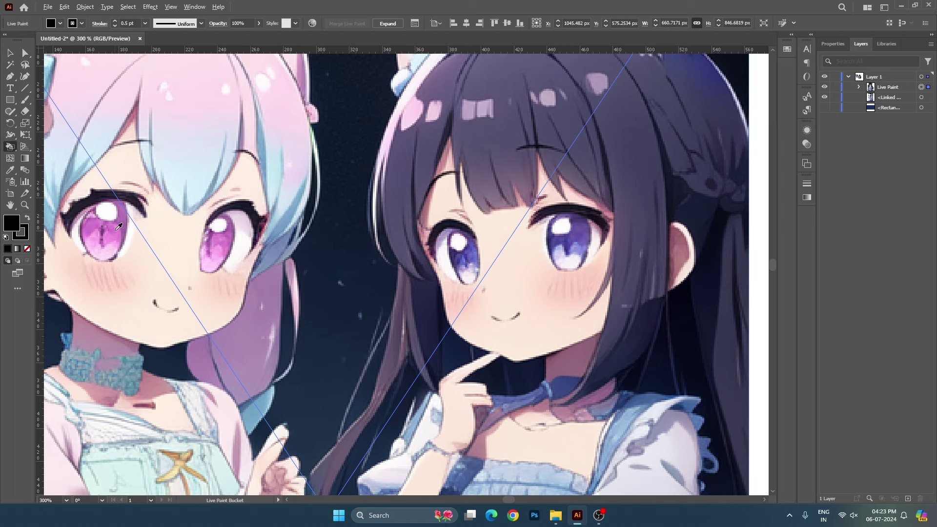
Step: Sample purple from the reference and fill the left eye's iris and lower white area
alt+click(475, 251)
mouse_move(474, 251)
mouse_down()
mouse_move(441, 229)
mouse_move(294, 216)
mouse_up()
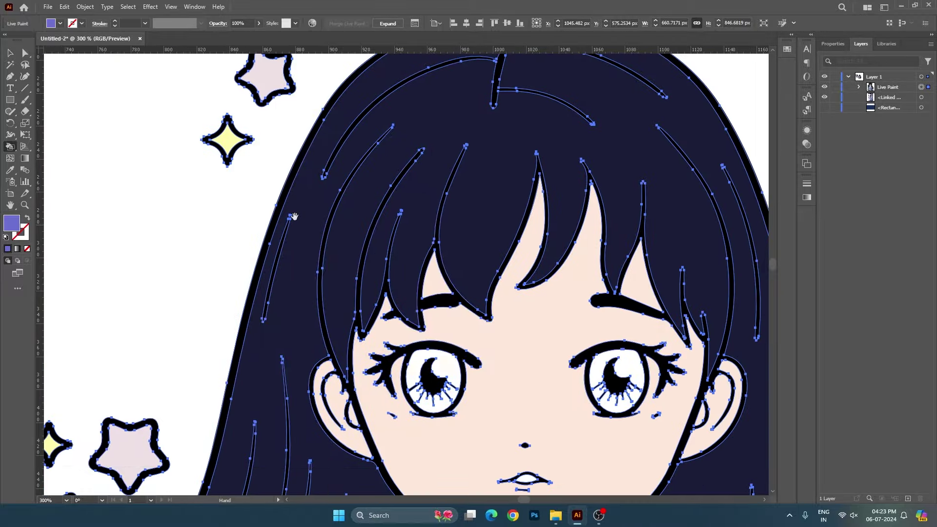
click(423, 372)
scroll(479, 397, up, 3)
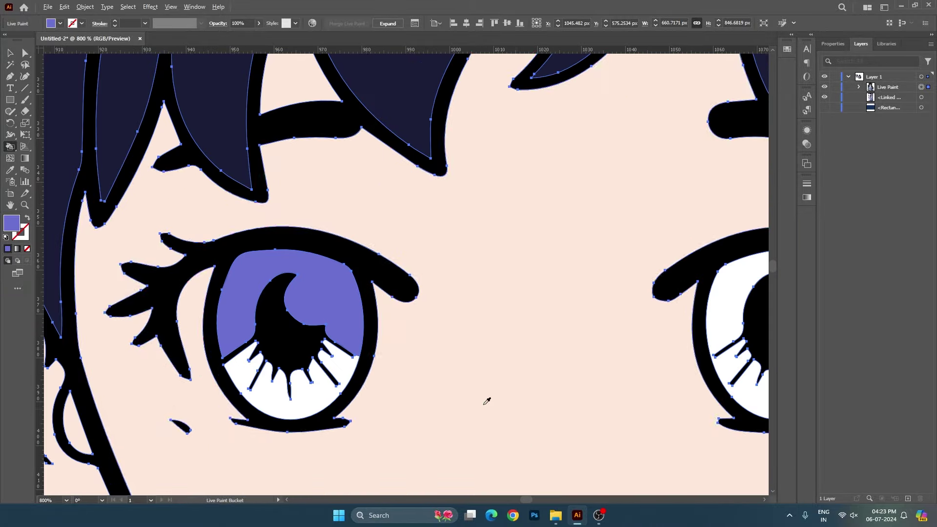
drag(336, 397, 279, 383)
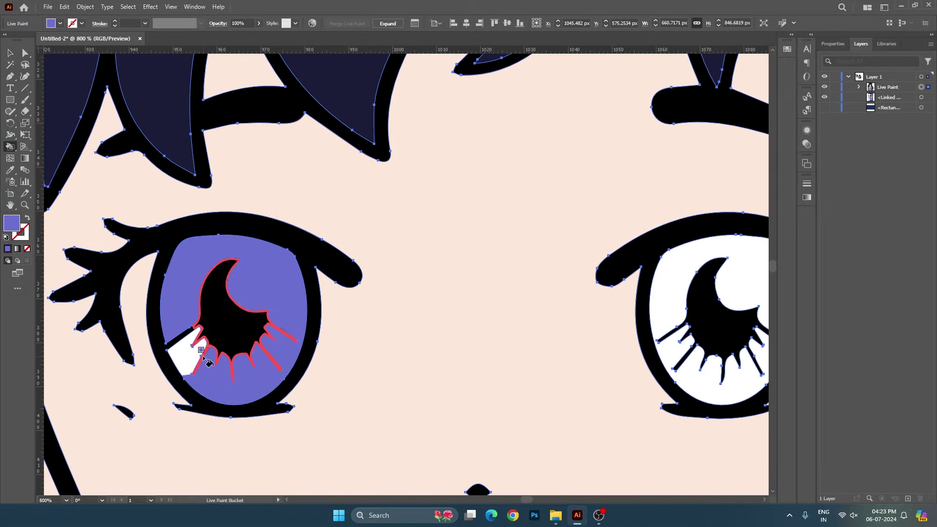
click(205, 370)
Step: Fill the remaining right-iris regions and lower white eye areas purple, then deselect
drag(472, 347, 317, 328)
click(522, 306)
click(540, 357)
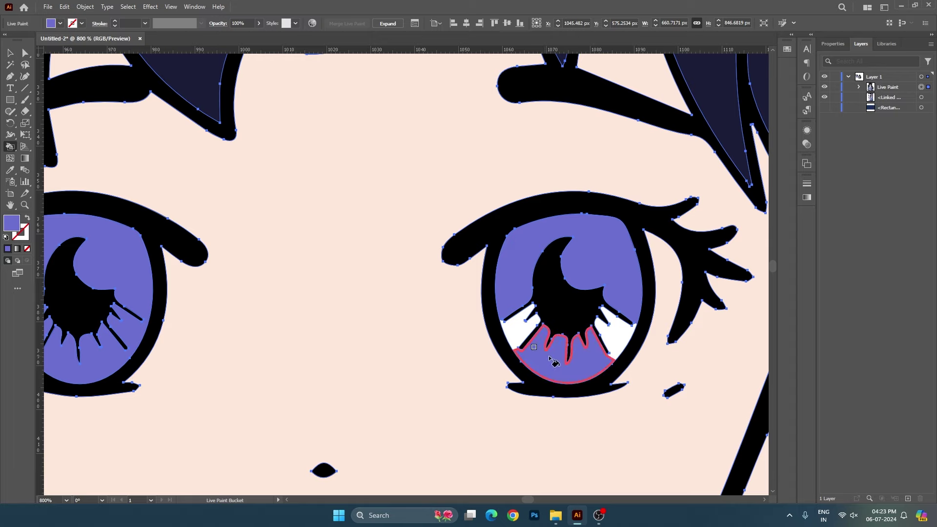
click(634, 335)
scroll(634, 336, down, 4)
scroll(636, 337, down, 3)
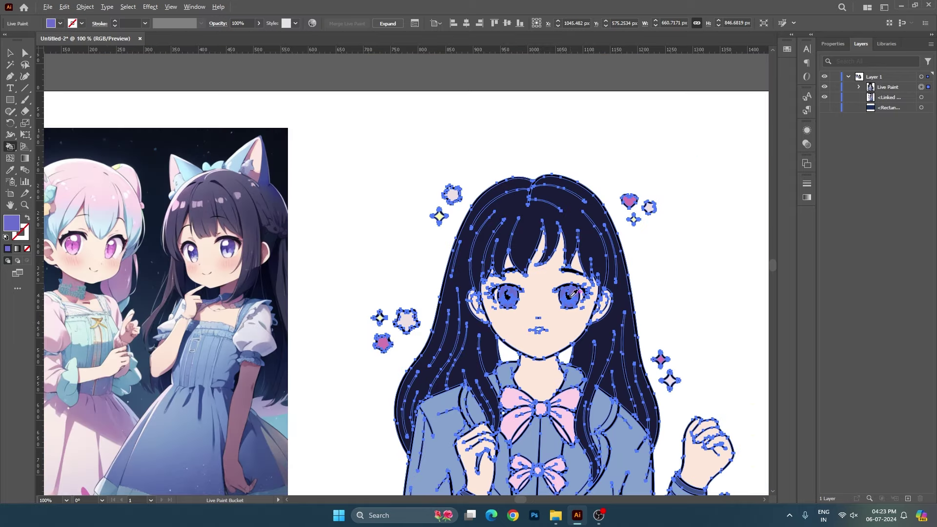
key(v)
click(697, 317)
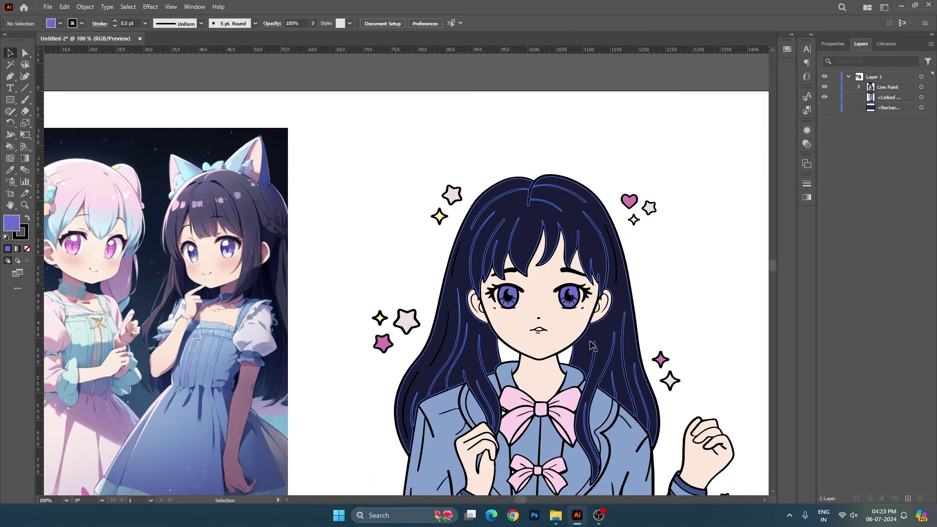
Step: Pan and zoom out to view the whole artboard
scroll(602, 345, up, 2)
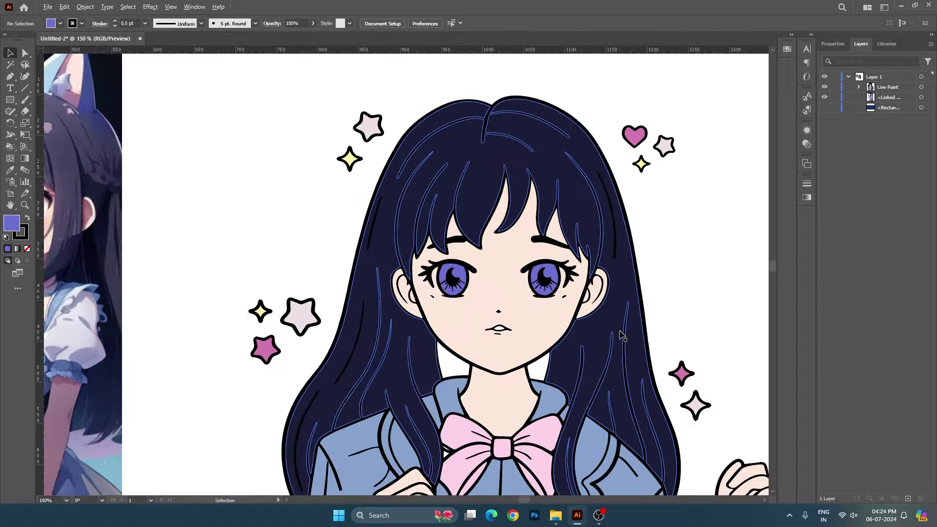
scroll(602, 345, down, 4)
scroll(597, 231, up, 1)
drag(597, 230, 572, 237)
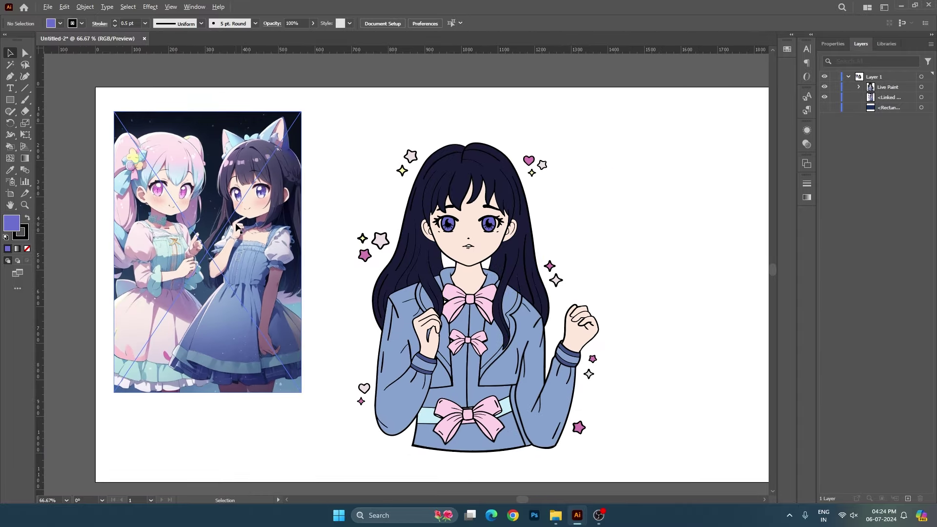
scroll(200, 227, up, 2)
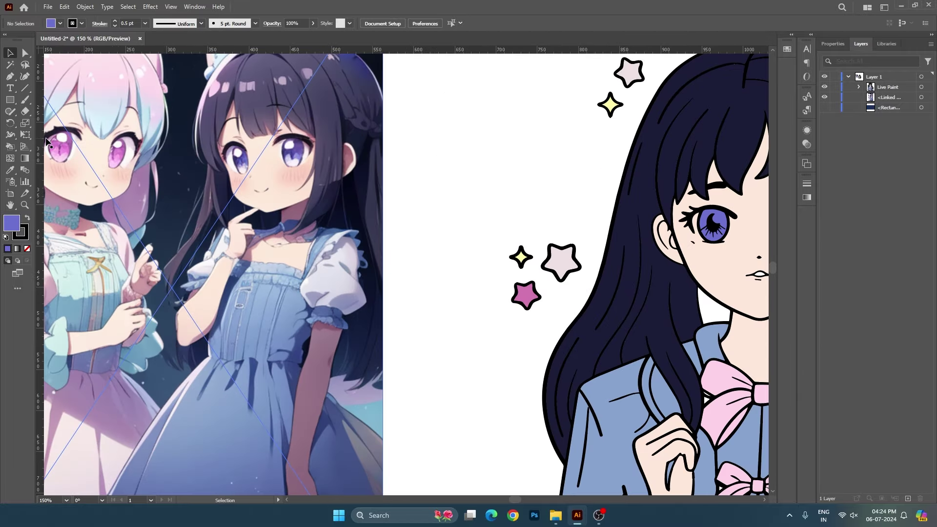
key(v)
scroll(346, 244, down, 3)
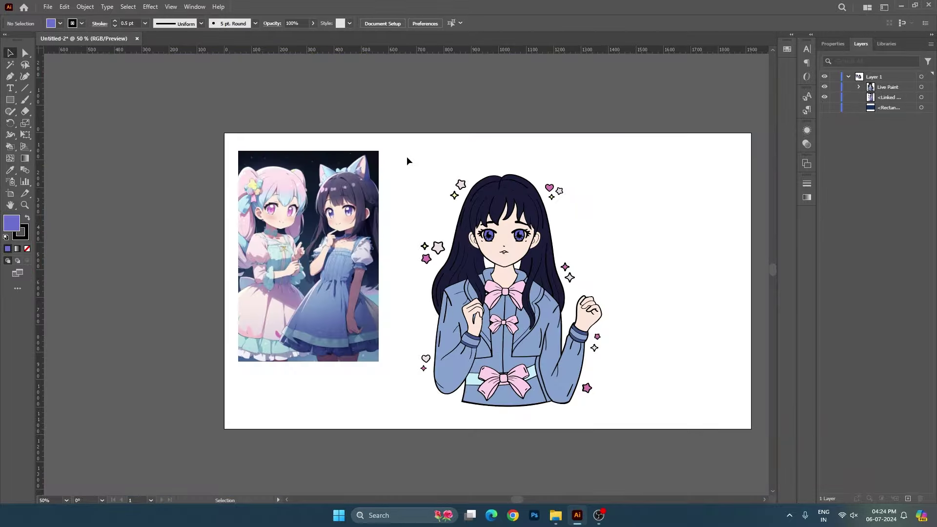
Step: Sample the light lilac from the reference girl's eye and fill the left iris with it
click(431, 287)
key(k)
alt+click(333, 222)
scroll(336, 217, up, 6)
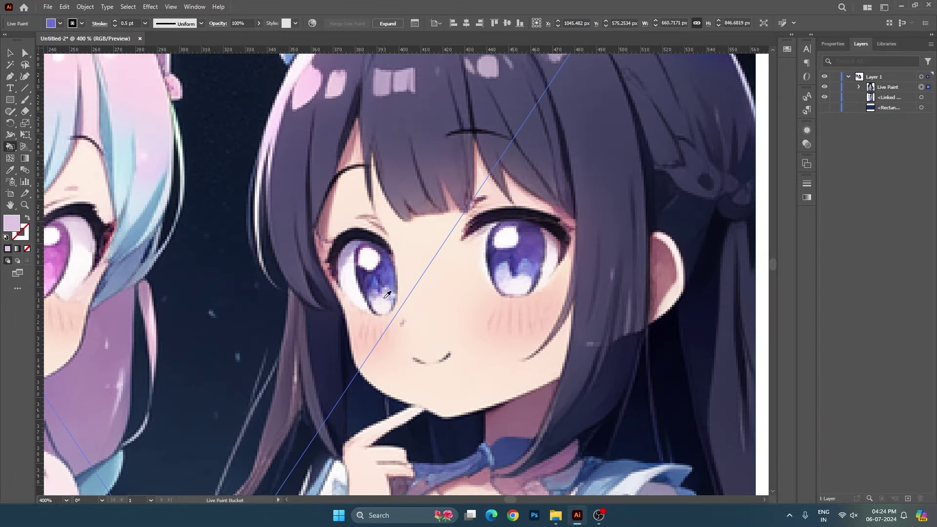
scroll(516, 247, right, 5)
scroll(516, 247, right, 5)
scroll(436, 206, right, 3)
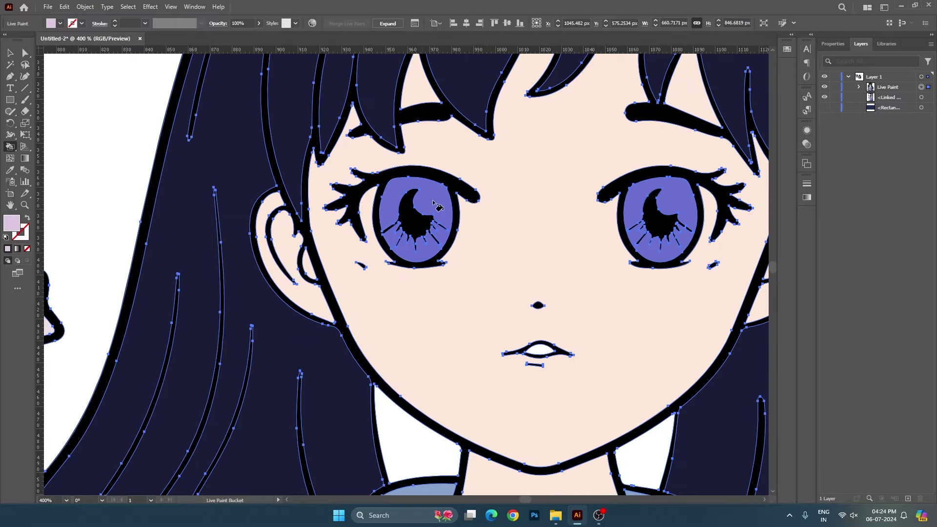
click(437, 207)
Step: Fill the right iris's lower, upper and last segments lilac, then fit the artboard
scroll(436, 207, up, 1)
drag(498, 247, 214, 247)
click(482, 264)
click(529, 215)
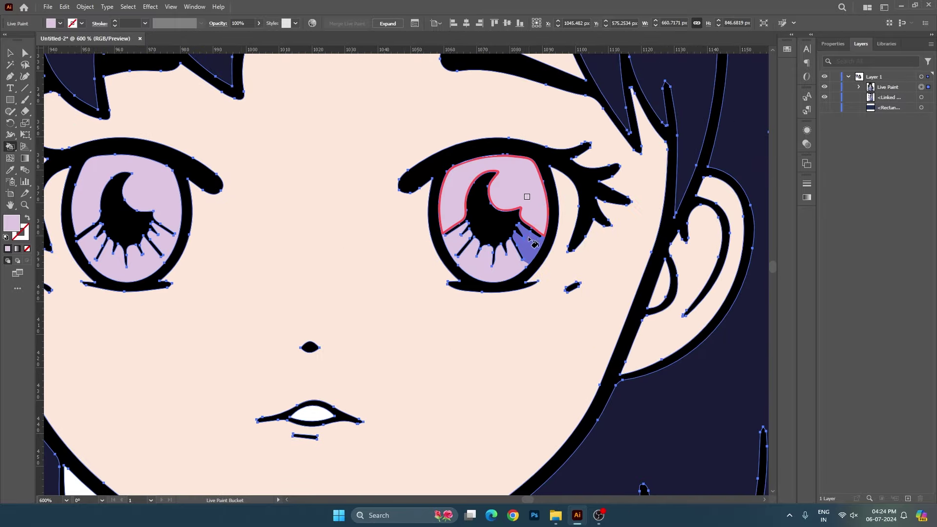
click(529, 239)
key(ctrl+1)
click(664, 231)
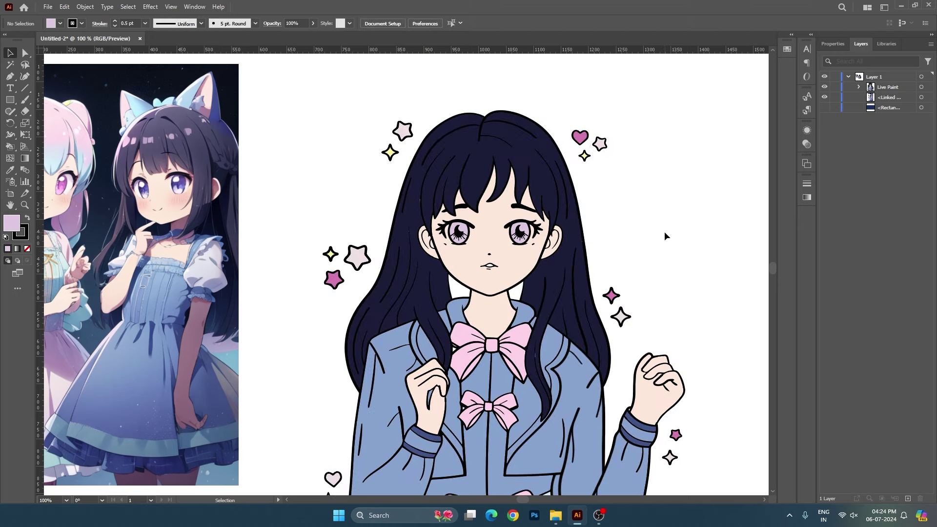
scroll(663, 231, down, 5)
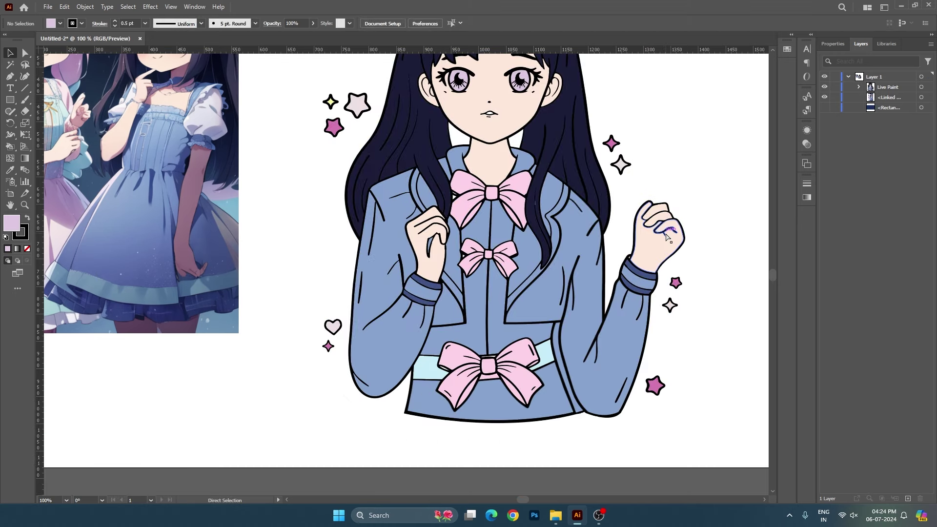
key(ctrl+0)
click(164, 241)
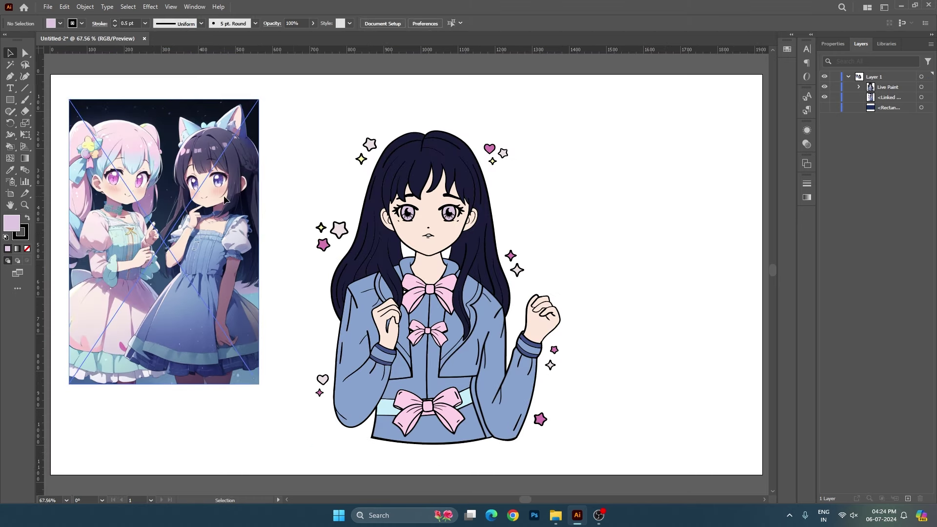
Step: Delete the reference image and make the dark blue background rectangle visible
key(Delete)
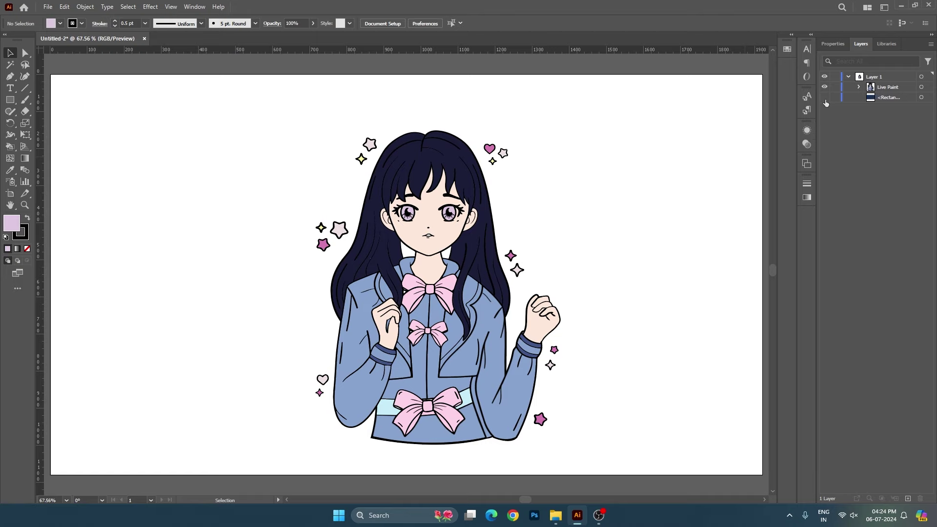
click(824, 99)
click(685, 196)
scroll(439, 244, up, 4)
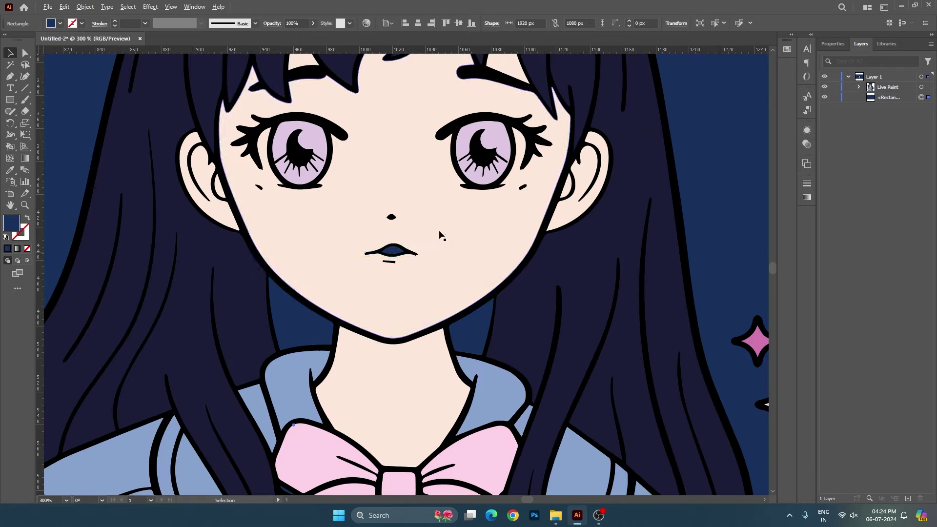
scroll(369, 255, up, 3)
scroll(373, 247, down, 8)
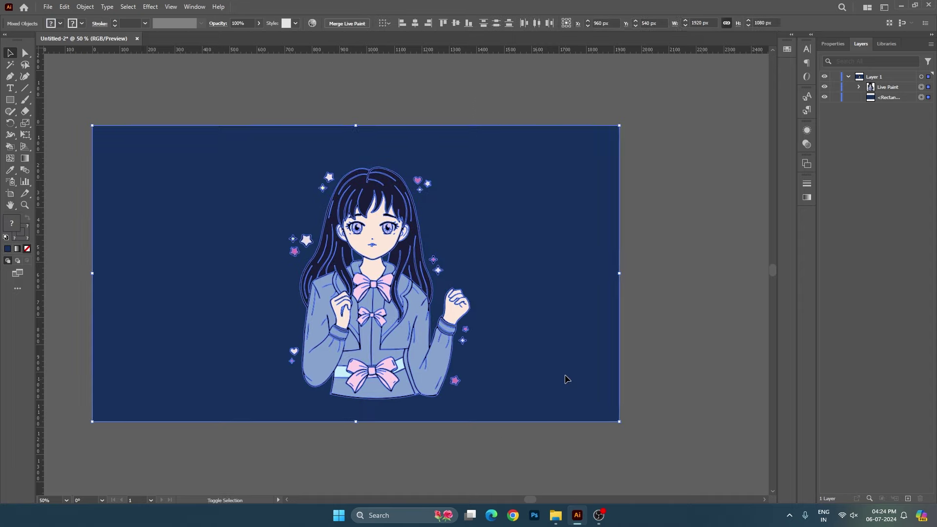
Step: Fill the gap between the lips with skin colour picked from the face
click(371, 332)
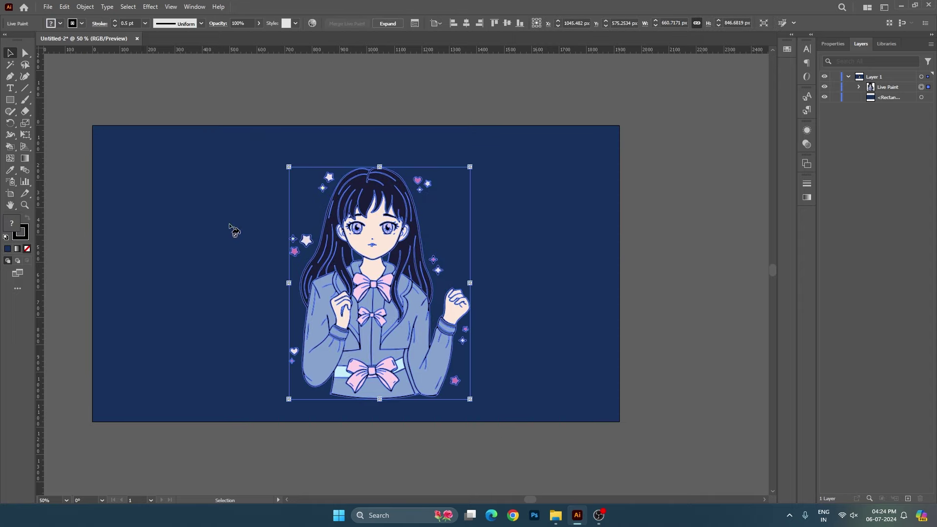
key(k)
scroll(385, 251, up, 5)
scroll(385, 252, up, 2)
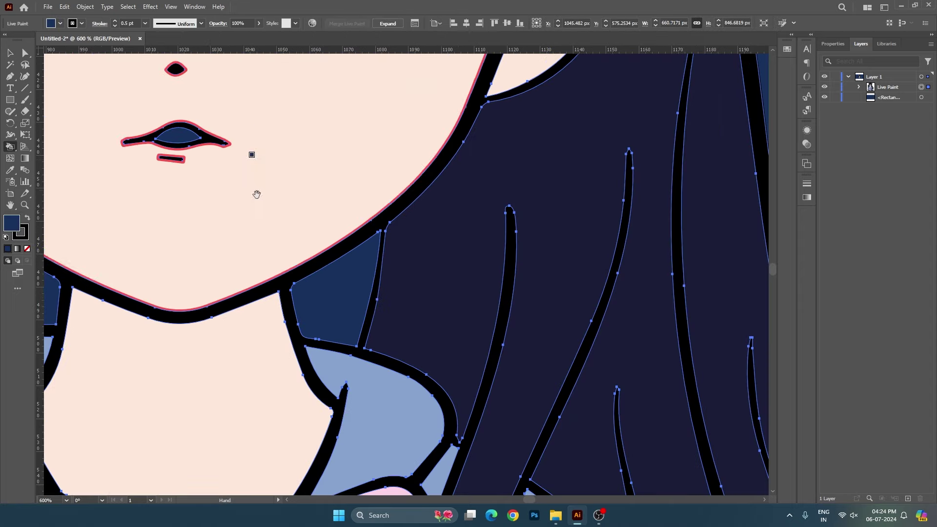
scroll(357, 255, down, 2)
alt+click(336, 253)
click(292, 225)
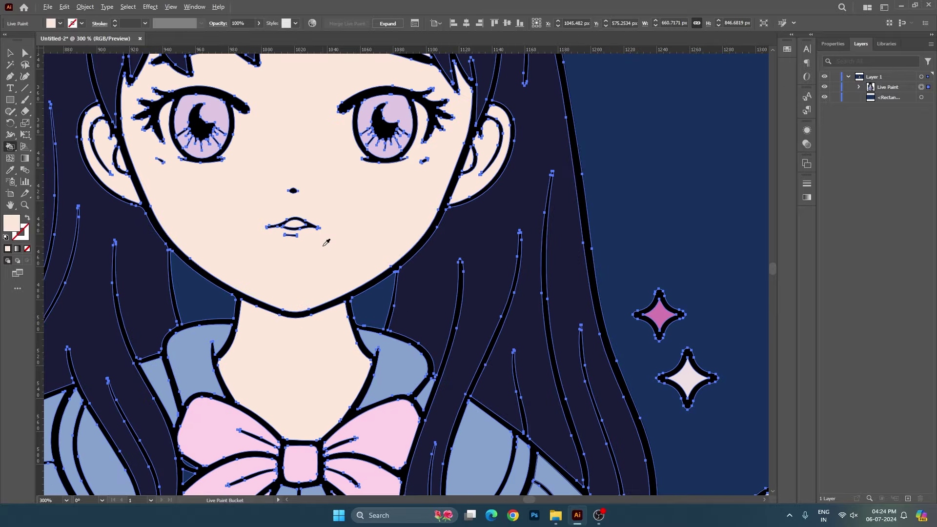
scroll(326, 242, down, 3)
scroll(326, 243, down, 2)
scroll(326, 243, down, 1)
key(v)
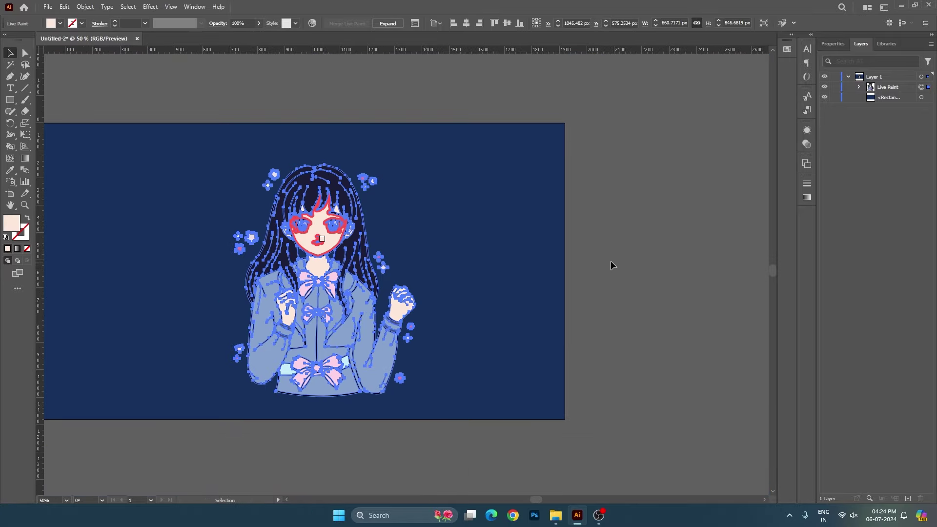
click(610, 266)
scroll(488, 244, left, 3)
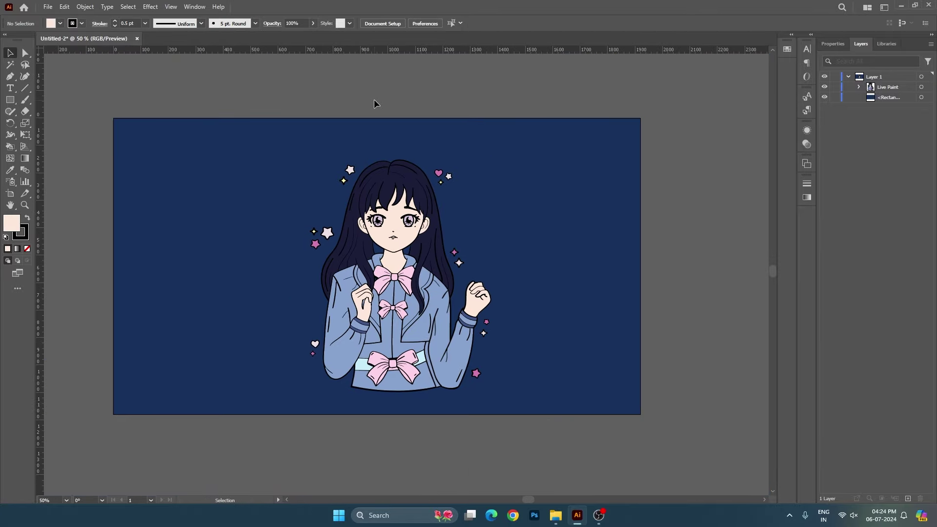
Step: Change the background rectangle's fill to a deeper navy #00193d
click(541, 196)
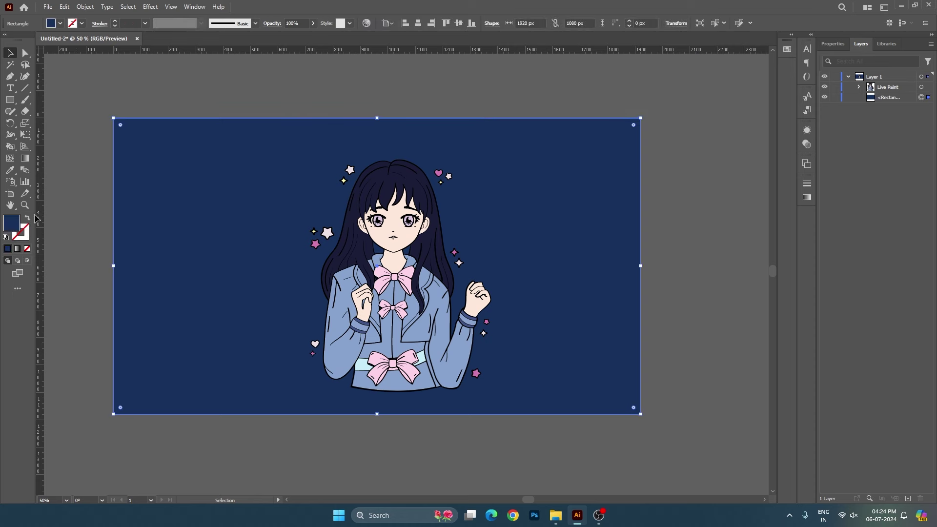
double_click(8, 225)
drag(253, 98, 537, 59)
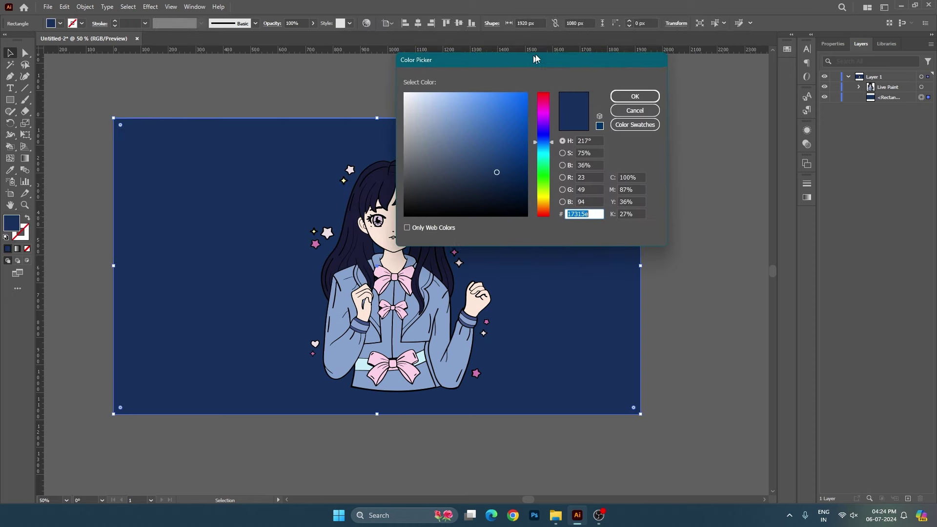
drag(519, 181, 525, 186)
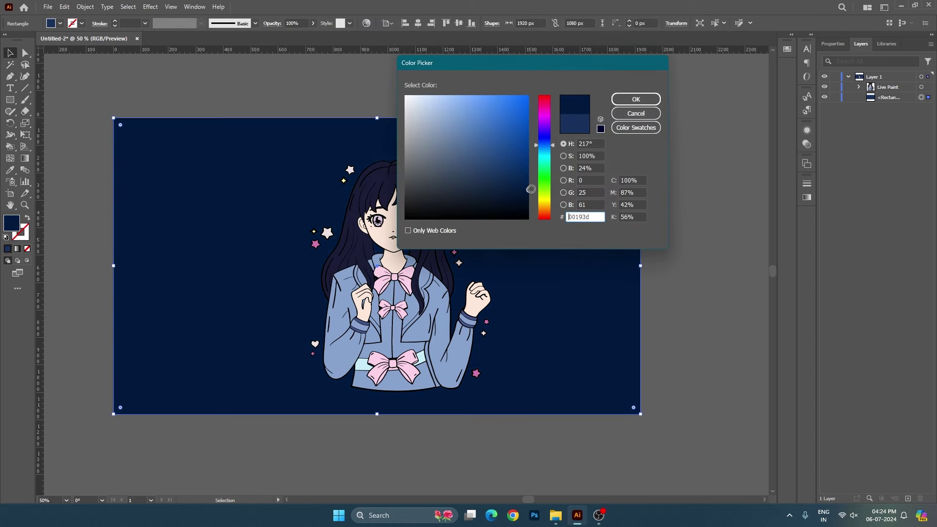
click(636, 99)
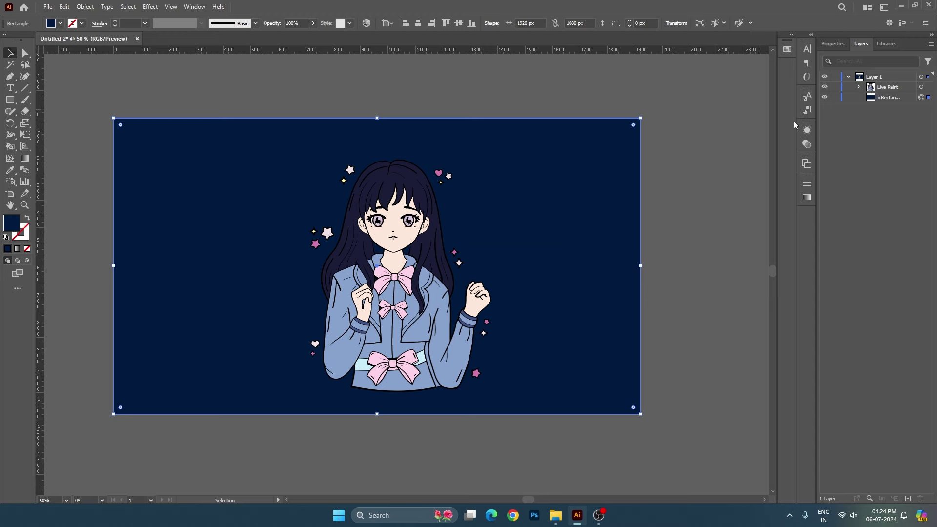
Step: Drag the Anime Character Outline and Anime Girl images from File Explorer into the document
mouse_move(537, 191)
mouse_down()
mouse_move(633, 176)
mouse_move(609, 163)
mouse_up()
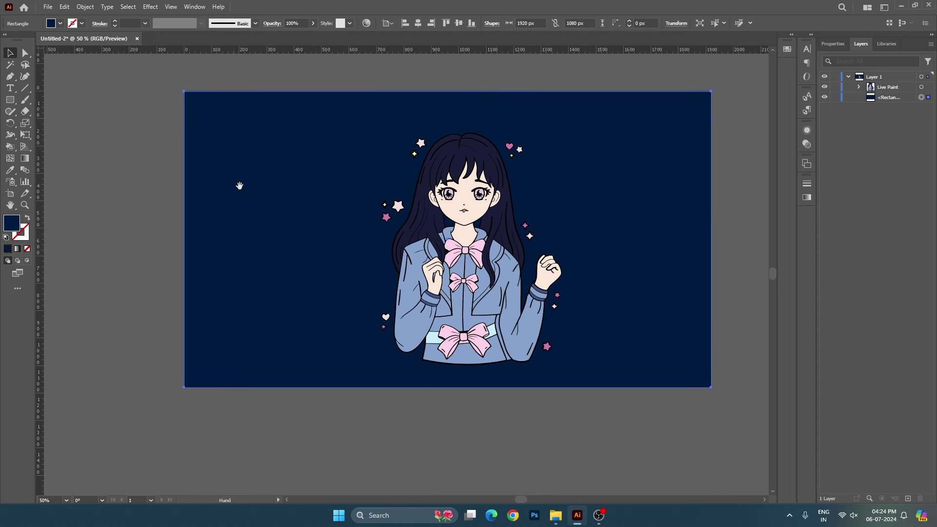
click(730, 223)
click(555, 515)
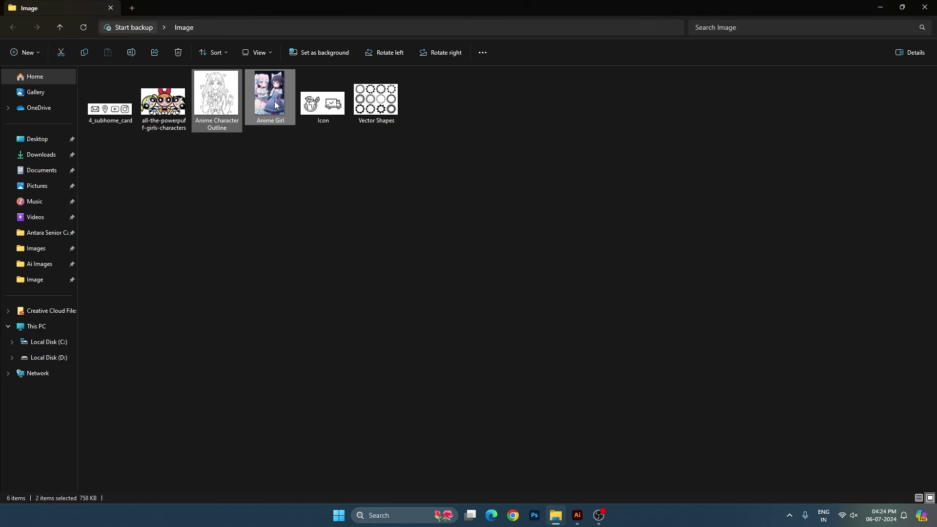
drag(276, 105, 377, 289)
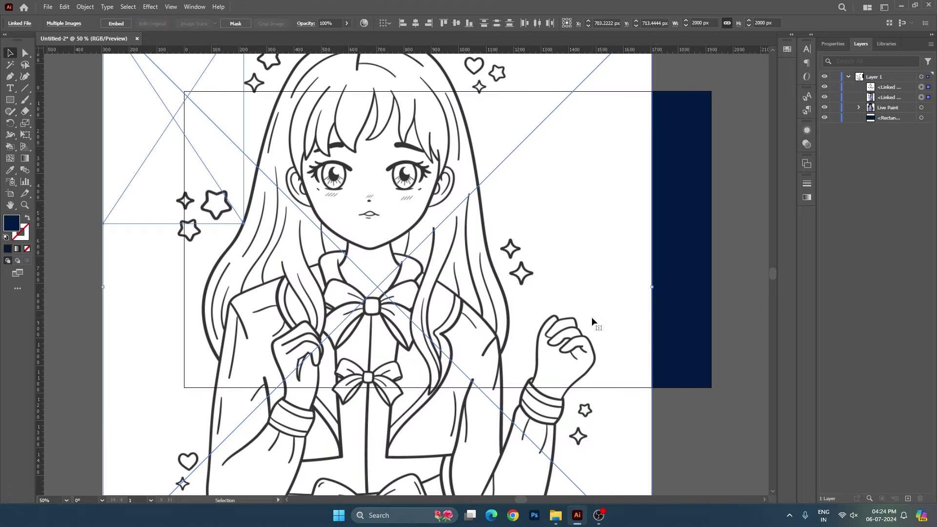
Step: Delete the Anime Character Outline image and move the Anime Girl image to the left
click(557, 412)
key(Delete)
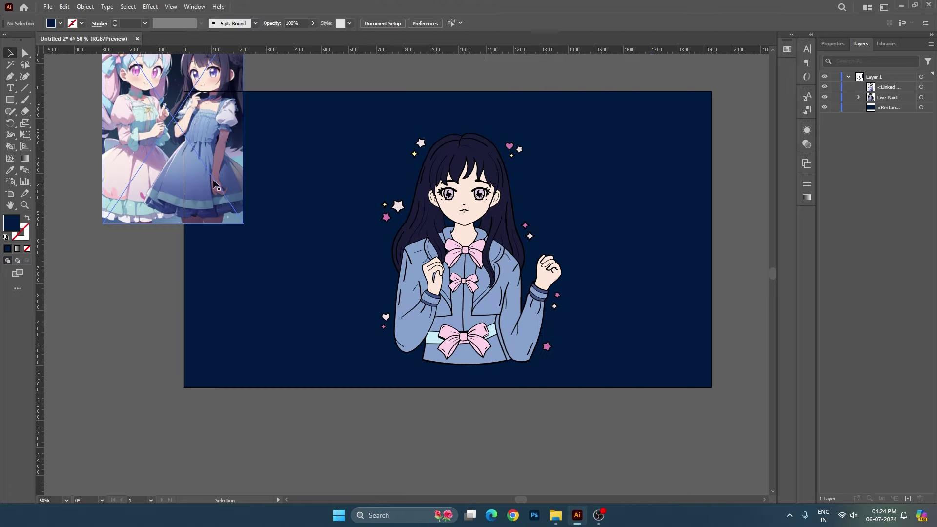
mouse_move(212, 179)
mouse_down()
mouse_move(165, 221)
mouse_move(142, 224)
mouse_up()
Step: Give the background rectangle a gradient fill with both stops sampled navy from the reference
click(287, 234)
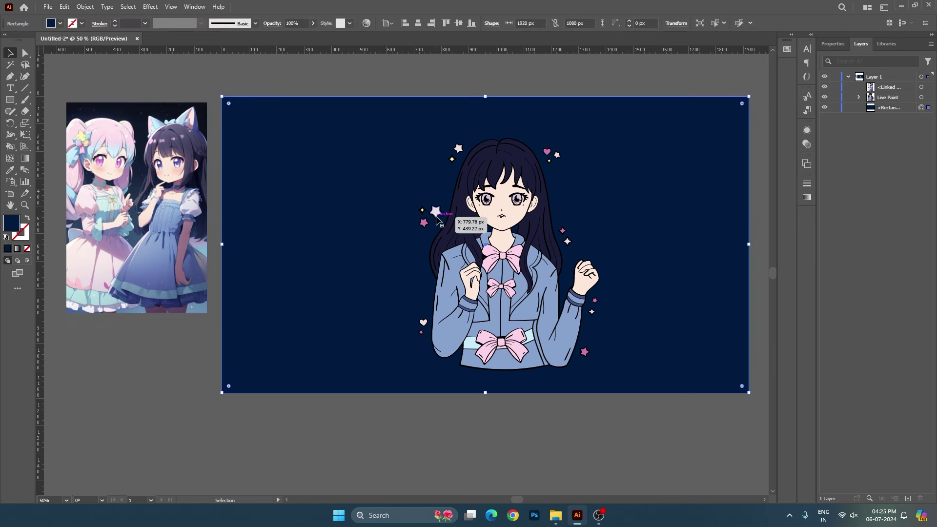
click(806, 197)
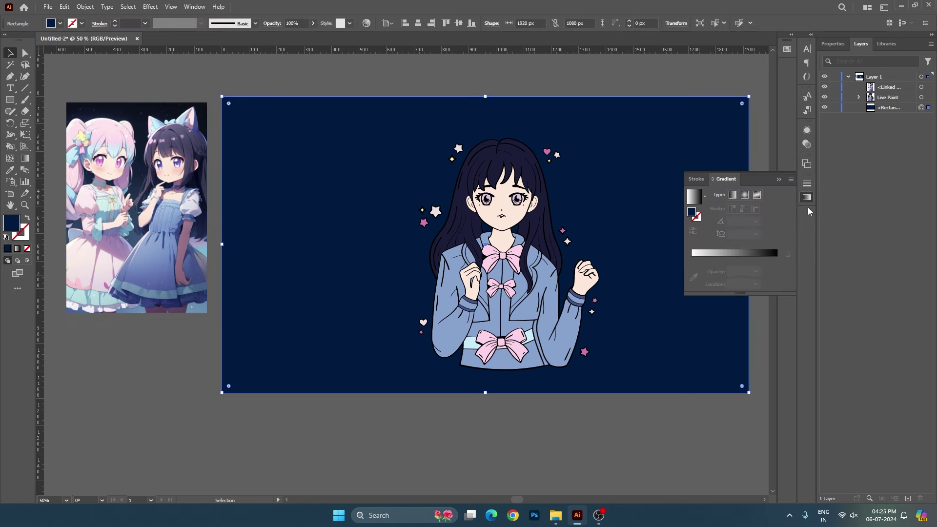
click(747, 254)
click(776, 271)
click(693, 289)
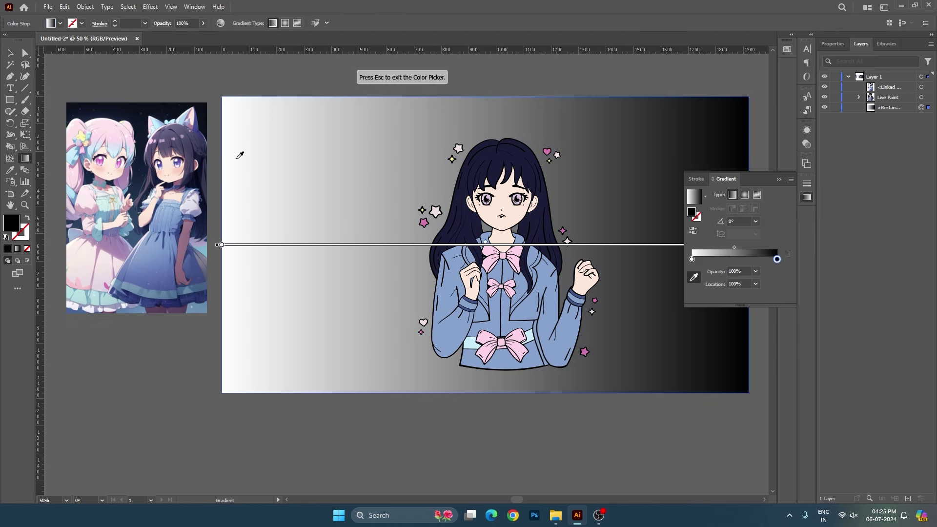
click(205, 100)
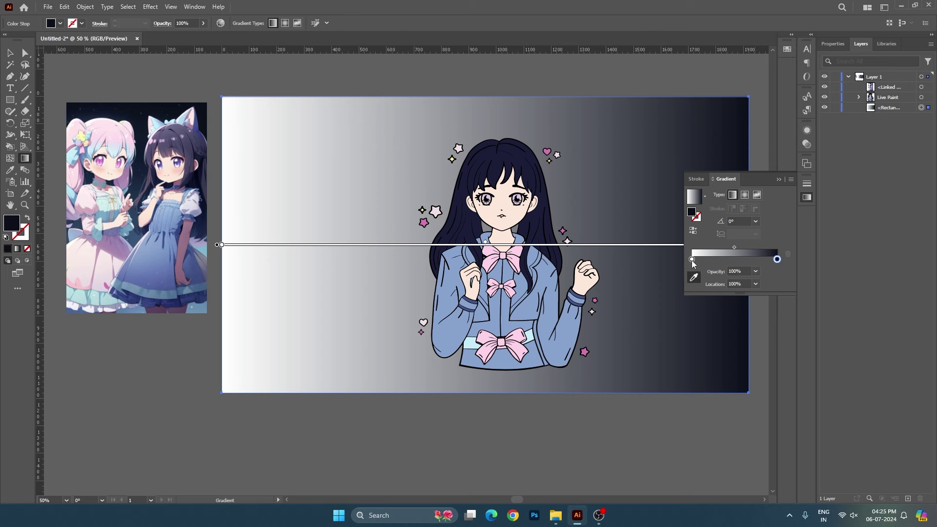
click(691, 259)
click(141, 178)
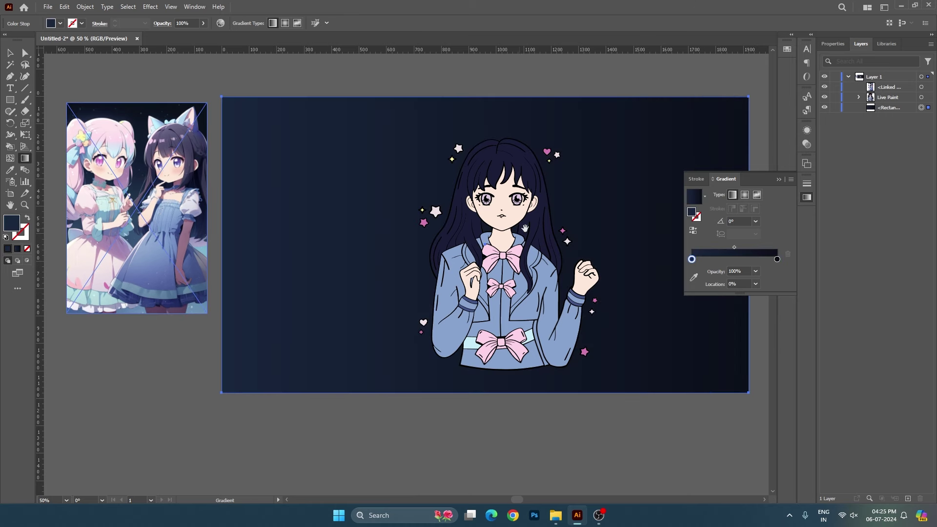
Step: Drag the gradient vertically so it runs at 90°, darkest at the top
drag(418, 87, 418, 251)
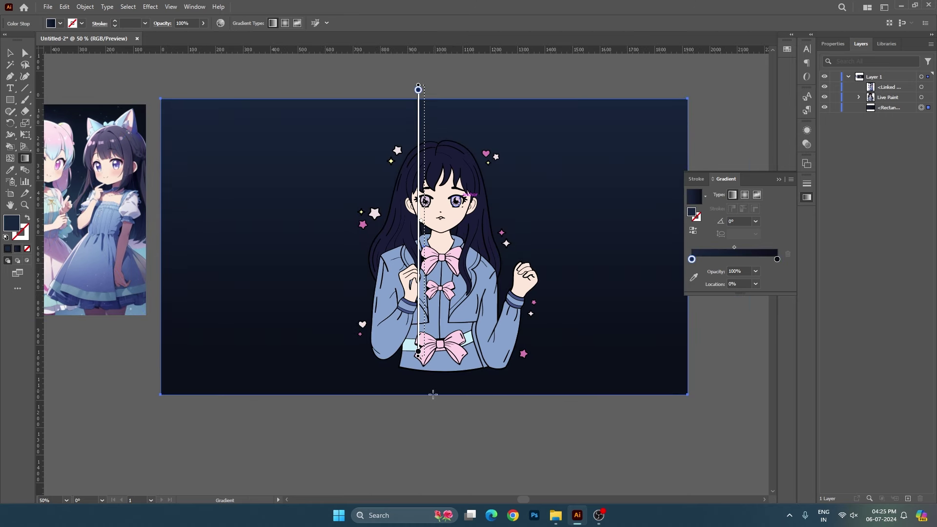
drag(434, 408, 434, 92)
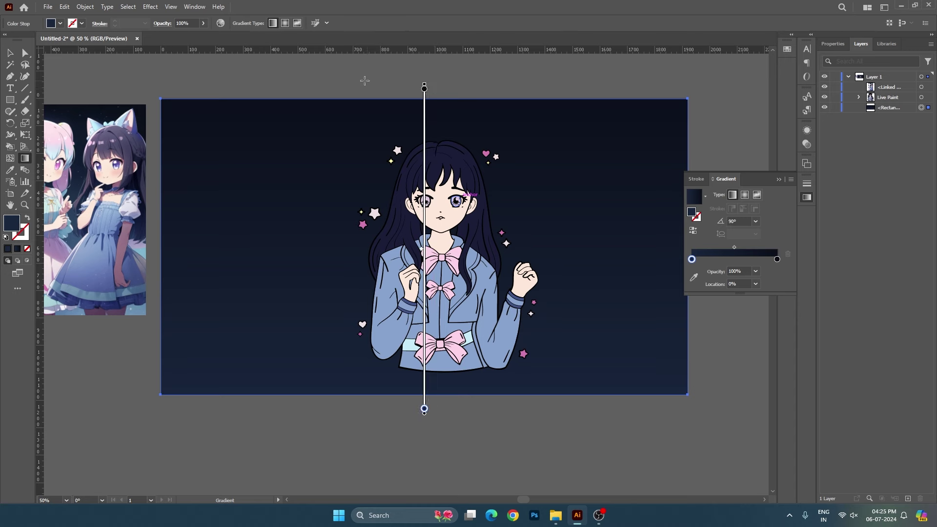
key(v)
scroll(236, 177, left, 3)
click(190, 188)
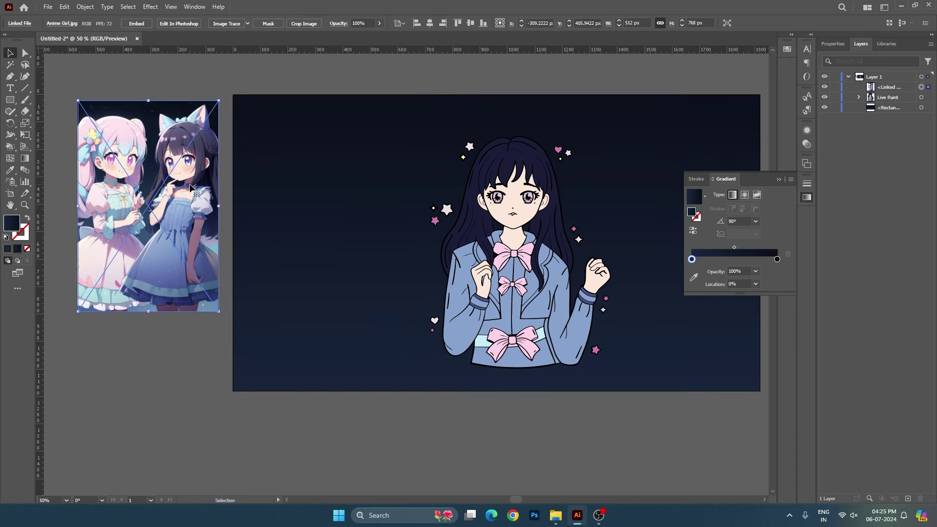
Step: Delete the reference anime image, collapse the Gradient panel and lock the Rectangle layer
key(Delete)
click(809, 199)
scroll(702, 224, up, 1)
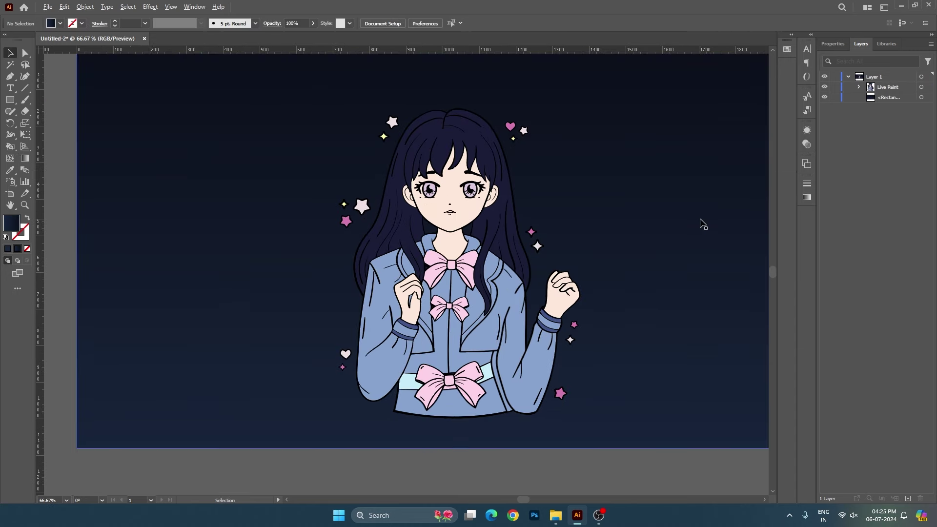
click(834, 97)
scroll(585, 195, up, 1)
scroll(585, 195, right, 1)
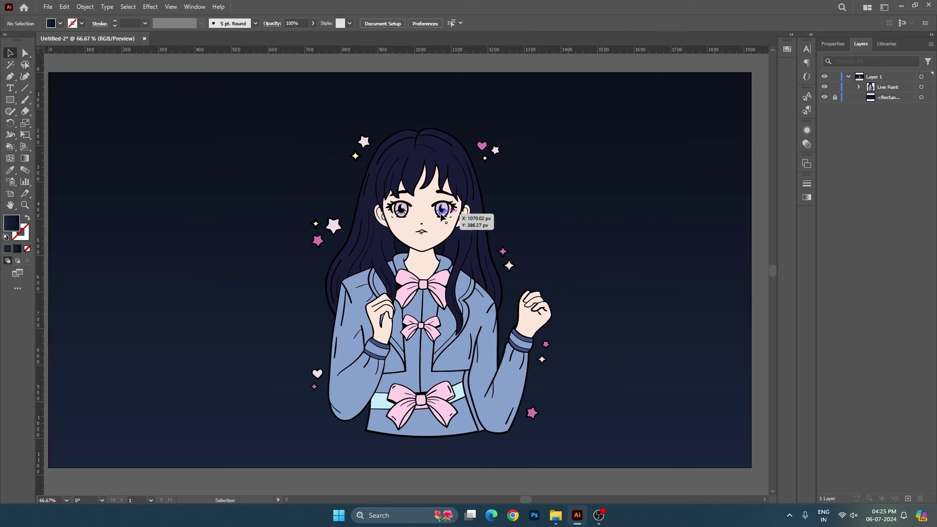
Step: Select the Live Paint girl and set the stroke colour to white
click(442, 218)
click(628, 390)
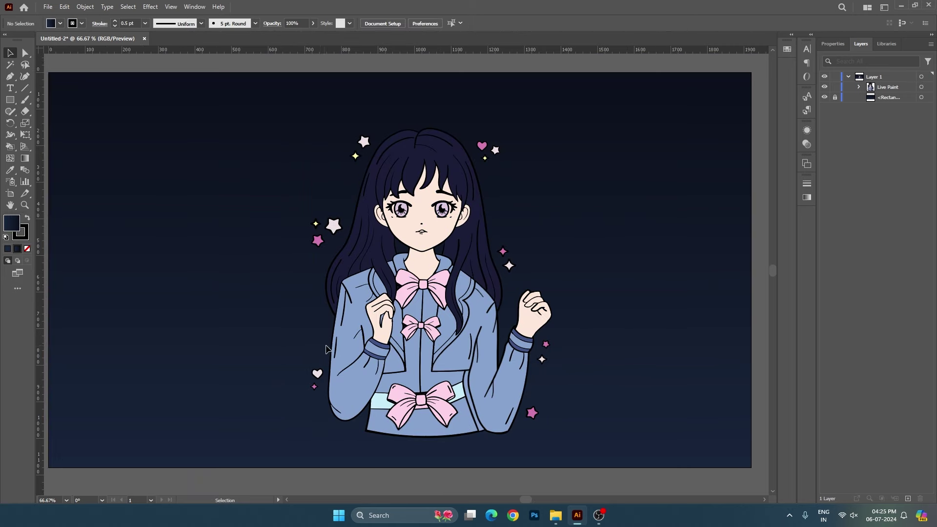
click(336, 323)
click(633, 282)
click(444, 370)
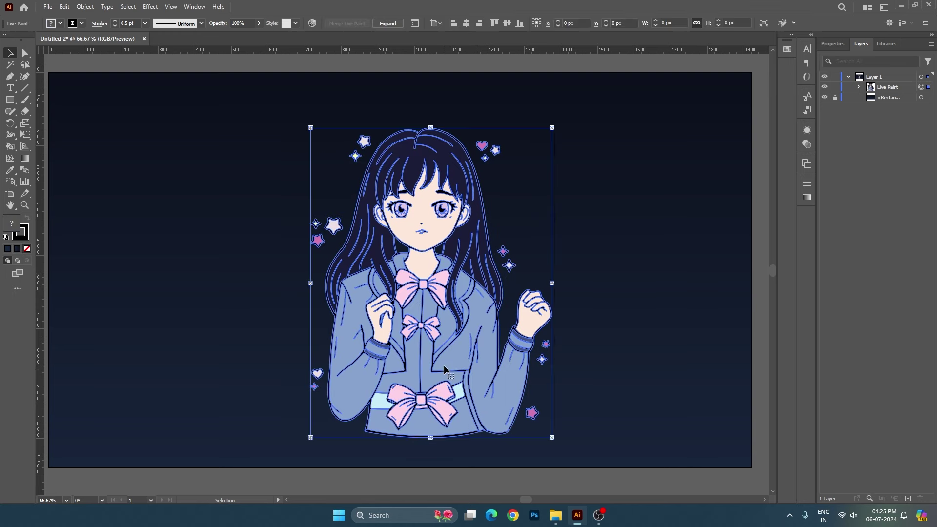
double_click(21, 231)
drag(412, 214, 369, 80)
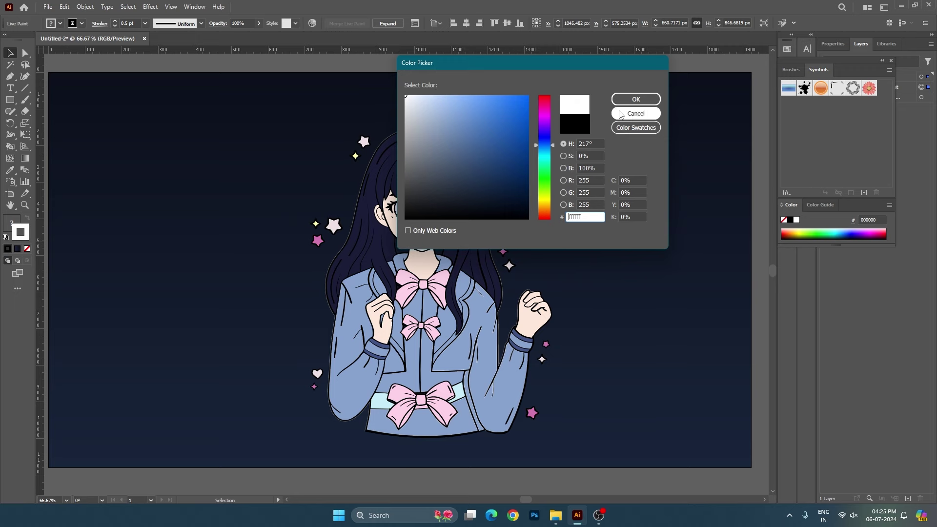
click(636, 99)
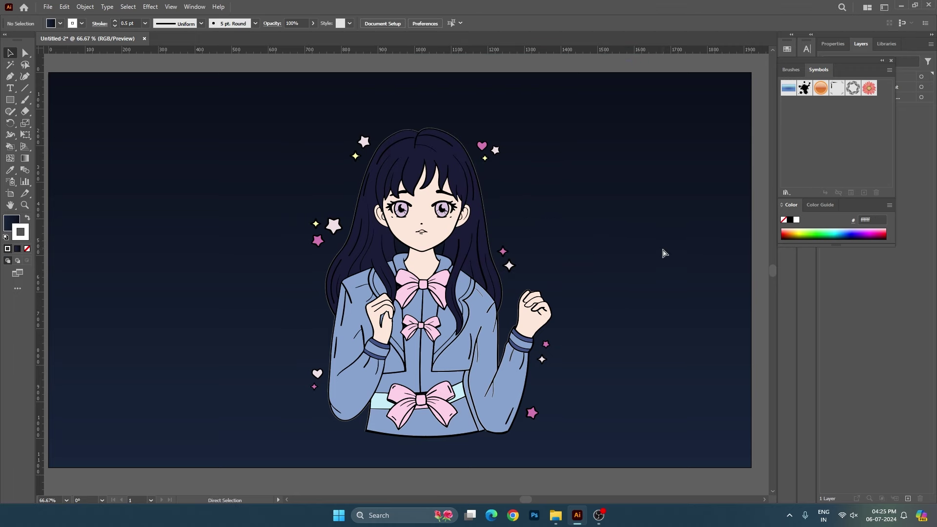
Step: Set the stroke to none and the fill colour to white (ffffff)
key(ctrl+a)
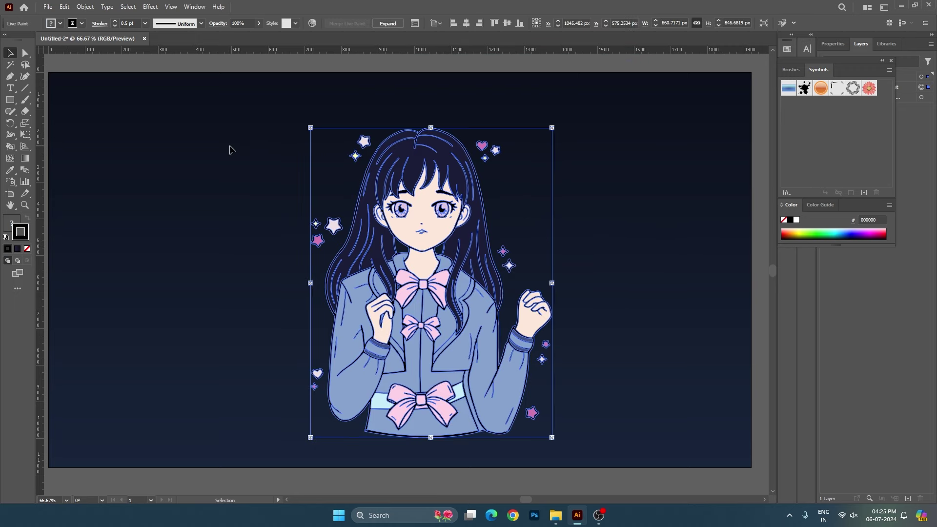
key(k)
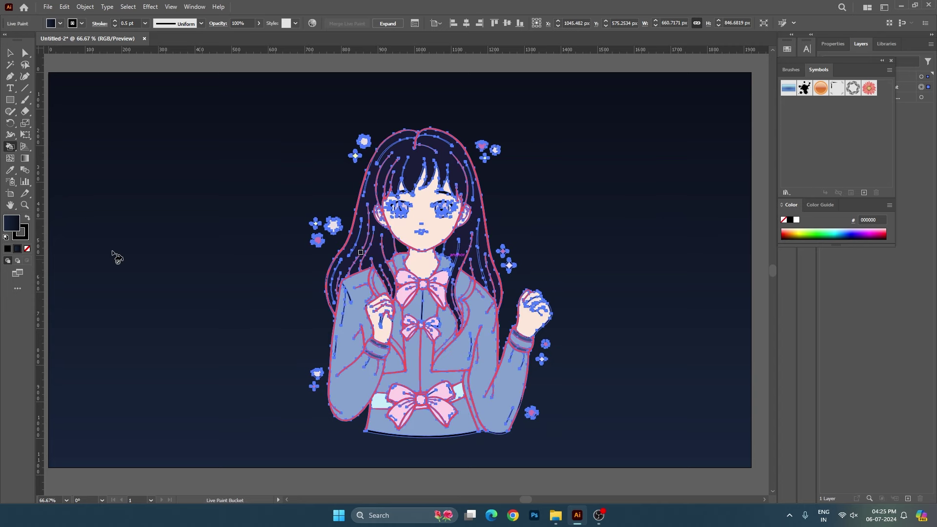
key(v)
click(77, 247)
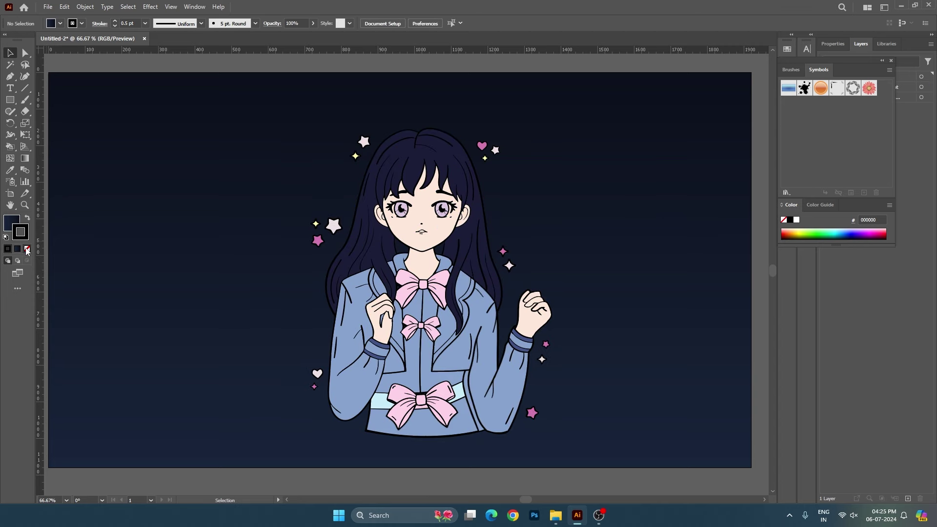
click(27, 248)
click(10, 227)
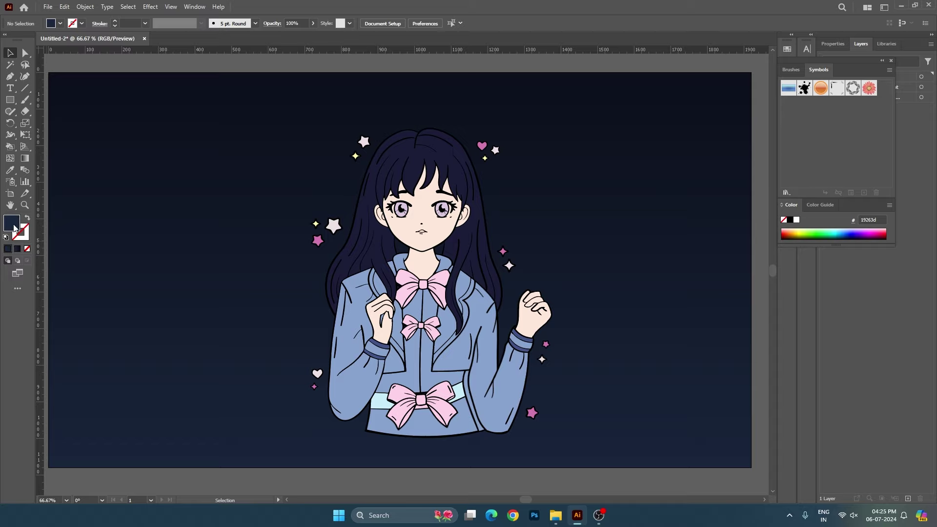
double_click(12, 223)
text(ffffff)
click(636, 101)
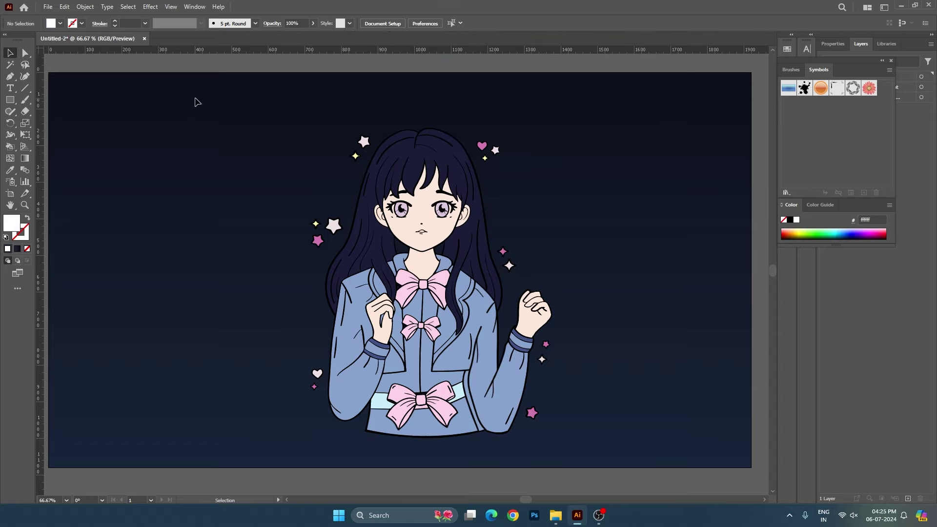
Step: Select the girl with the Live Paint Bucket, then deselect, recentre, and close the colour panels
drag(173, 83, 597, 458)
key(k)
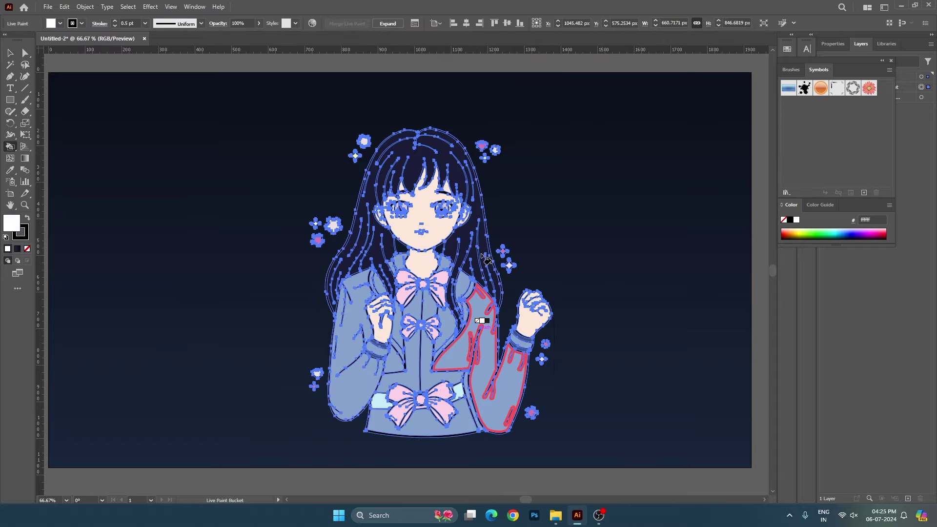
scroll(485, 257, up, 3)
scroll(533, 224, down, 3)
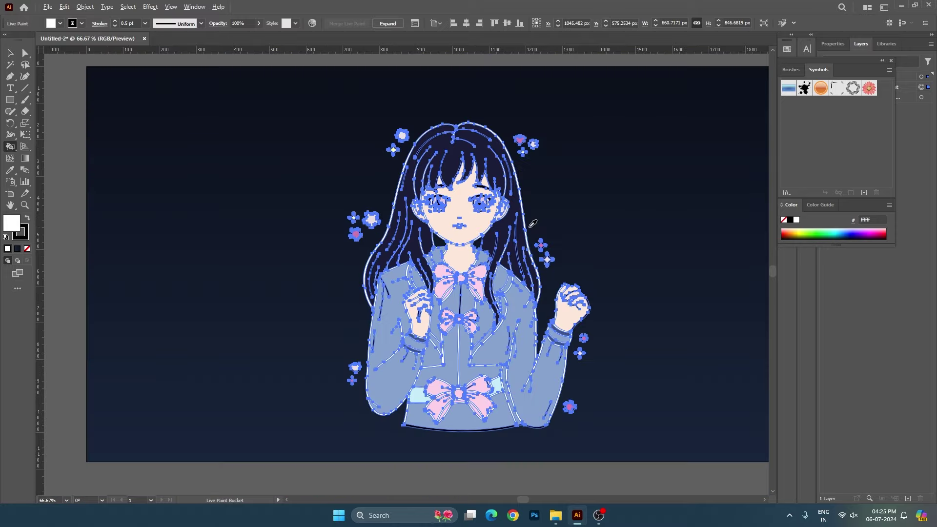
key(v)
click(542, 233)
drag(625, 240, 583, 242)
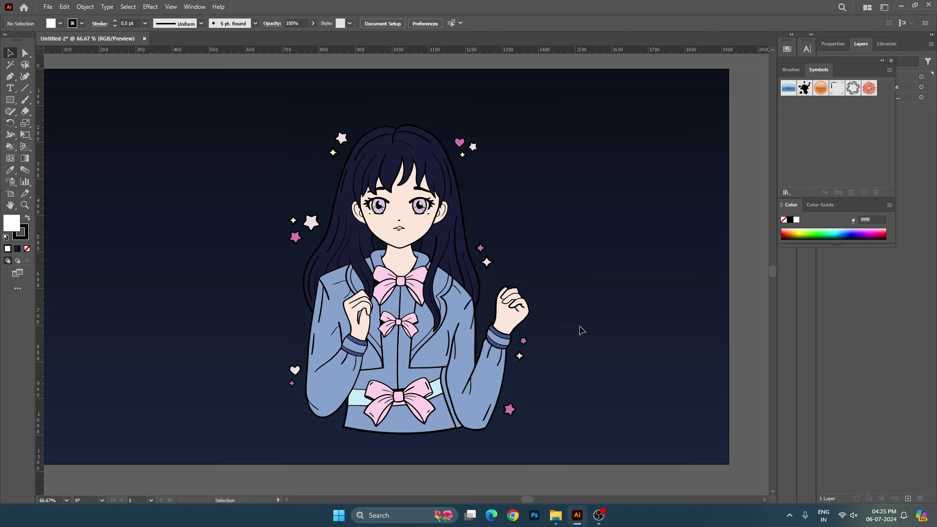
drag(594, 308, 621, 319)
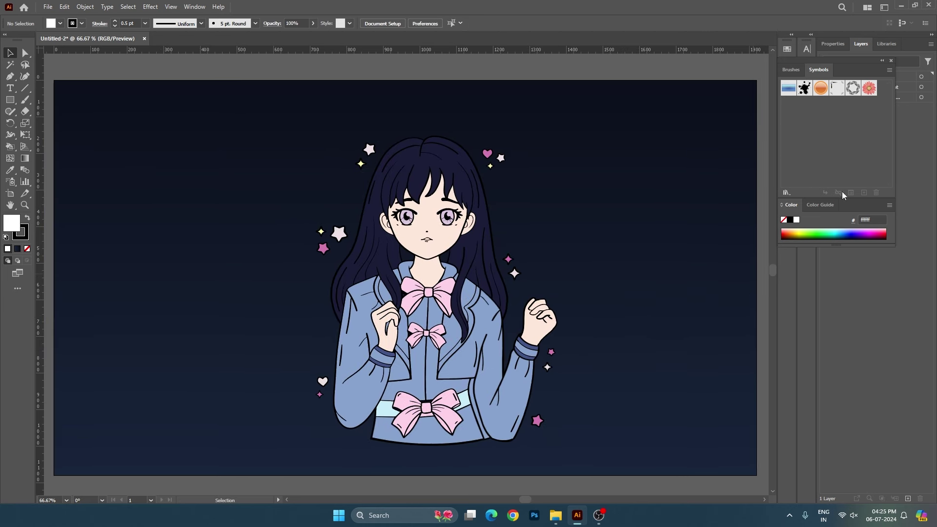
click(890, 61)
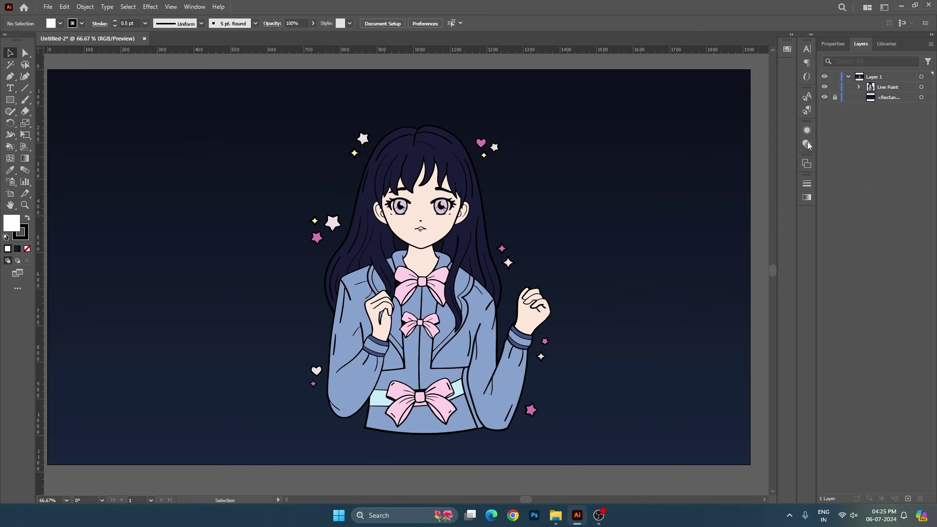
Step: Hide the navy gradient background and enlarge the girl artwork from its top edge
click(824, 97)
drag(213, 109, 634, 429)
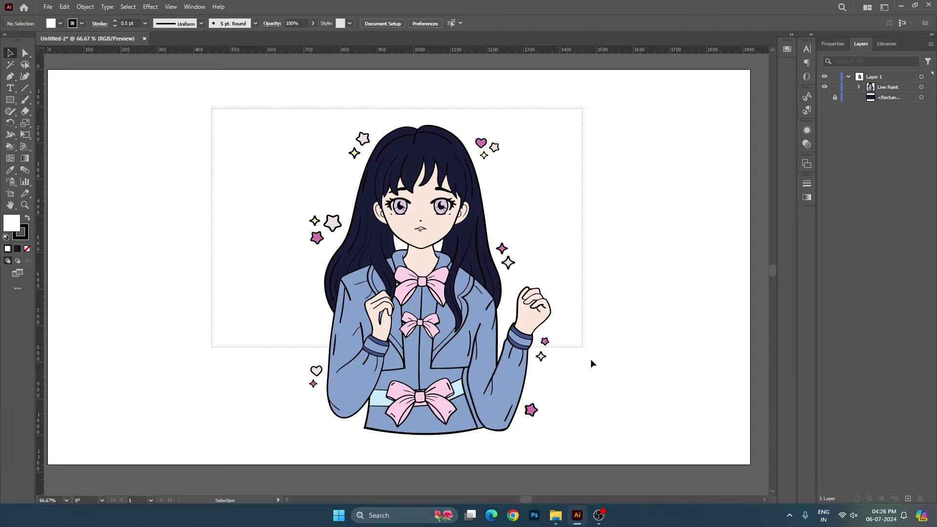
drag(483, 292, 467, 311)
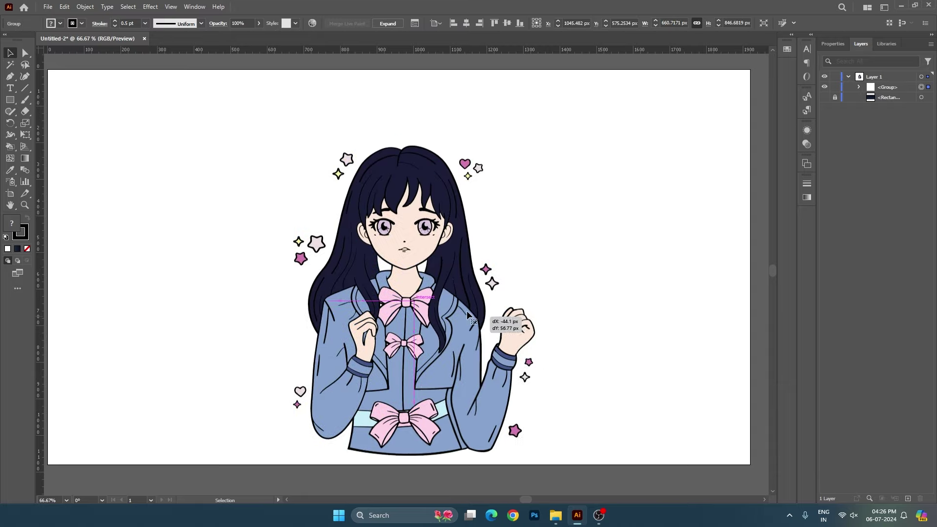
drag(415, 147, 414, 96)
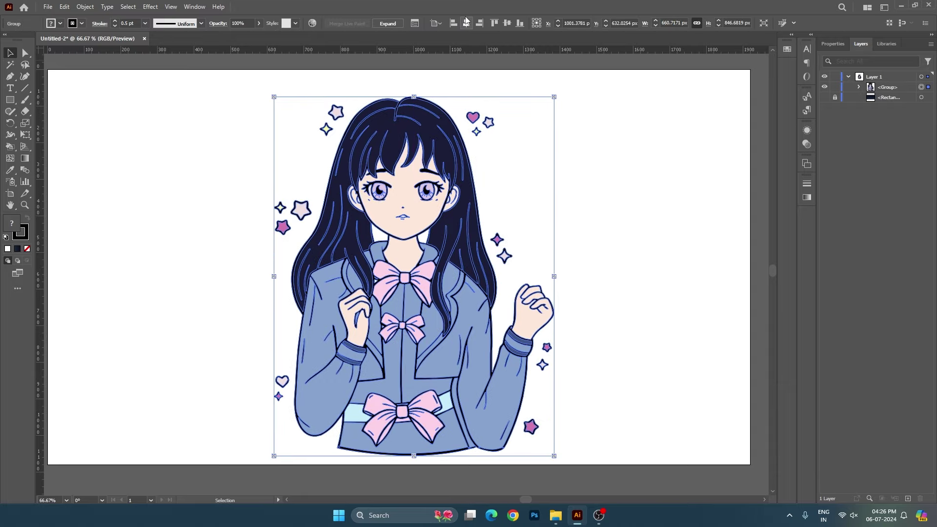
drag(415, 273, 400, 264)
click(585, 184)
drag(590, 257, 594, 257)
Step: Nudge the girl down twice, fit the artboard in view, and reposition her up-right
click(449, 293)
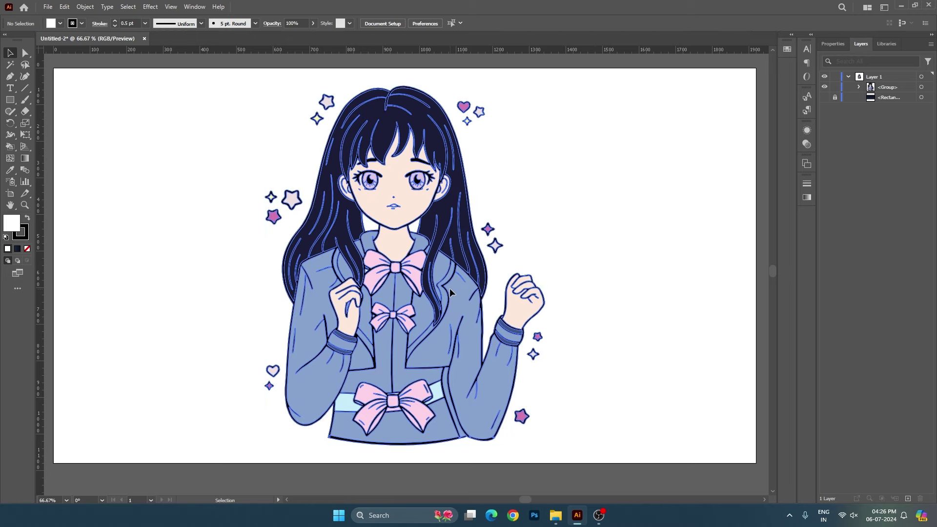
key(shift+Down)
key(shift+Down)
key(shift+Down)
key(shift+Down)
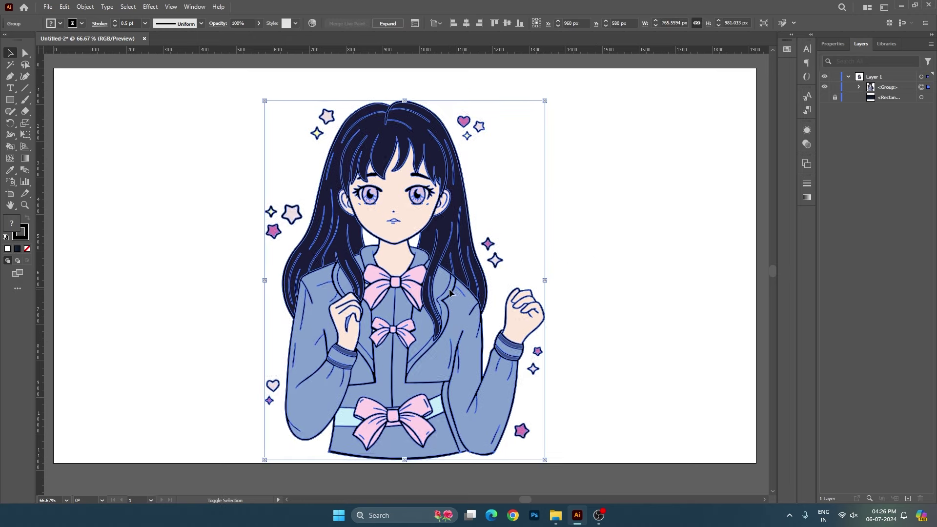
key(shift+Down)
key(shift+Down)
key(shift+Down)
click(586, 312)
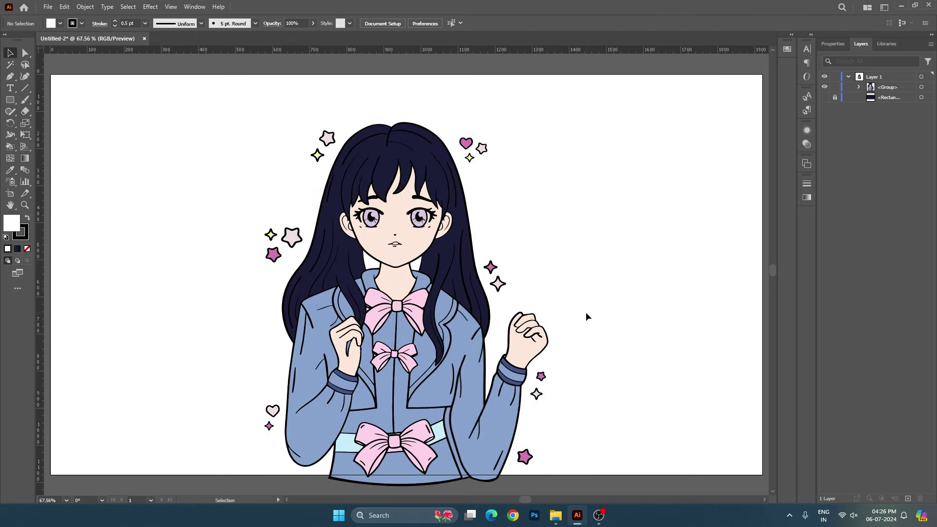
scroll(464, 345, up, 1)
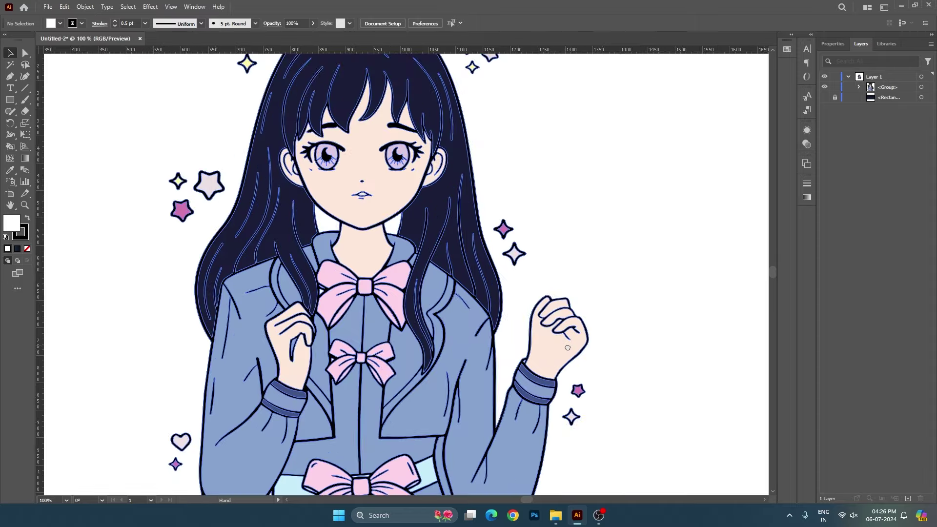
drag(463, 345, 502, 373)
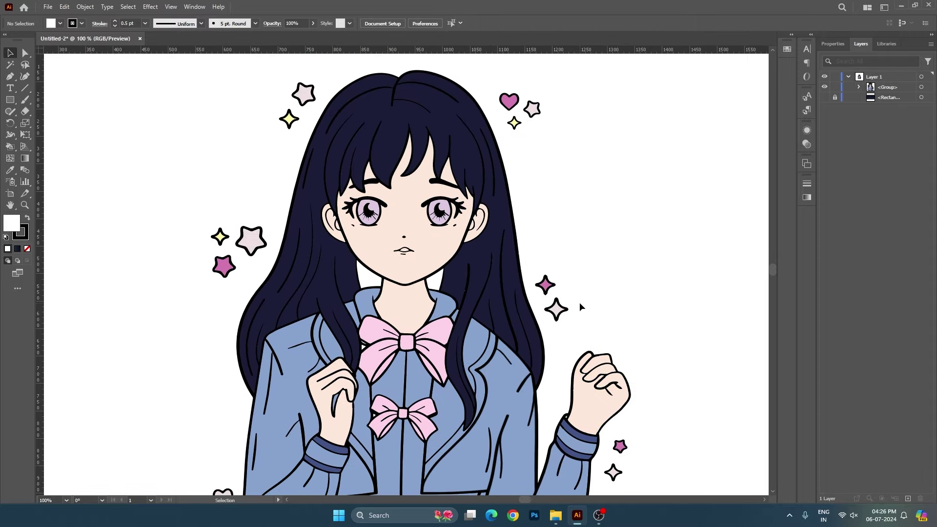
key(ctrl+0)
drag(512, 372, 518, 353)
click(661, 320)
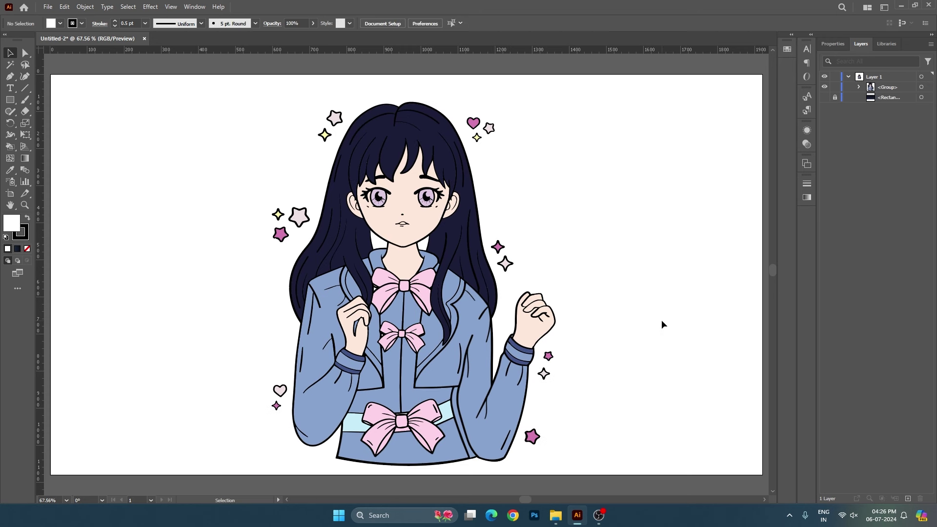